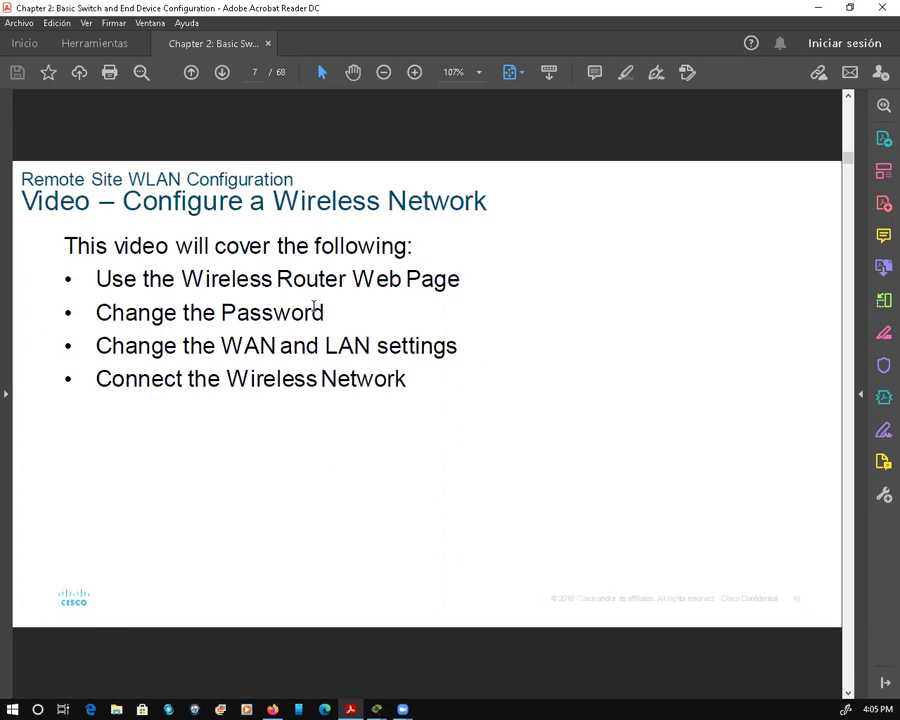
Step: Highlight the 'Use the Wireless Router Web Page' bullet, then bring up the Linksys router login page
left_click_drag(96, 280, 346, 280)
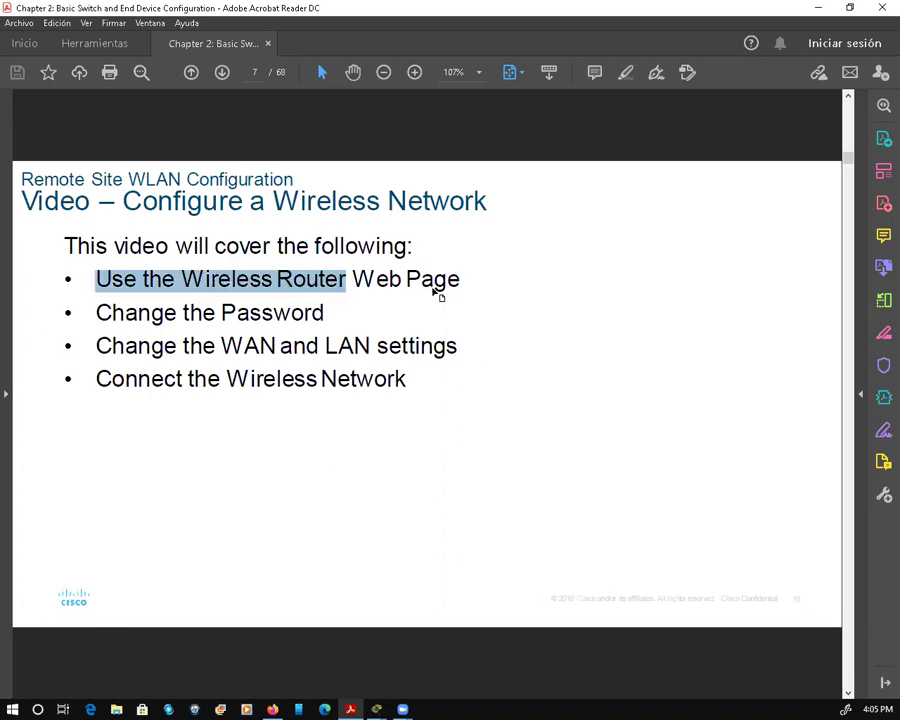
left_click(458, 280, "shift")
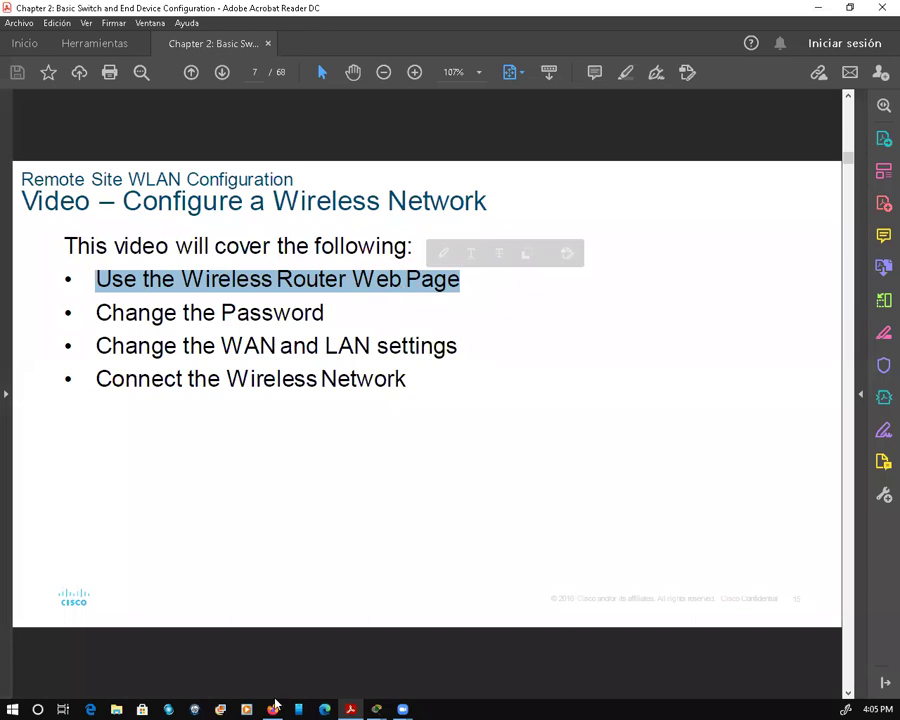
mouse_move(273, 708)
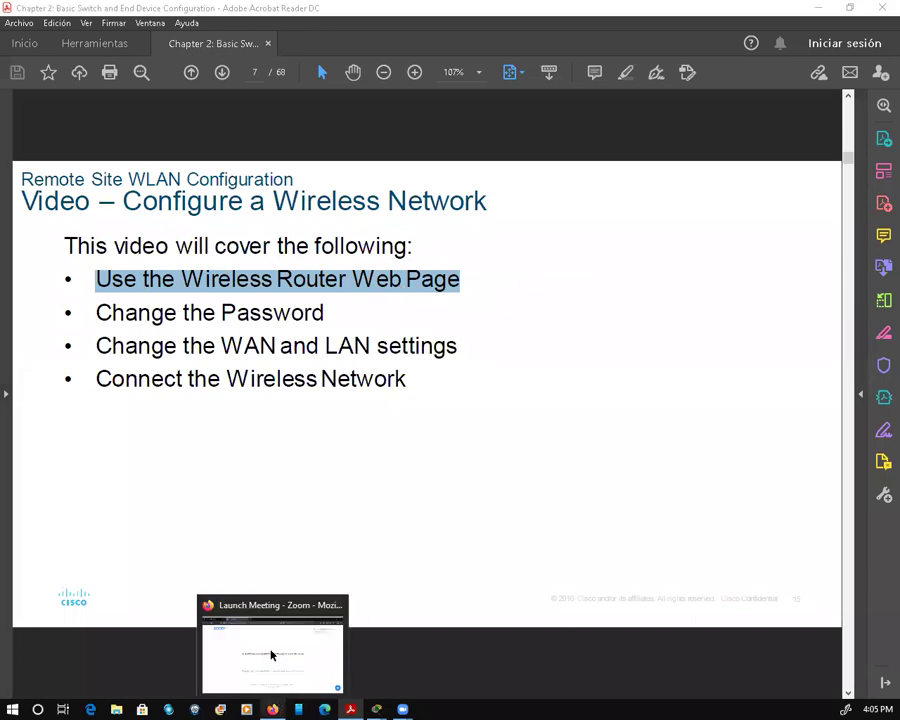
left_click(273, 708)
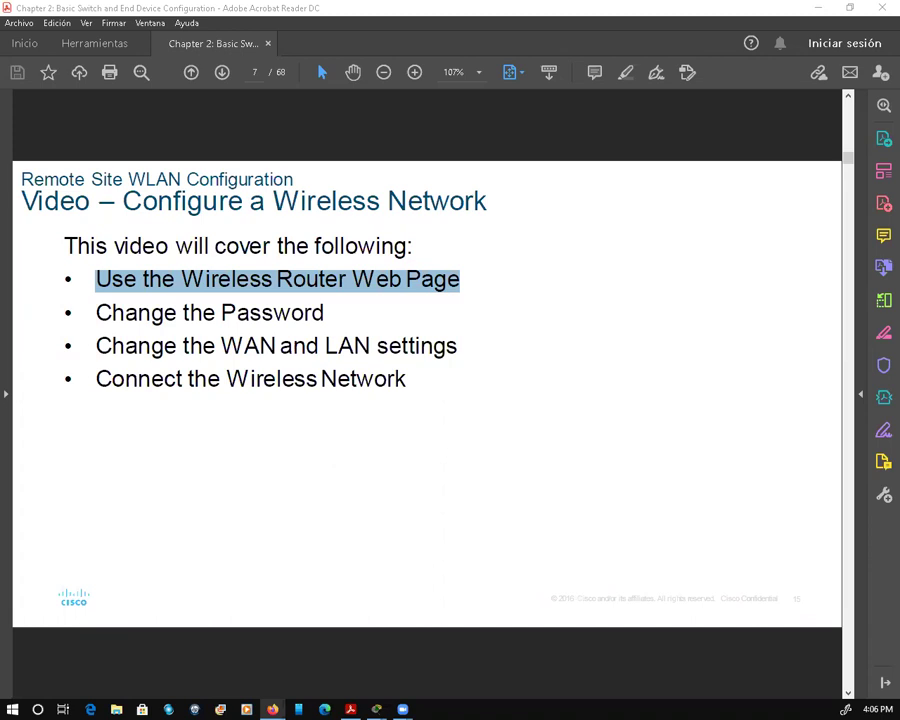
key("alt+Tab")
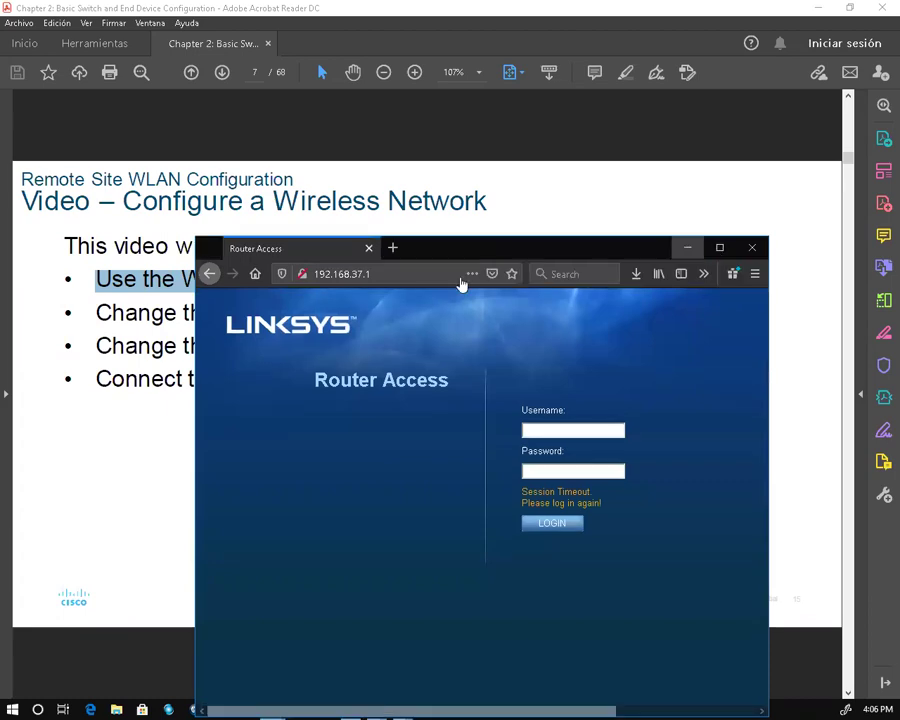
Step: Maximize Firefox, submit username admin with the pasted password, and re-enter admin after the rejection
key("super+Up")
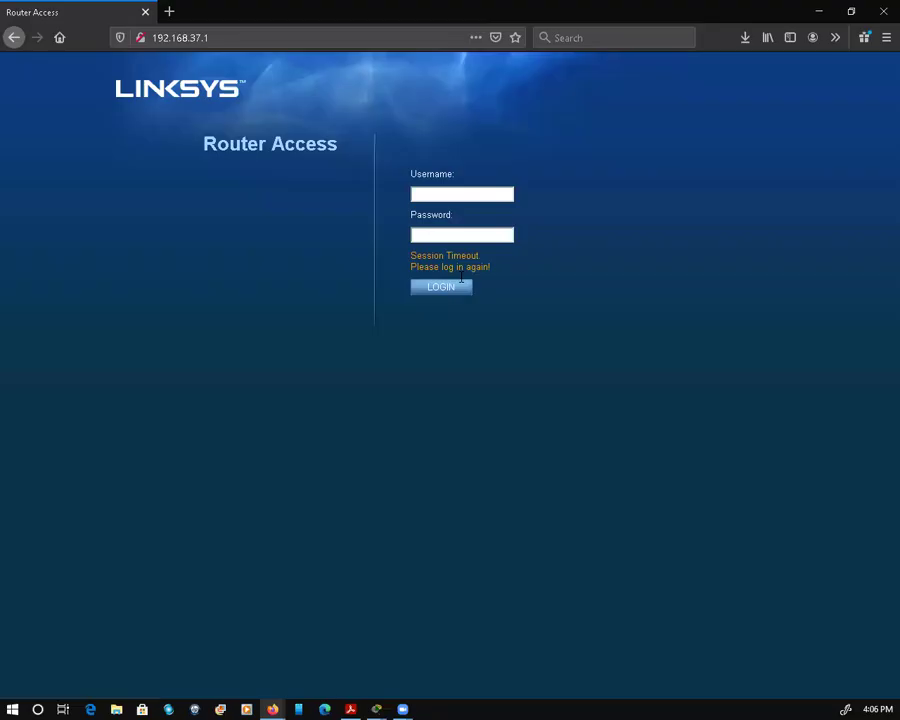
left_click(447, 194)
type("admin")
key("Tab")
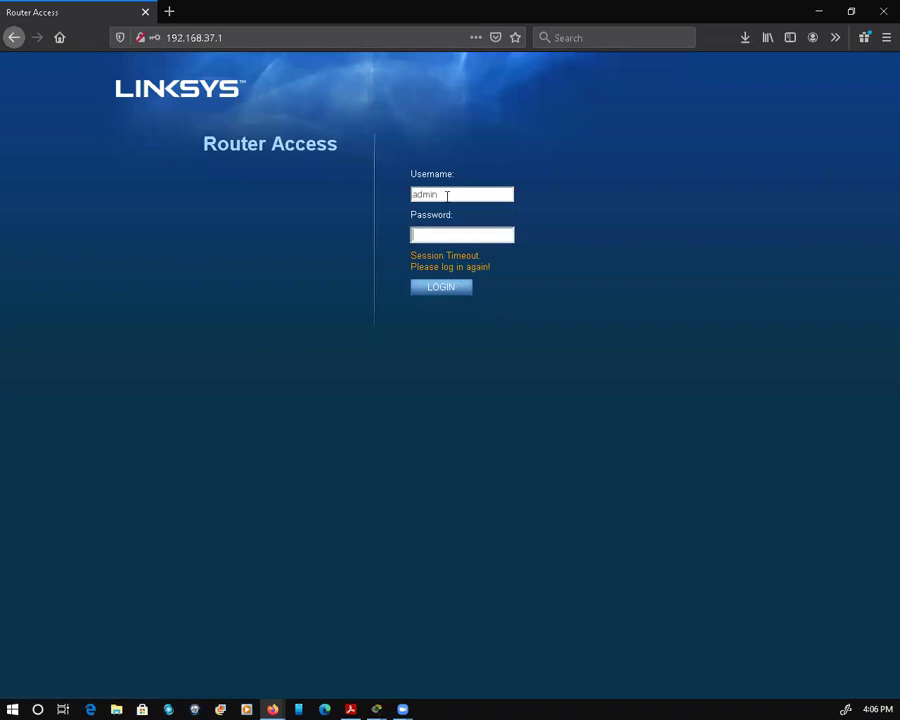
key("ctrl+v")
key("Return")
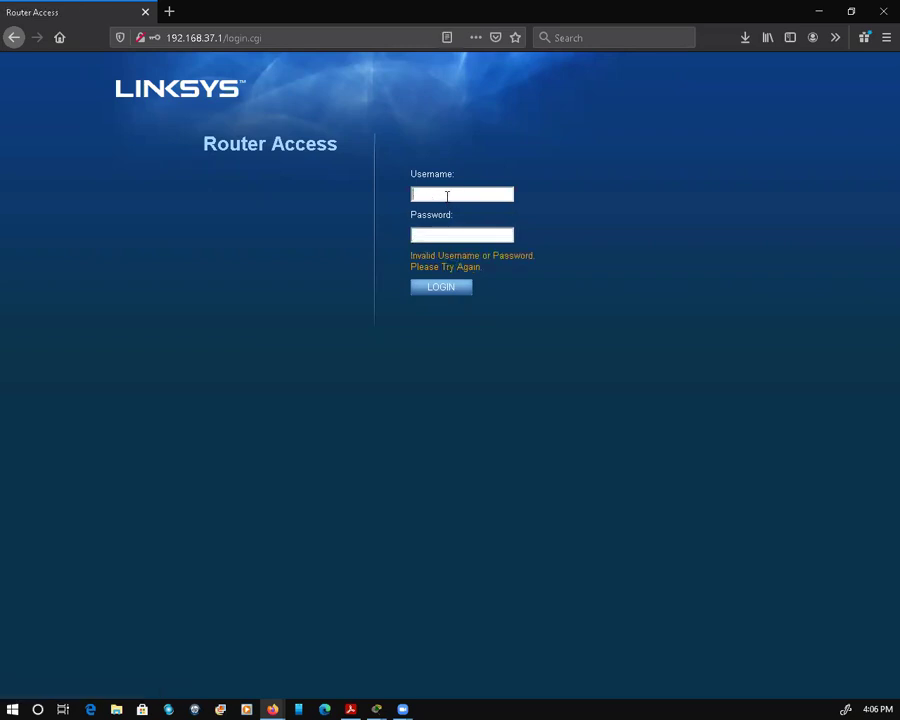
type("admin")
key("Tab")
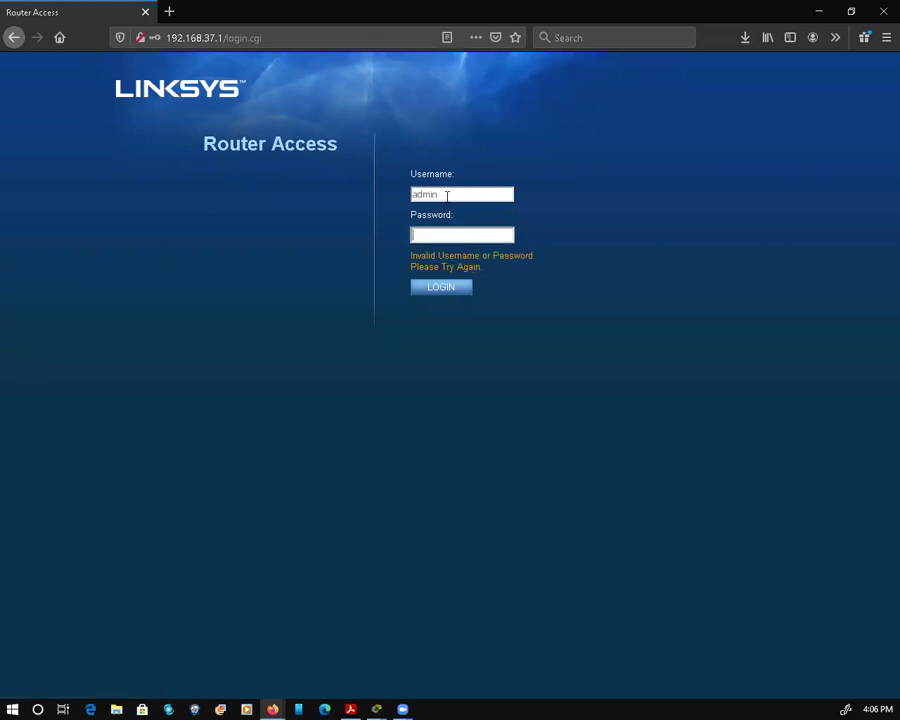
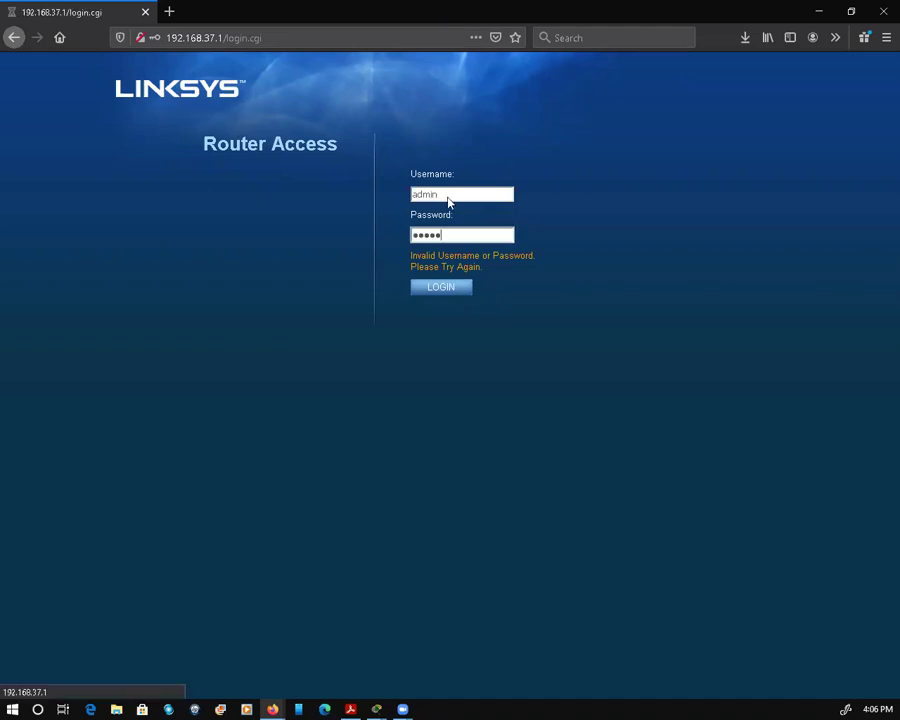
Step: Submit the admin login to reach the router's Status page
key("Return")
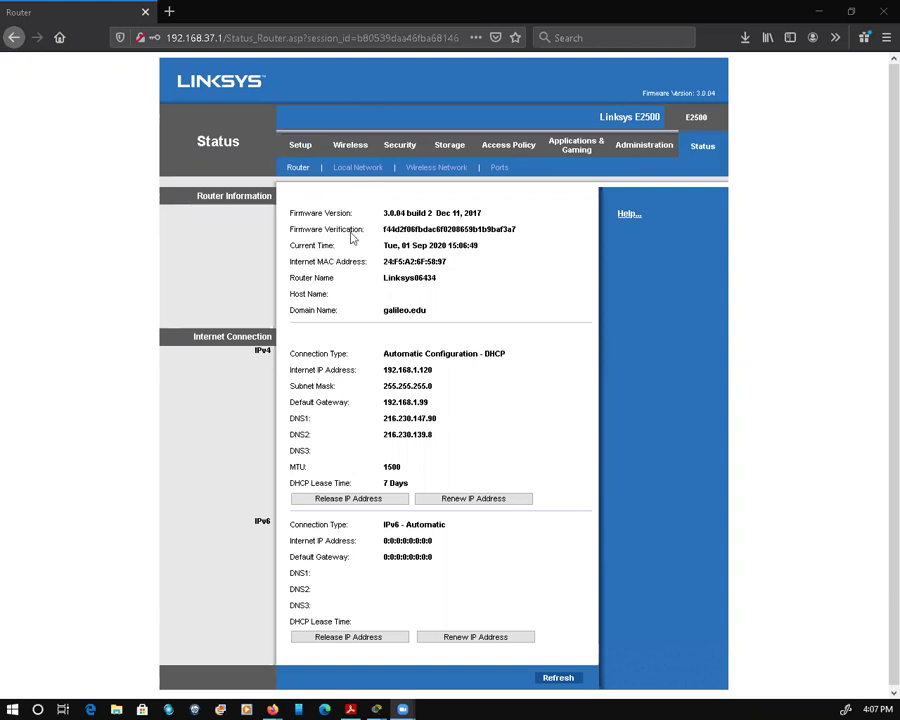
Step: Browse the Local Network and Wireless Network status pages, ending on Port Status
scroll(352, 247, "down", 1)
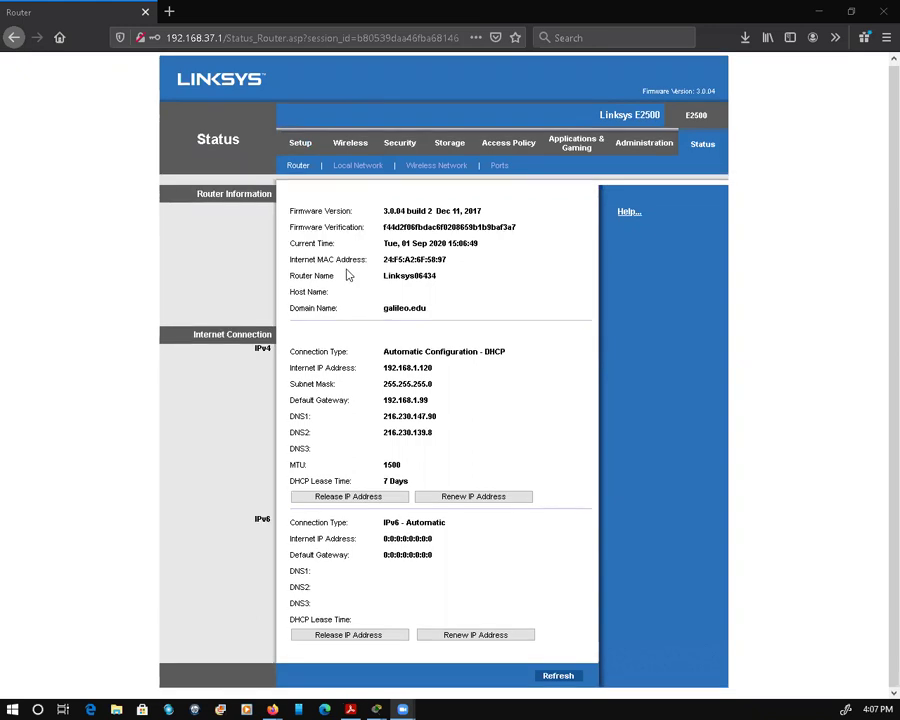
scroll(346, 169, "up", 1)
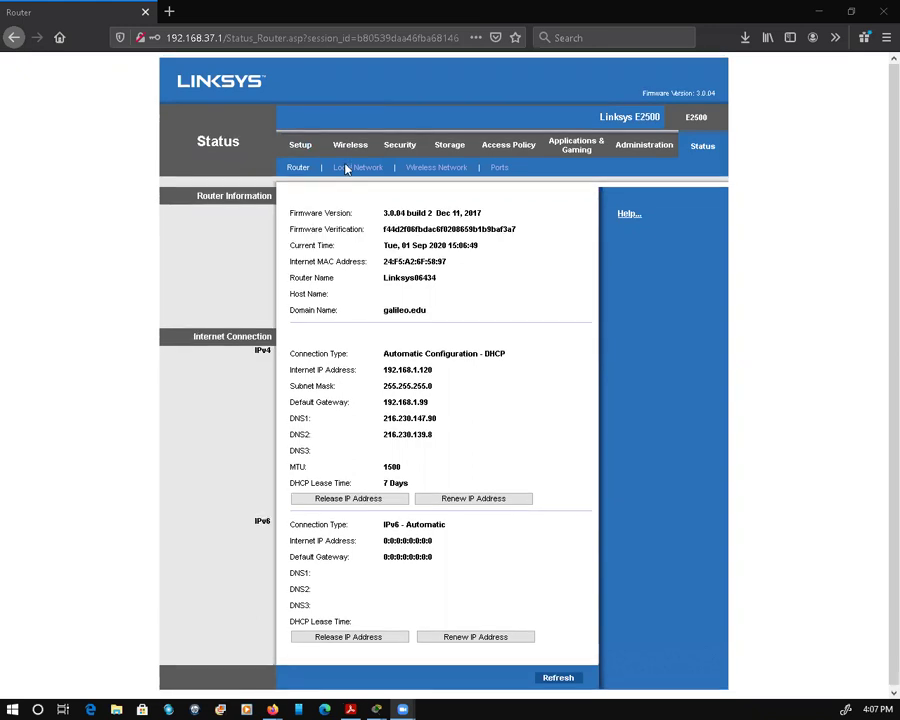
left_click(346, 169)
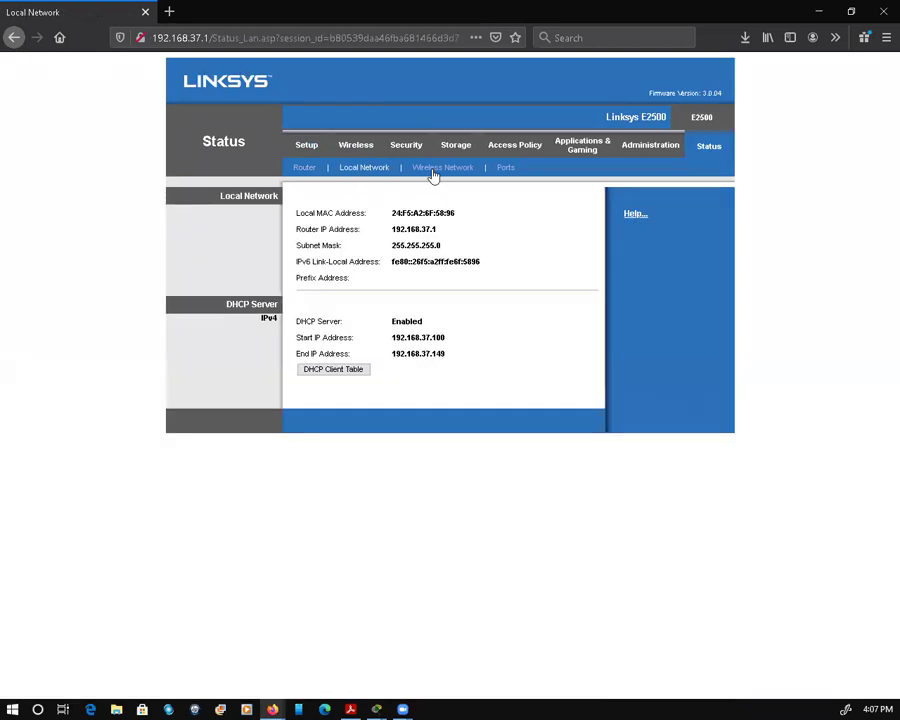
left_click(435, 168)
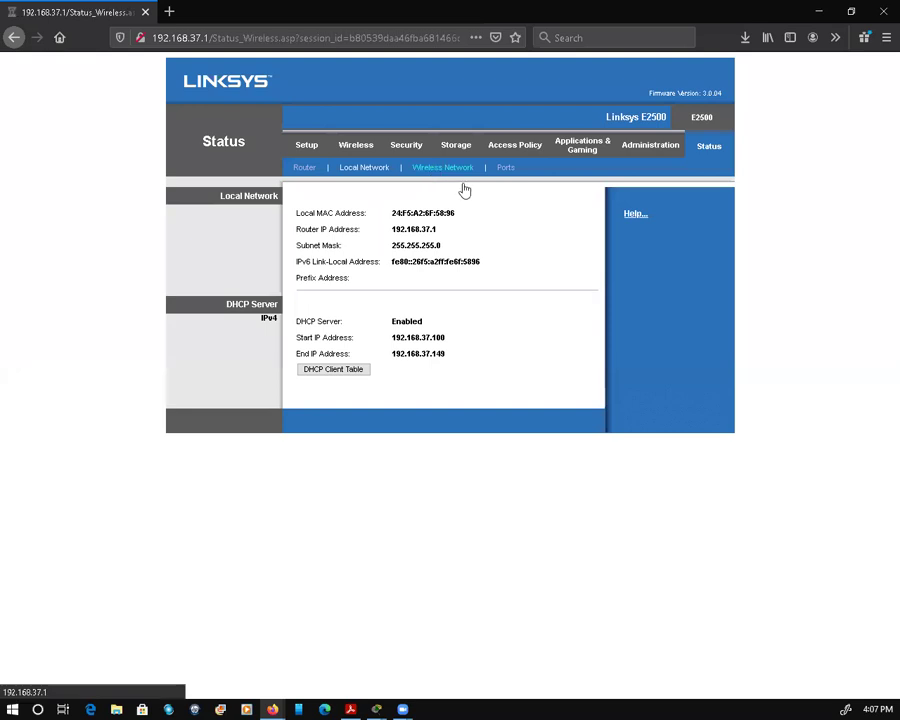
left_click(506, 170)
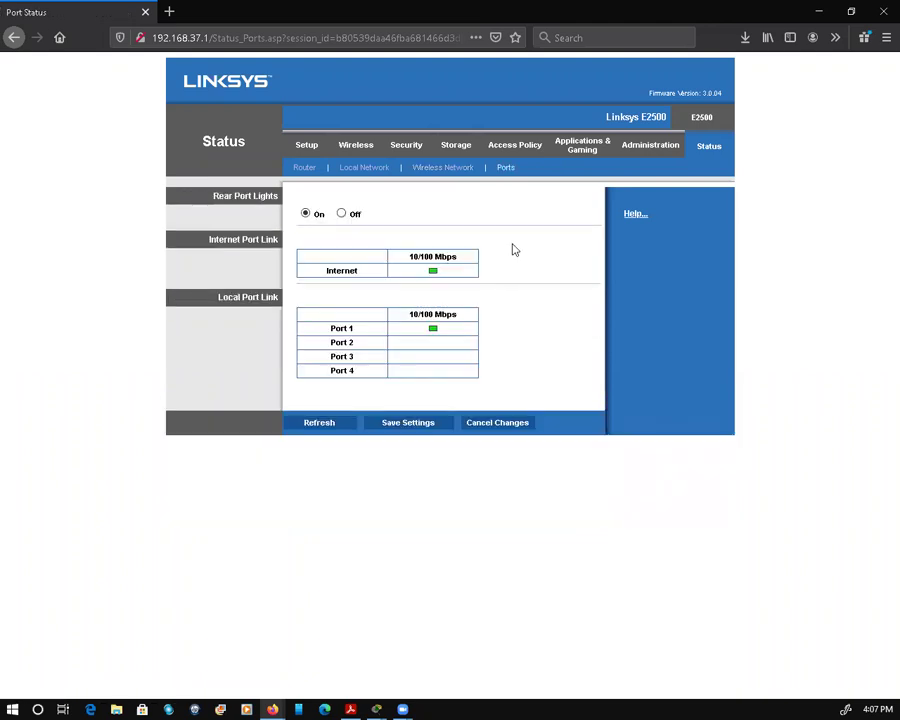
Step: Return to wireless status and highlight the SSIDs Casa00 (5 GHz) and Casa0 (2.4 GHz)
left_click(440, 170)
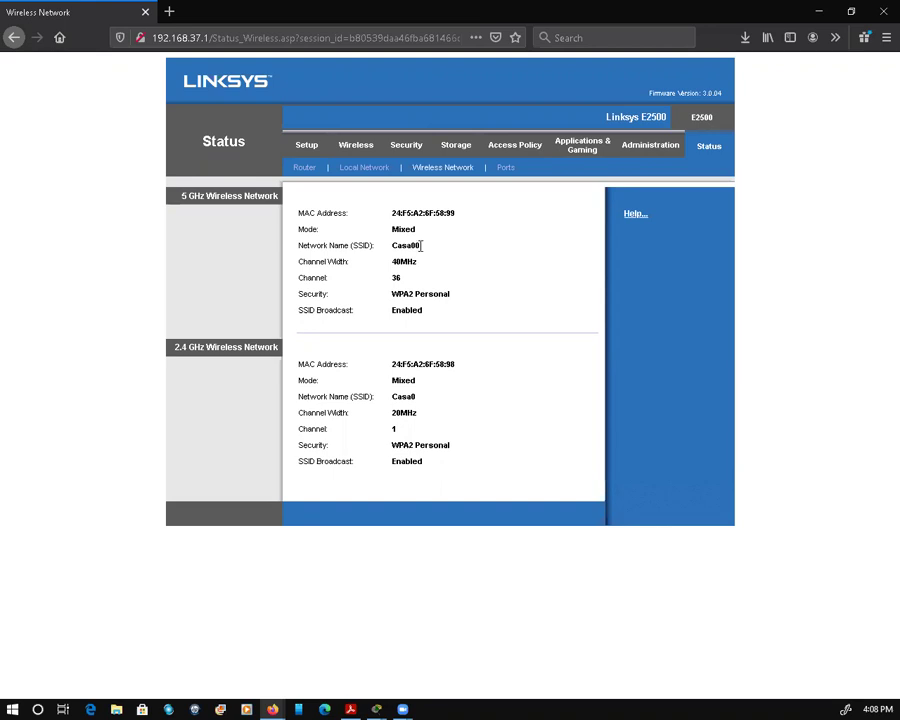
left_click_drag(421, 245, 394, 245)
left_click_drag(420, 397, 392, 396)
Step: Show Basic Wireless Settings and inspect the 5 GHz Network Mode options without changing them
left_click(355, 146)
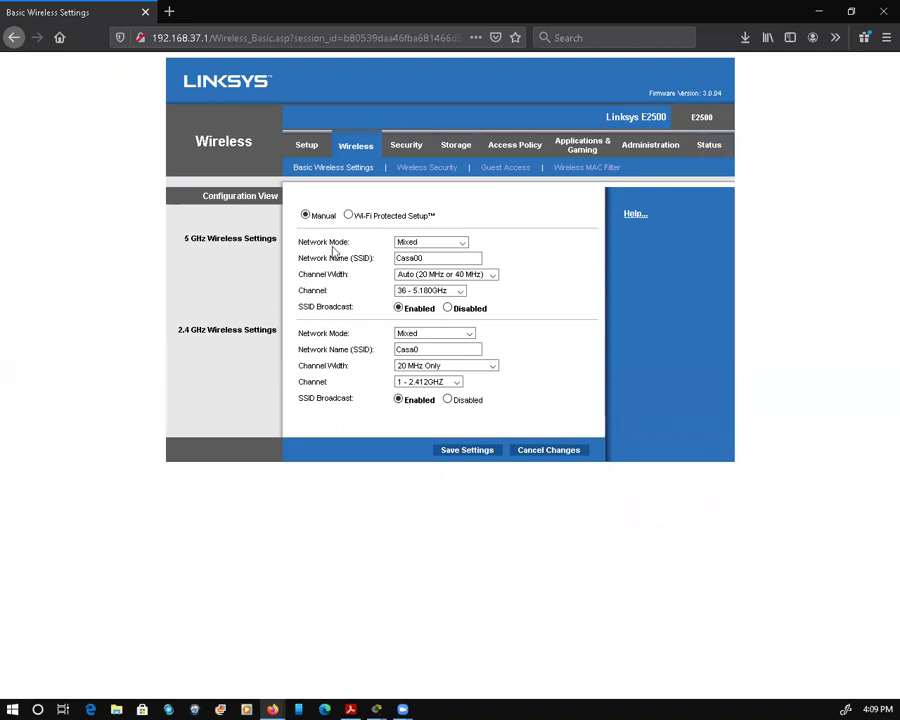
left_click_drag(302, 242, 344, 243)
left_click(425, 242)
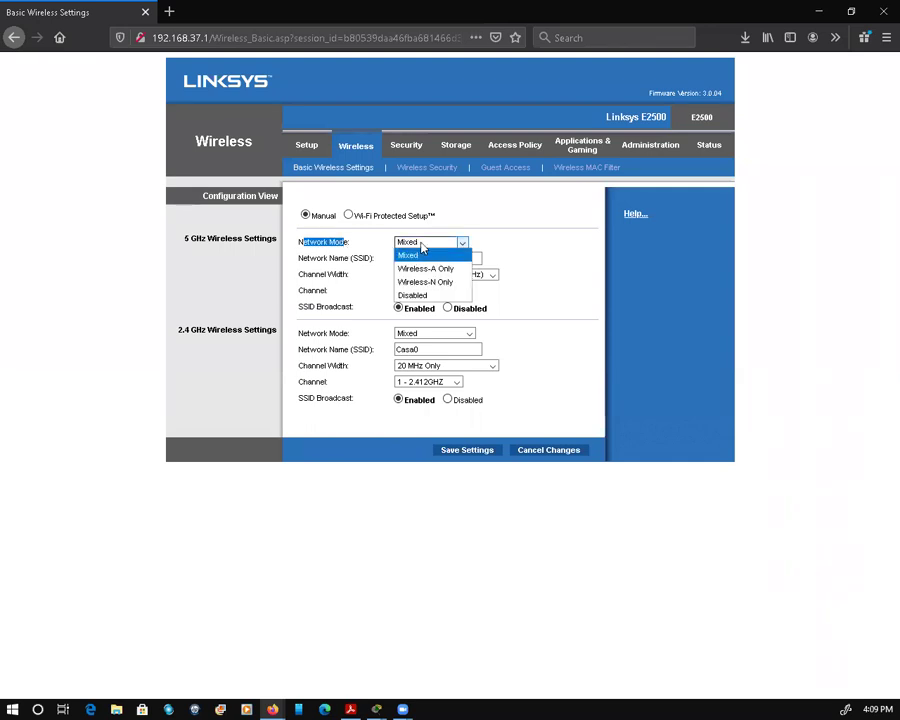
left_click(619, 256)
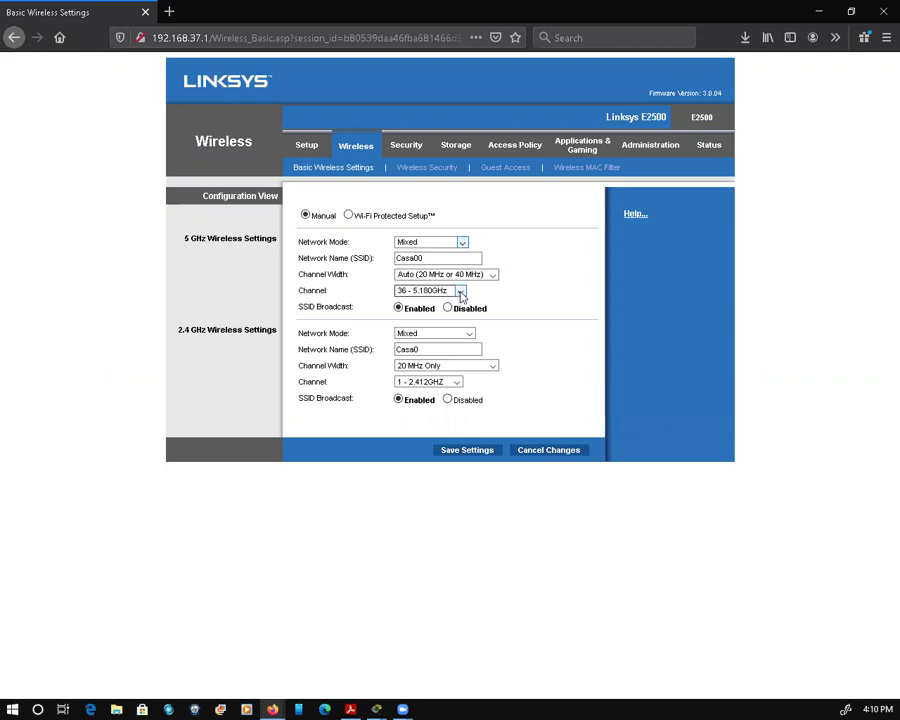
left_click(461, 291)
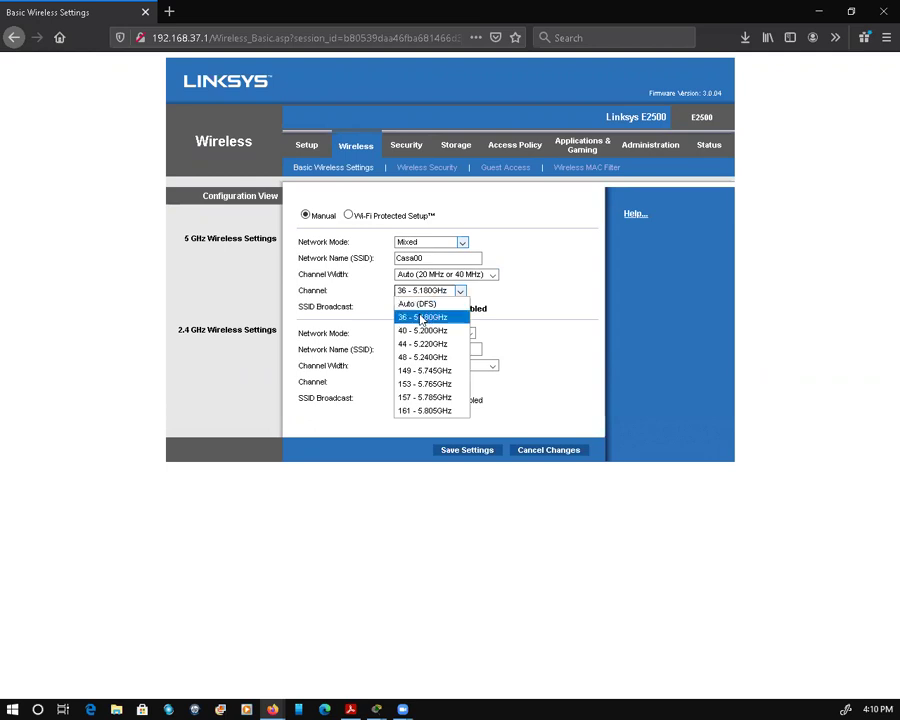
left_click(737, 298)
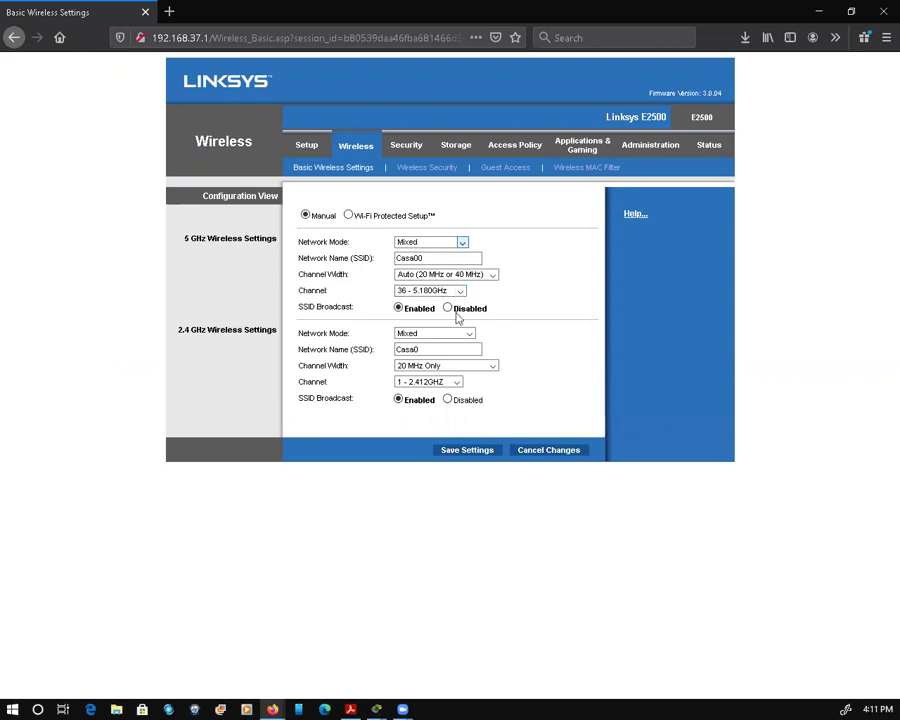
triple_click(354, 306)
double_click(407, 258)
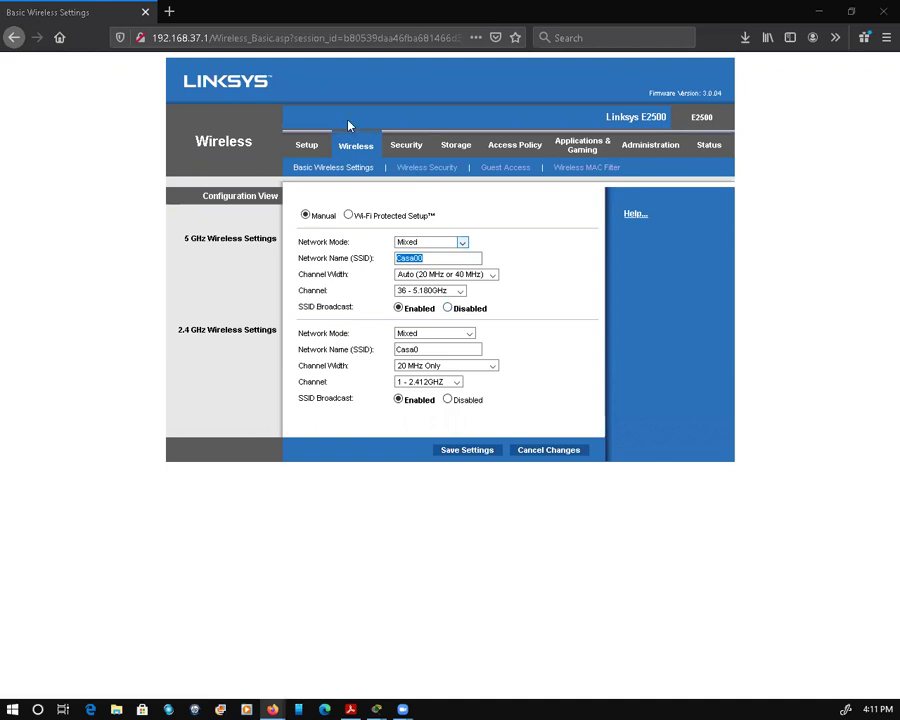
Step: Review Wireless Security, then view Guest Access: off, Casa0-guest, 5 guests allowed
left_click(422, 170)
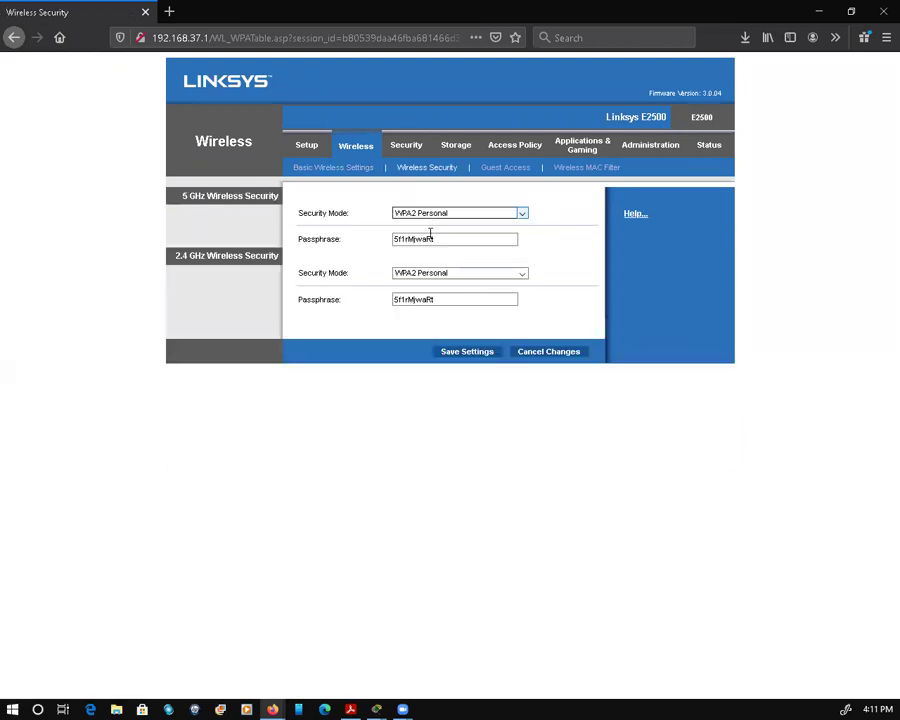
left_click(404, 167)
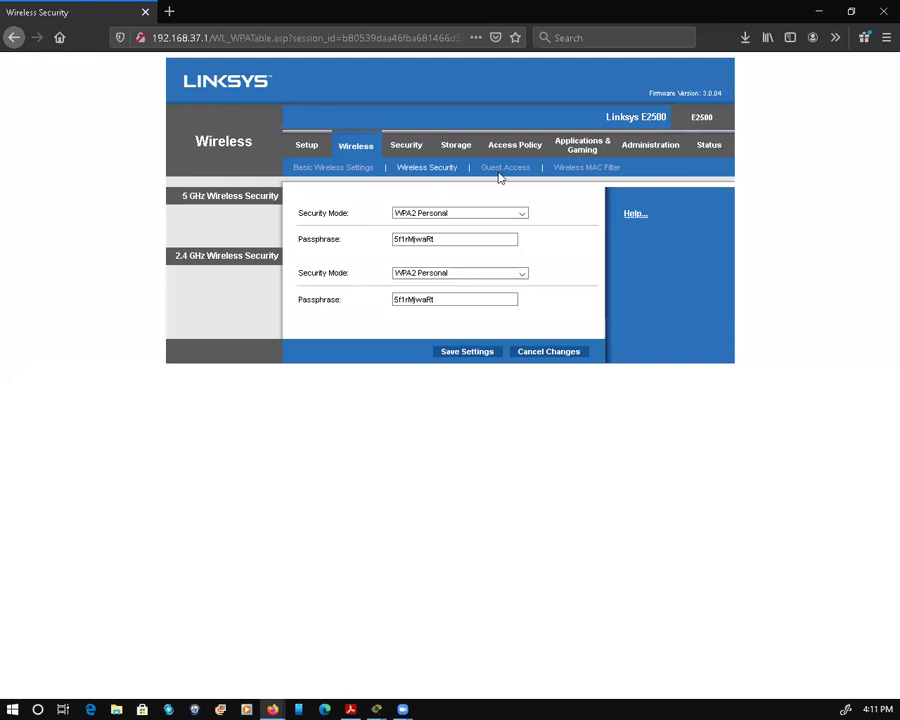
left_click(500, 175)
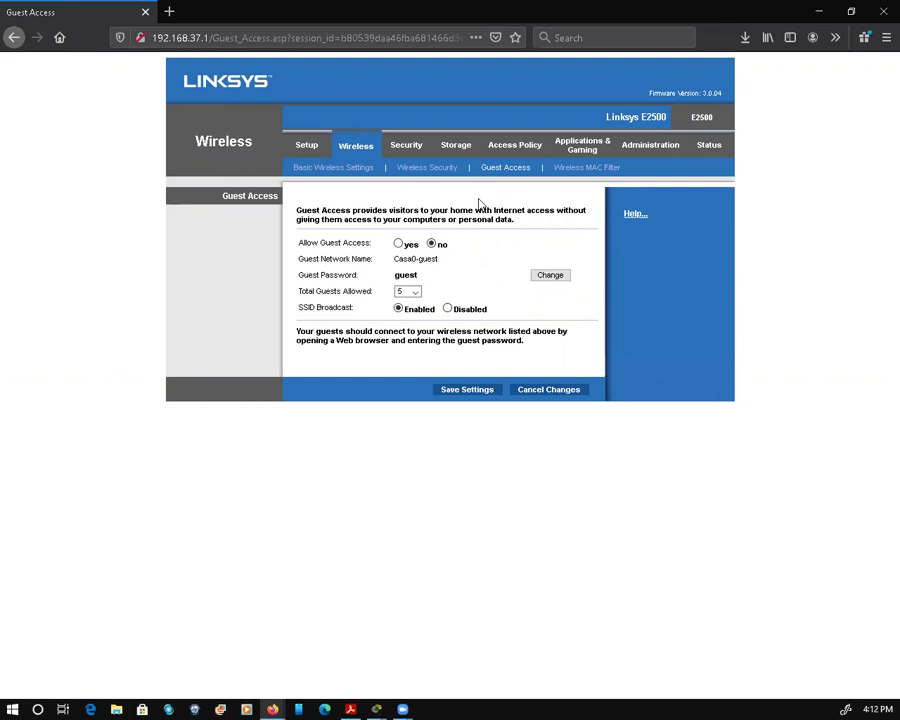
Step: View MAC filter, firewall and VPN passthrough (IPSec, PPTP, L2TP enabled) pages, then Storage
left_click(579, 169)
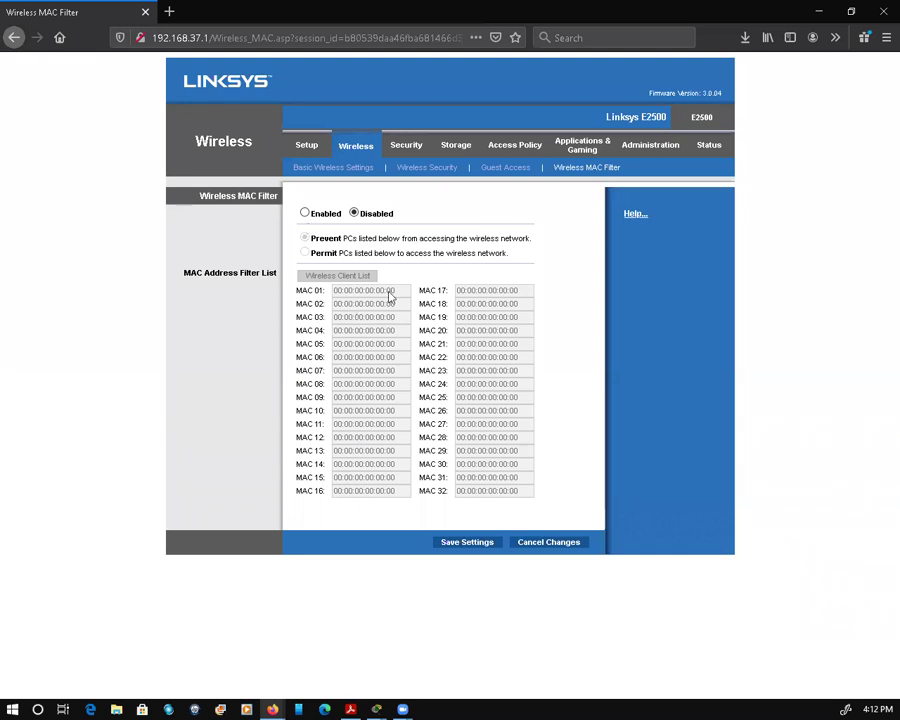
left_click(407, 147)
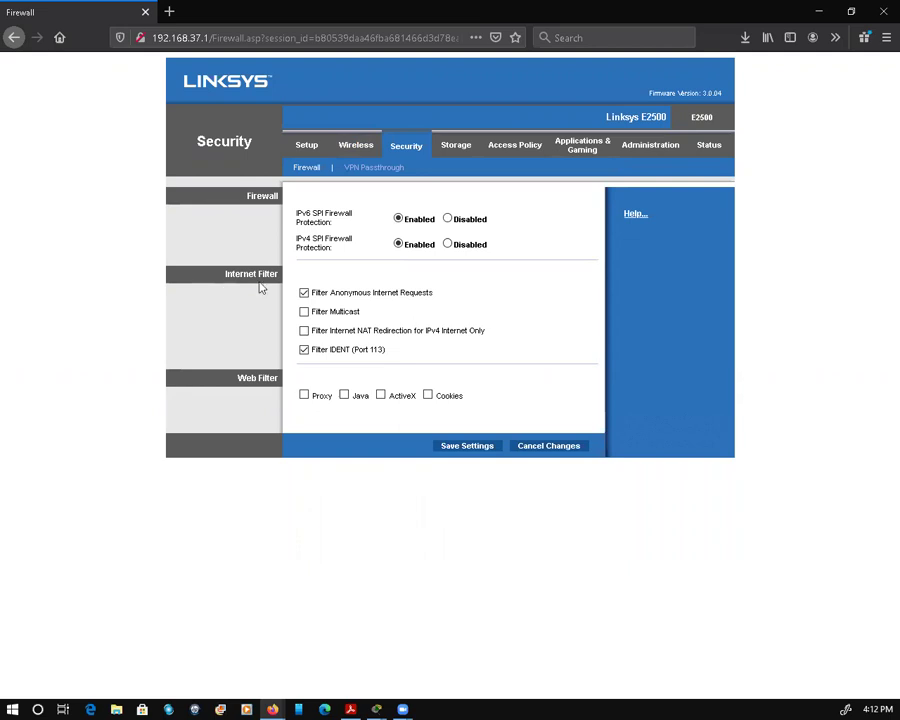
left_click(431, 192)
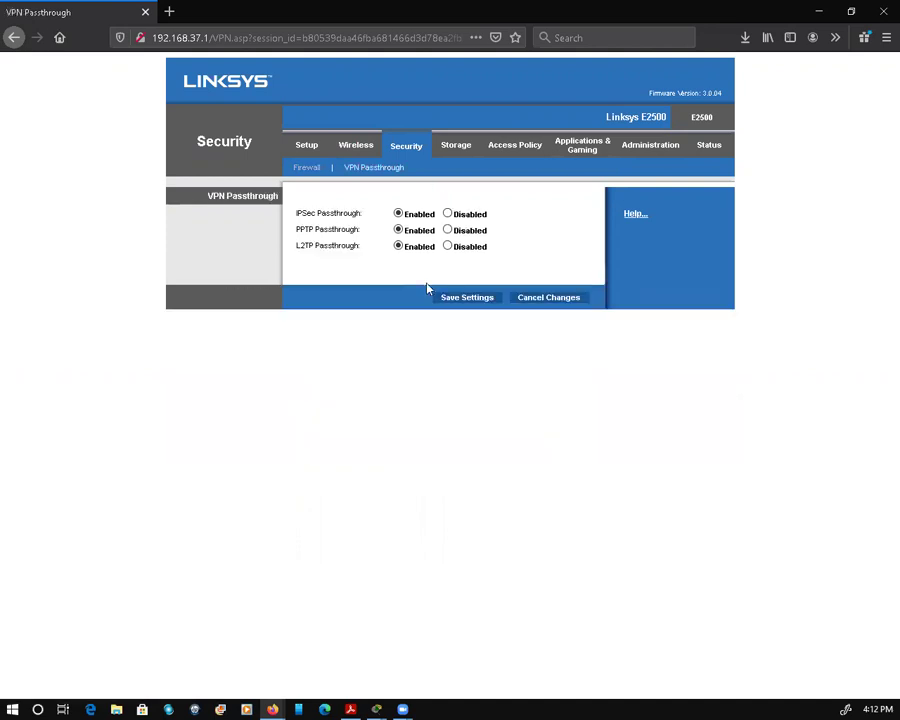
left_click(453, 147)
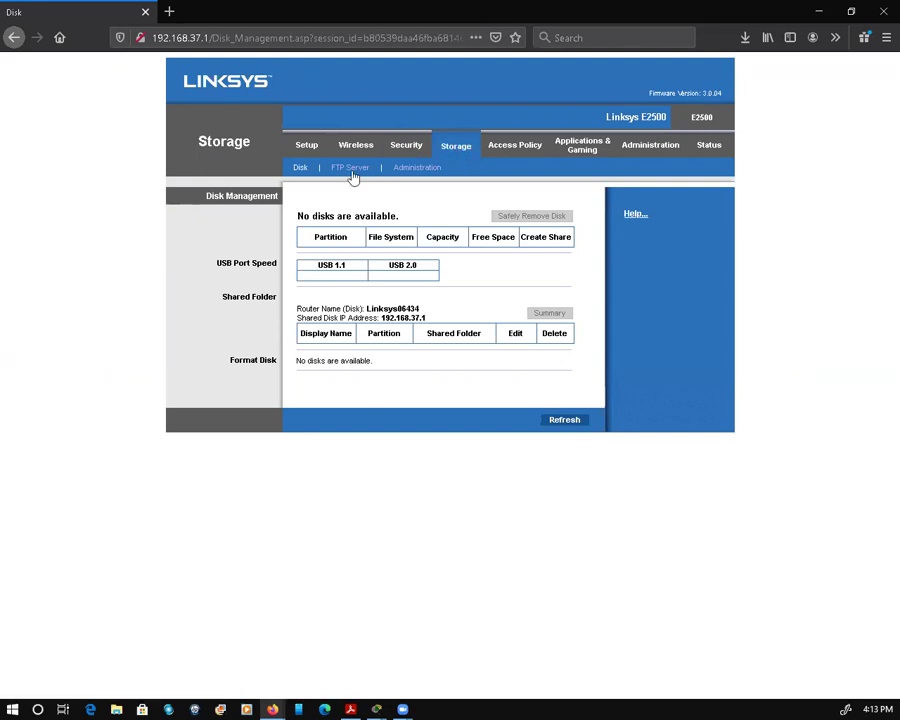
Step: View the FTP Server settings (disabled, port 21), then the storage Administration page
left_click(352, 168)
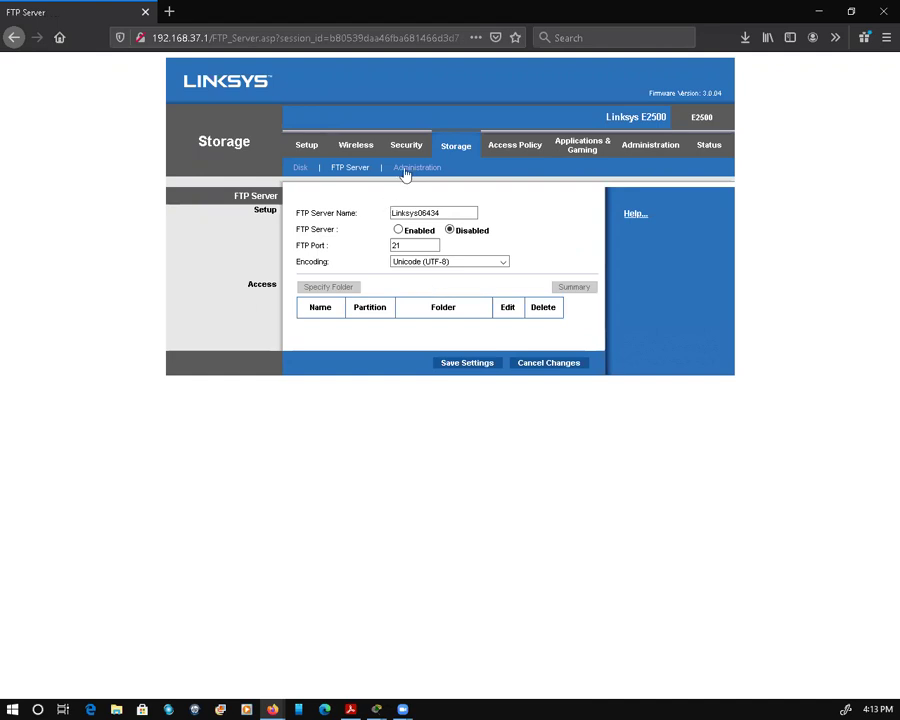
left_click(440, 168)
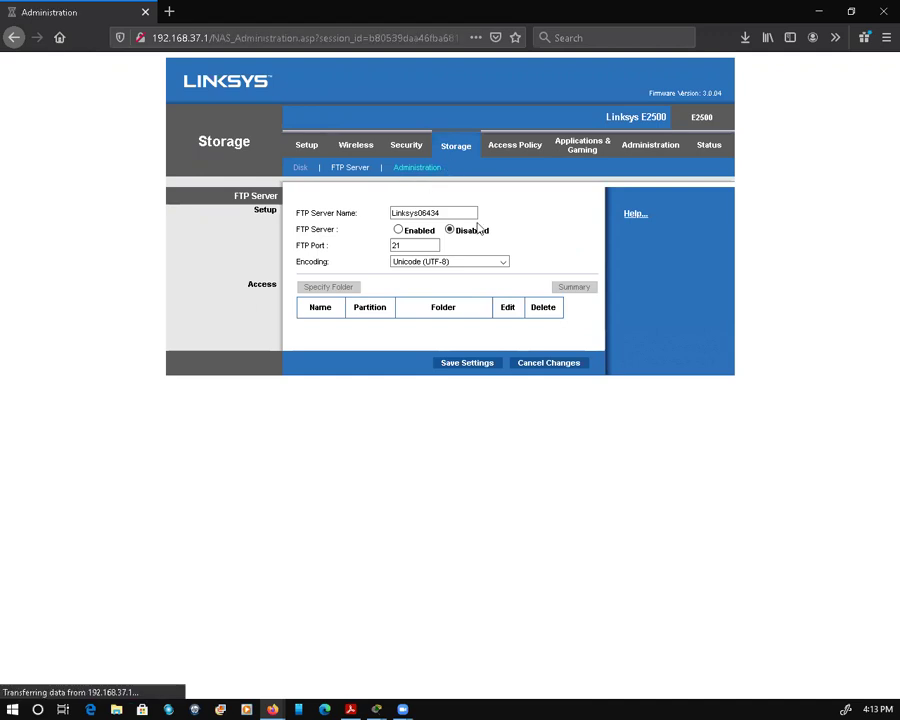
Step: Move from Access Policy to the Port Range Forwarding table under Applications & Gaming
left_click(512, 148)
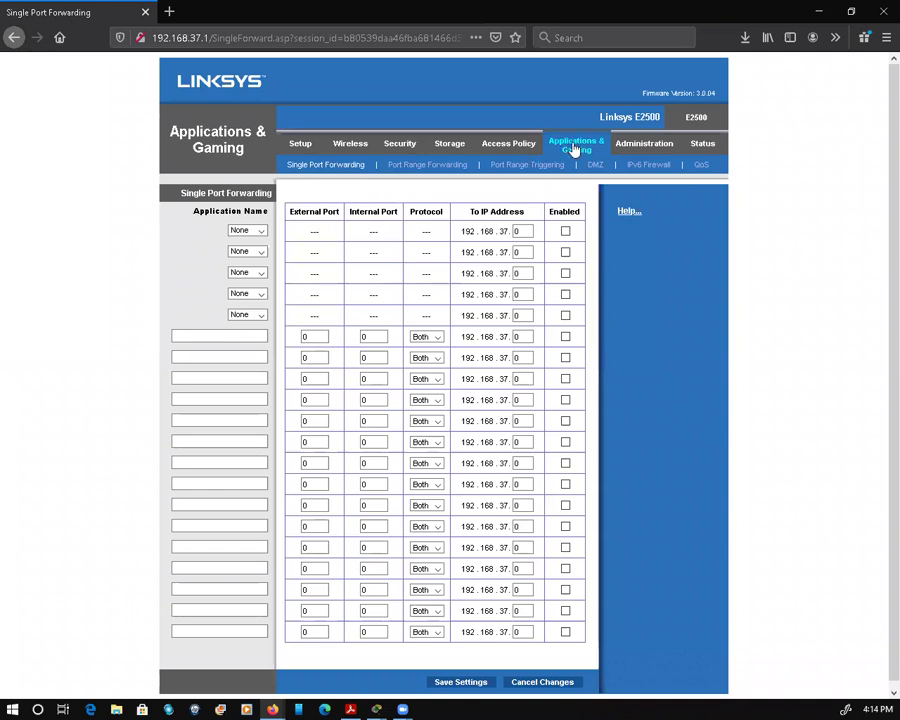
left_click(433, 170)
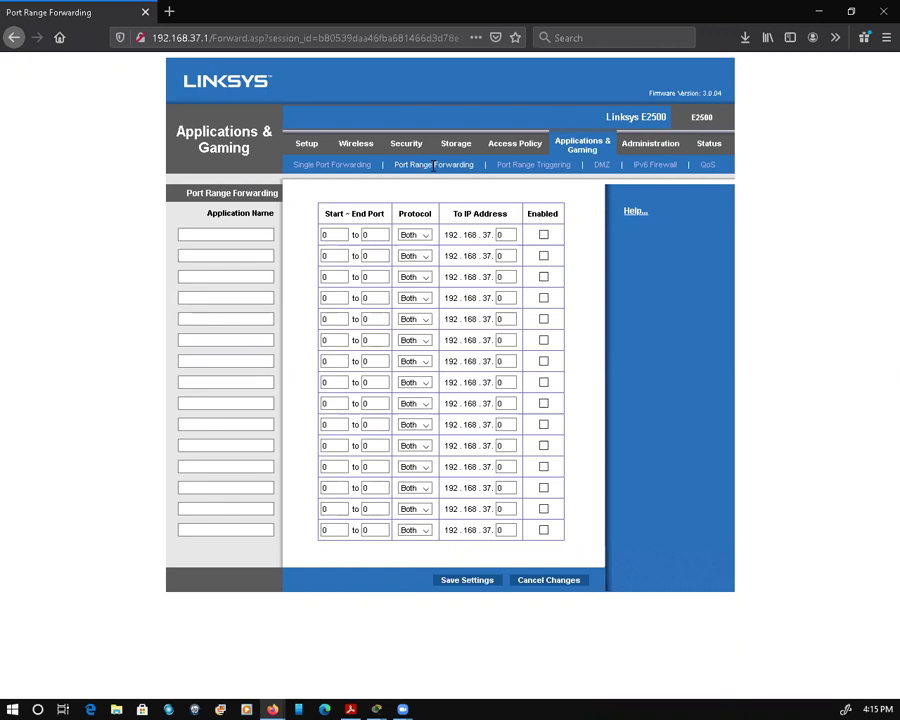
Step: Show Port Range Triggering, with all ranges 0 to 0 and none enabled
left_click(521, 168)
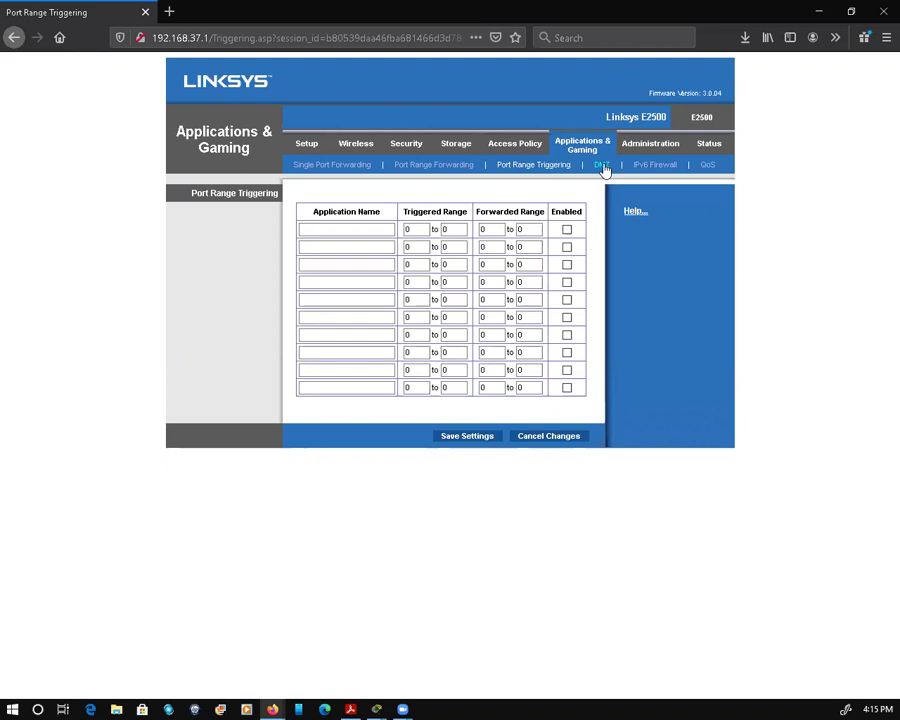
Step: View the DMZ settings, then the IPv6 Firewall page with its IPv6 Address field selected
left_click(603, 168)
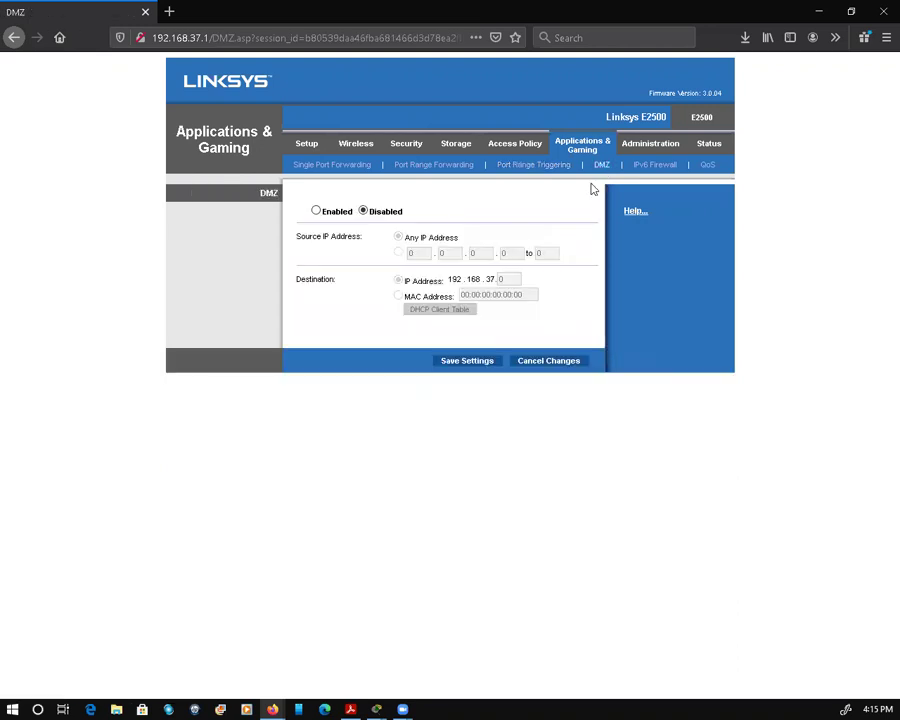
left_click(653, 166)
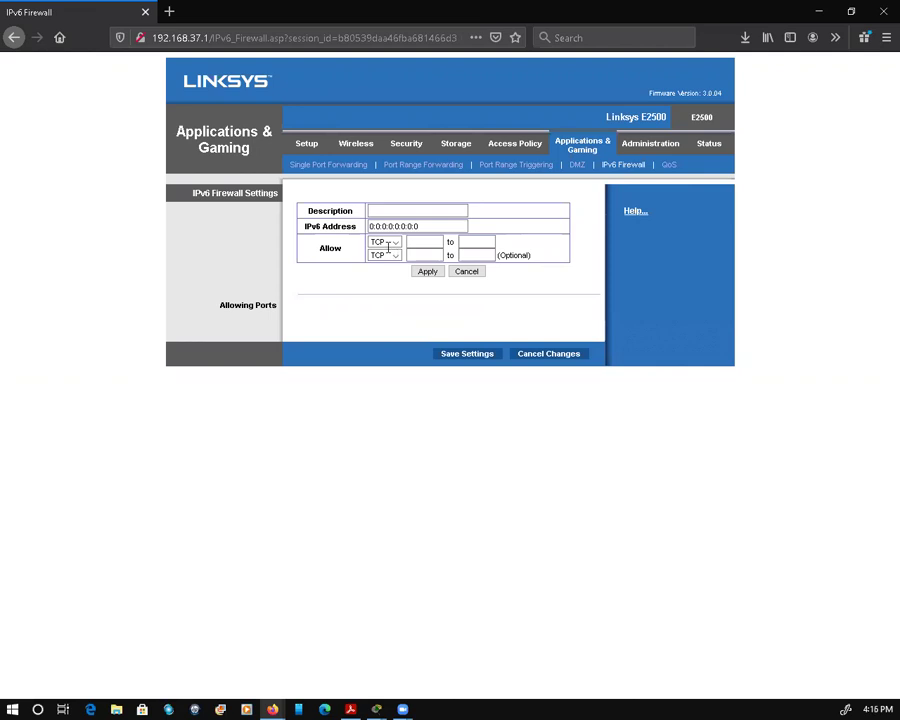
left_click(403, 226)
left_click(400, 226)
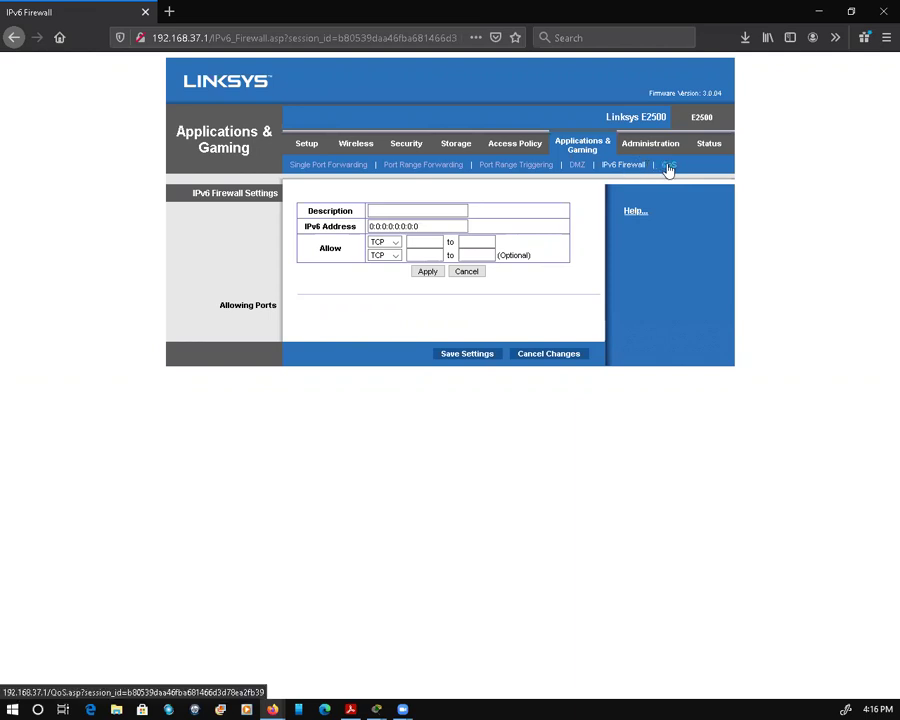
left_click(668, 166)
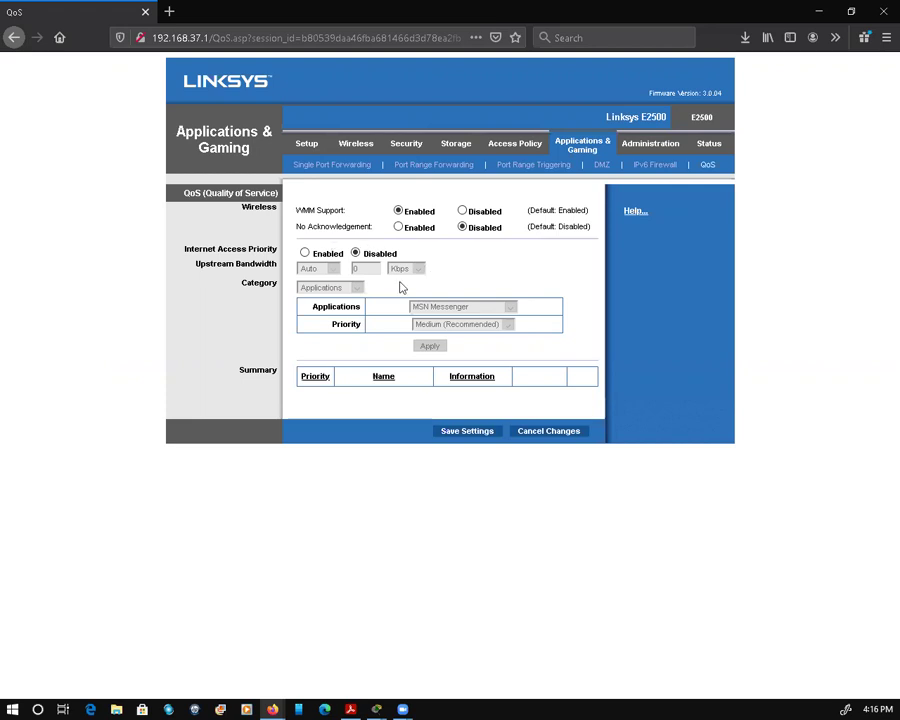
Step: Trial-enable Internet Access Priority and browse its Applications list, then cancel the QoS changes
left_click(305, 253)
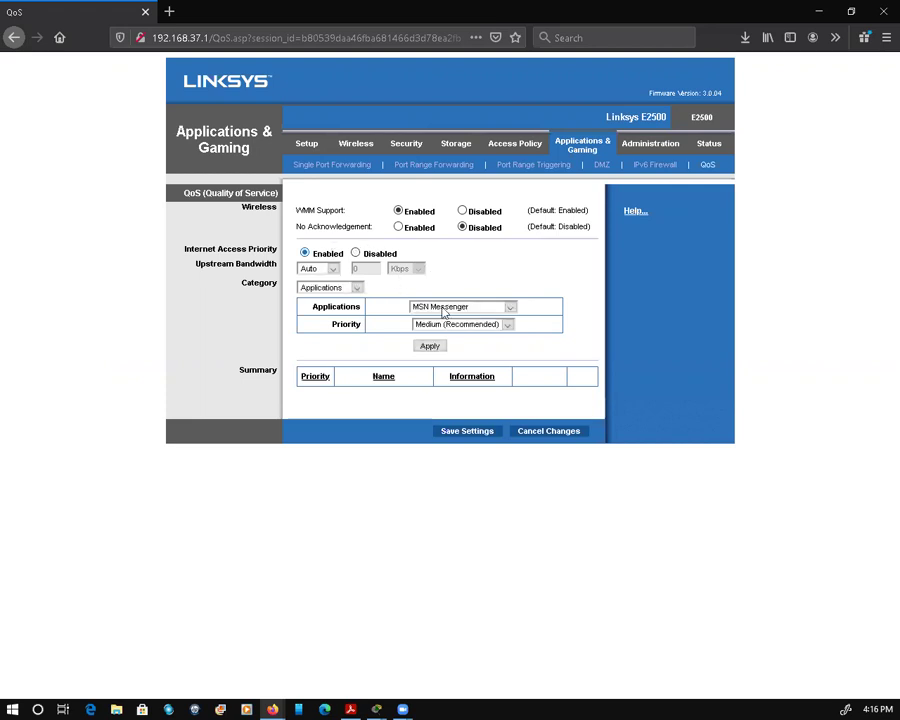
left_click(445, 310)
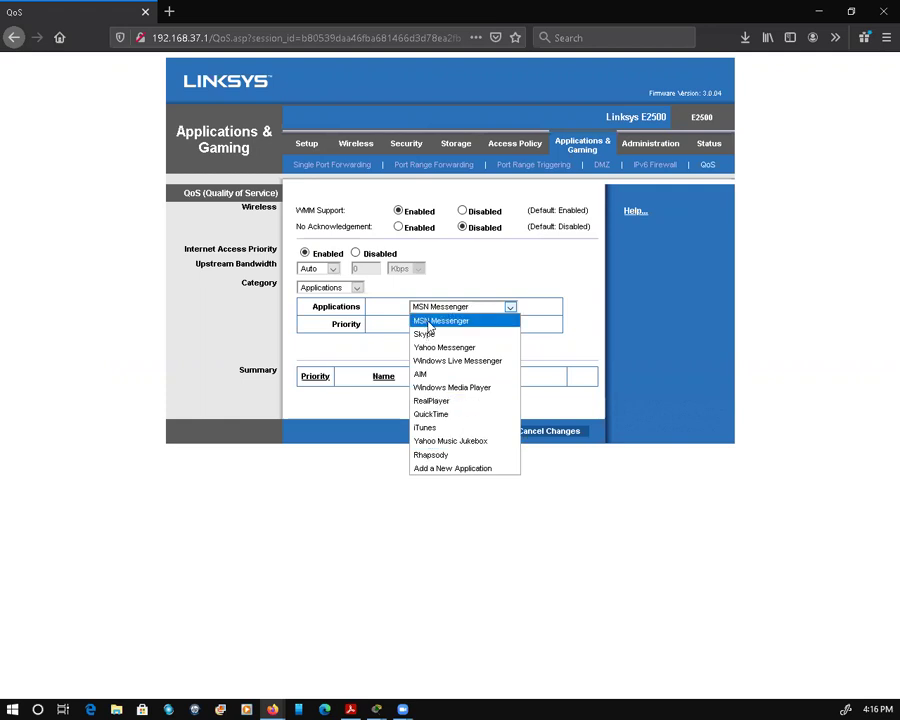
key("Down")
key("Down")
key("Down")
left_click(551, 433)
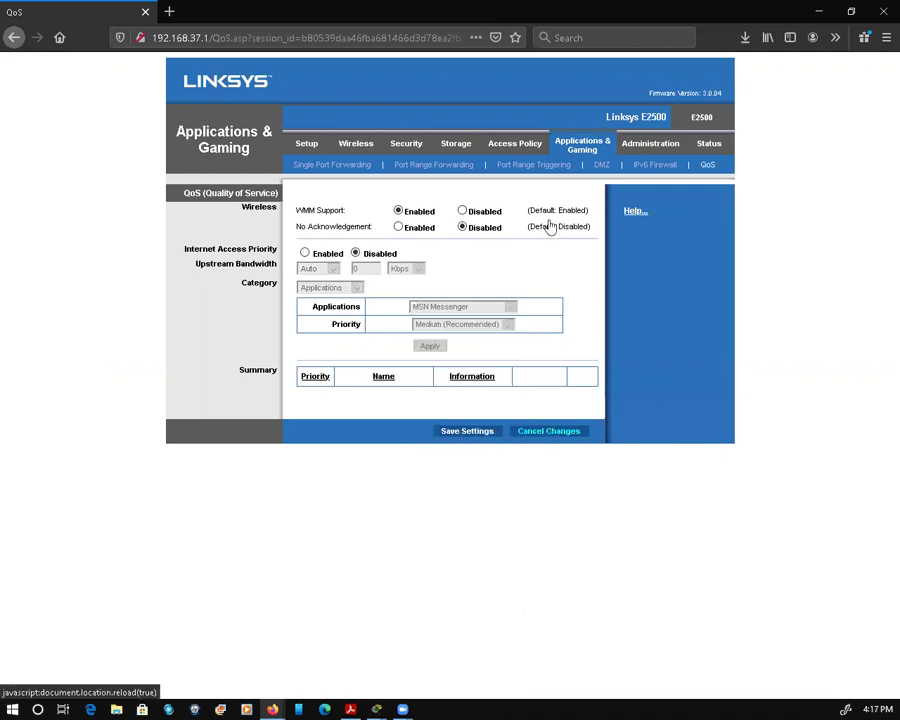
left_click(655, 146)
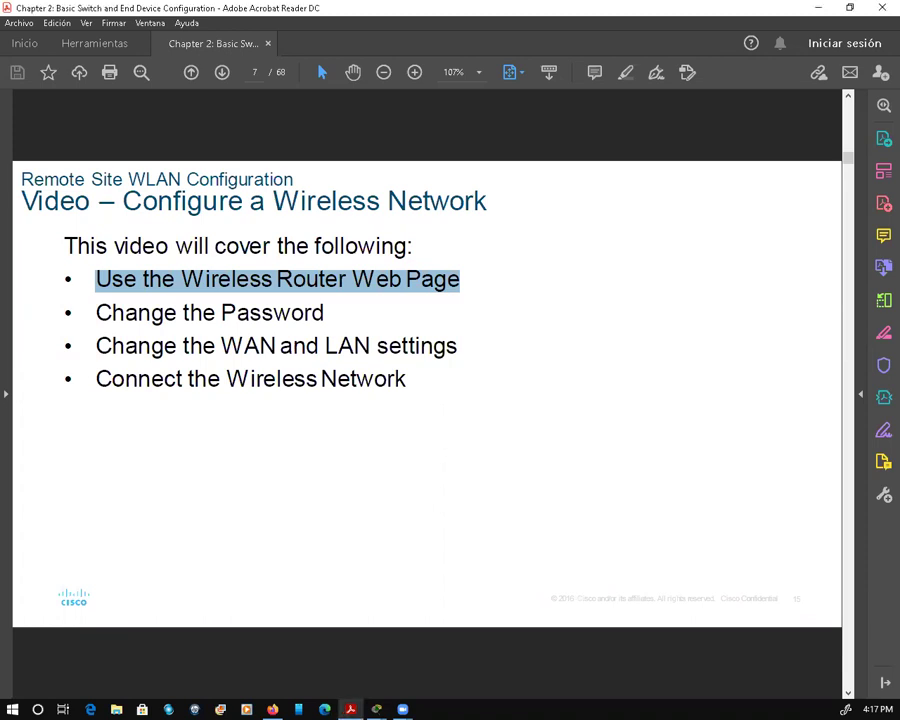
Step: Review the 'Video – Configure a Wireless Network' slide on page 7, then switch to Packet Tracer
left_click(350, 709)
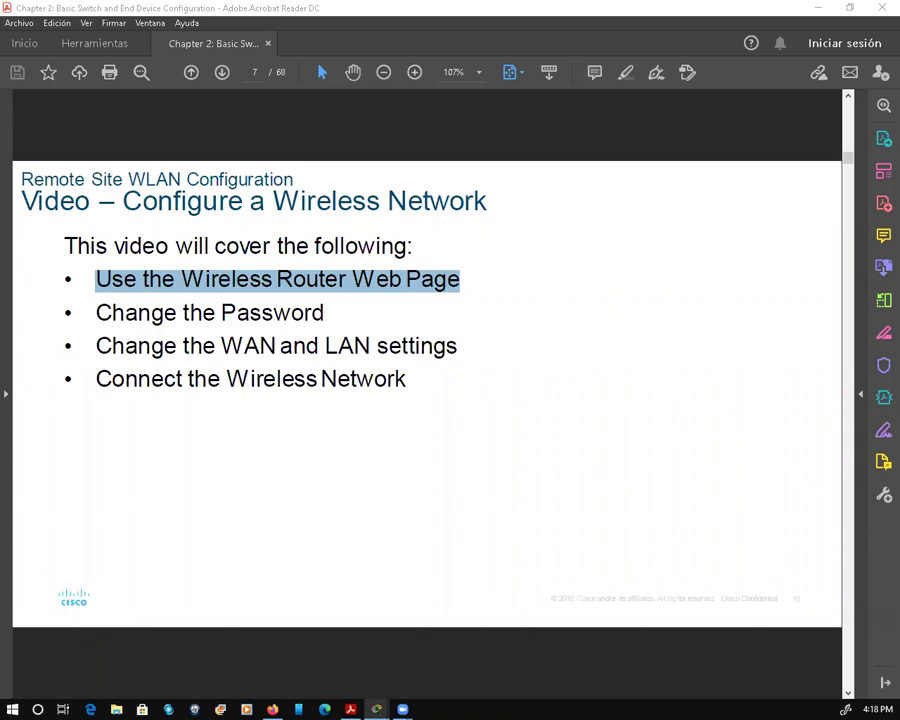
key("alt+Tab")
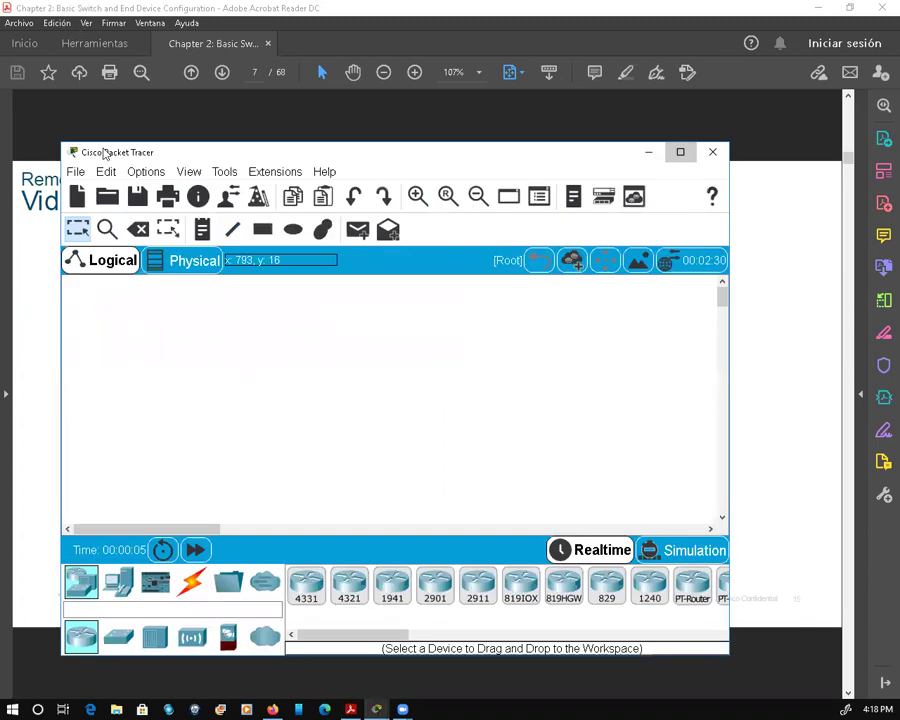
Step: Maximize Packet Tracer and uncheck Play Sound in the Interface preferences
key("super+Up")
key("alt+o")
key("Escape")
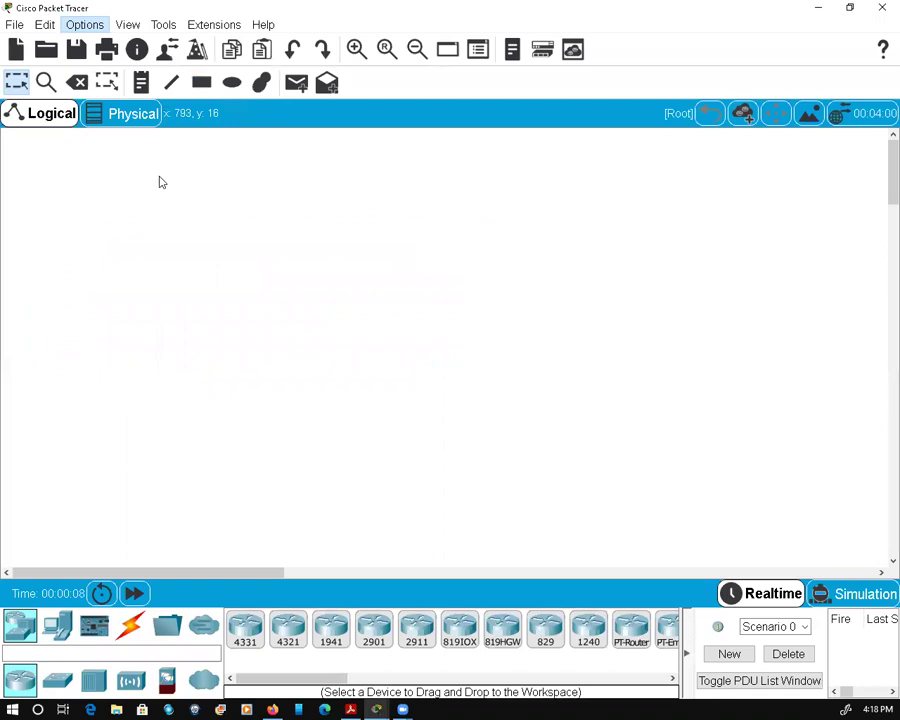
key("ctrl+r")
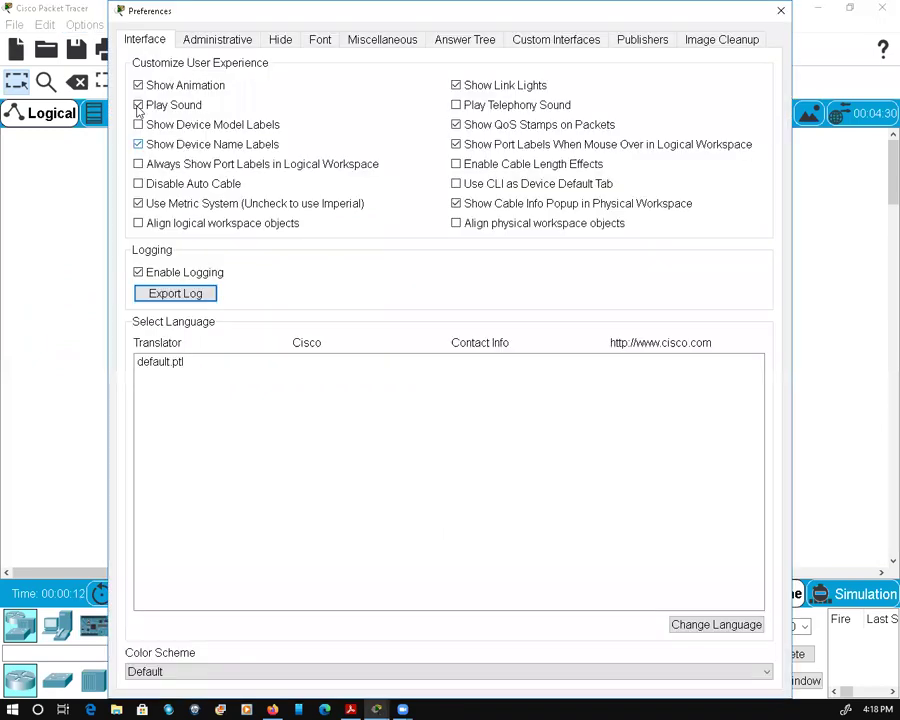
left_click(138, 106)
key("Escape")
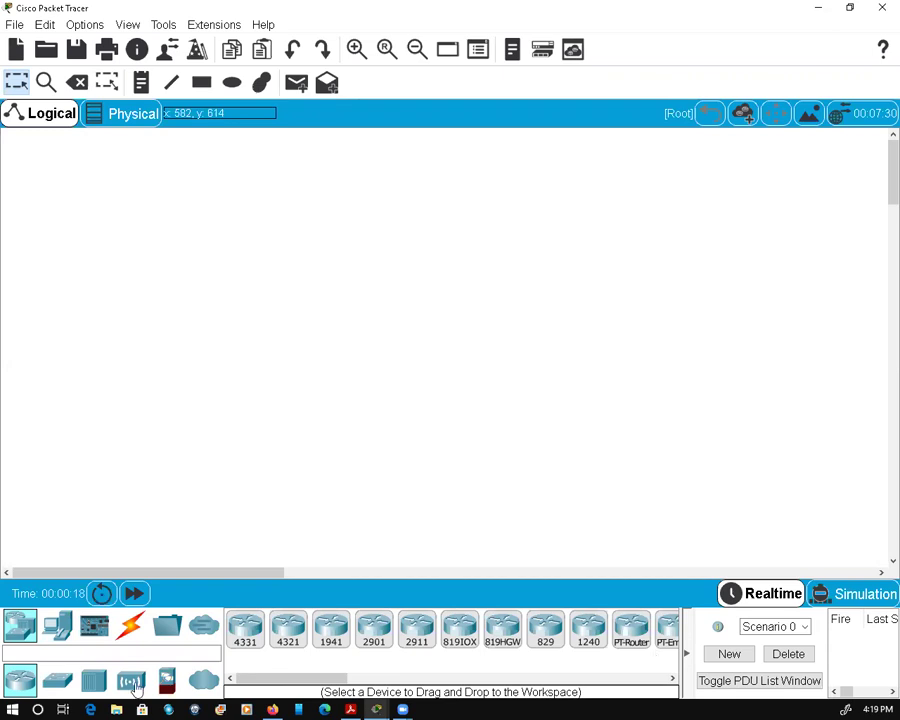
Step: Show the Wireless Devices category in the device palette
left_click(131, 681)
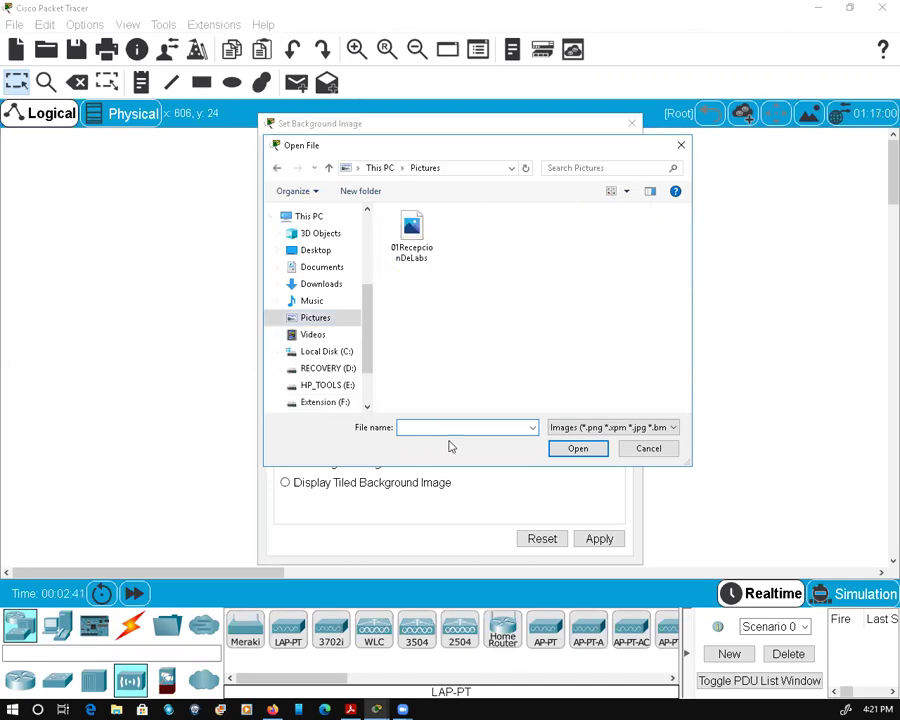
Step: Choose wireless_home01.jpg and apply it as the workspace background
type("w")
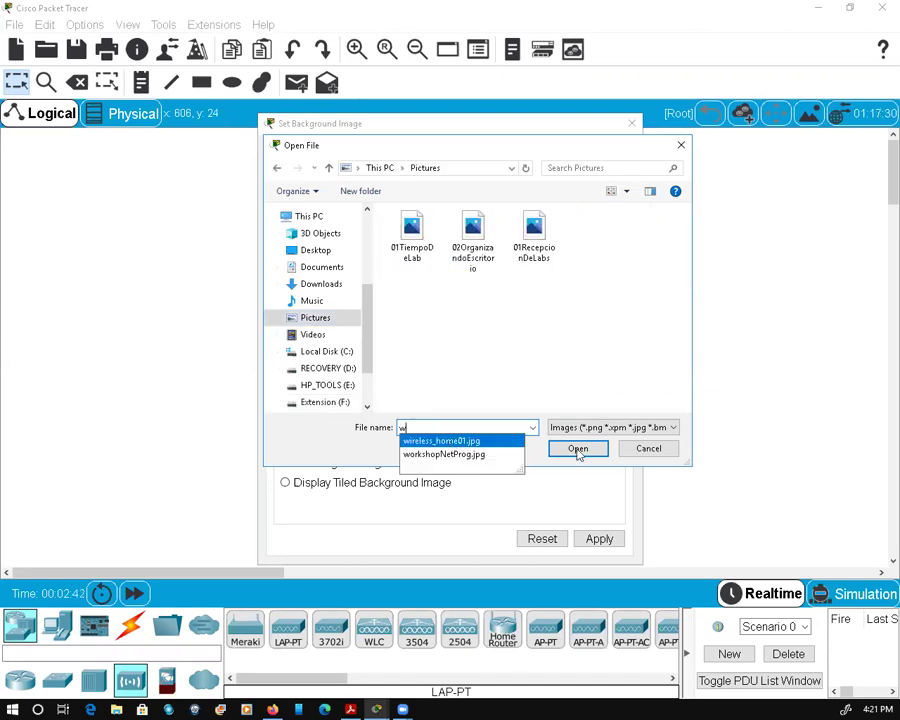
key("Escape")
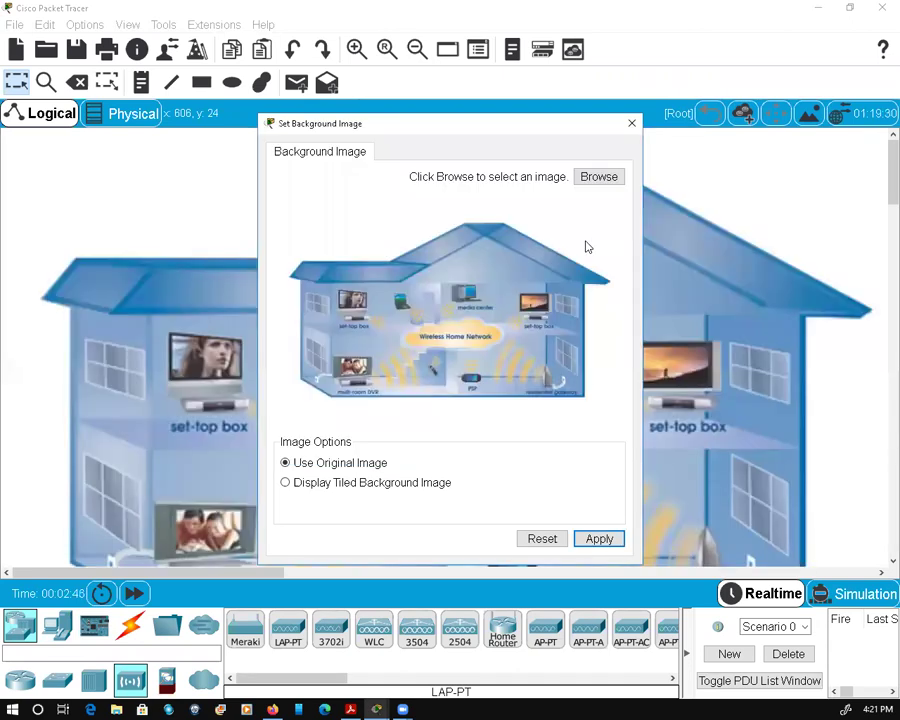
key("Return")
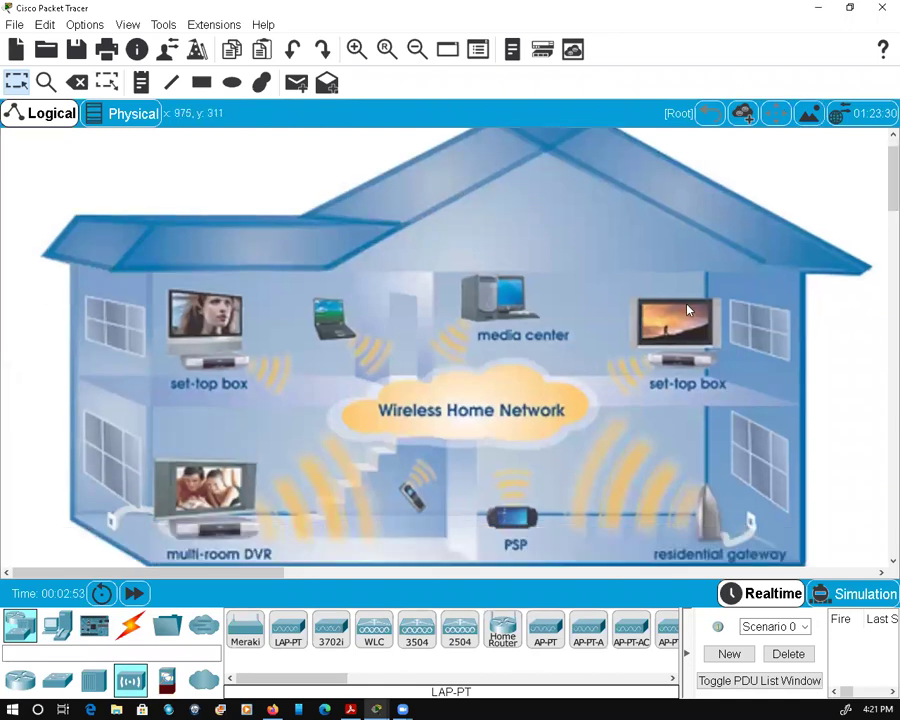
Step: Place a HomeRouter-PT-AC as Wireless Router0 on the house's network cloud and open its window
left_click_drag(503, 630, 475, 433)
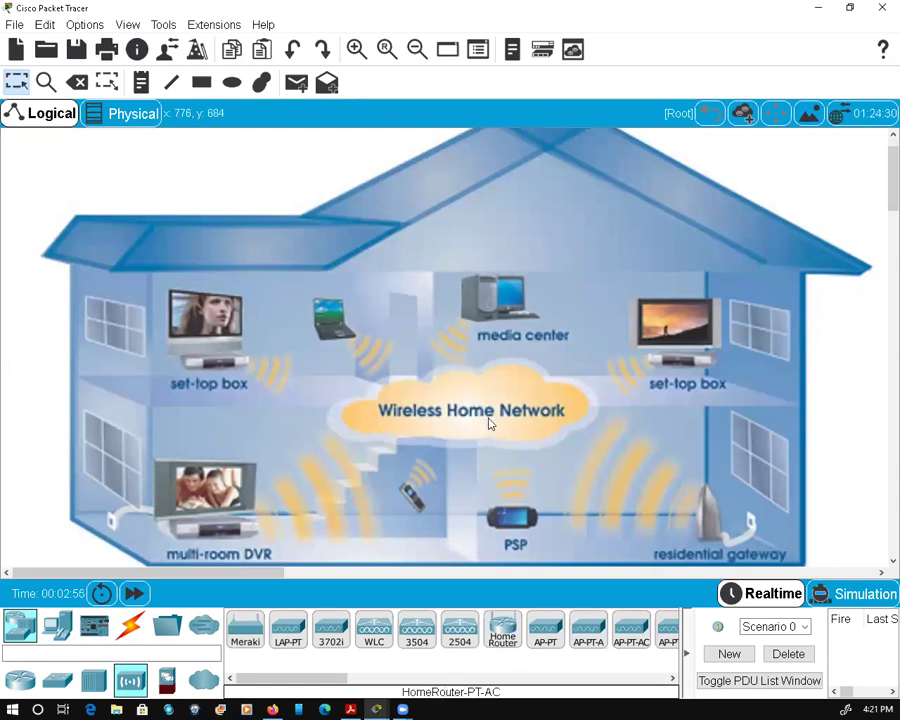
left_click(466, 410)
left_click_drag(470, 412, 470, 414)
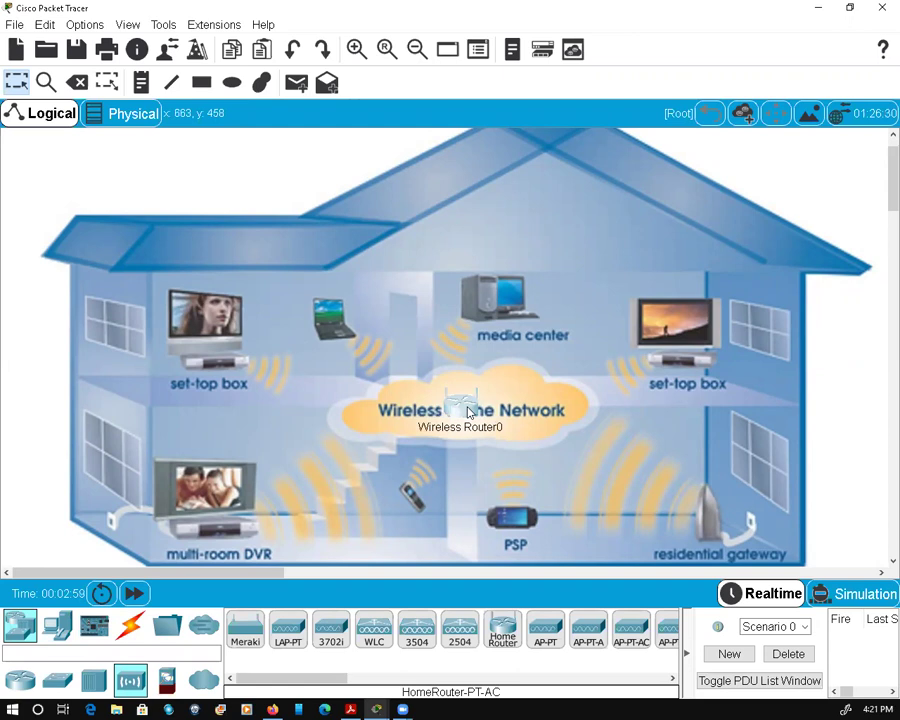
left_click(468, 411)
left_click(460, 405)
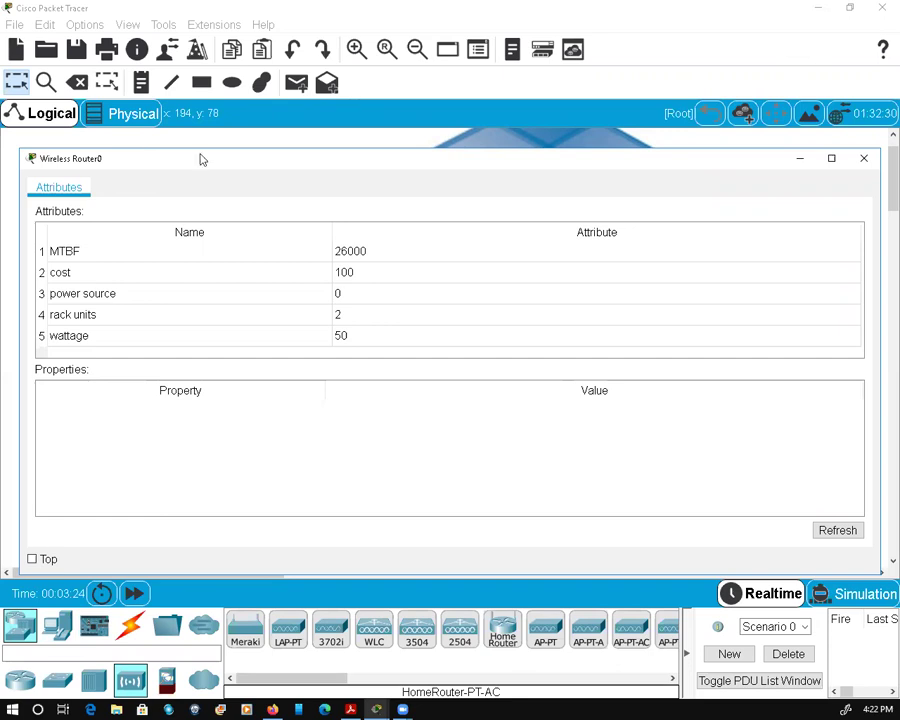
Step: Move Wireless Router0's Attributes window aside, close it, and click the router icon again
left_click_drag(200, 160, 424, 175)
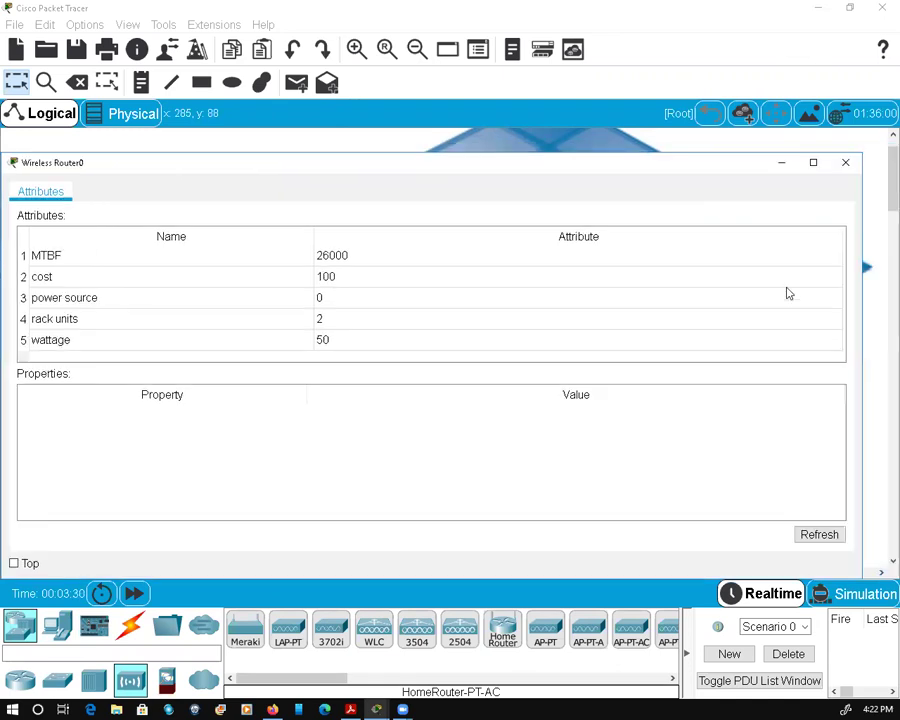
left_click(465, 418)
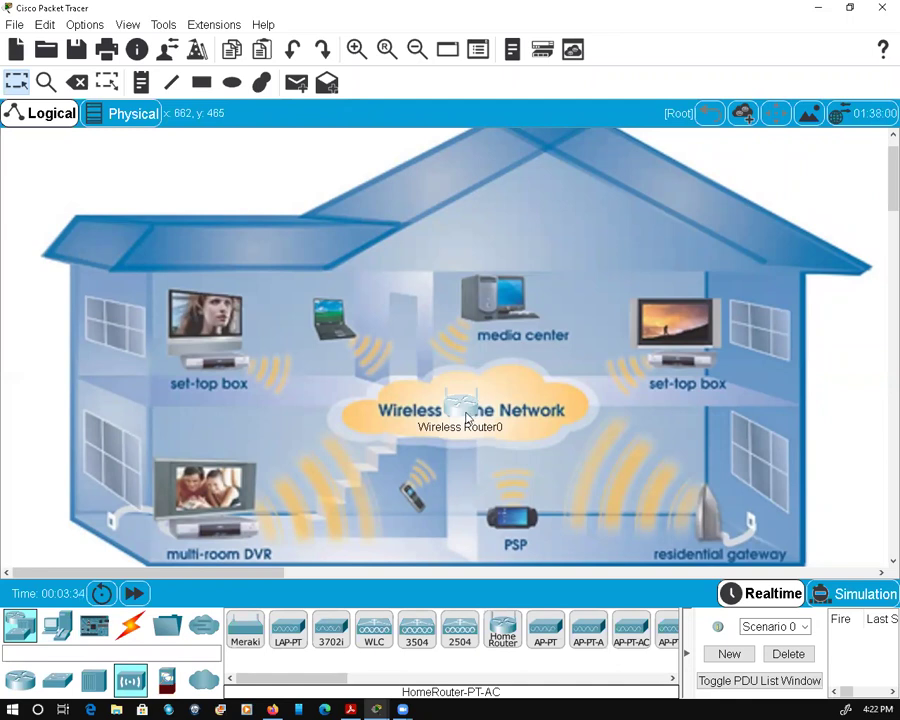
left_click(459, 410)
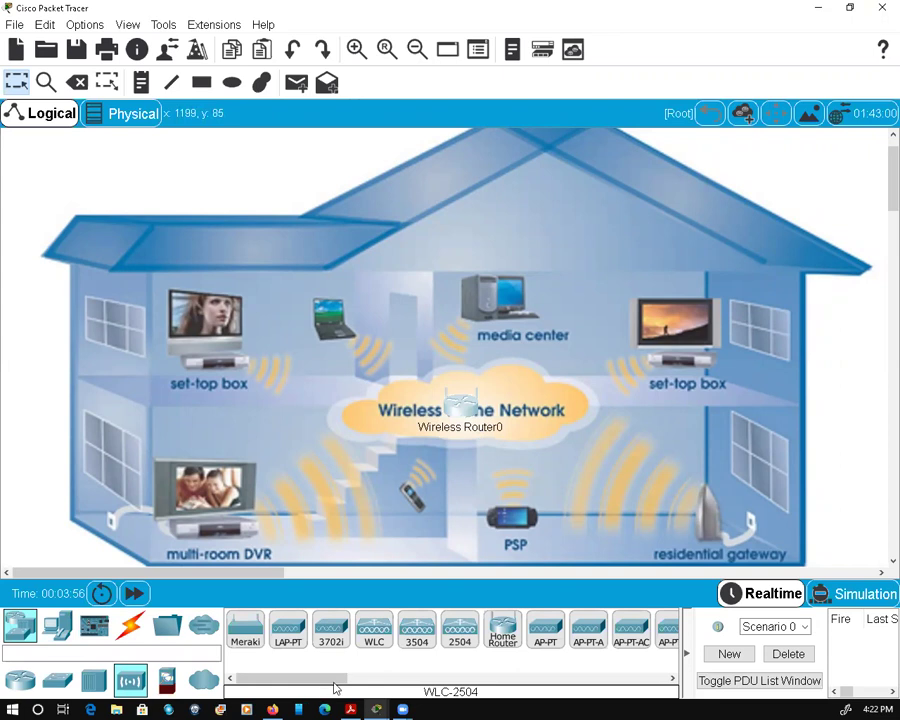
Step: Place a WRT300N router, Wireless Router1, next to Wireless Router0
scroll(356, 686, "down", 3)
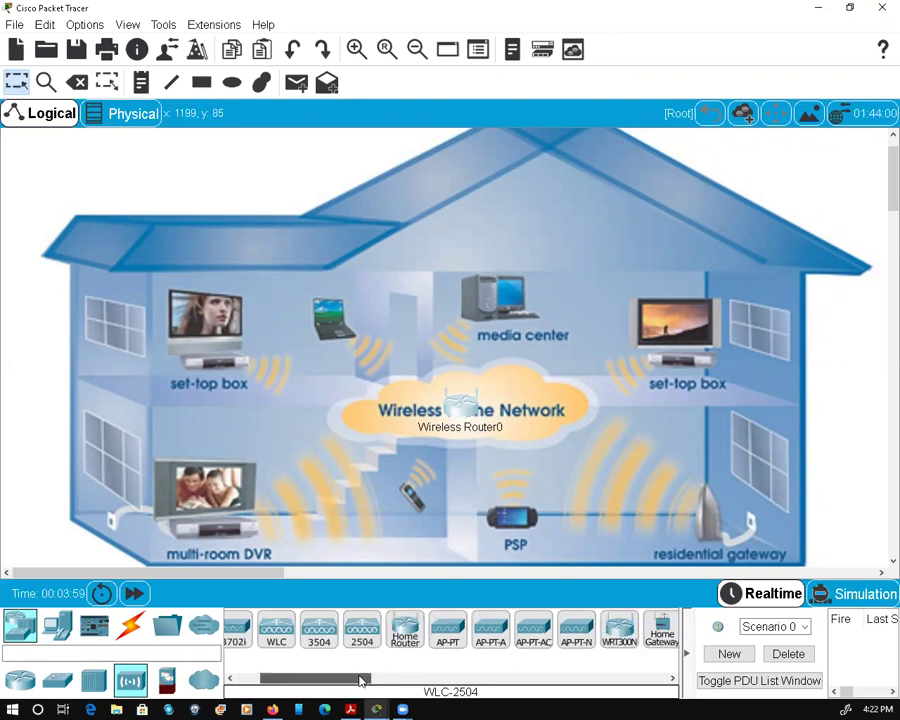
left_click(402, 414)
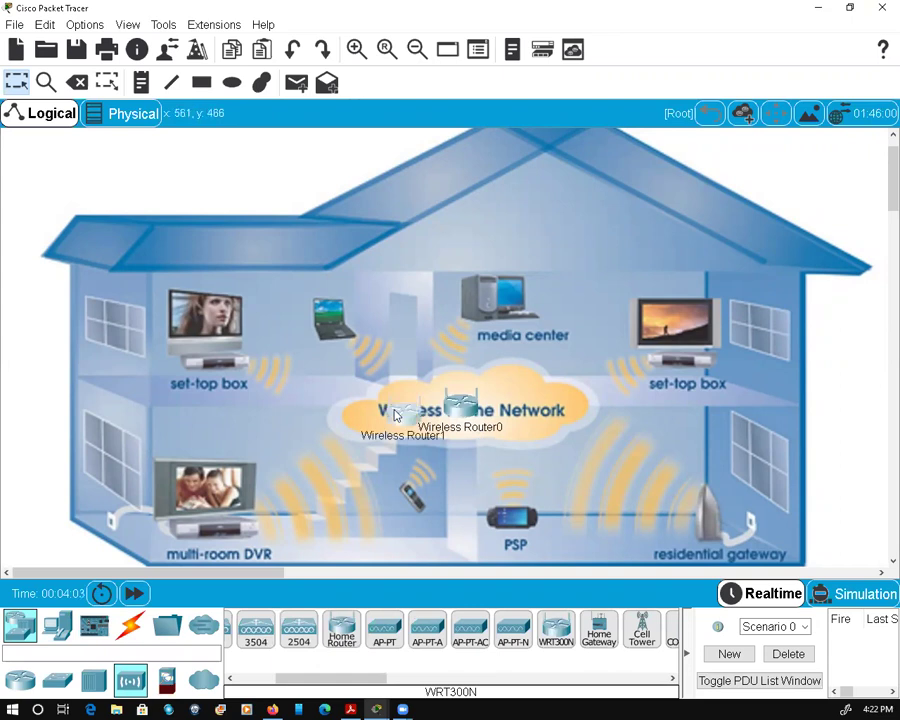
left_click(522, 370)
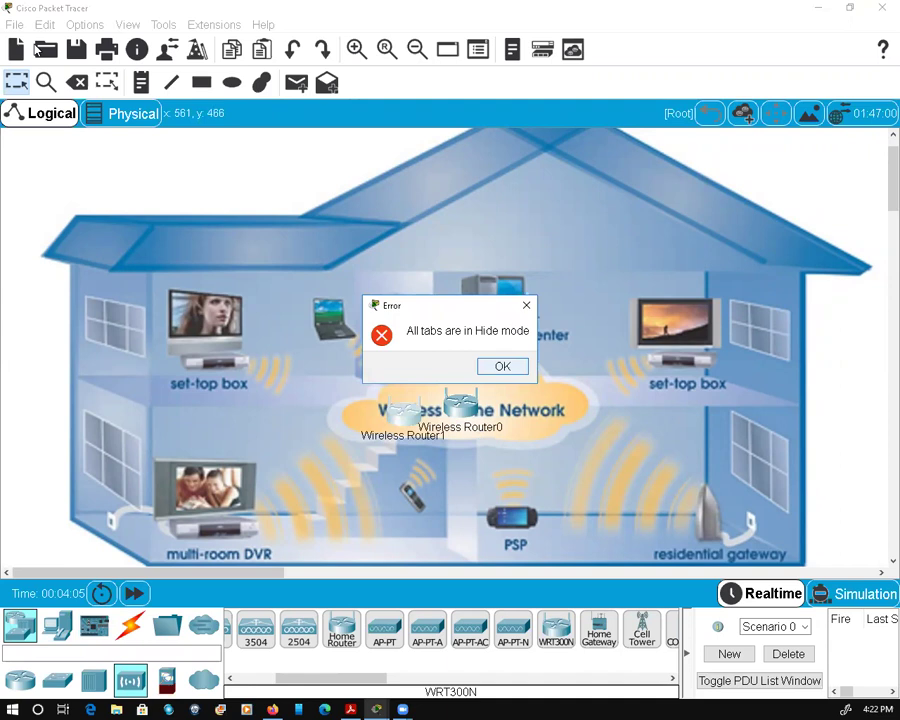
Step: Dismiss the Hide mode error and start a new file without saving the house layout
key("Return")
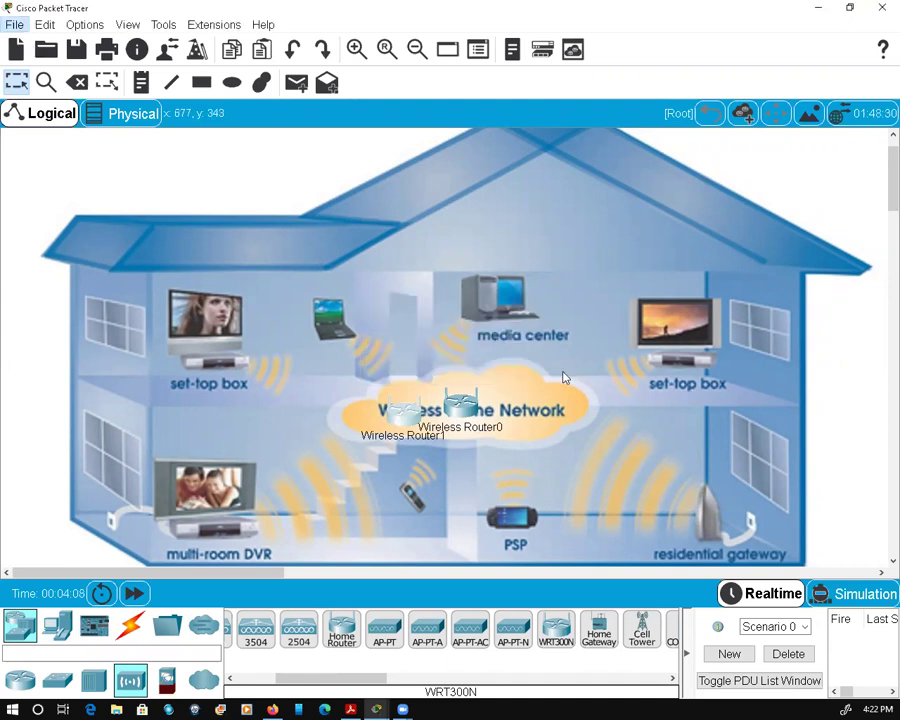
key("ctrl+n")
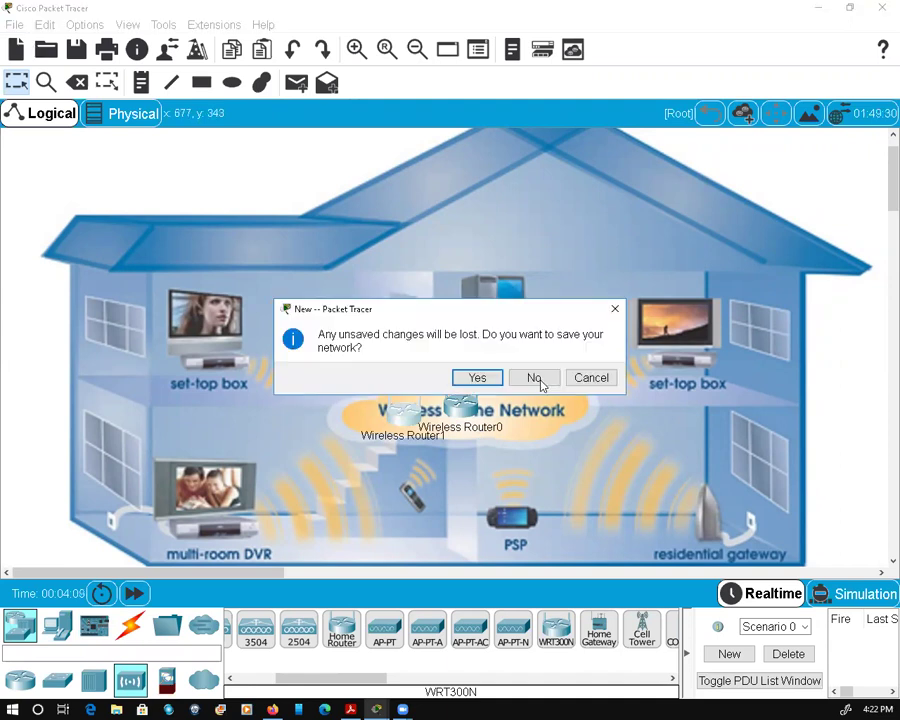
left_click(535, 378)
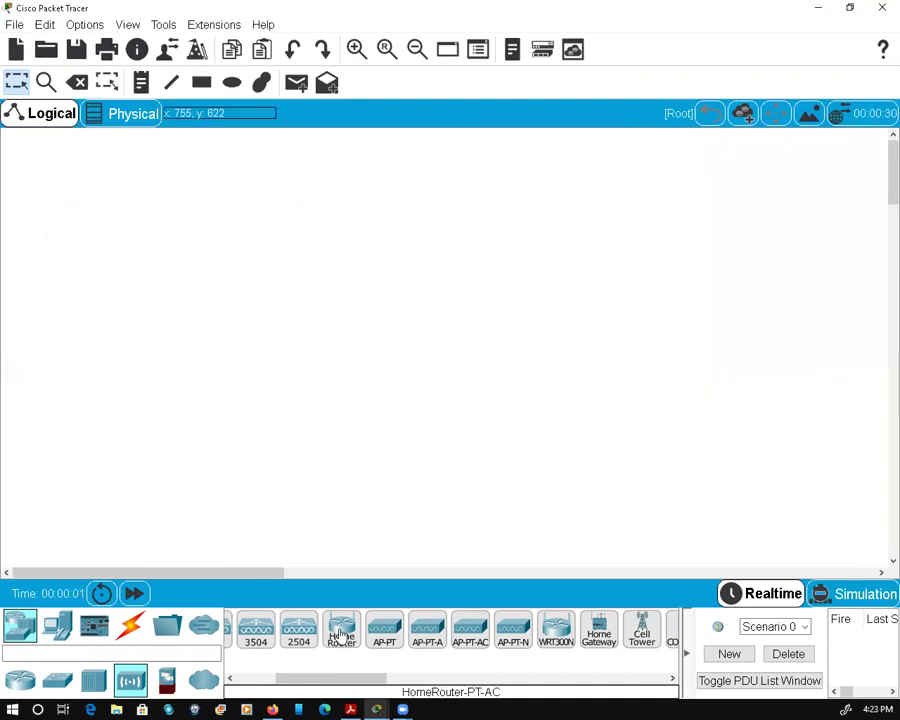
Step: Place a wireless router on the blank canvas, then open the '13.2.7 Configure a Basic WLAN on the WLC' activity
left_click(399, 336)
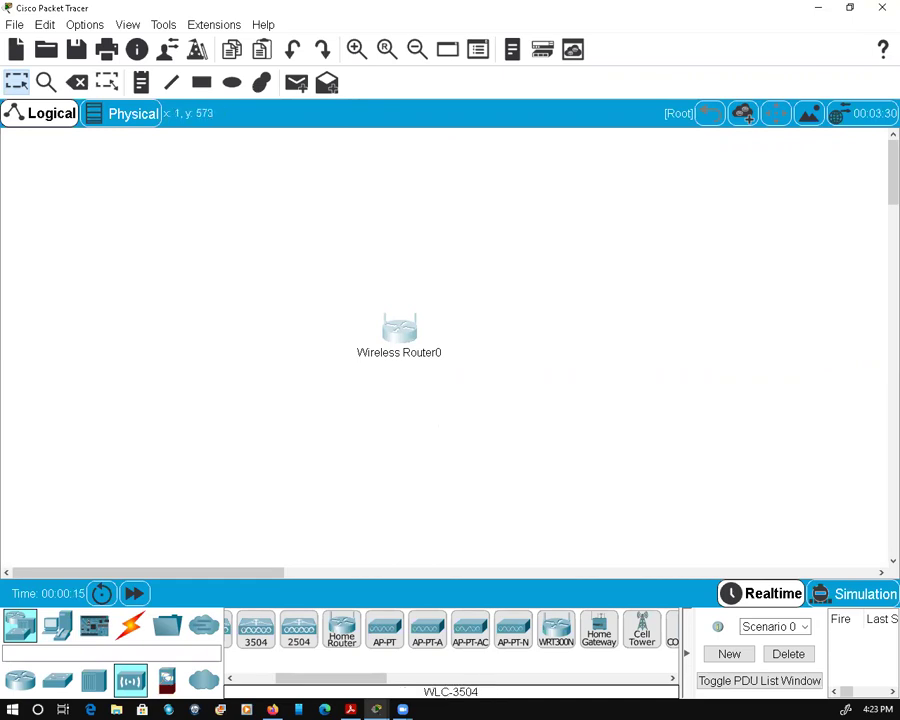
left_click(880, 11)
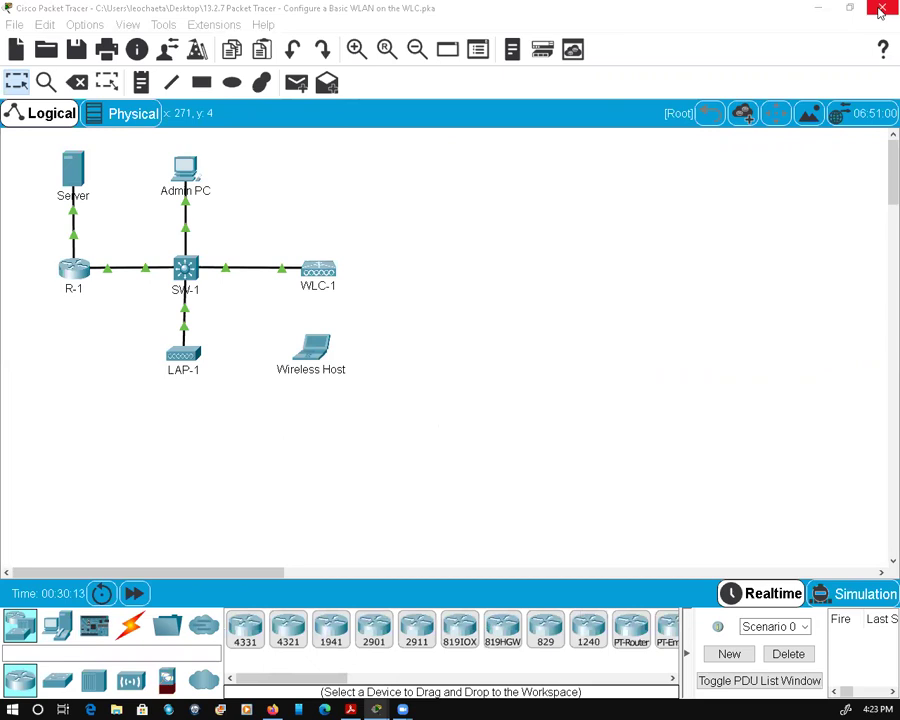
Step: Quit the WLC activity without saving and maximize the CCNA3Capitulo7 topology window
left_click(880, 10)
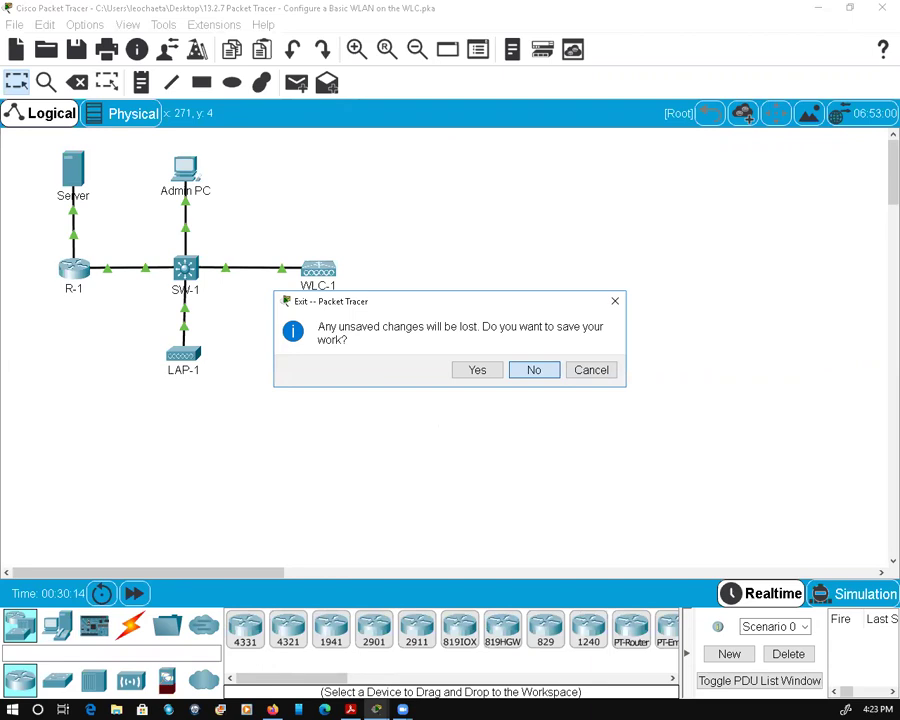
key("Return")
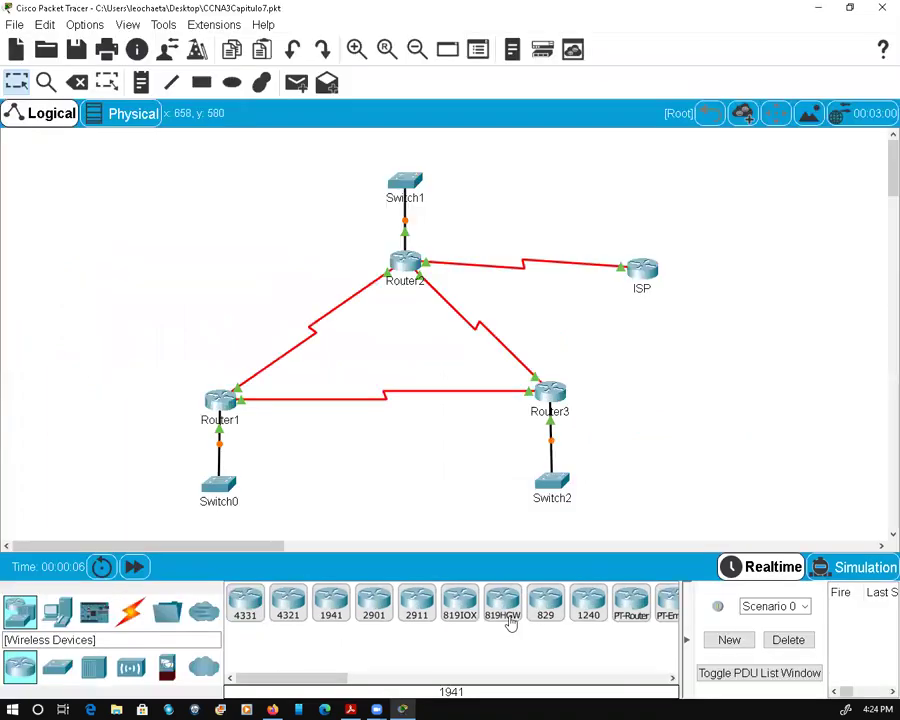
left_click(130, 667)
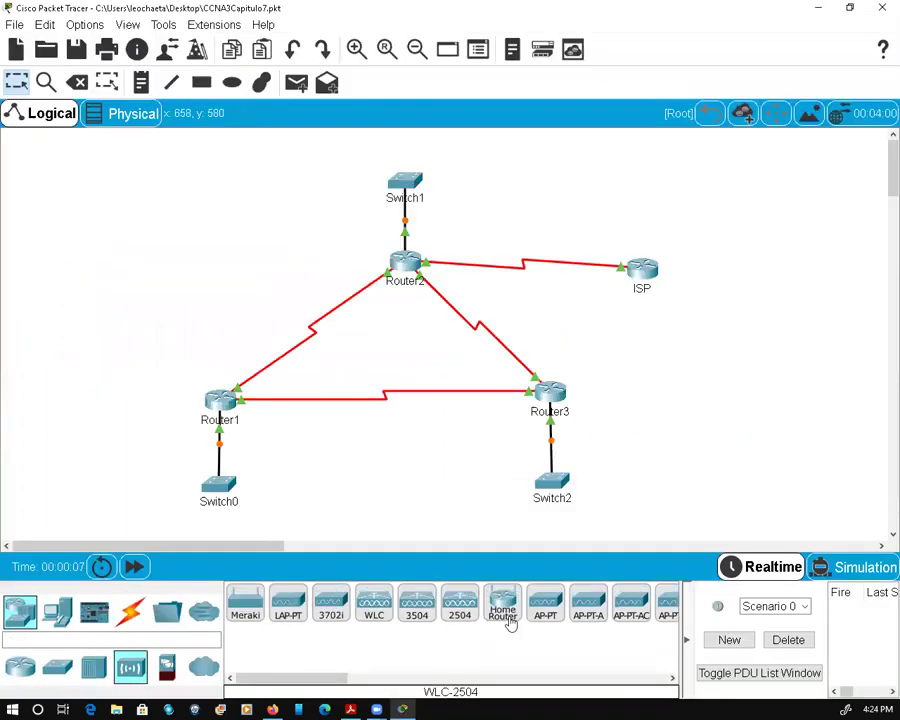
left_click_drag(505, 605, 398, 352)
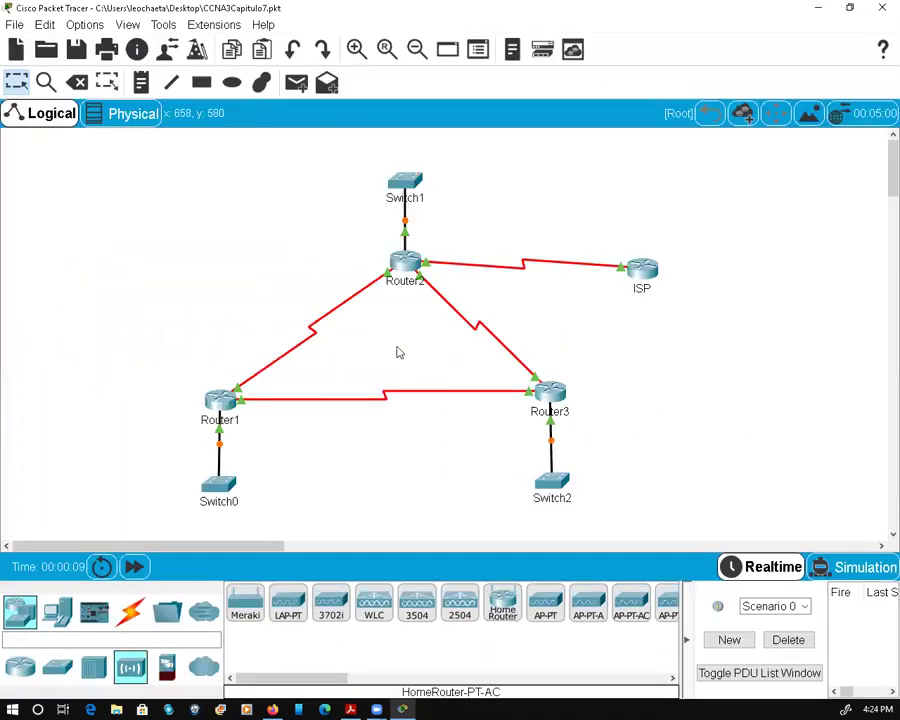
Step: Place the HomeRouter-PT-AC wireless router among Router1, Router2 and Router3
left_click(398, 352)
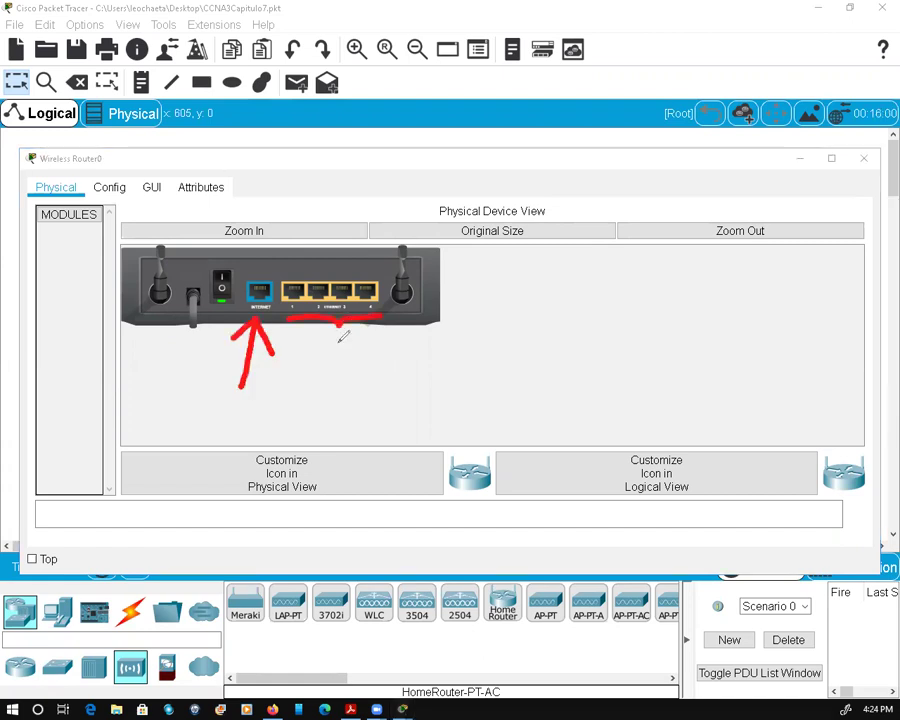
Step: Draw an arrow at the four Ethernet ports and write LAN beneath it
mouse_move(306, 352)
left_mouse_down()
mouse_move(361, 355)
mouse_move(315, 442)
mouse_move(346, 437)
left_mouse_up()
left_click_drag(350, 440, 381, 437)
mouse_move(398, 434)
left_mouse_down()
mouse_move(399, 405)
mouse_move(411, 430)
mouse_move(418, 402)
left_mouse_up()
Step: Circle both antenna connectors and sketch lines linking them to the LAN ports
left_click_drag(406, 284, 398, 302)
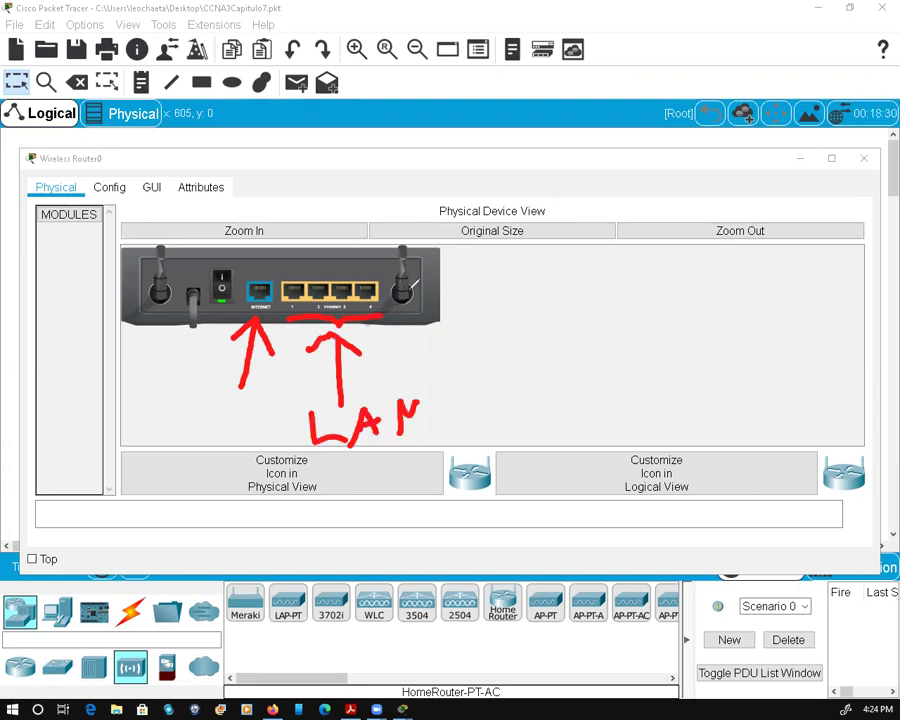
left_click_drag(145, 280, 160, 277)
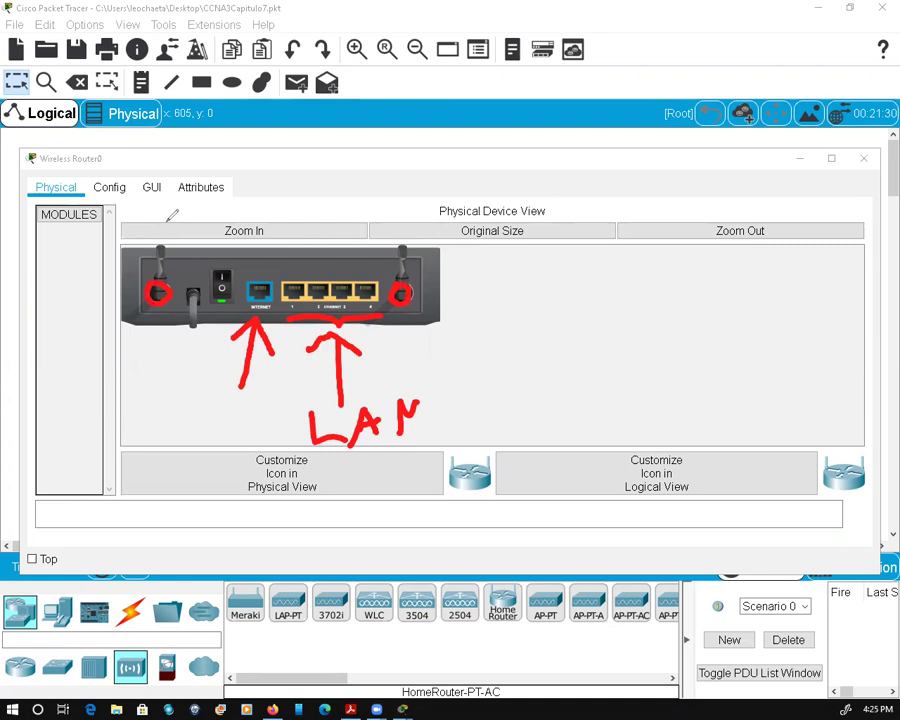
left_click_drag(186, 207, 161, 285)
mouse_move(160, 214)
left_mouse_down()
mouse_move(326, 228)
mouse_move(405, 204)
left_mouse_up()
left_click_drag(400, 197, 403, 288)
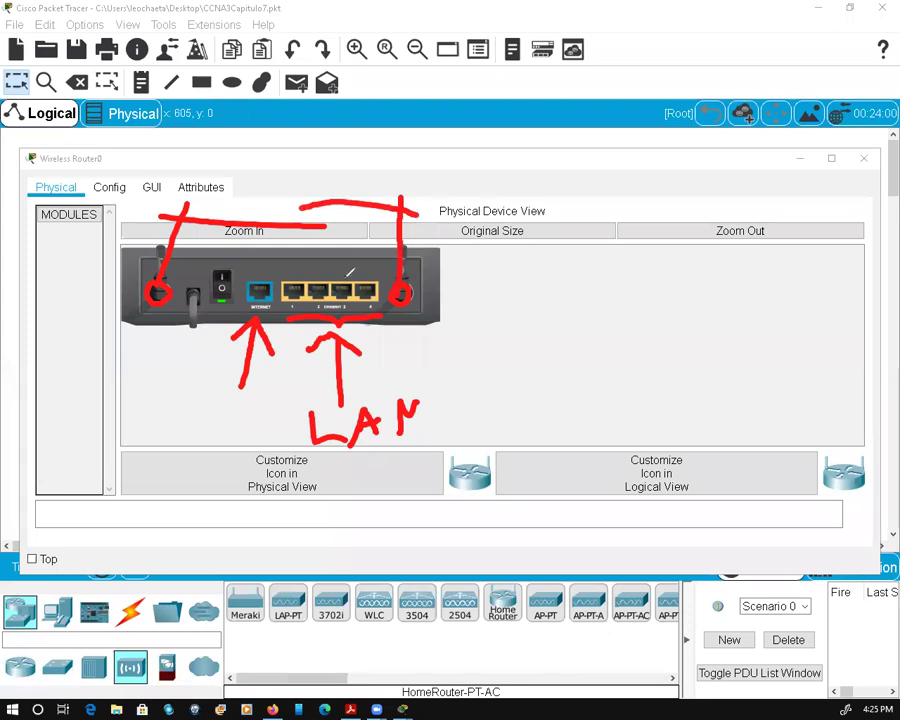
left_click_drag(312, 200, 312, 248)
left_click_drag(346, 193, 346, 248)
left_click_drag(300, 213, 370, 213)
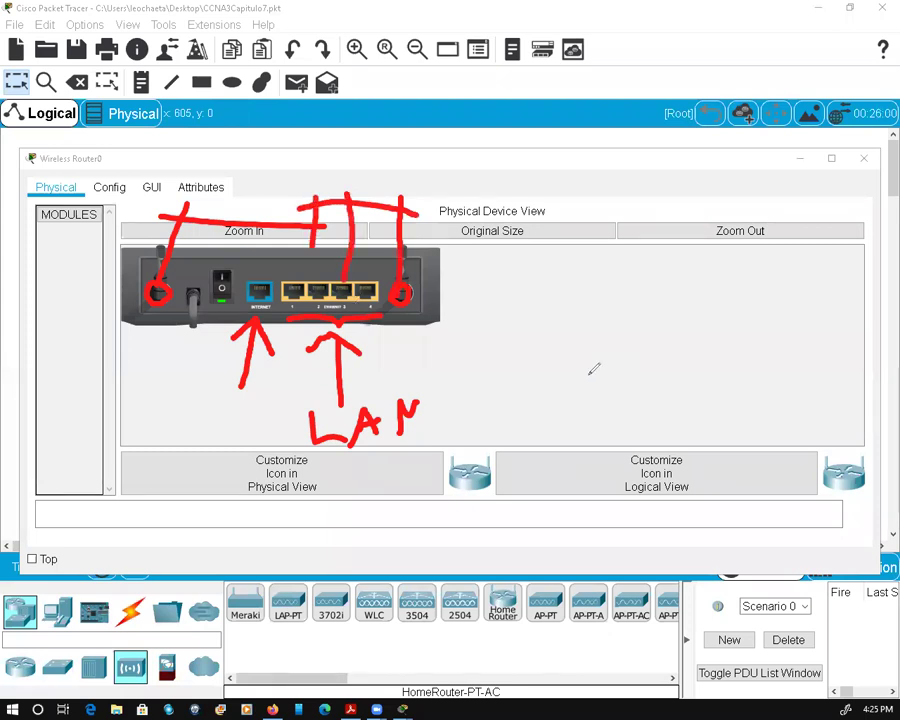
mouse_move(627, 289)
left_mouse_down()
mouse_move(612, 296)
mouse_move(634, 292)
mouse_move(627, 311)
left_mouse_up()
Step: Sketch a router symbol with an OUT link leading to an ISP cloud
left_click_drag(608, 298, 633, 291)
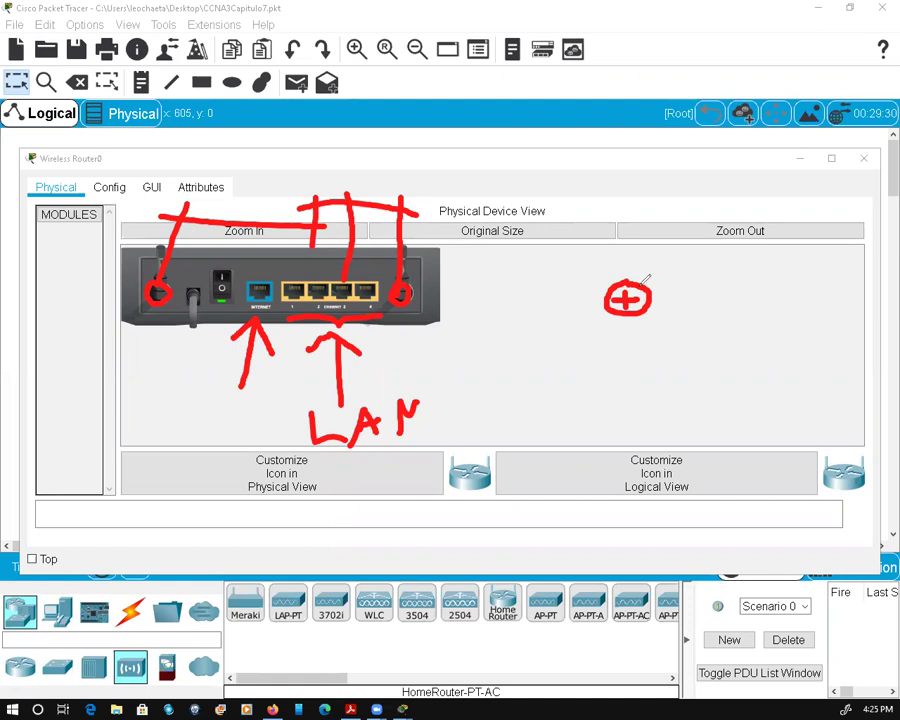
left_click_drag(656, 268, 688, 296)
mouse_move(688, 270)
left_mouse_down()
mouse_move(668, 296)
mouse_move(750, 240)
left_mouse_up()
mouse_move(626, 240)
left_mouse_down()
mouse_move(652, 236)
mouse_move(664, 219)
left_mouse_up()
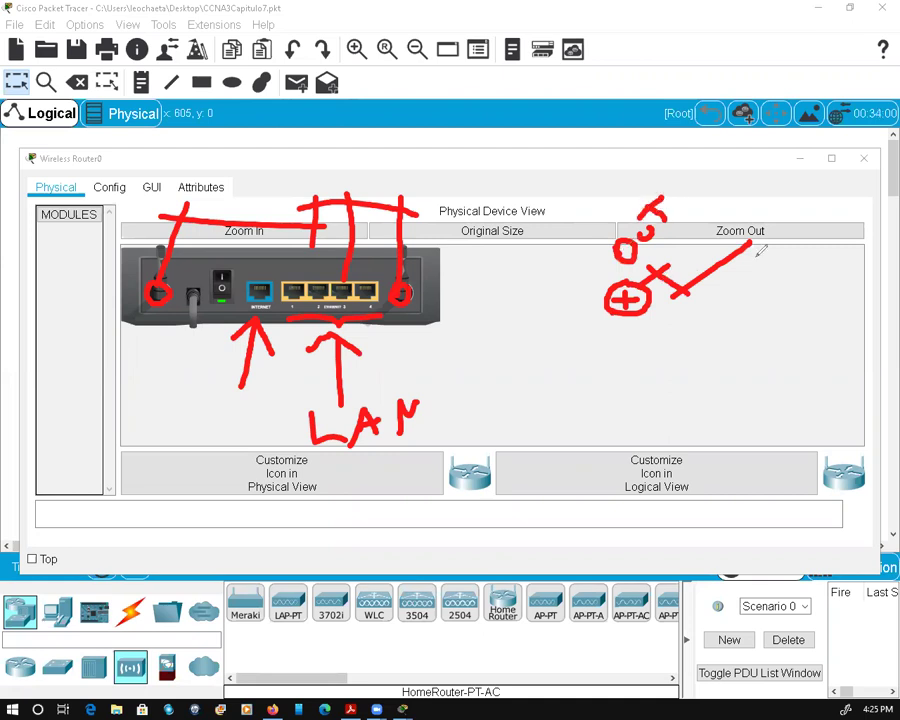
left_click_drag(759, 253, 775, 172)
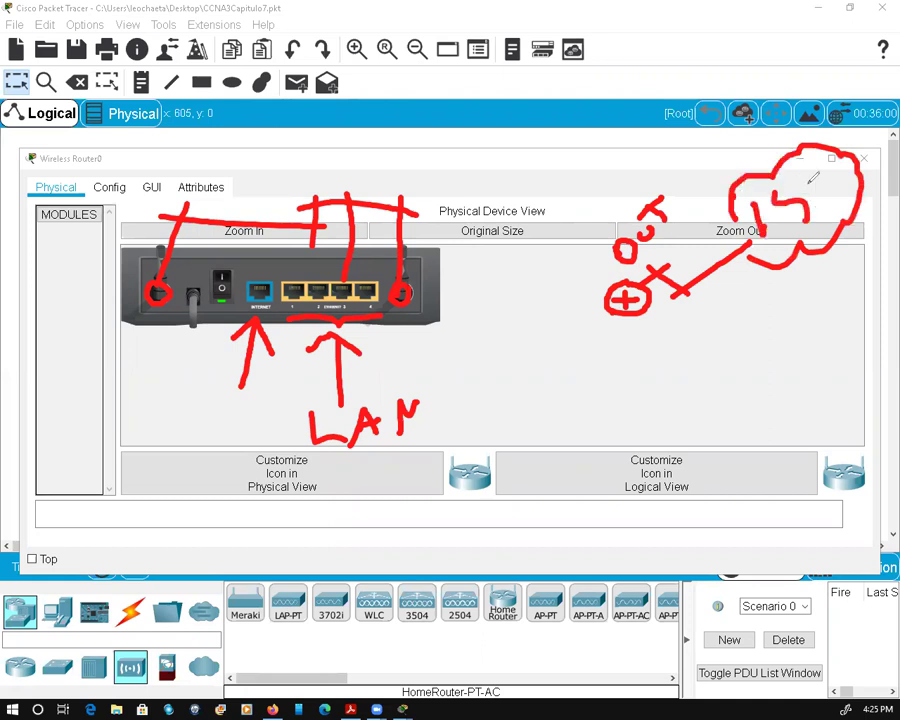
left_click_drag(811, 180, 814, 198)
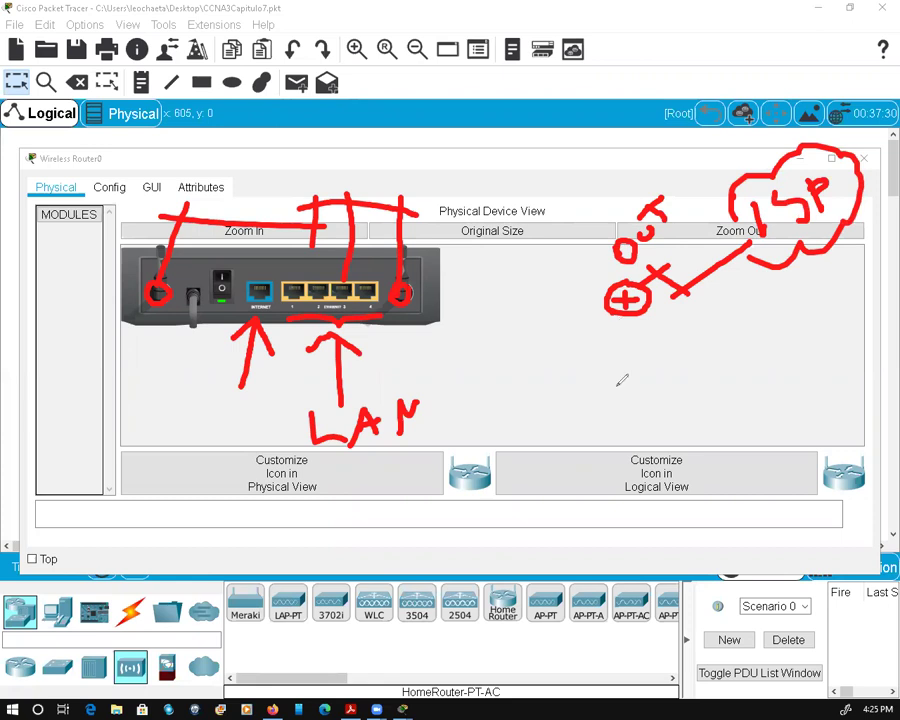
Step: Draw an IN link down to a switch box with port lines
left_click_drag(620, 382, 627, 318)
left_click_drag(602, 338, 638, 346)
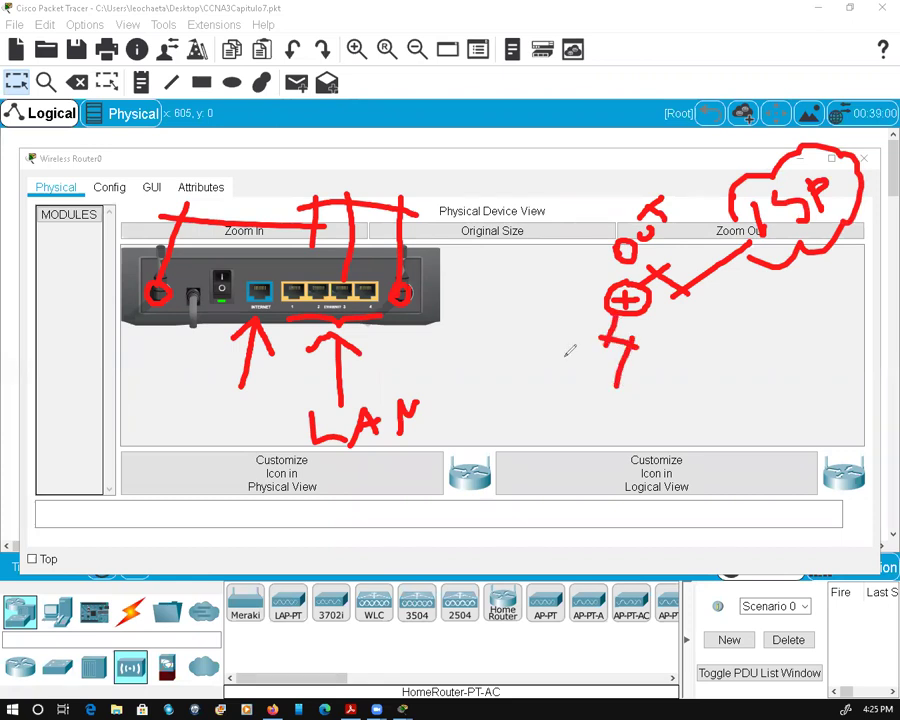
left_click_drag(556, 333, 559, 352)
left_click_drag(567, 348, 588, 320)
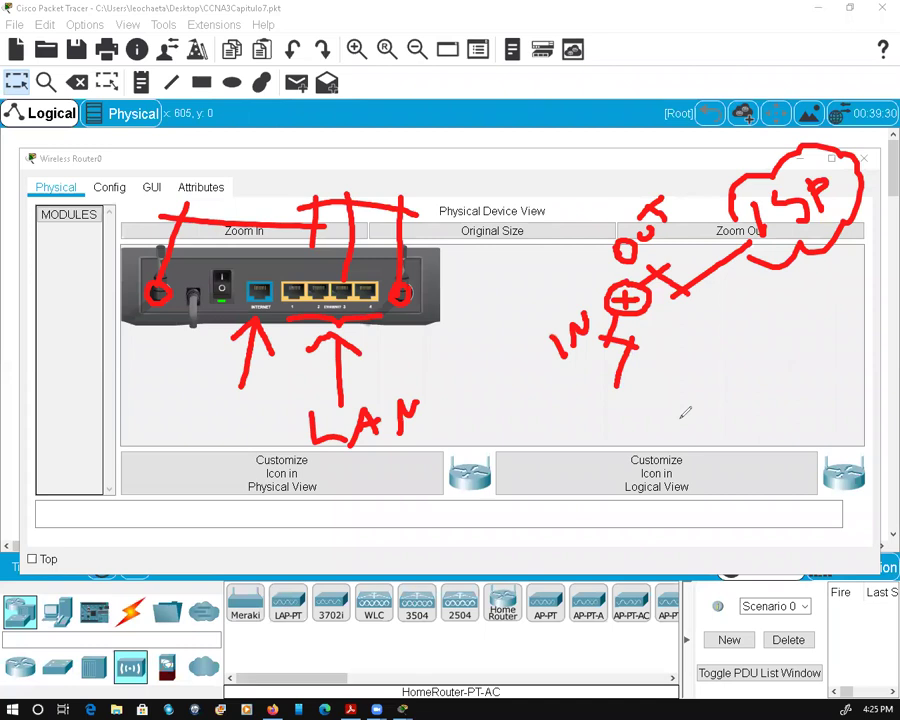
mouse_move(631, 420)
left_mouse_down()
mouse_move(603, 394)
mouse_move(702, 366)
mouse_move(685, 391)
mouse_move(684, 420)
left_mouse_up()
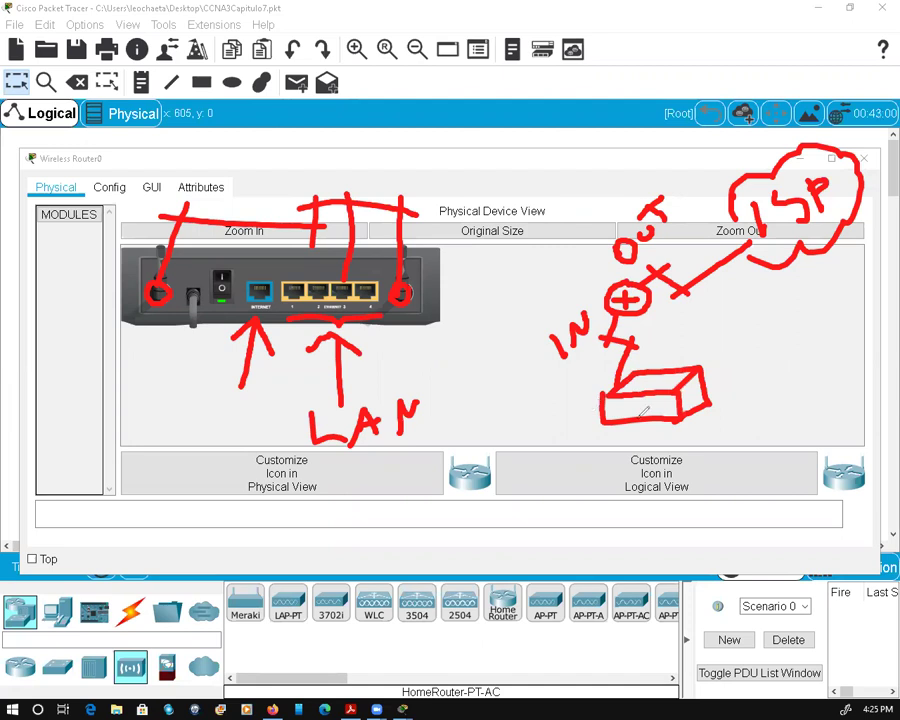
left_click_drag(620, 424, 620, 446)
mouse_move(632, 424)
left_mouse_down()
mouse_move(632, 446)
mouse_move(645, 446)
left_mouse_up()
mouse_move(656, 420)
left_mouse_down()
mouse_move(656, 444)
mouse_move(668, 450)
left_mouse_up()
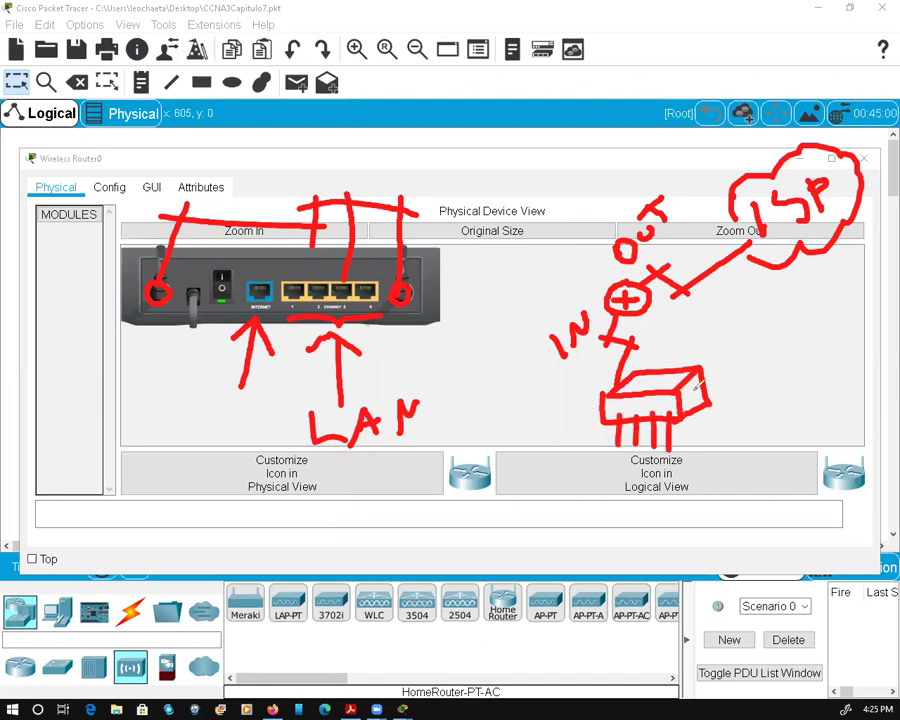
Step: Connect the switch to a device labelled WNIC and draw signal arcs below it
mouse_move(702, 387)
left_mouse_down()
mouse_move(746, 390)
mouse_move(742, 374)
left_mouse_up()
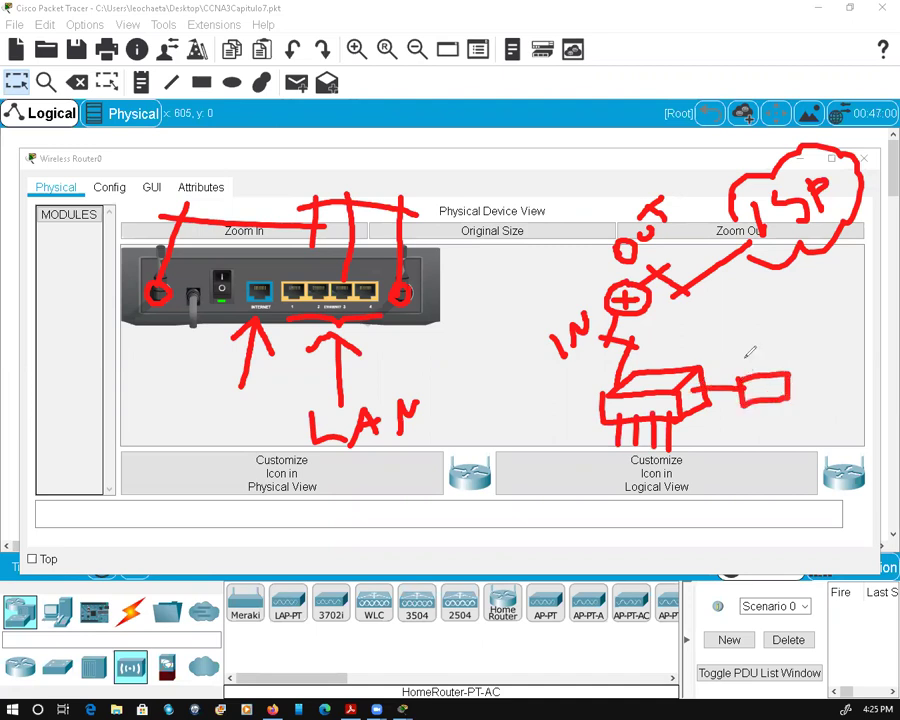
mouse_move(740, 378)
left_mouse_down()
mouse_move(760, 360)
mouse_move(770, 372)
mouse_move(788, 362)
left_mouse_up()
left_click(709, 360)
left_click_drag(707, 350, 741, 350)
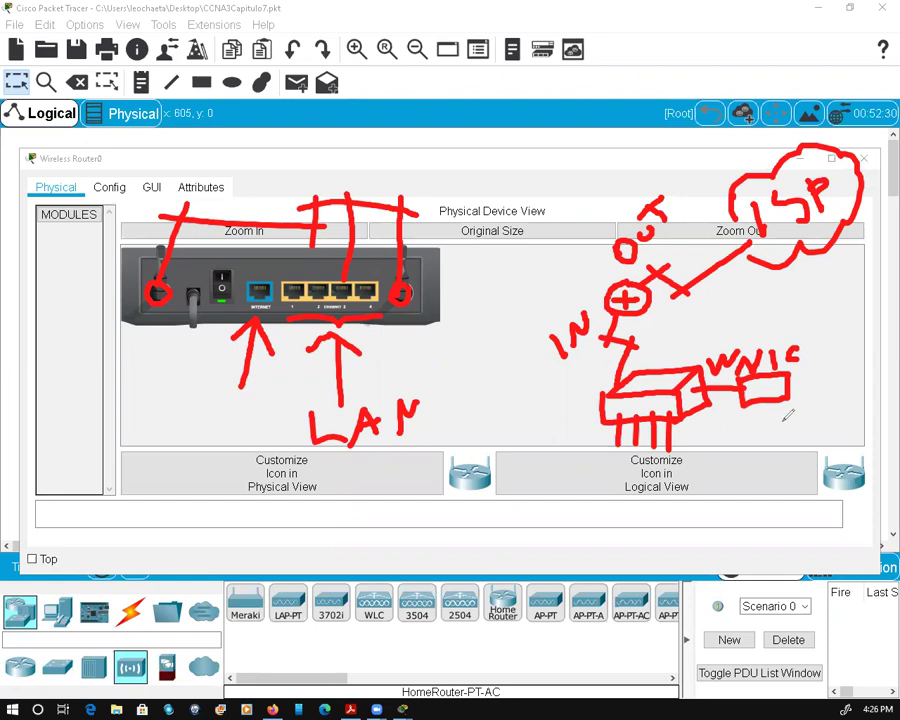
left_click_drag(767, 408, 828, 405)
mouse_move(755, 445)
left_mouse_down()
mouse_move(853, 432)
mouse_move(752, 466)
left_mouse_up()
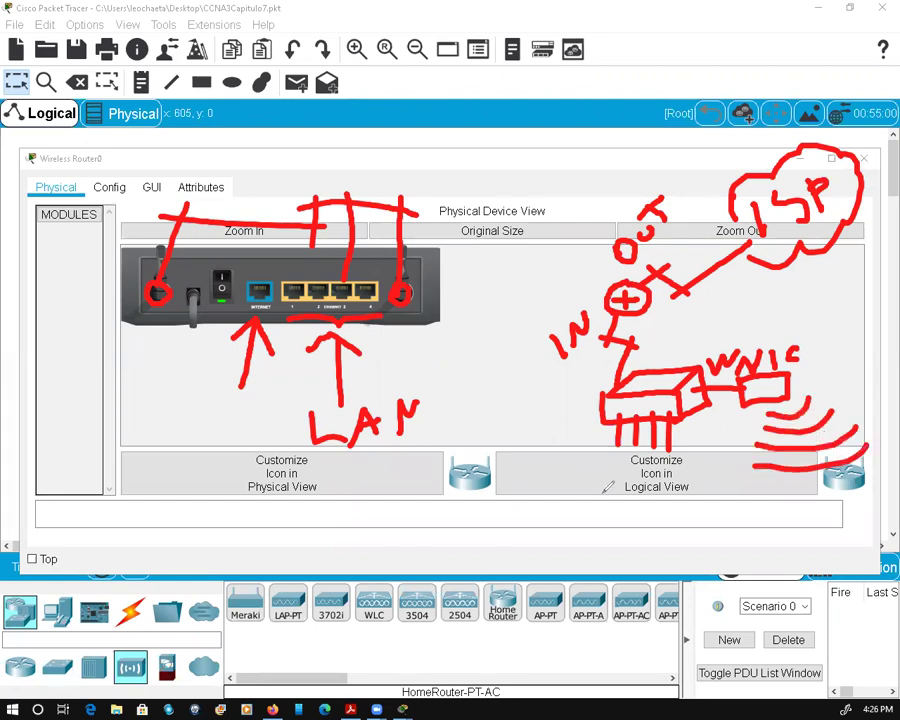
left_click(538, 487)
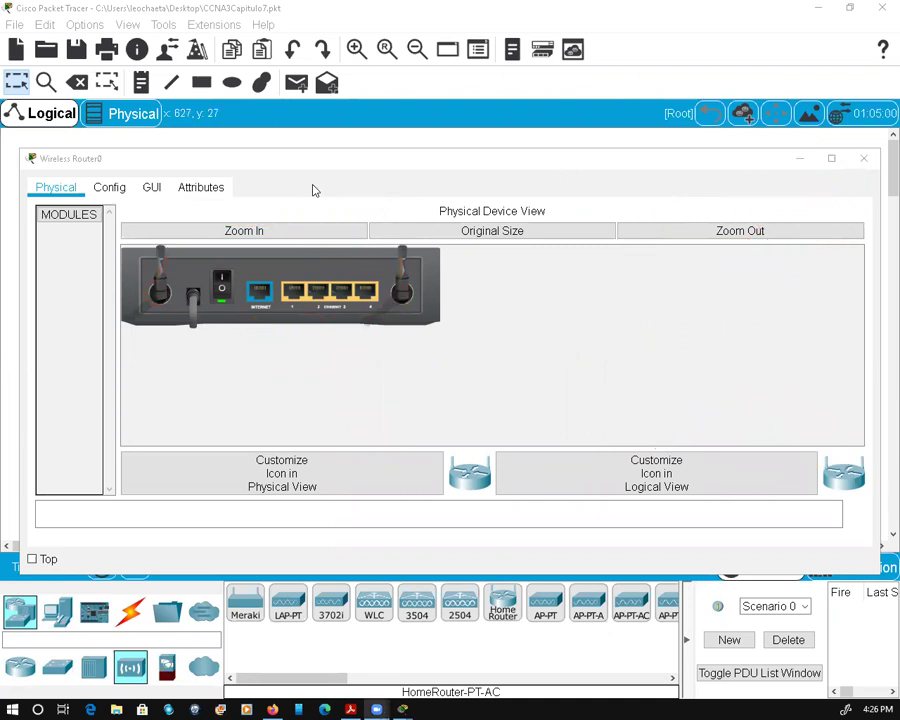
Step: Show Wireless Router0's GUI Setup page with DHCP internet and IP 192.168.0.1
left_click(152, 193)
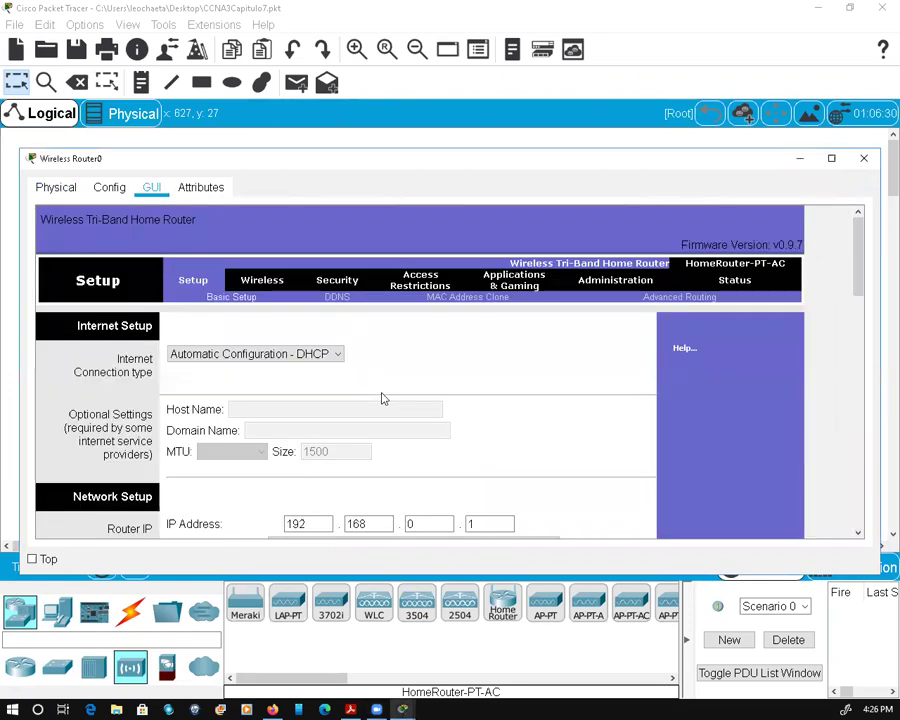
Step: Review Basic Setup, keeping the Internet connection on Automatic Configuration - DHCP
scroll(398, 449, "down", 2)
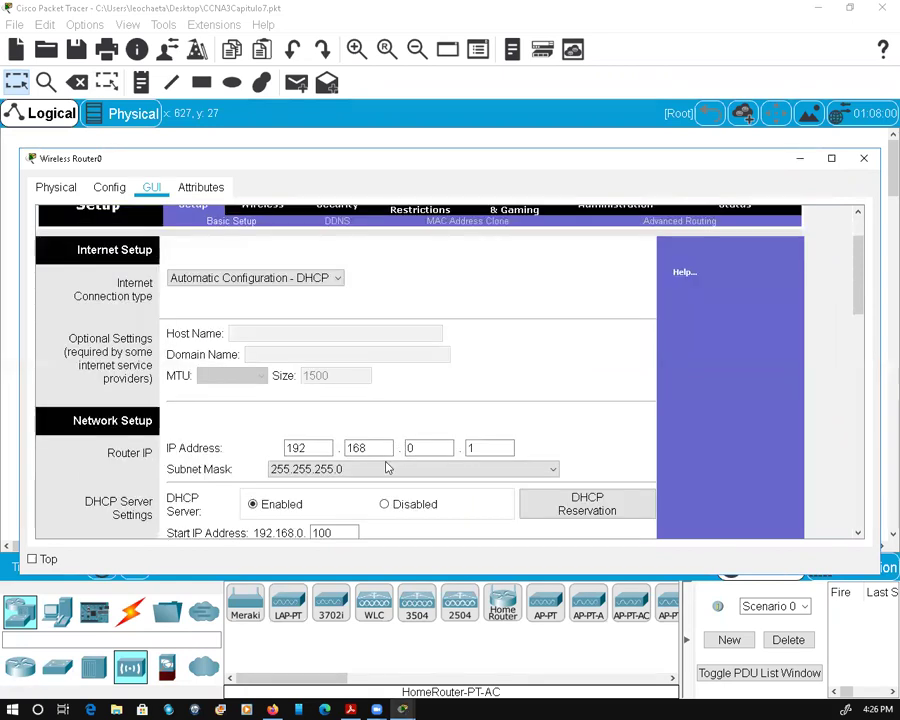
scroll(388, 468, "down", 5)
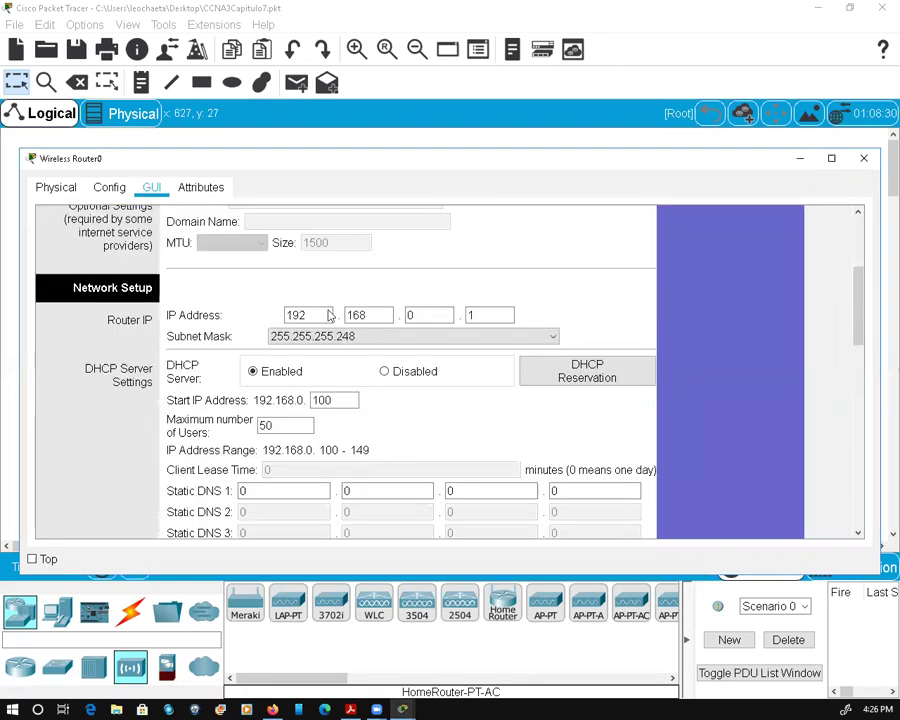
scroll(237, 315, "up", 6)
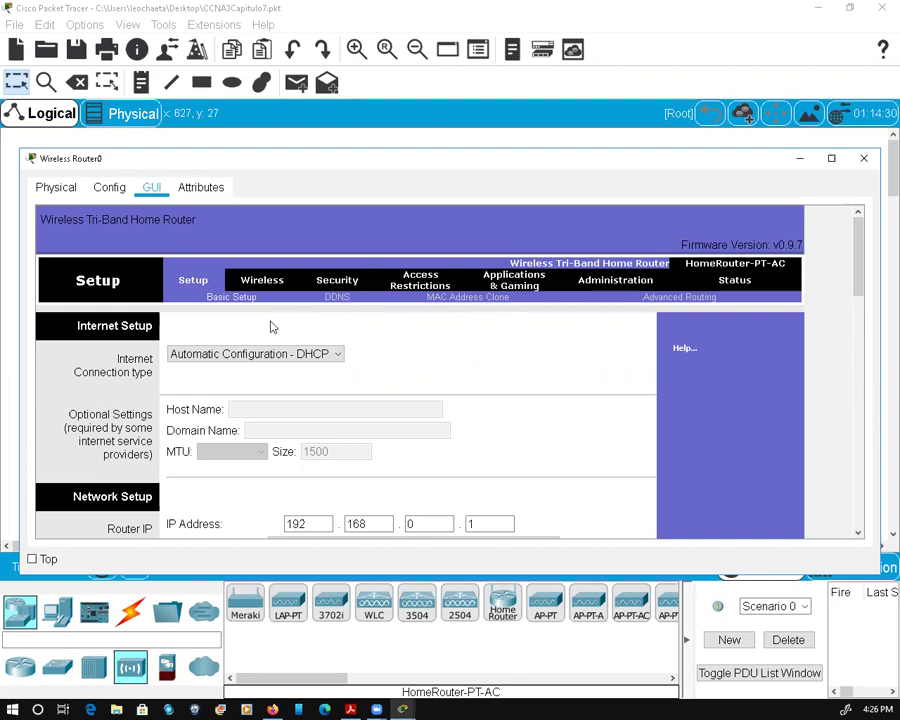
scroll(307, 352, "down", 3)
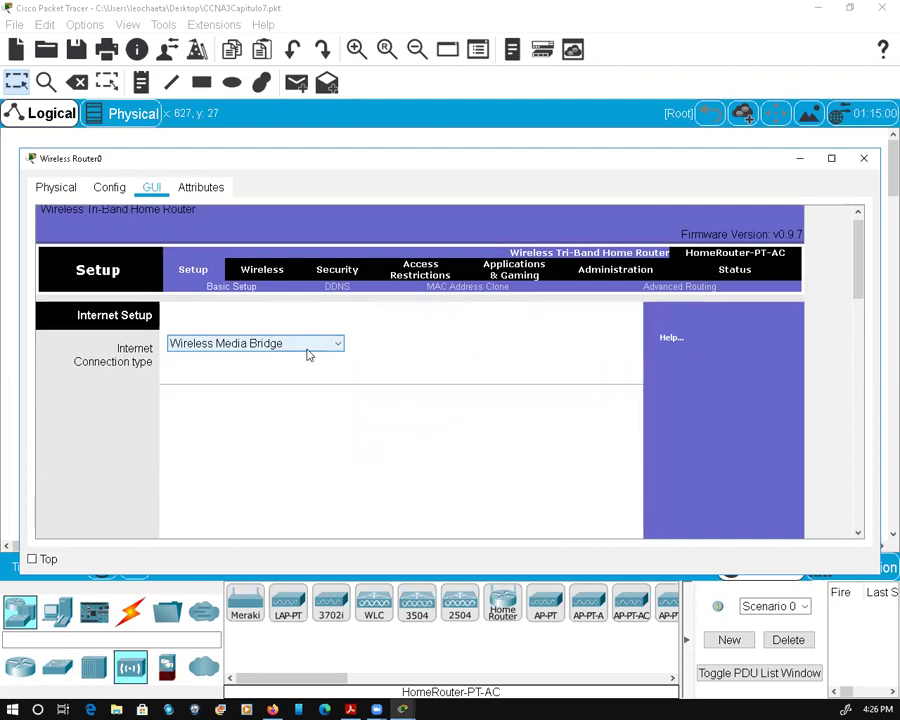
key("Up")
scroll(430, 418, "down", 3)
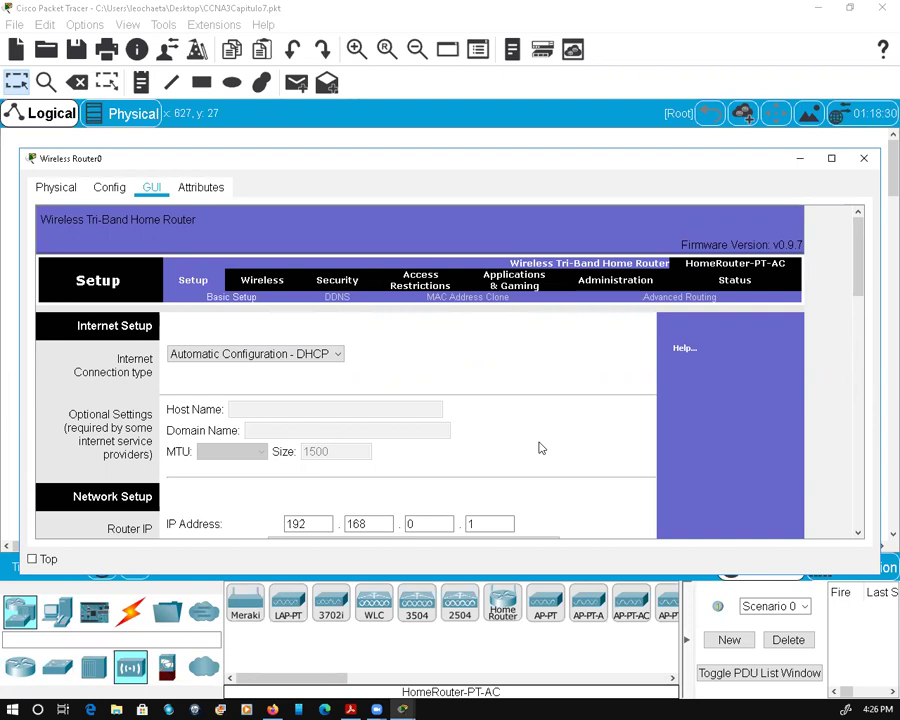
left_click(261, 281)
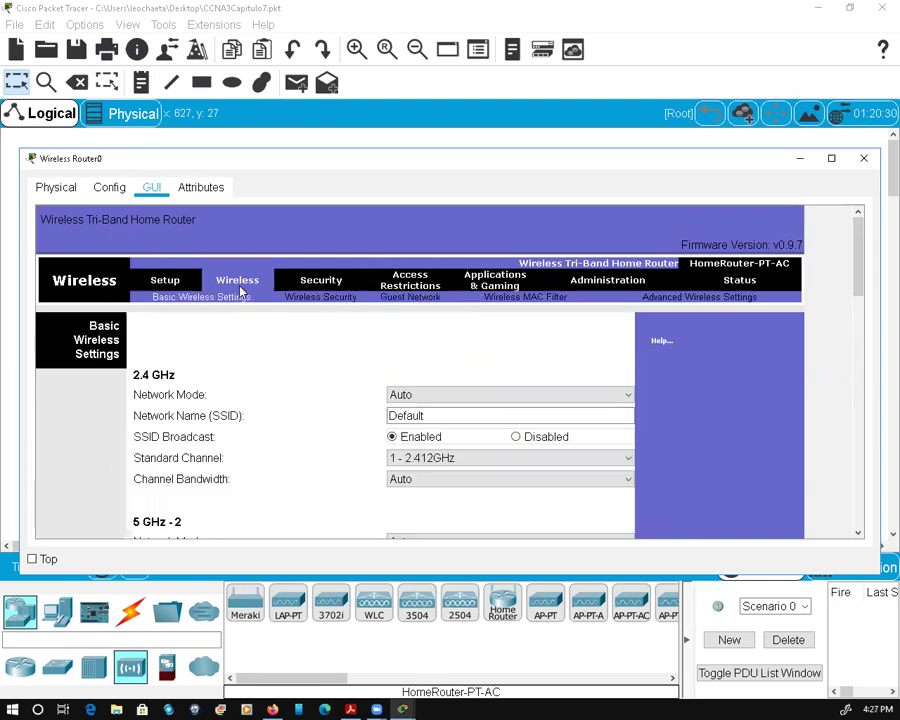
Step: Scroll through the Basic Wireless Settings page with SSID Default on channel 1
scroll(285, 362, "down", 1)
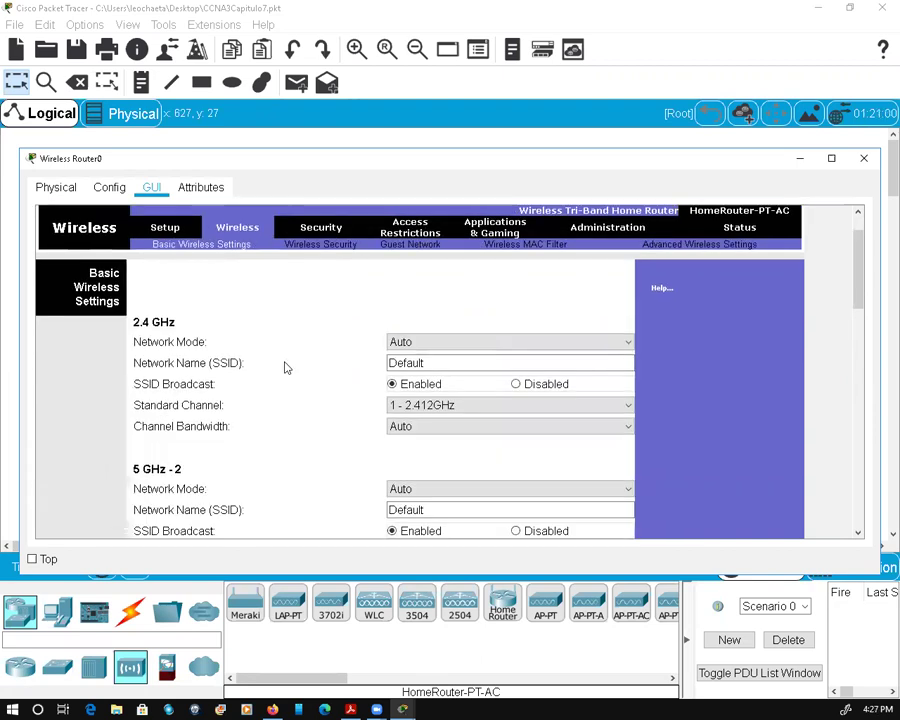
scroll(285, 368, "down", 2)
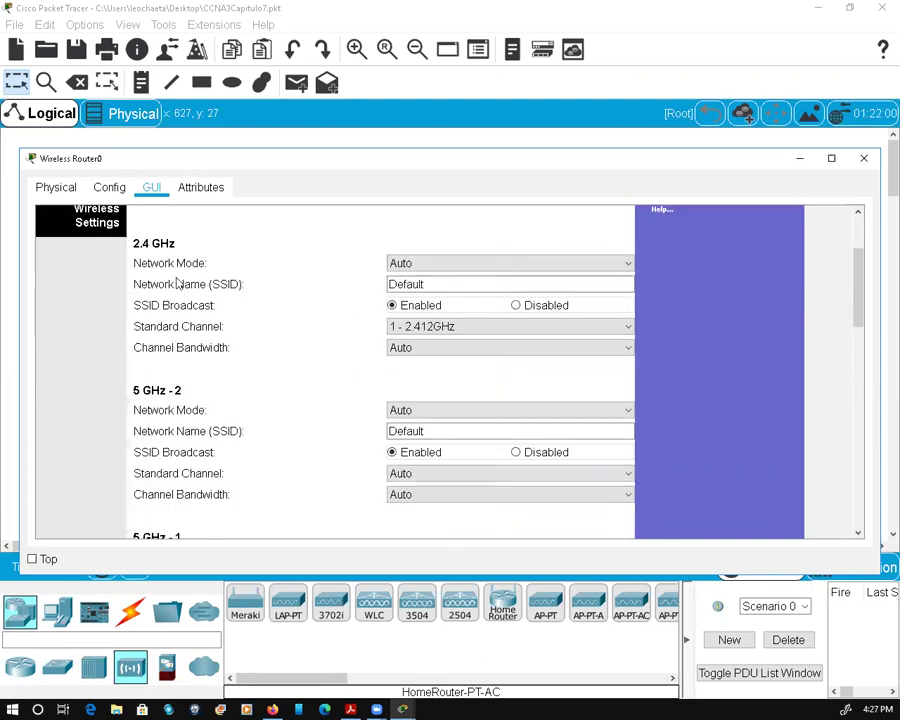
scroll(177, 430, "up", 1)
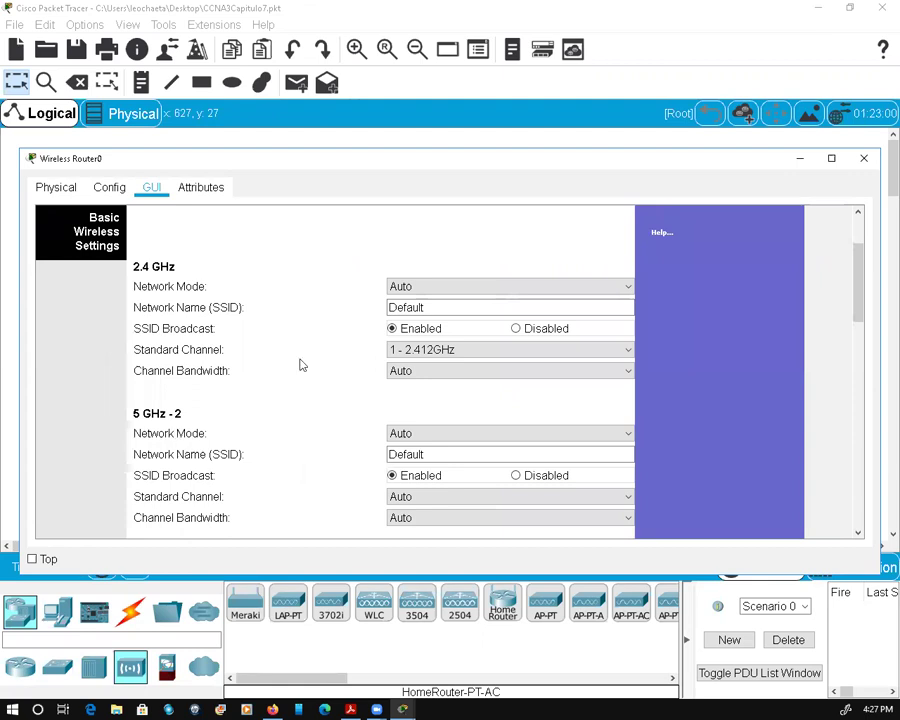
scroll(238, 345, "down", 3)
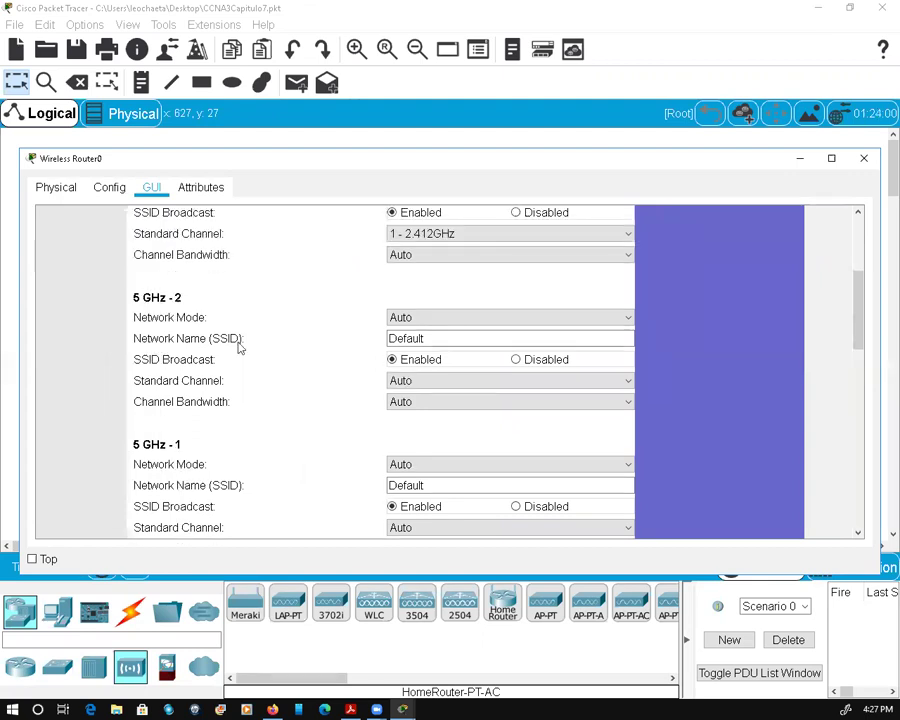
scroll(238, 345, "down", 2)
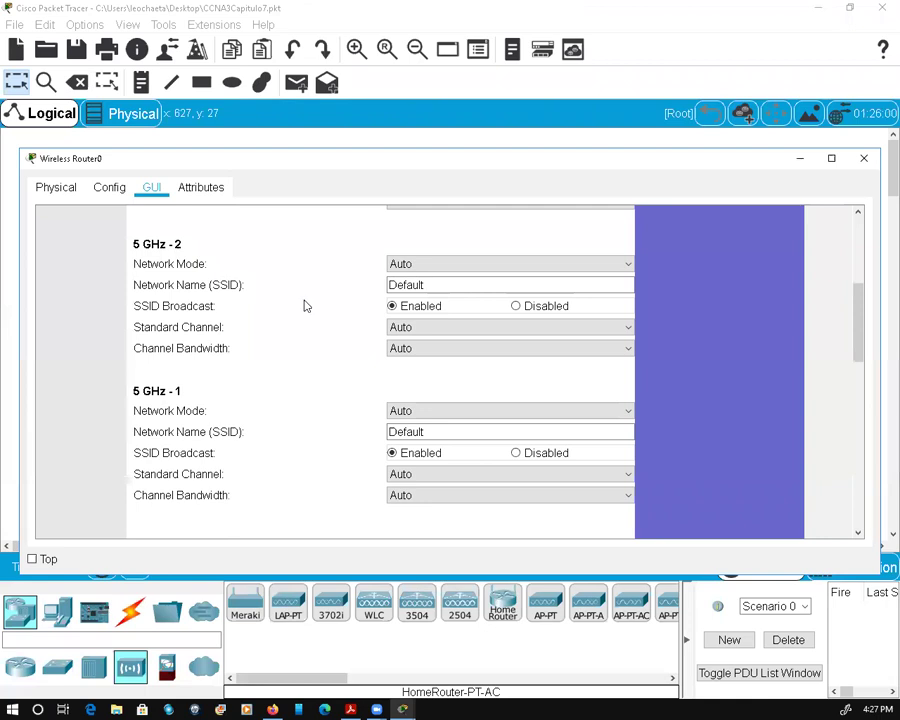
scroll(367, 528, "up", 8)
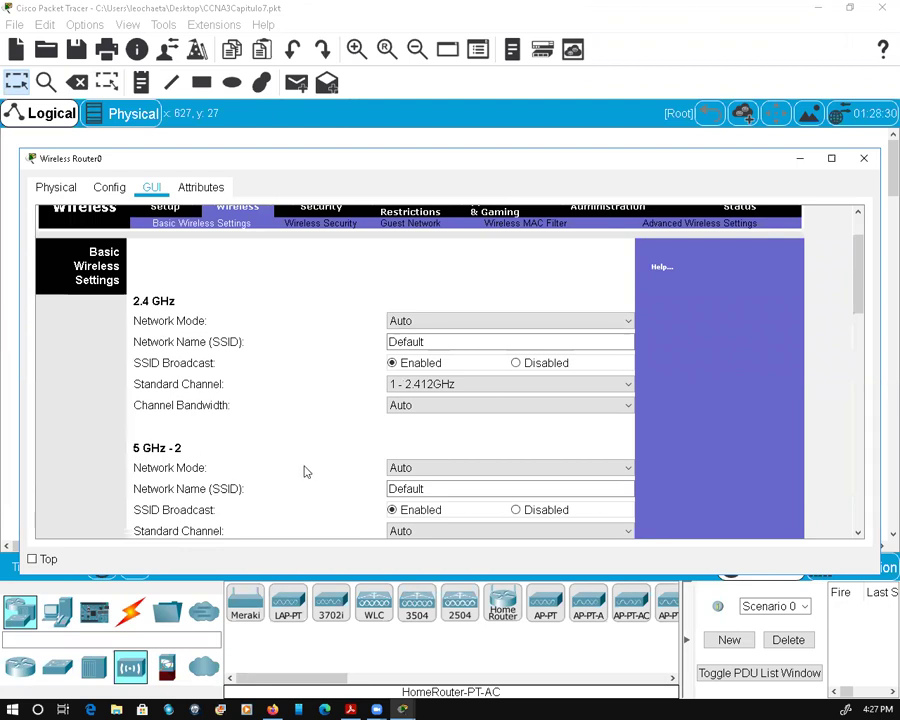
scroll(243, 311, "up", 3)
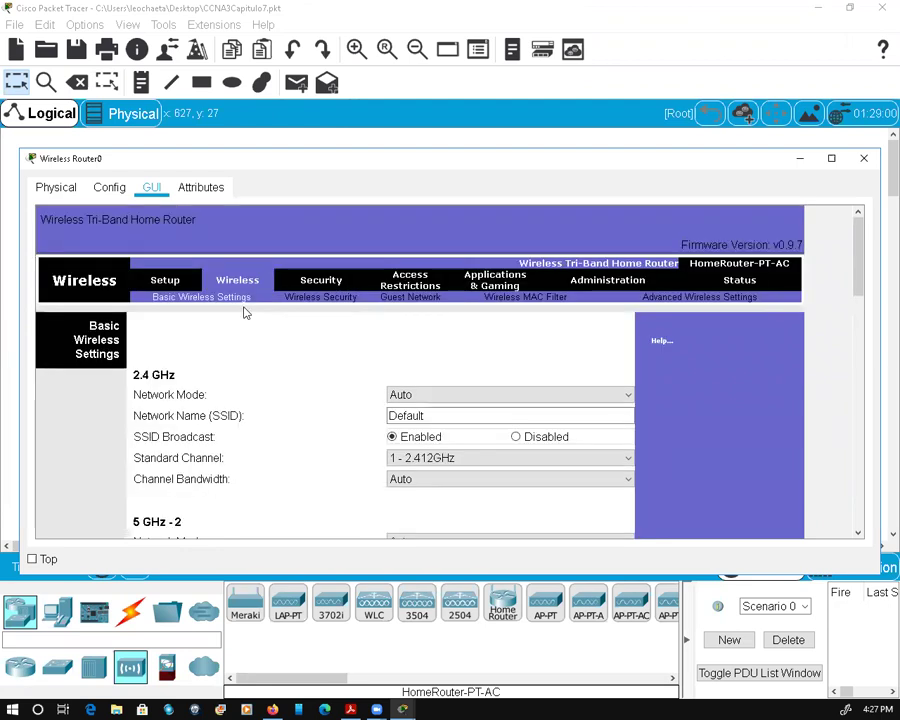
Step: View the Wireless Security, Guest Network and MAC Filter sub-pages
left_click(305, 300)
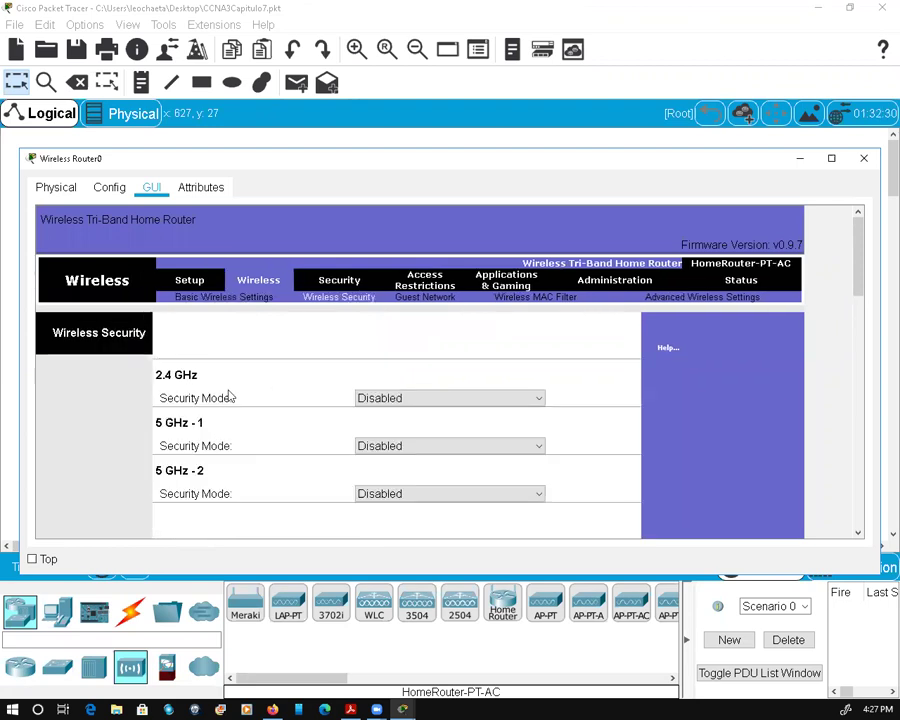
left_click(438, 300)
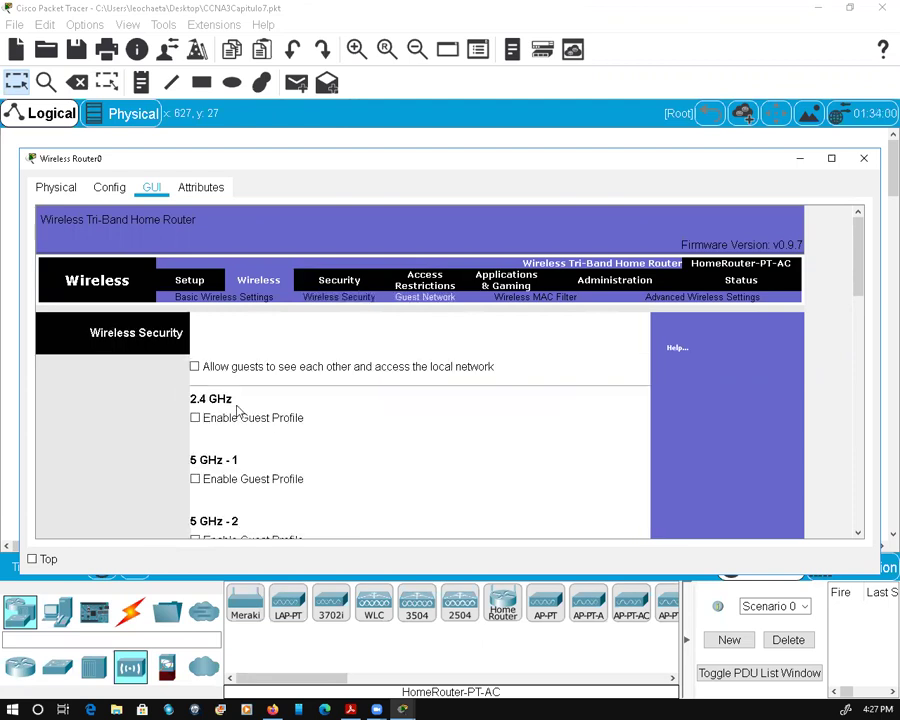
scroll(260, 420, "down", 1)
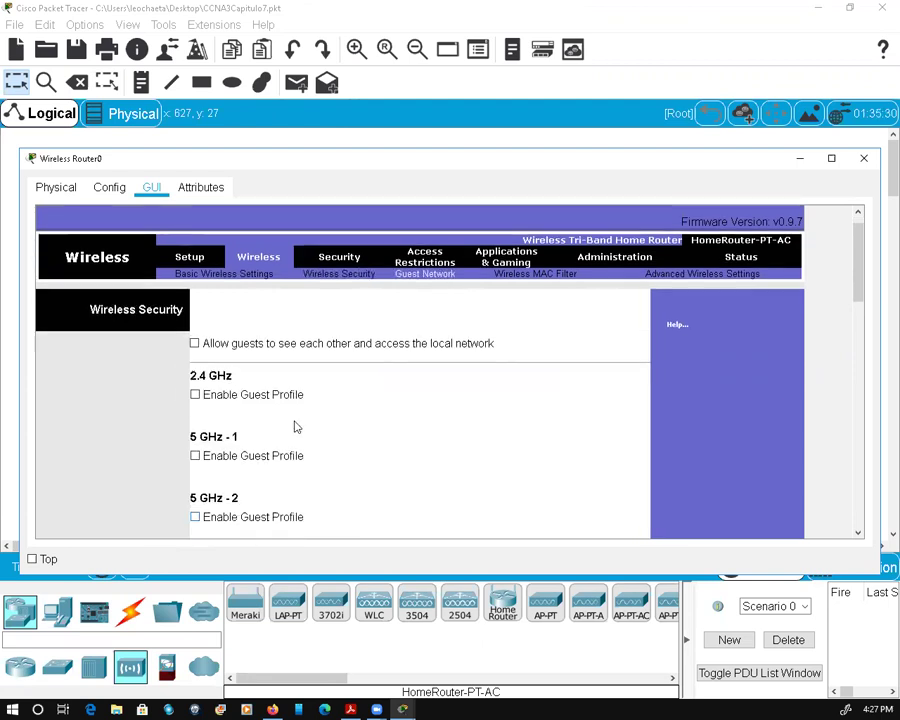
scroll(306, 446, "up", 1)
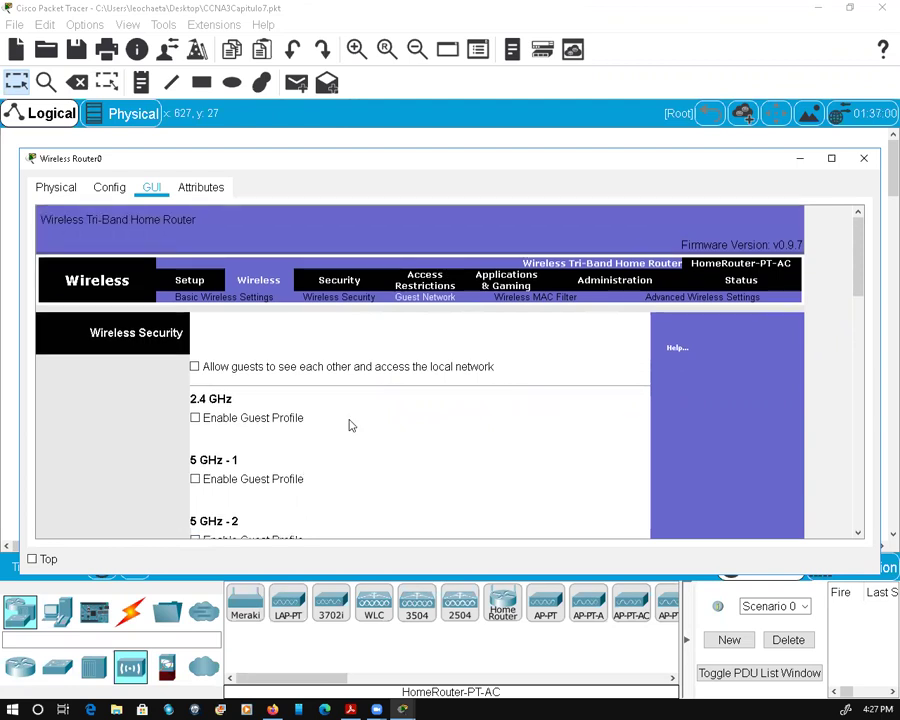
left_click(537, 298)
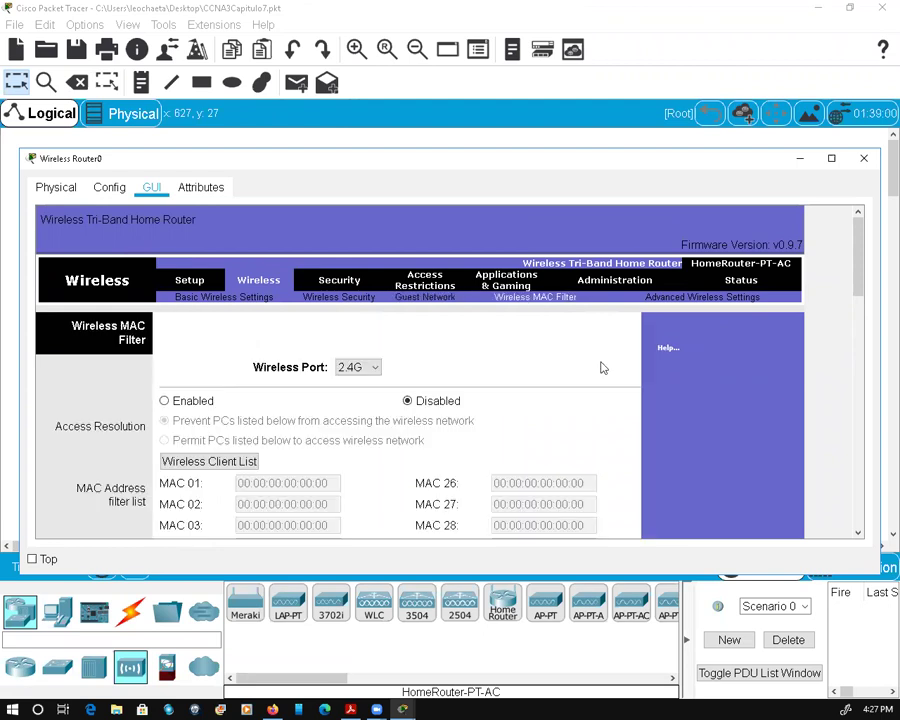
scroll(598, 370, "down", 1)
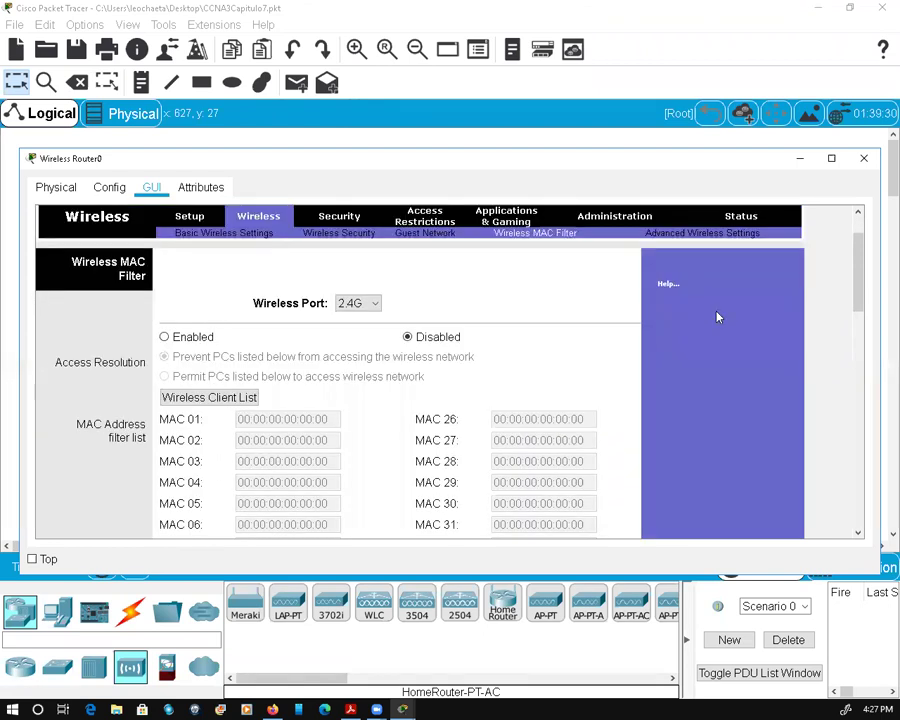
scroll(718, 308, "up", 1)
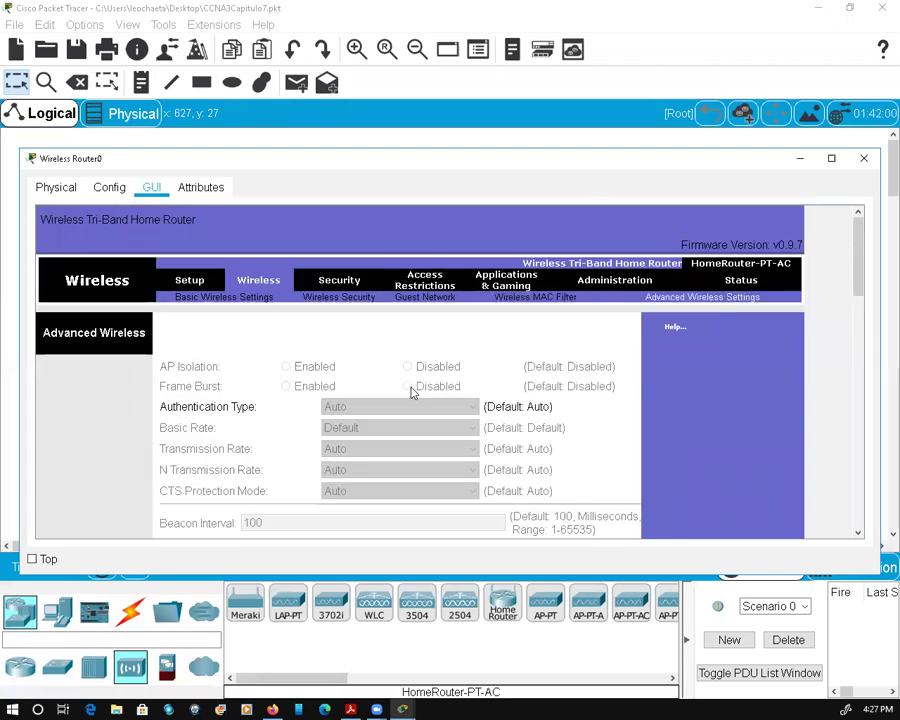
scroll(412, 390, "down", 3)
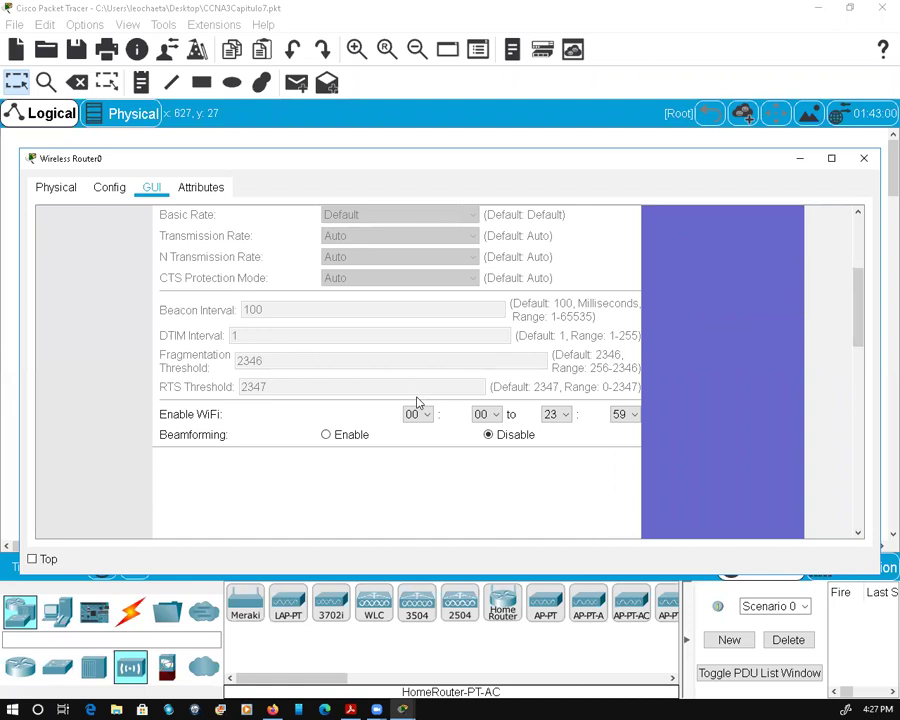
scroll(370, 330, "up", 3)
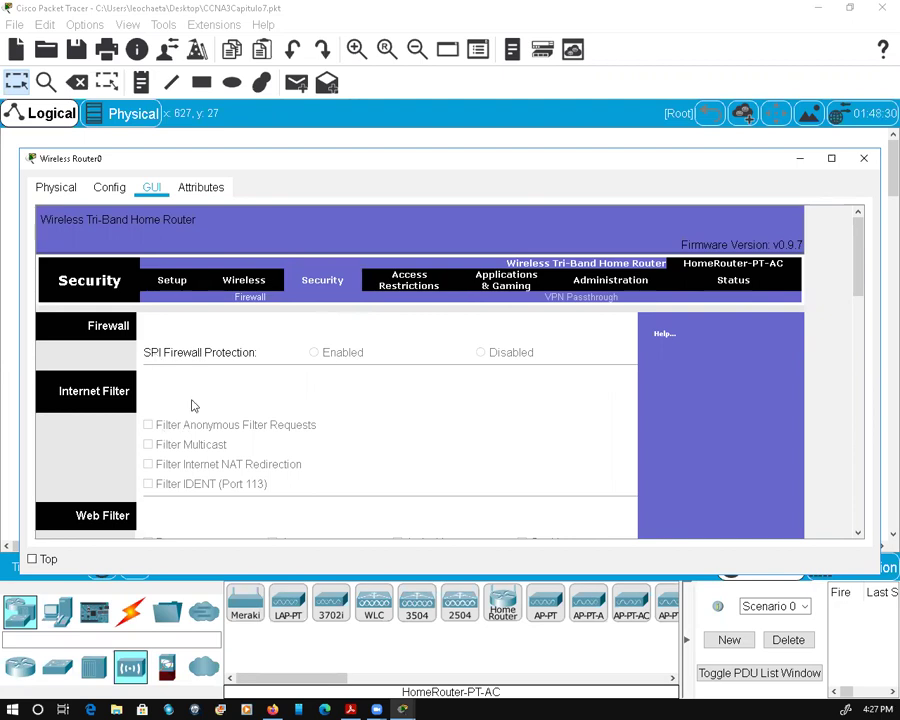
Step: Review Access Restrictions' Internet Access Policy 1, disabled with Never restriction
scroll(193, 406, "down", 2)
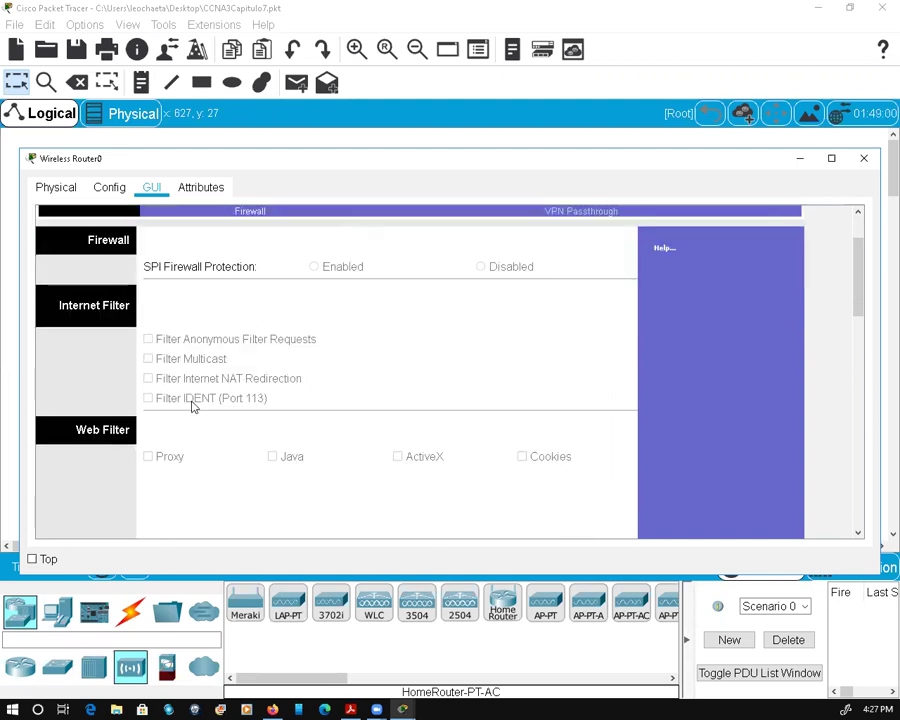
scroll(193, 406, "up", 2)
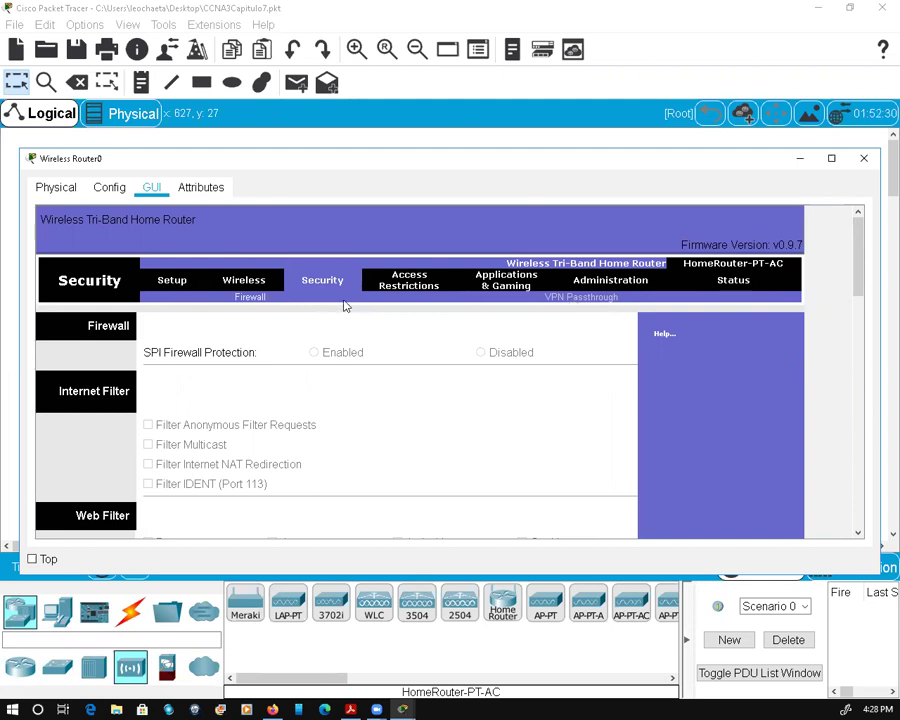
left_click(408, 285)
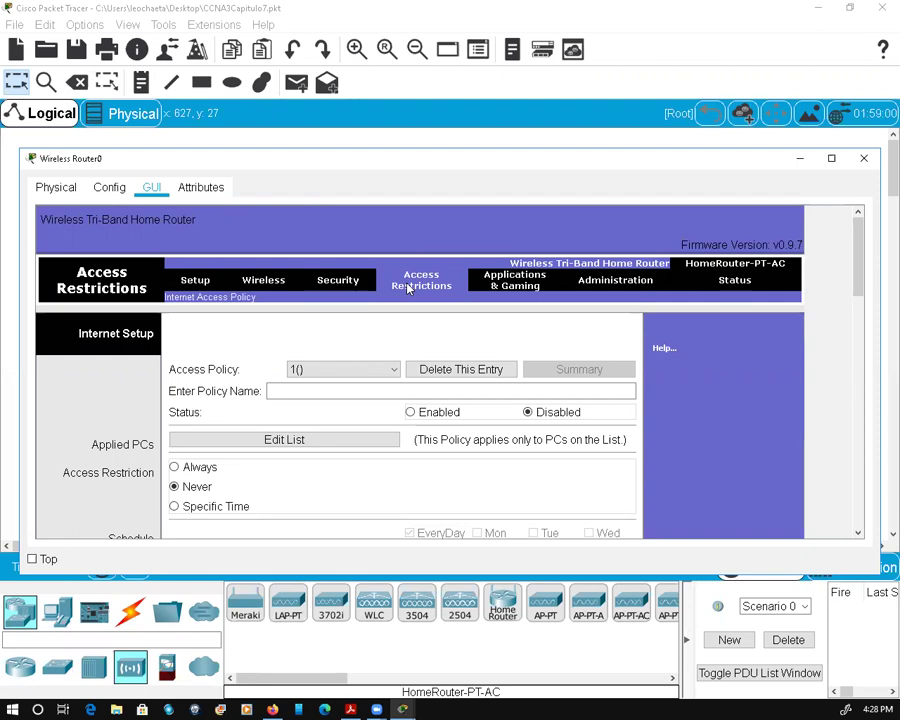
scroll(403, 383, "down", 2)
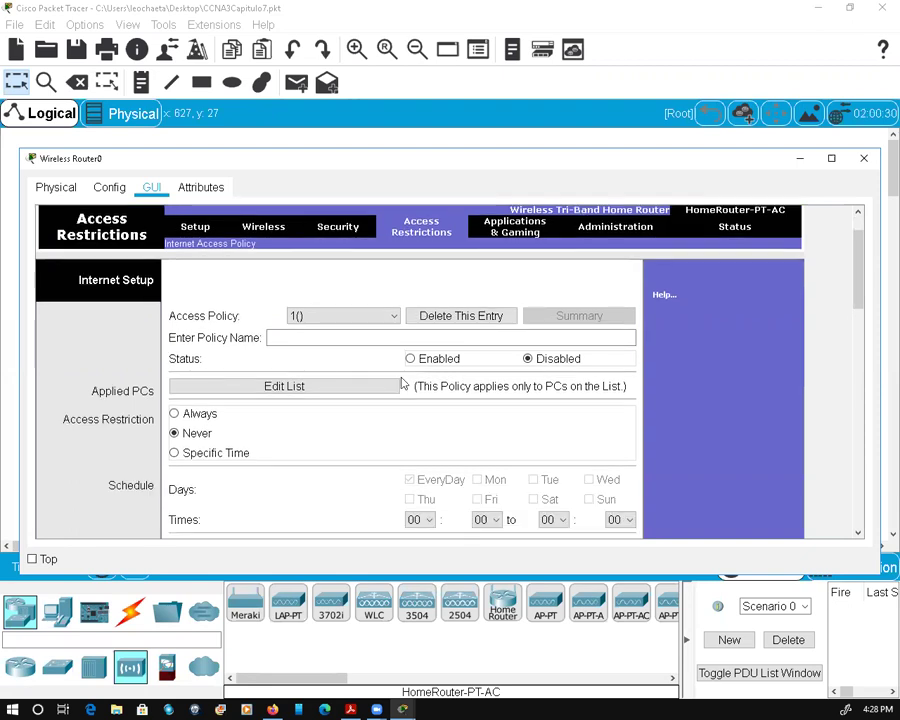
scroll(380, 400, "down", 2)
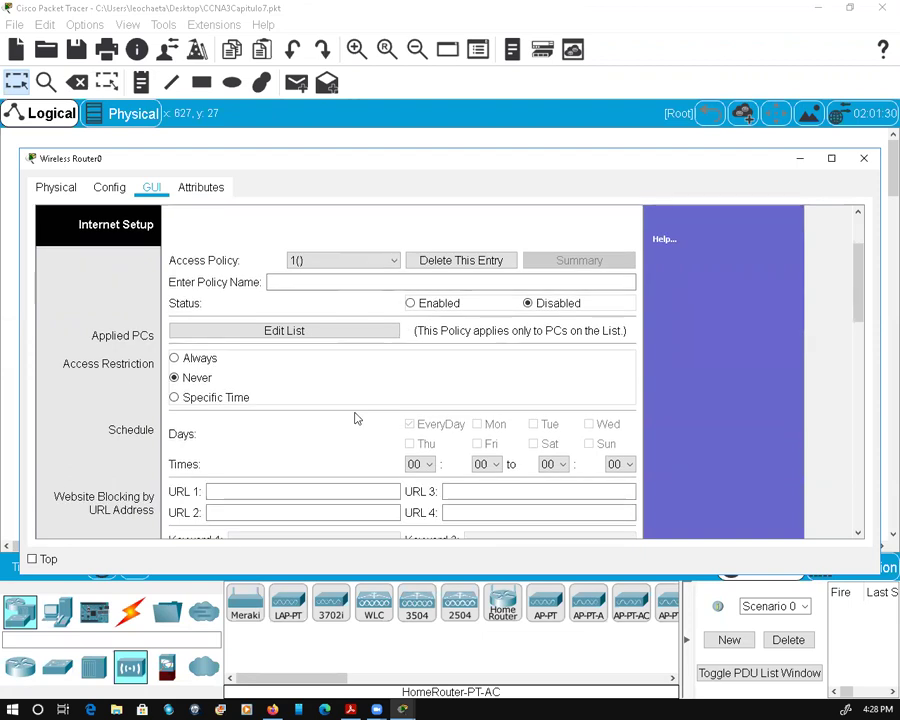
scroll(355, 418, "down", 3)
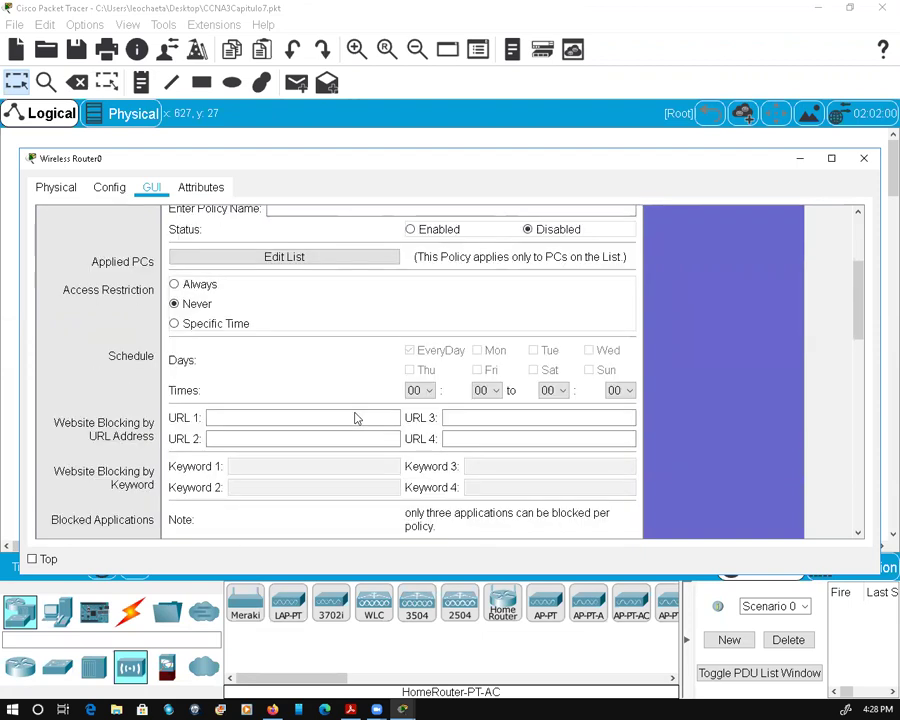
scroll(355, 417, "up", 5)
scroll(425, 349, "up", 2)
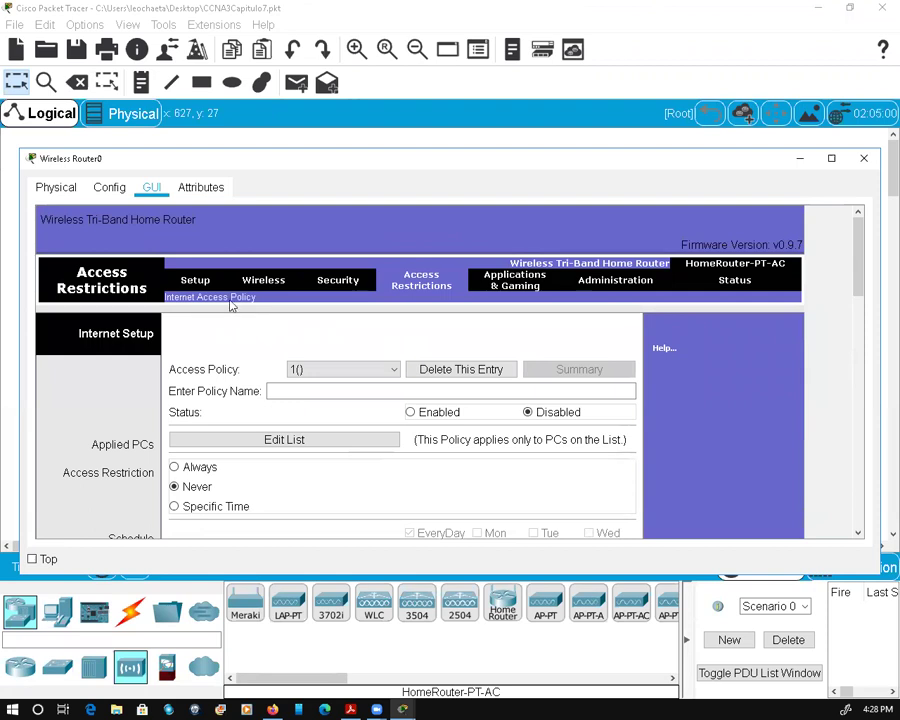
Step: View the Applications & Gaming Single Port Forwarding and DMZ pages
left_click(515, 283)
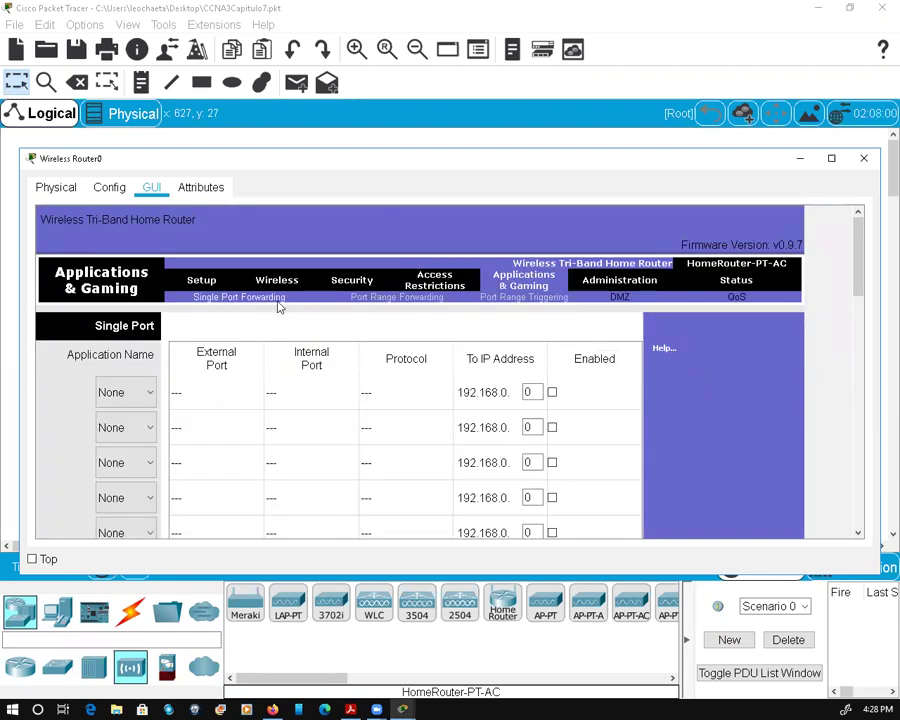
scroll(410, 378, "down", 3)
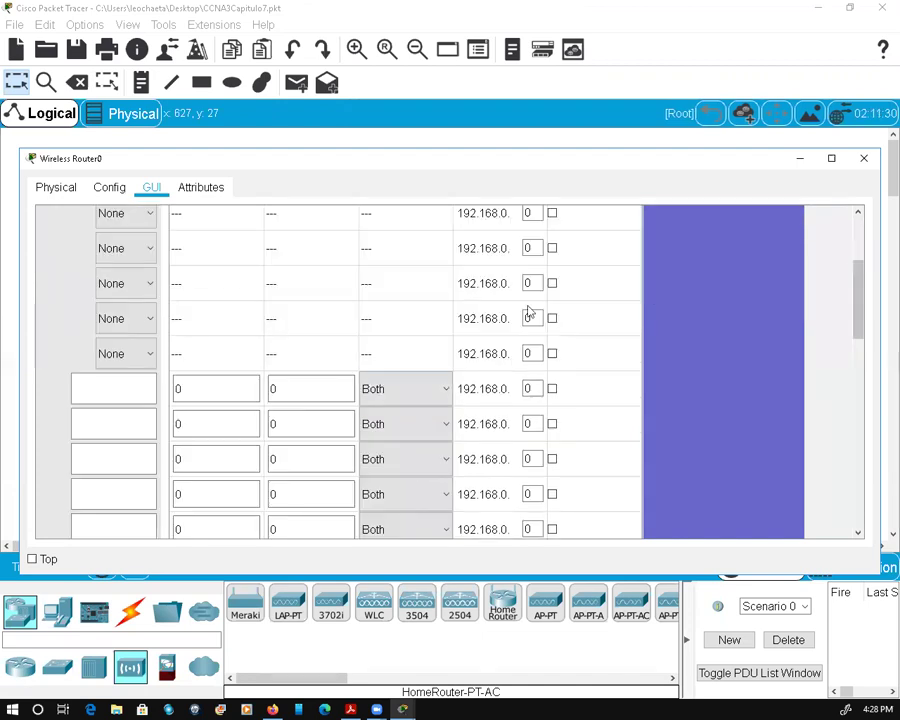
scroll(388, 302, "up", 3)
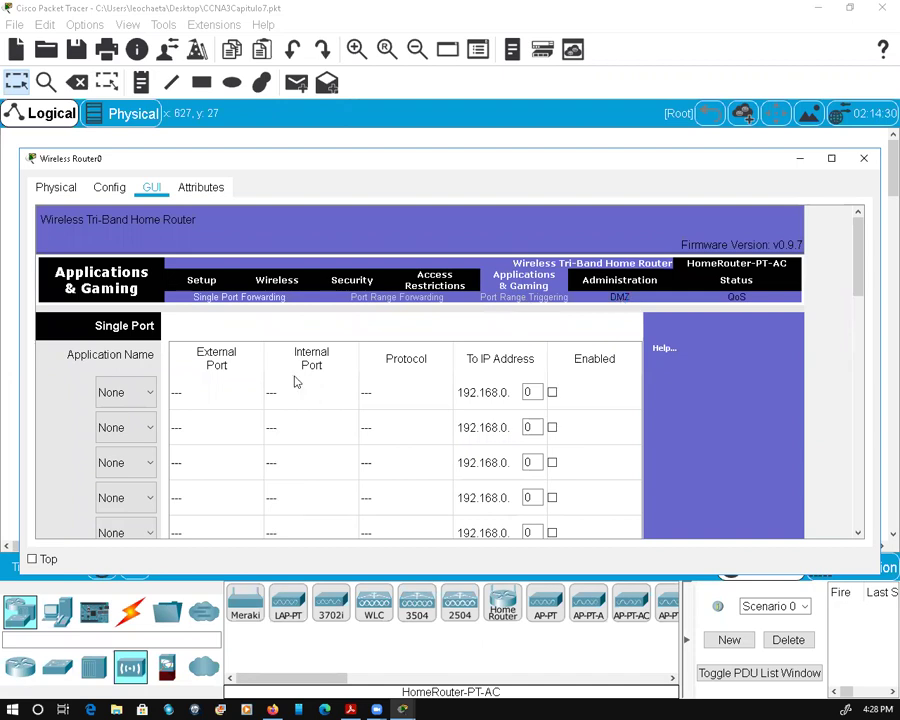
left_click(619, 297)
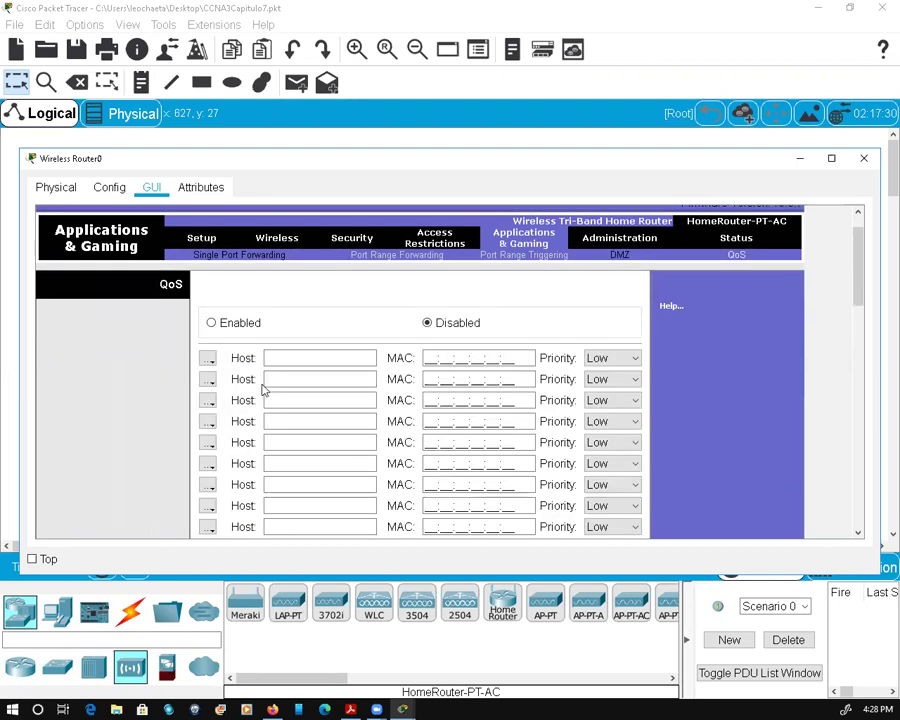
scroll(578, 306, "down", 1)
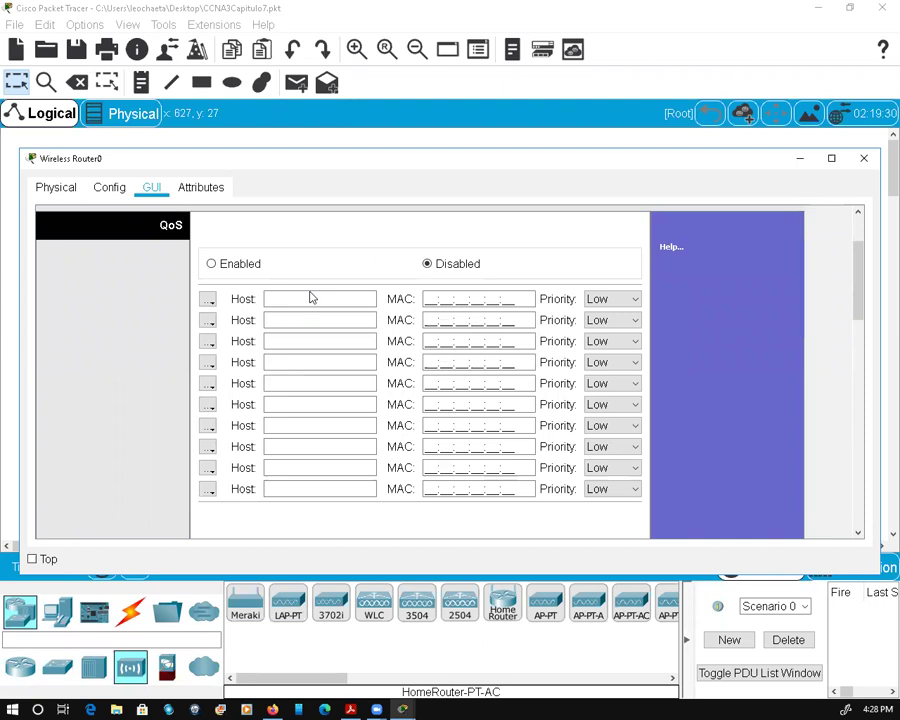
Step: Check the first QoS host's Priority choices, leaving it on Low
left_click(448, 306)
scroll(634, 322, "up", 1)
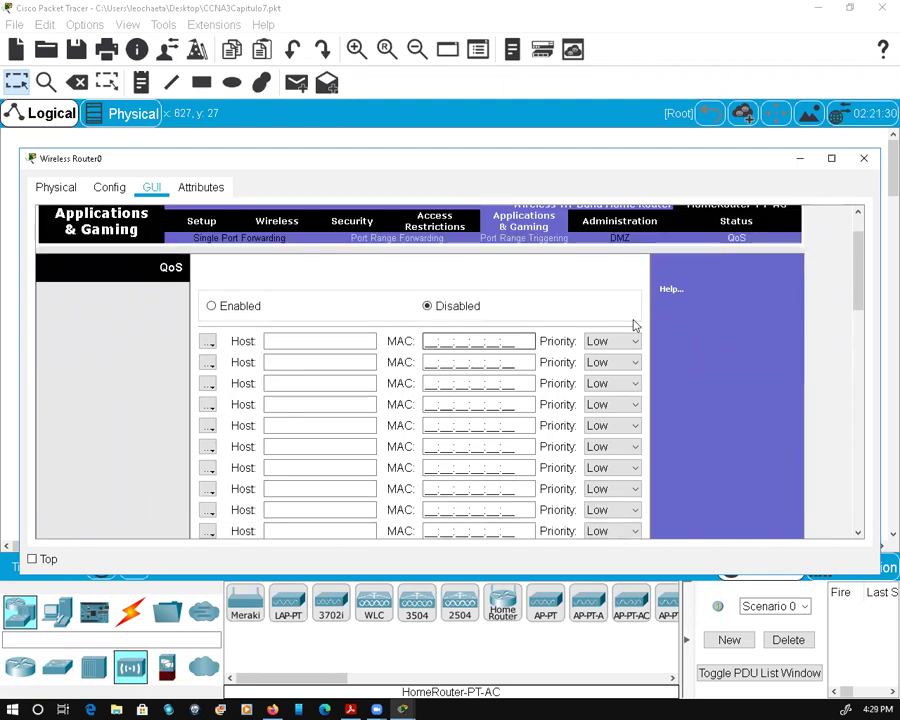
key("Tab")
key("space")
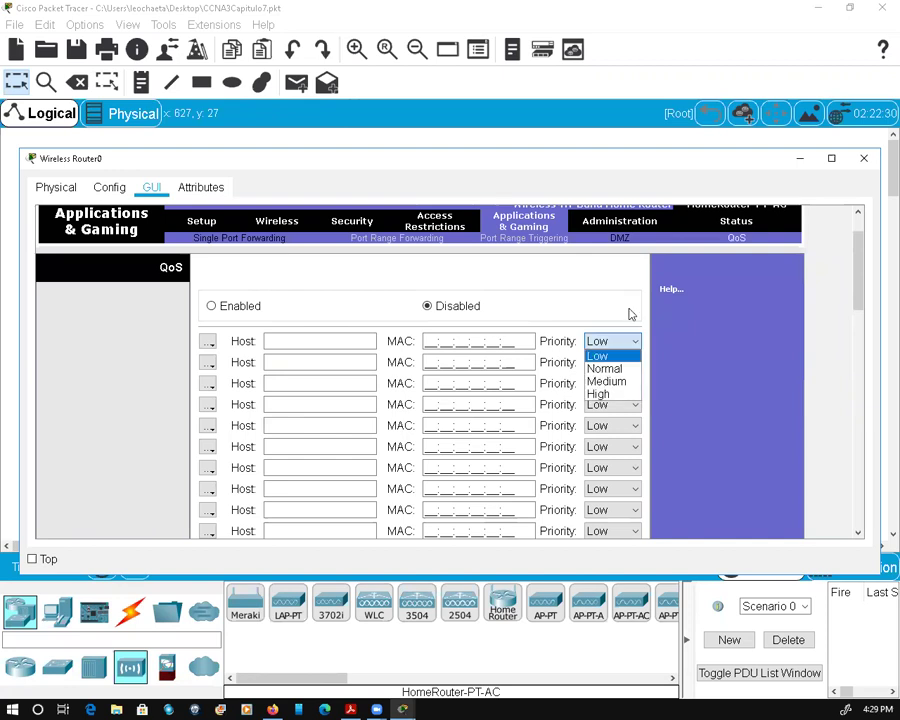
left_click(595, 302)
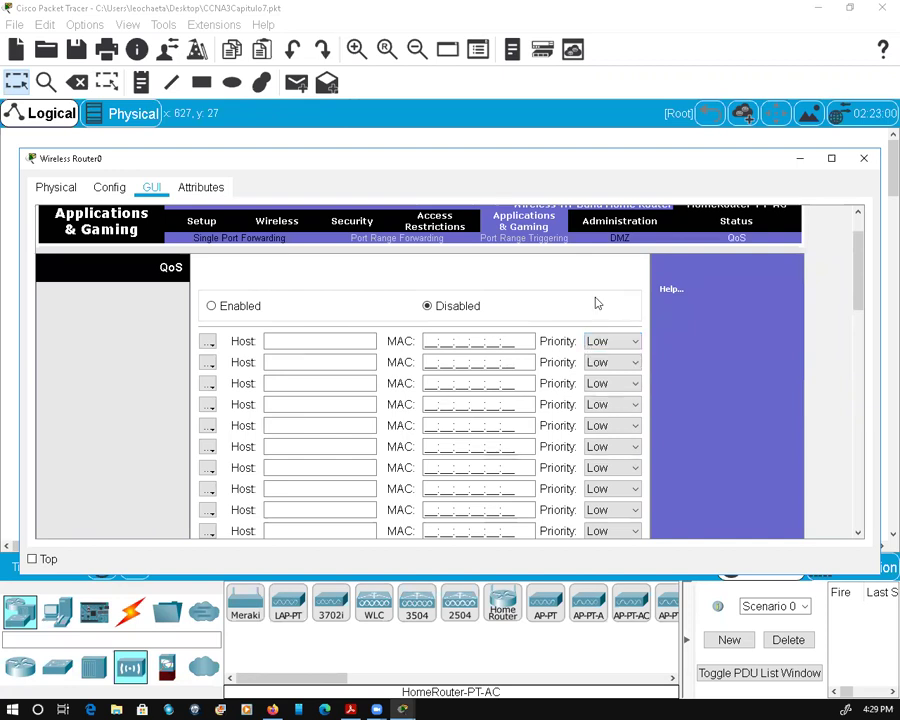
scroll(334, 345, "up", 2)
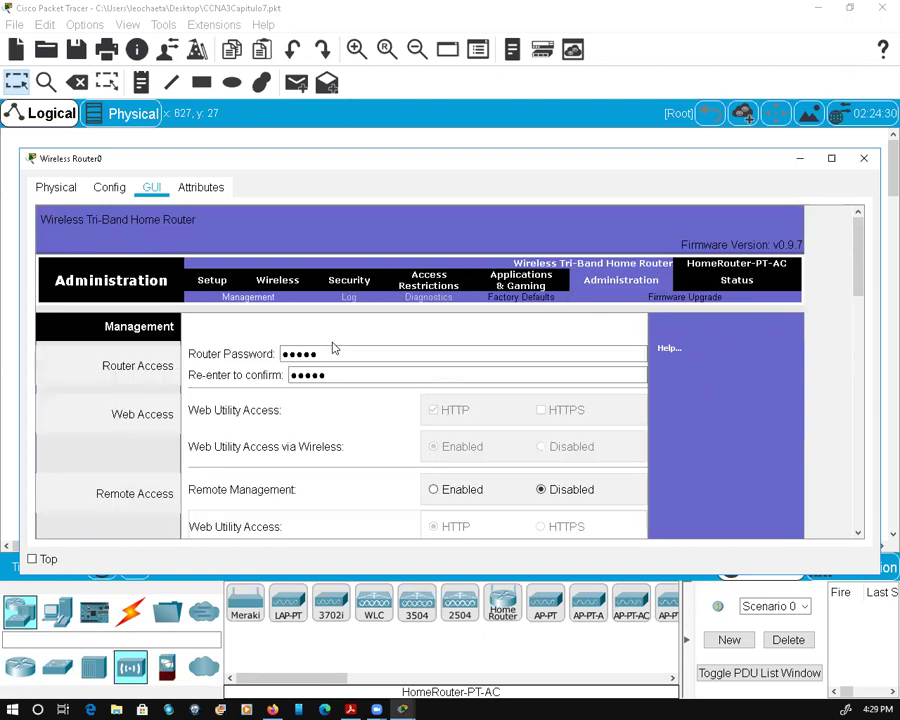
Step: View the Factory Defaults and Firmware Upgrade pages, then close Wireless Router0's window
scroll(333, 342, "down", 5)
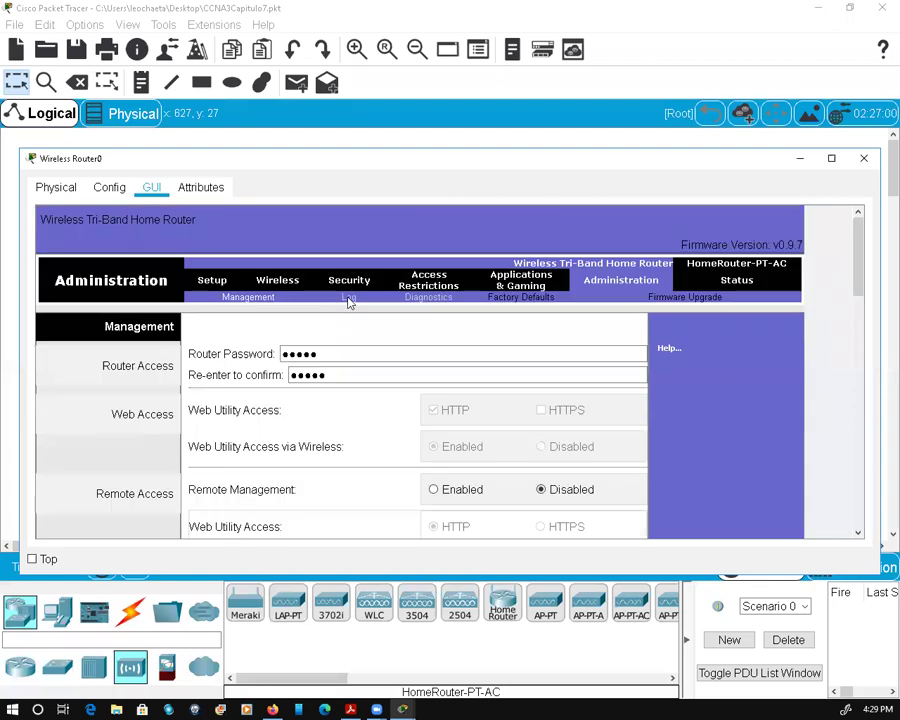
left_click(512, 299)
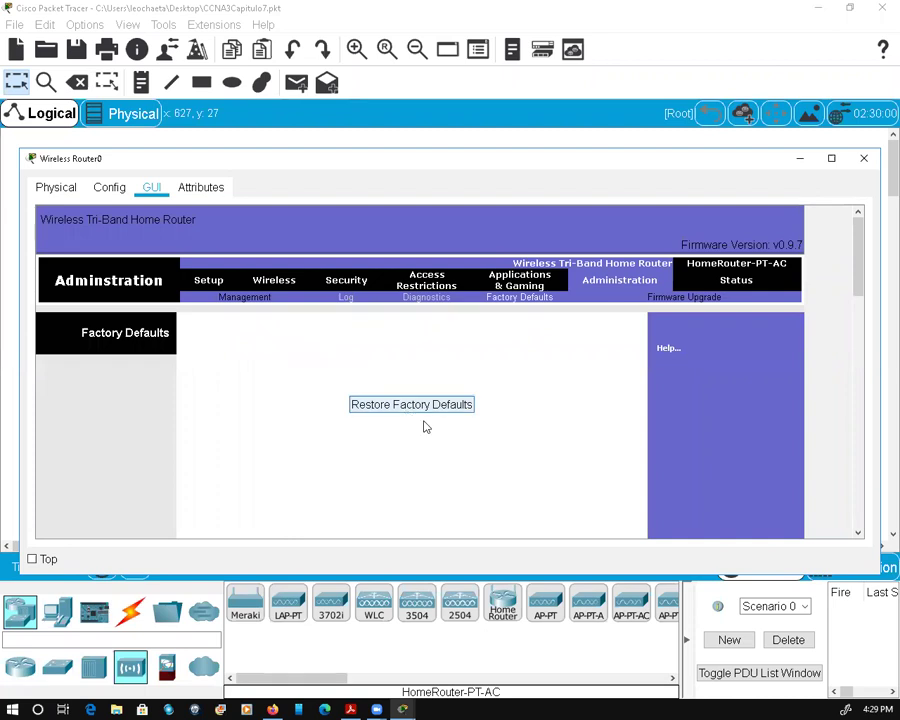
left_click(683, 298)
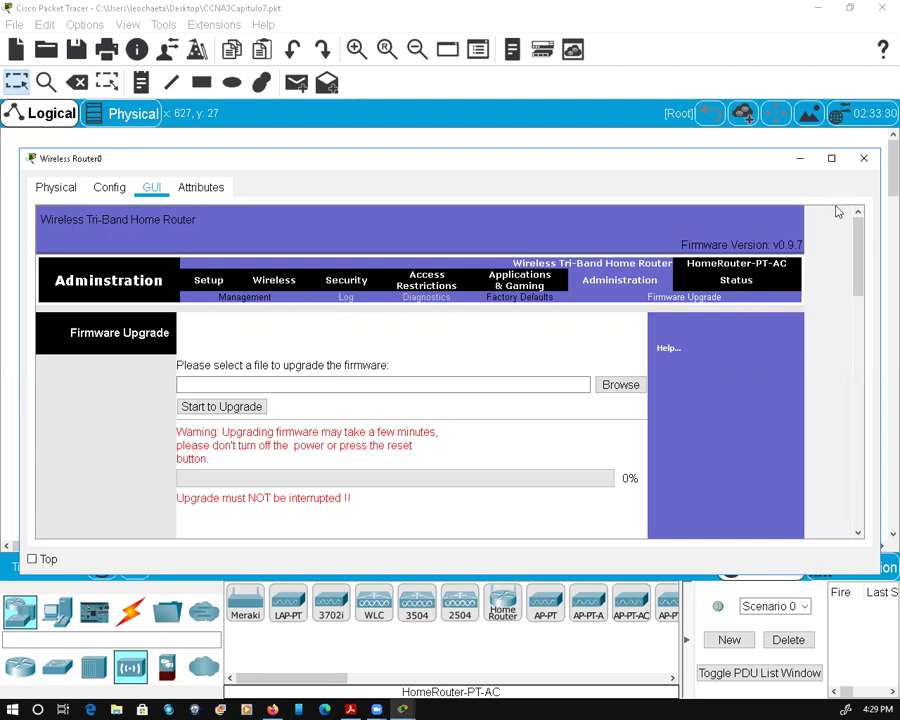
left_click(862, 161)
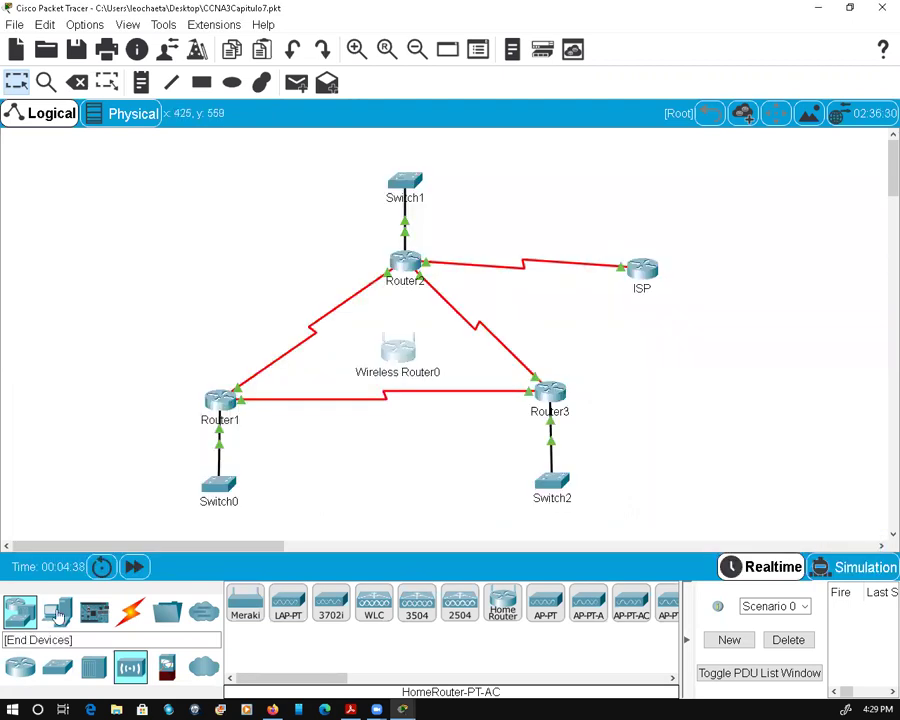
Step: Place a new PC, PC0, from End Devices below the wireless router, between Switch0 and Switch2
left_click(57, 611)
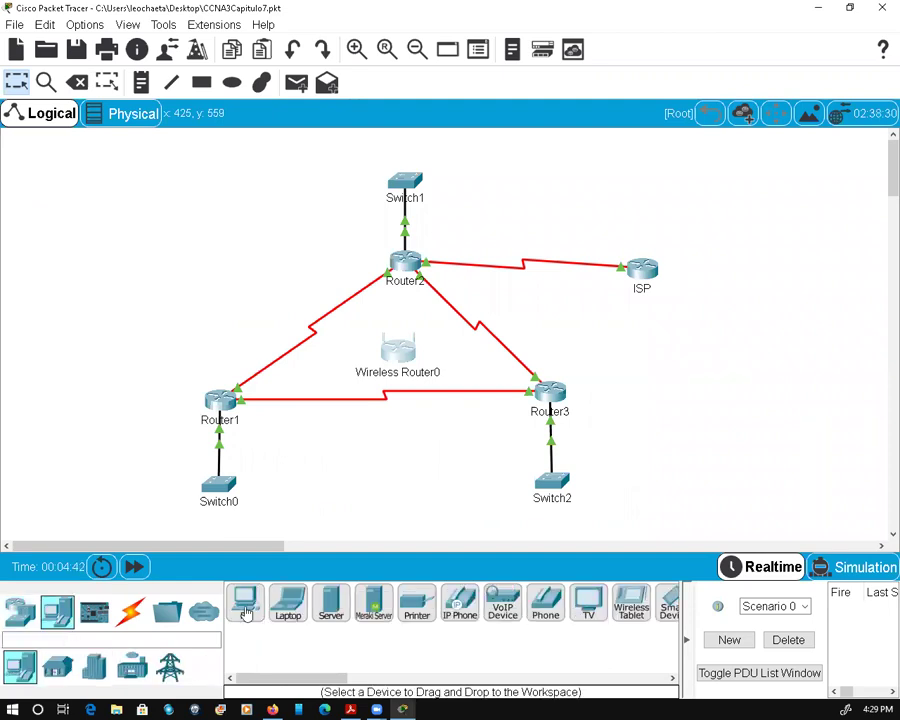
left_click(243, 609)
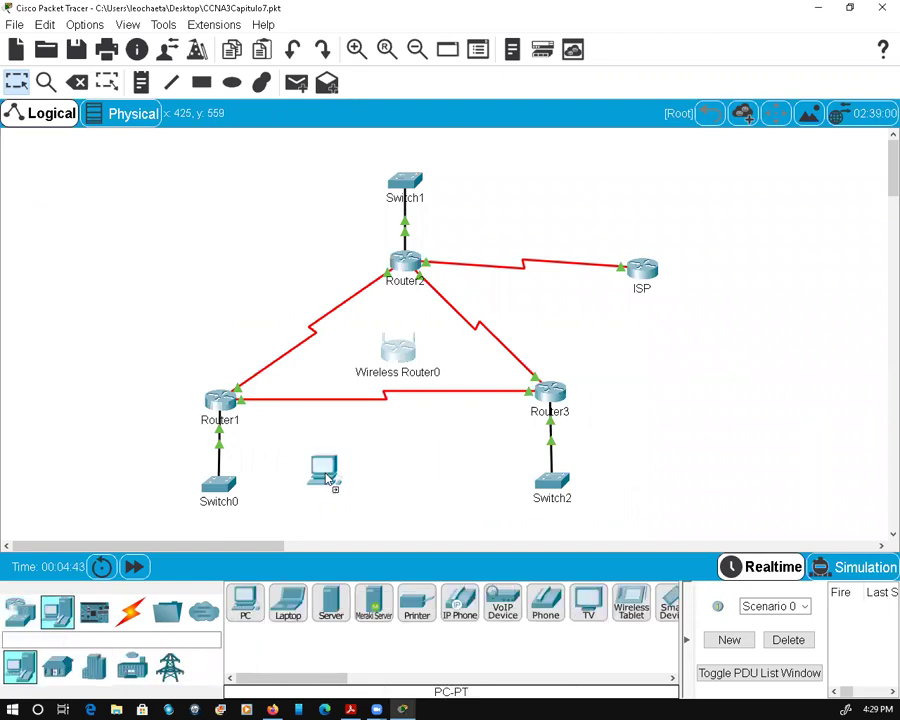
left_click(347, 465)
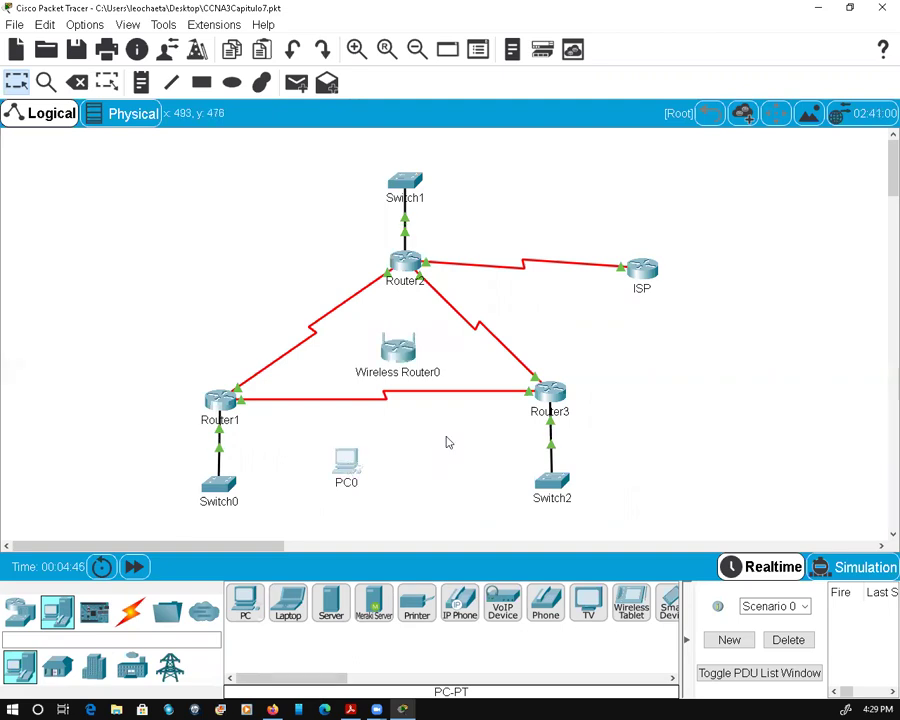
Step: Open PC0's window, scroll its Physical view, then move PC0 to the upper left of the topology
left_click(491, 353)
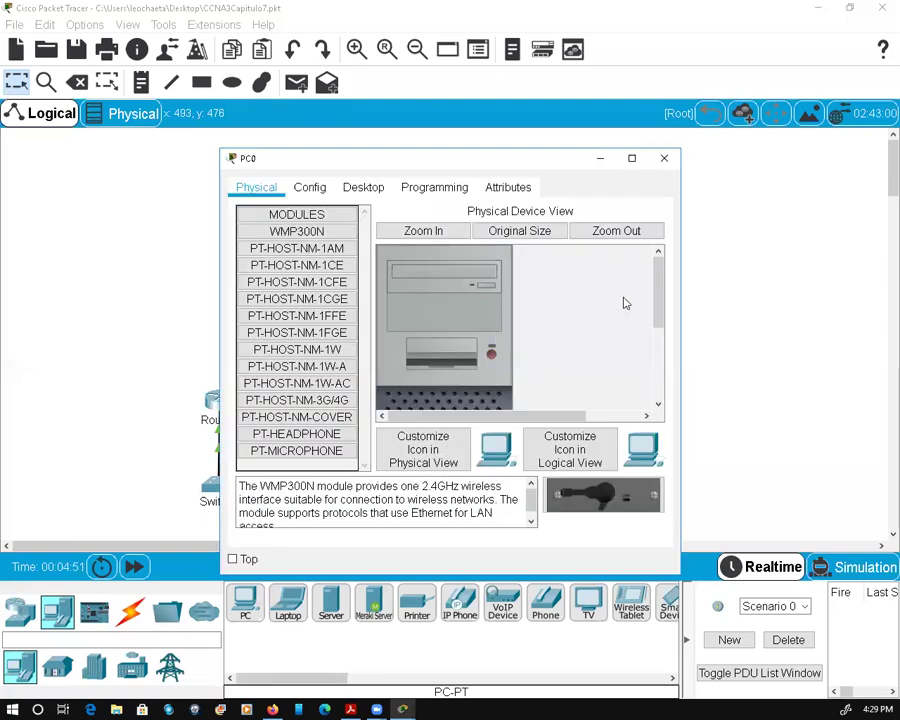
scroll(470, 378, "down", 1)
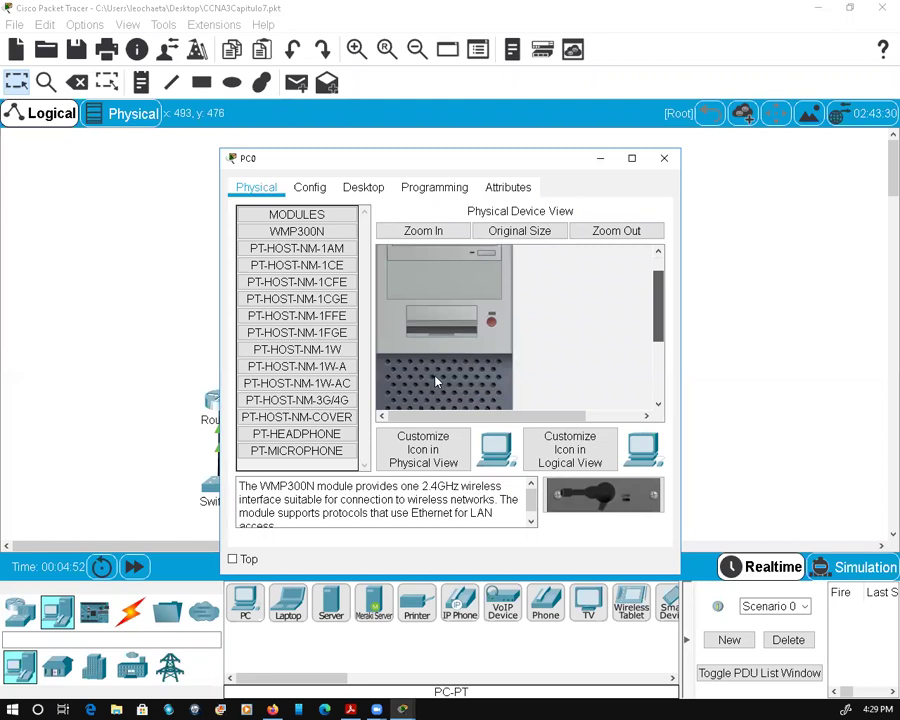
scroll(435, 381, "down", 3)
left_click_drag(415, 385, 570, 485)
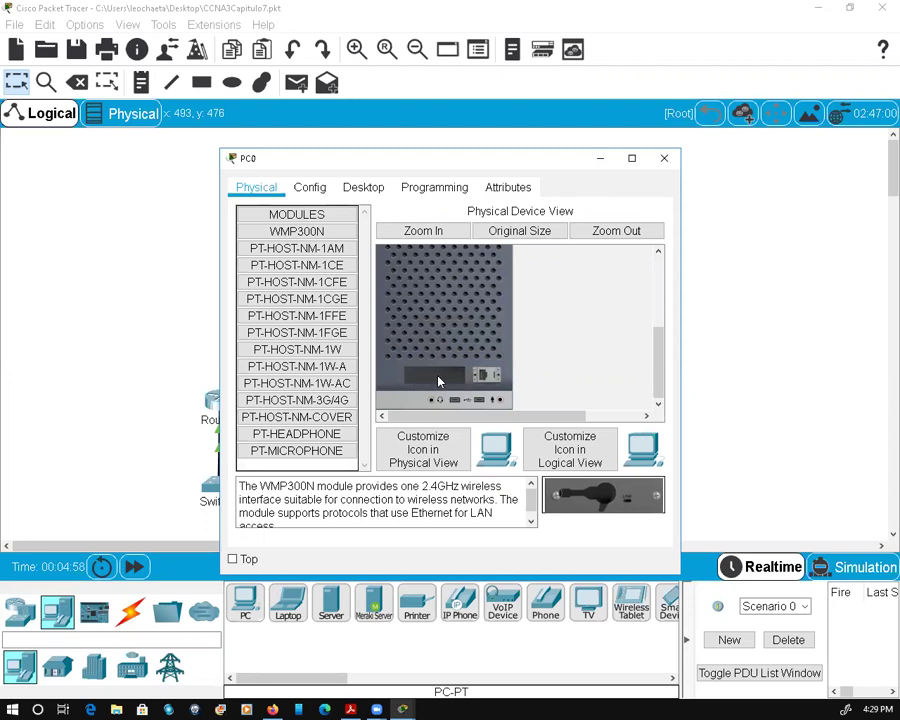
scroll(494, 357, "up", 3)
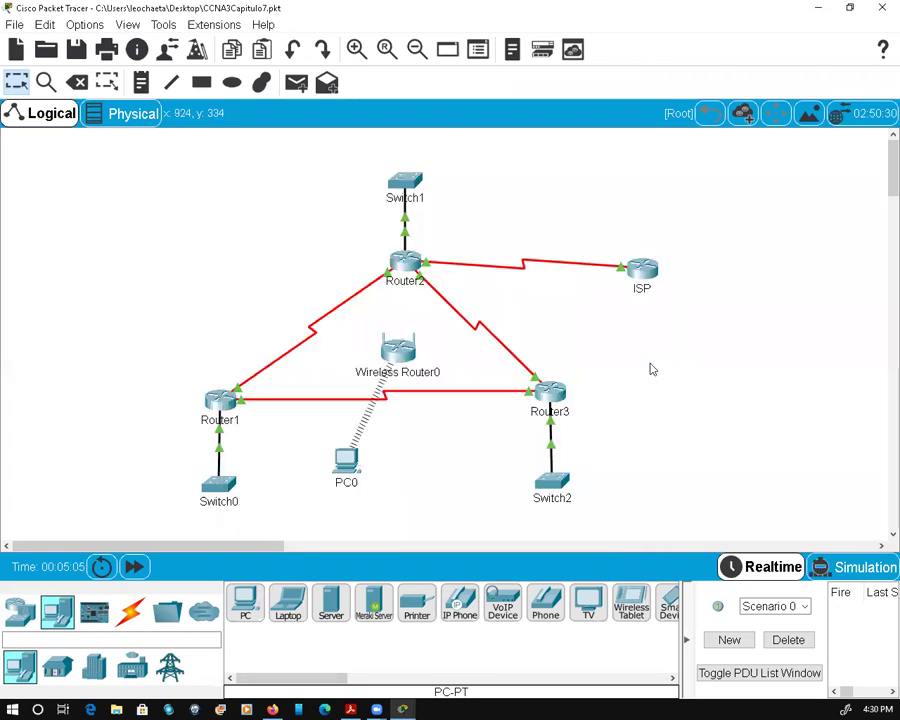
left_click_drag(346, 462, 201, 301)
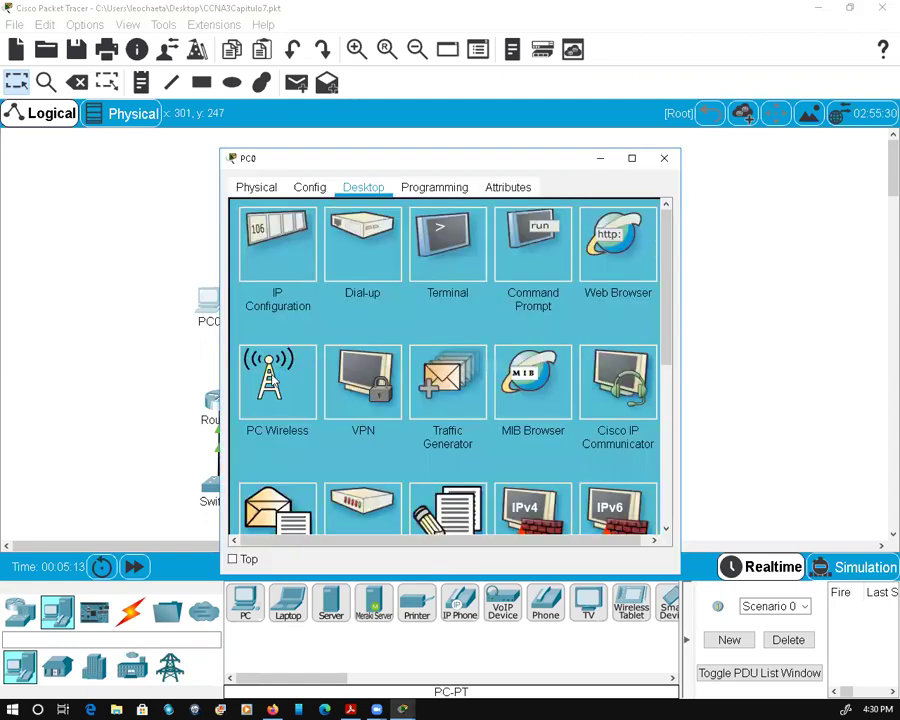
Step: Open PC Wireless on PC0, refresh it, and show the available networks on the Connect tab
left_click(277, 380)
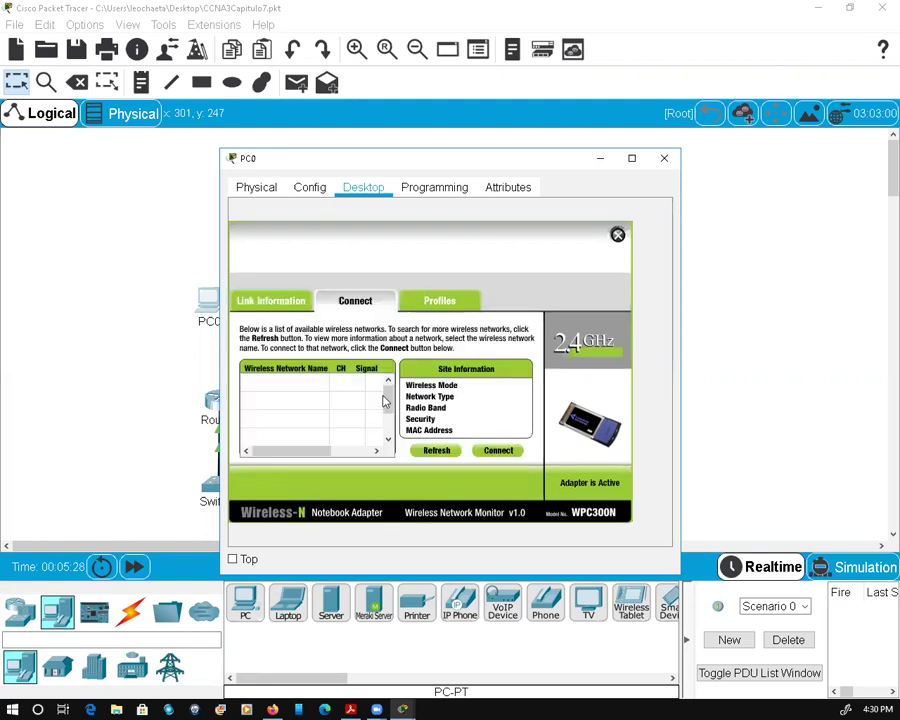
left_click(434, 451)
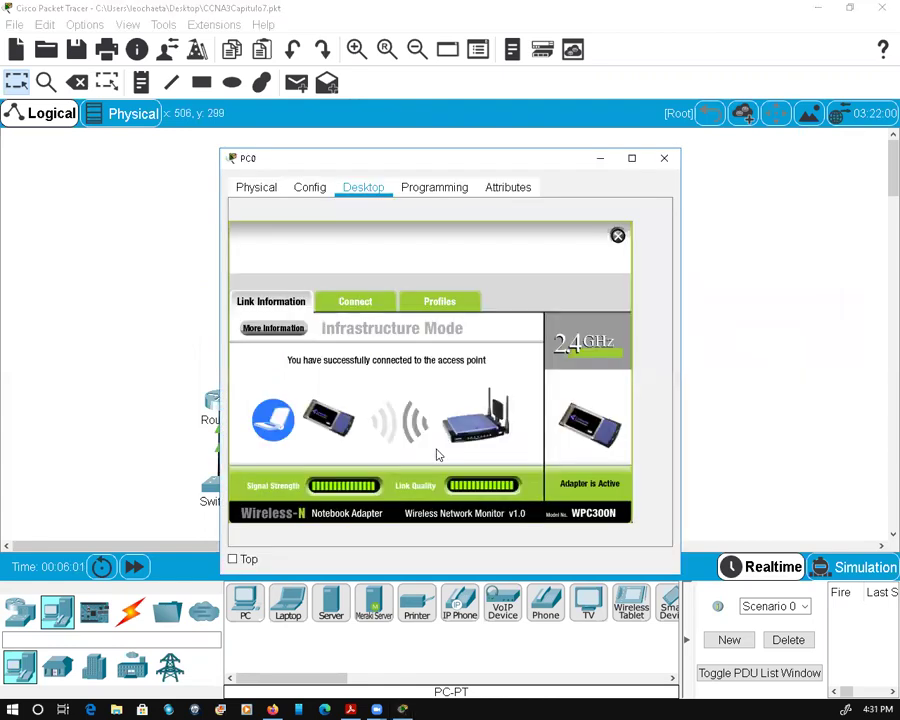
left_click(355, 301)
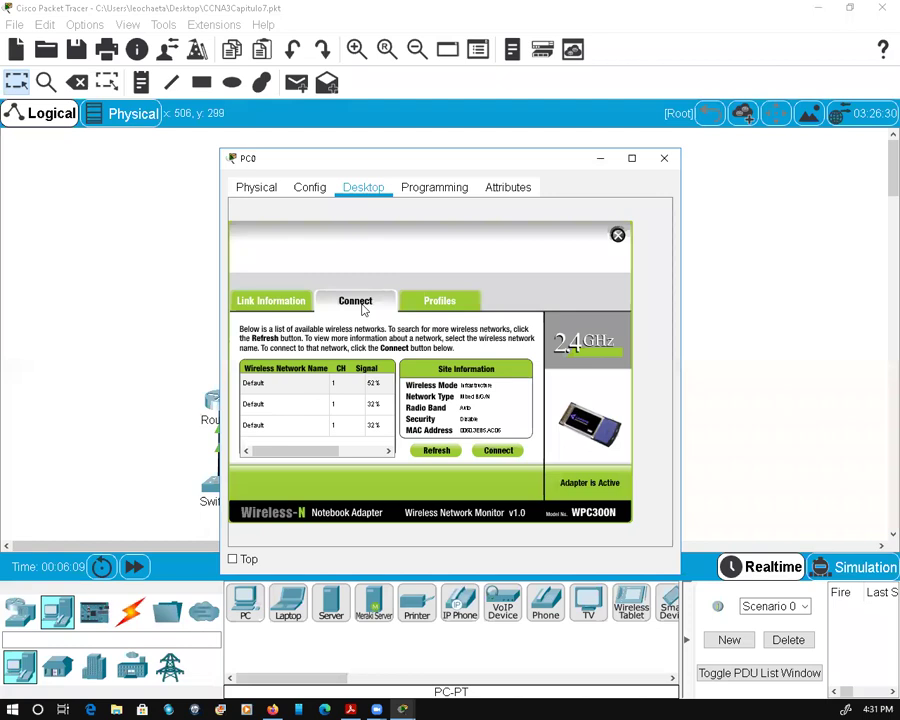
Step: Inspect the second and third Default networks' details, ending back on the second
left_click(302, 404)
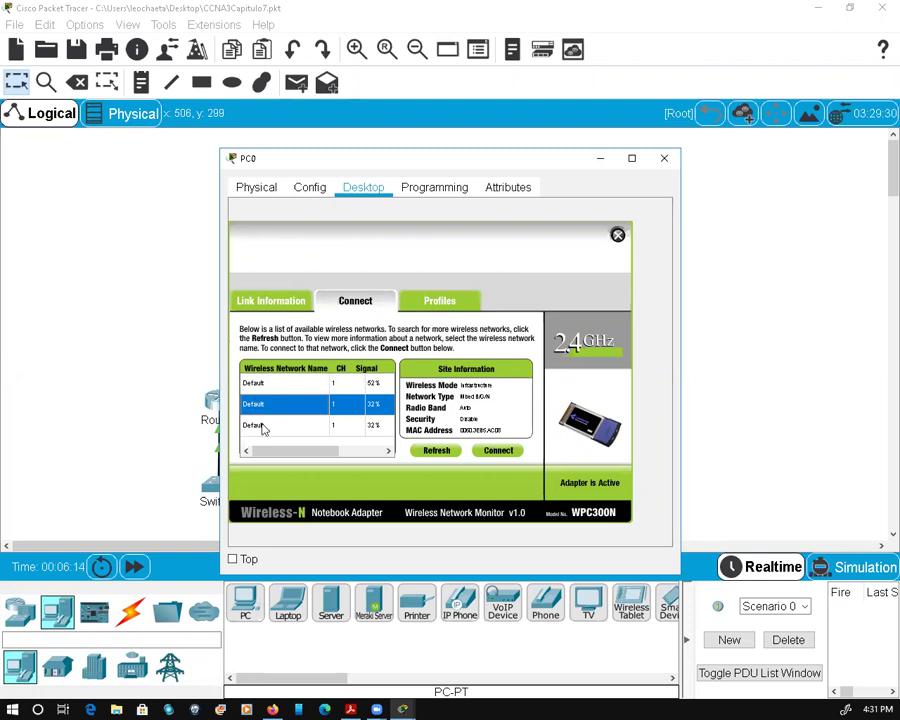
left_click(266, 428)
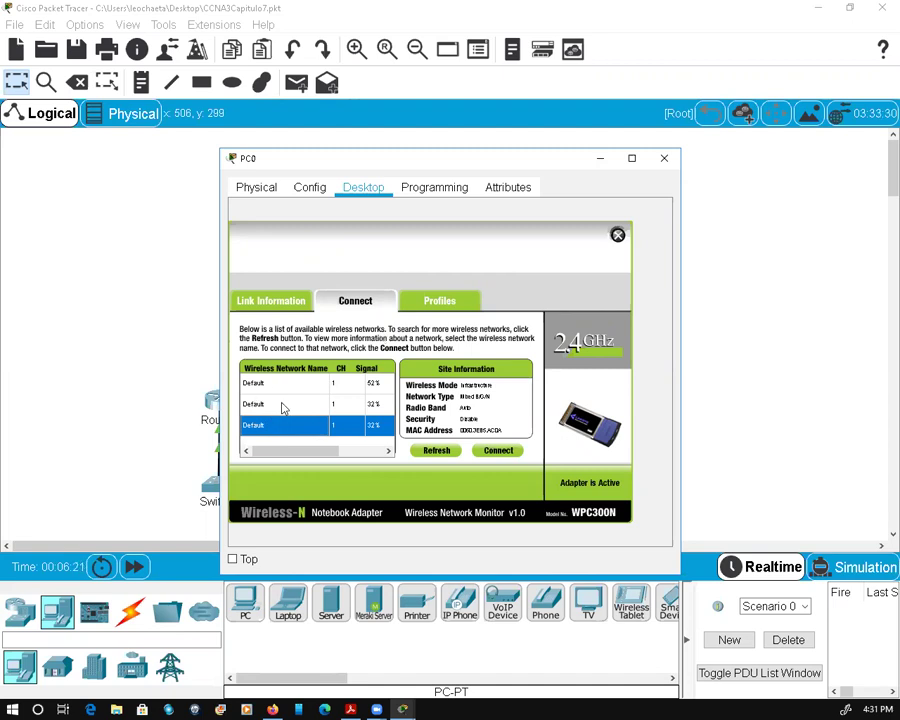
key("Up")
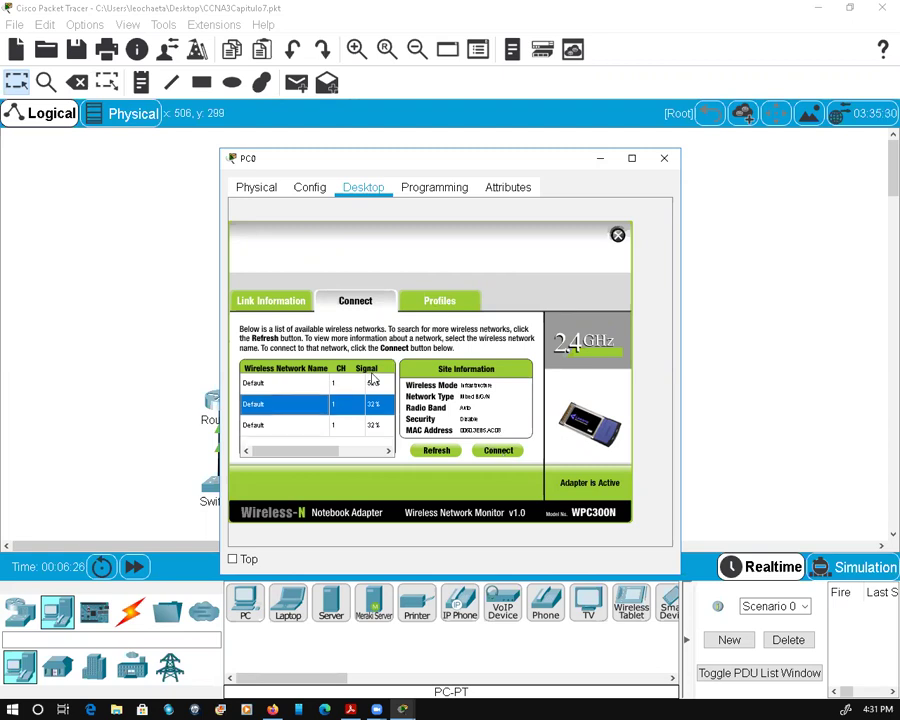
Step: View PC0's wireless Profiles, cancel the new profile, and return to the topology
left_click(440, 303)
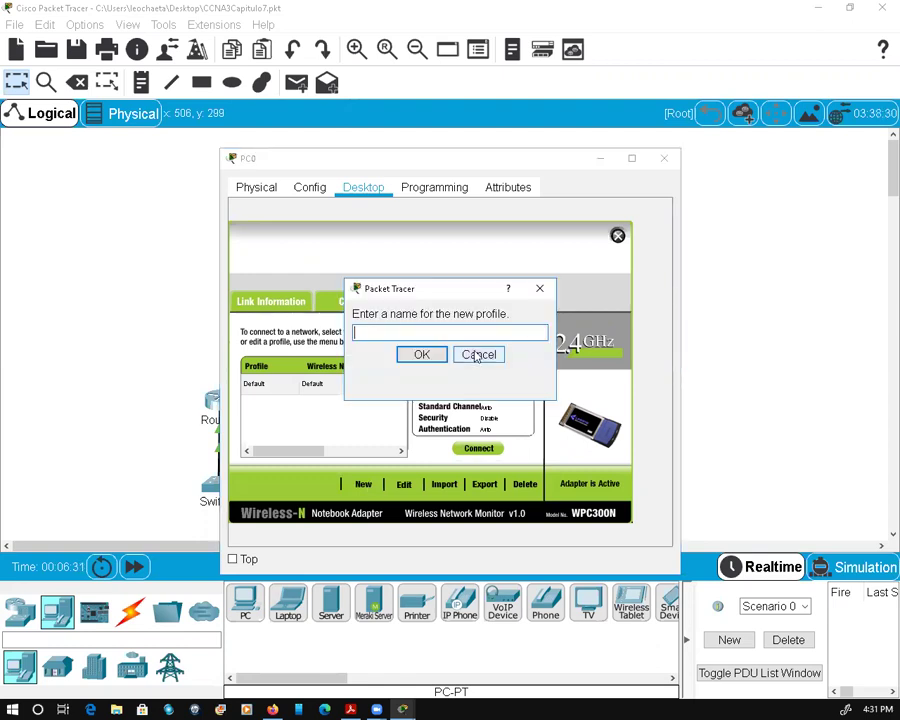
left_click(477, 355)
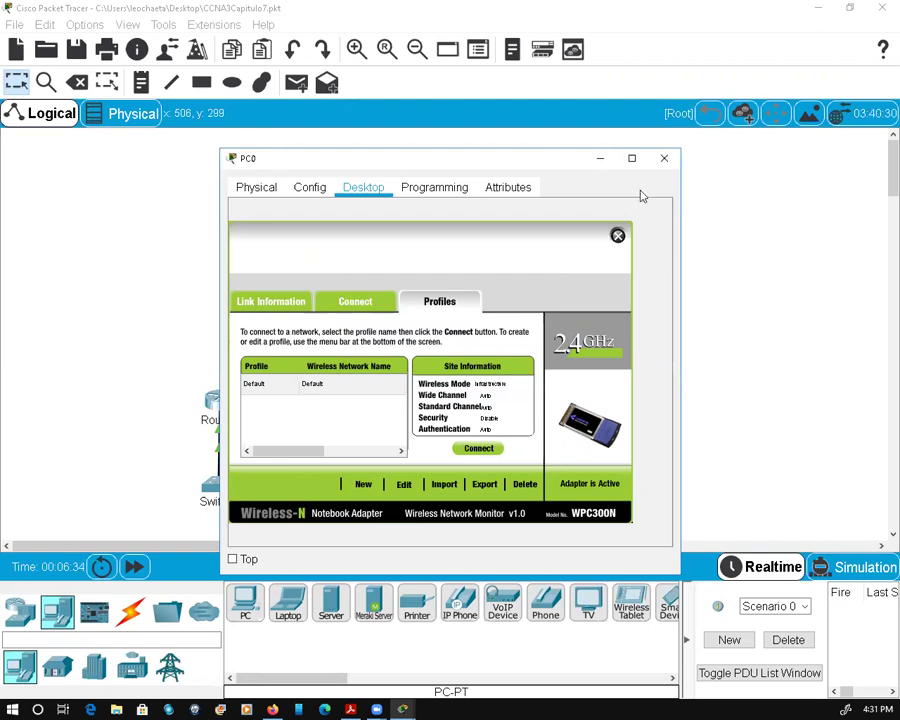
left_click(217, 316)
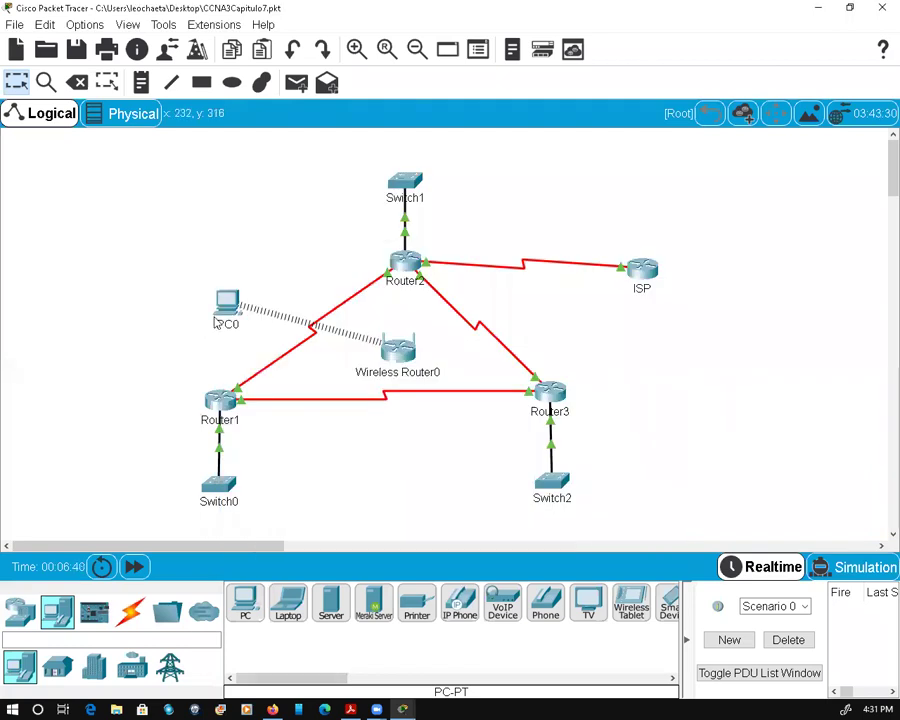
Step: Add Laptop0 with a WPC300N wireless card, positioned right of Wireless Router0
left_click_drag(288, 603, 432, 452)
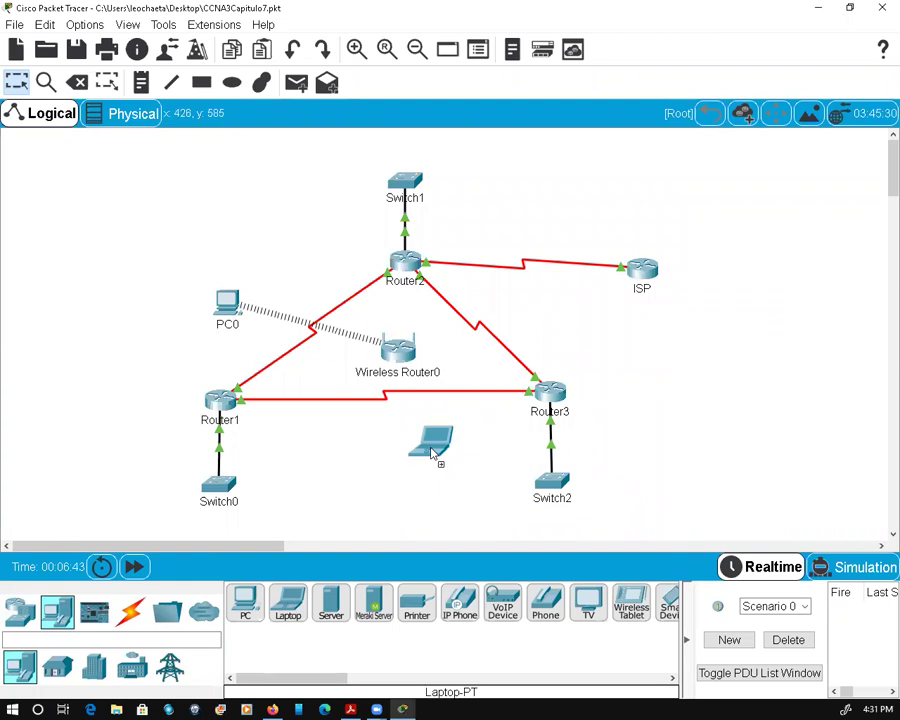
key("ctrl+z")
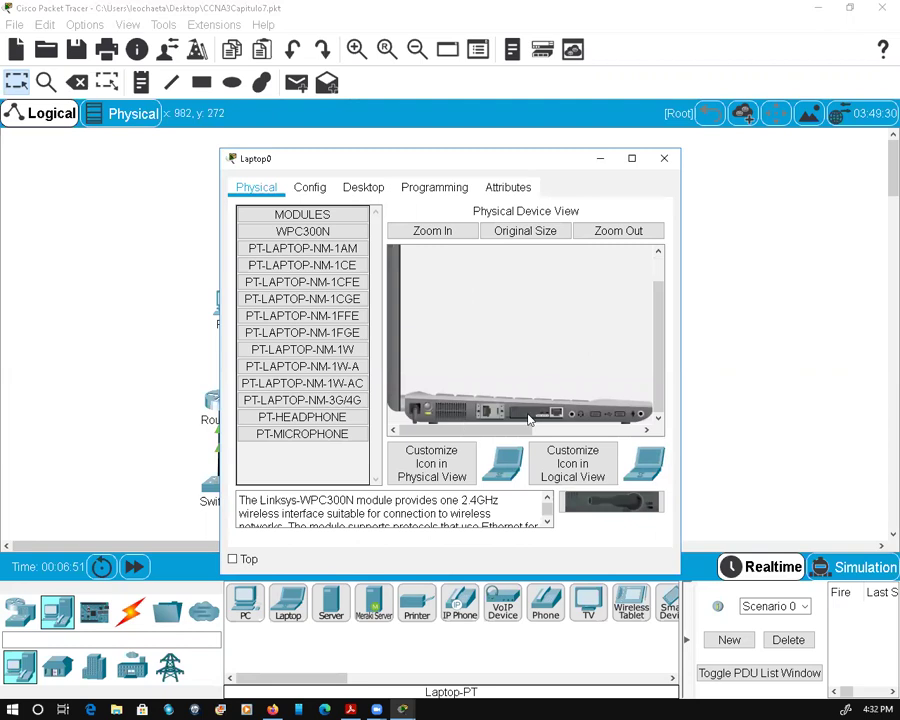
mouse_move(538, 414)
left_mouse_down()
mouse_move(346, 463)
mouse_move(542, 424)
left_mouse_up()
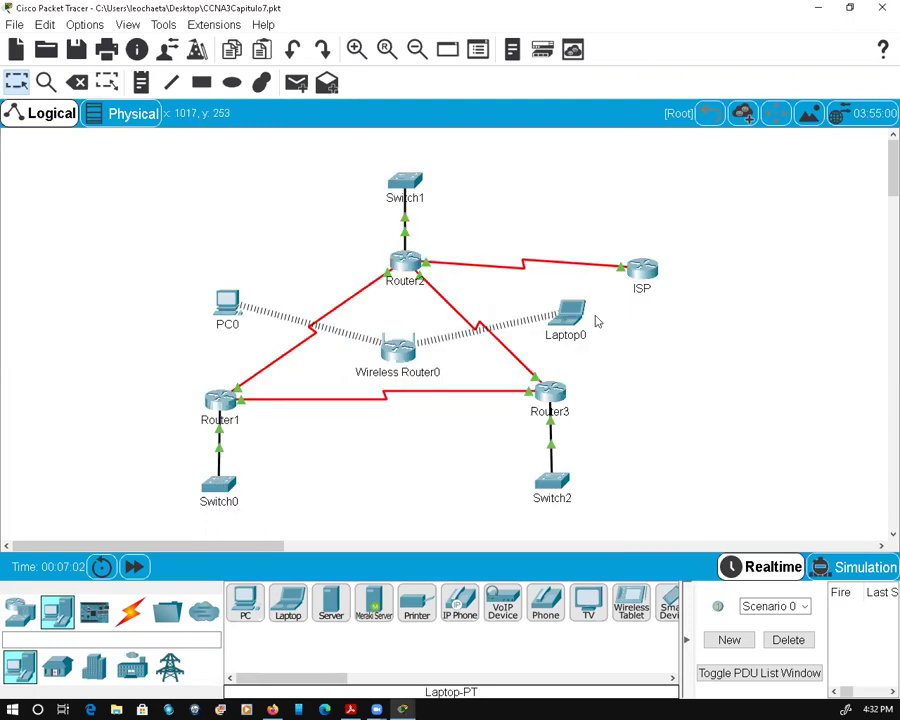
left_click_drag(594, 317, 586, 312)
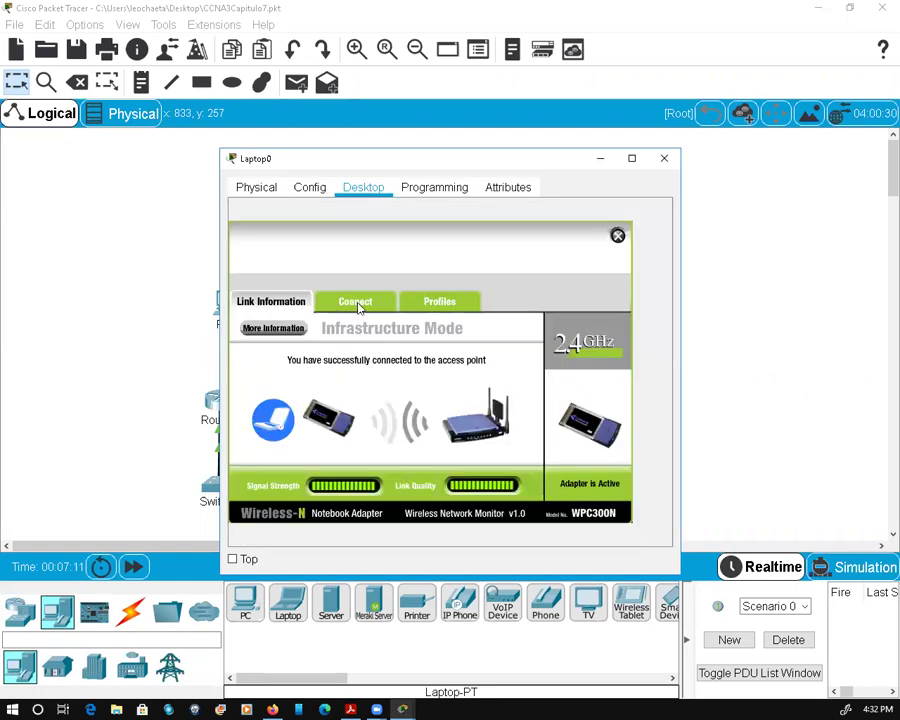
Step: Refresh Laptop0's list of Default networks, close its window, and shrink Packet Tracer to a smaller window
left_click(356, 302)
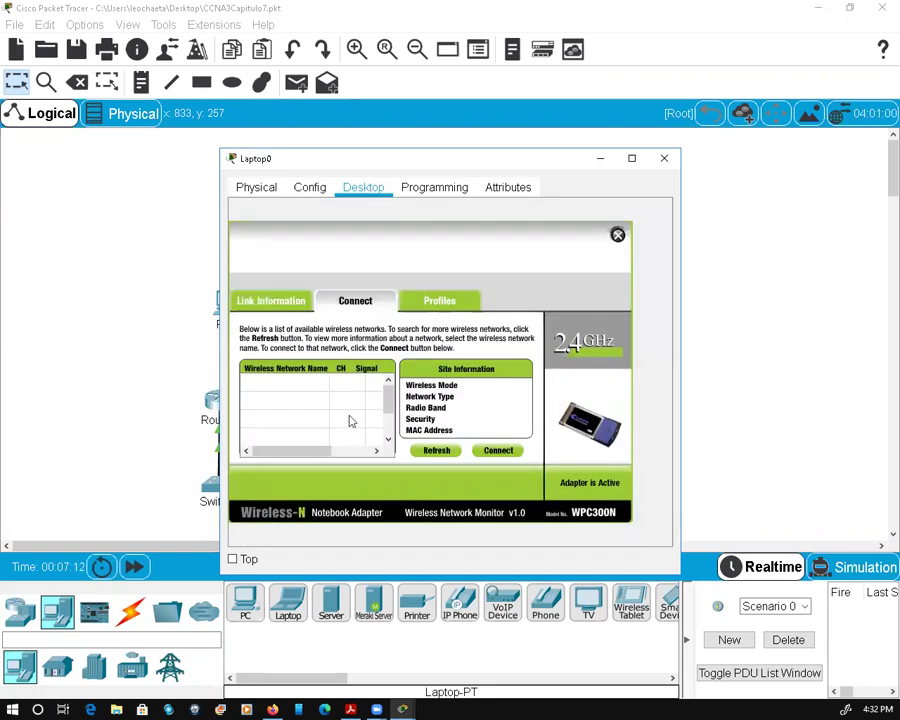
left_click(420, 450)
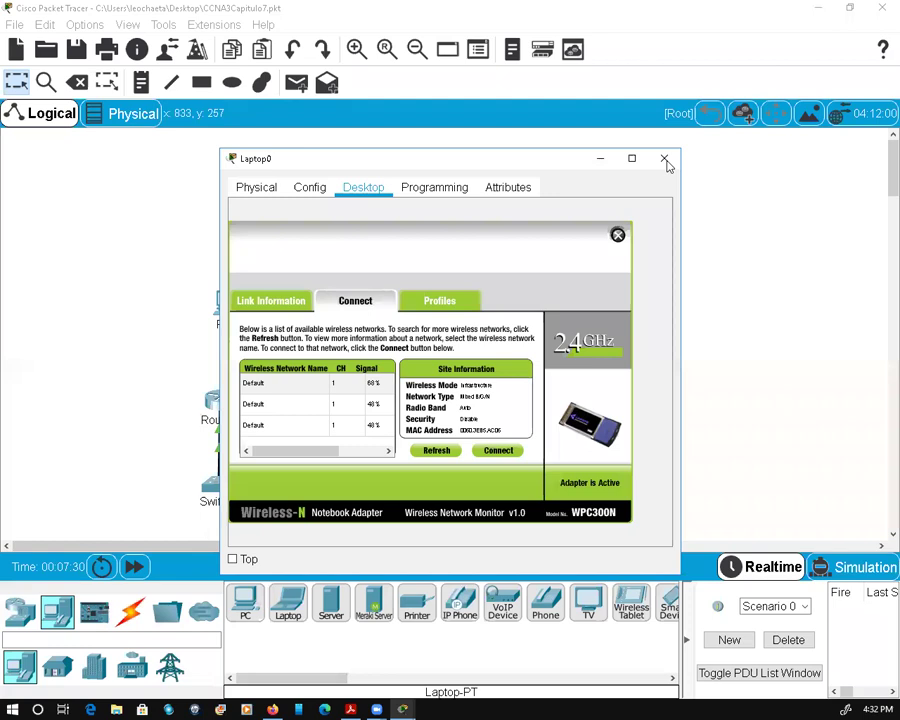
left_click(665, 160)
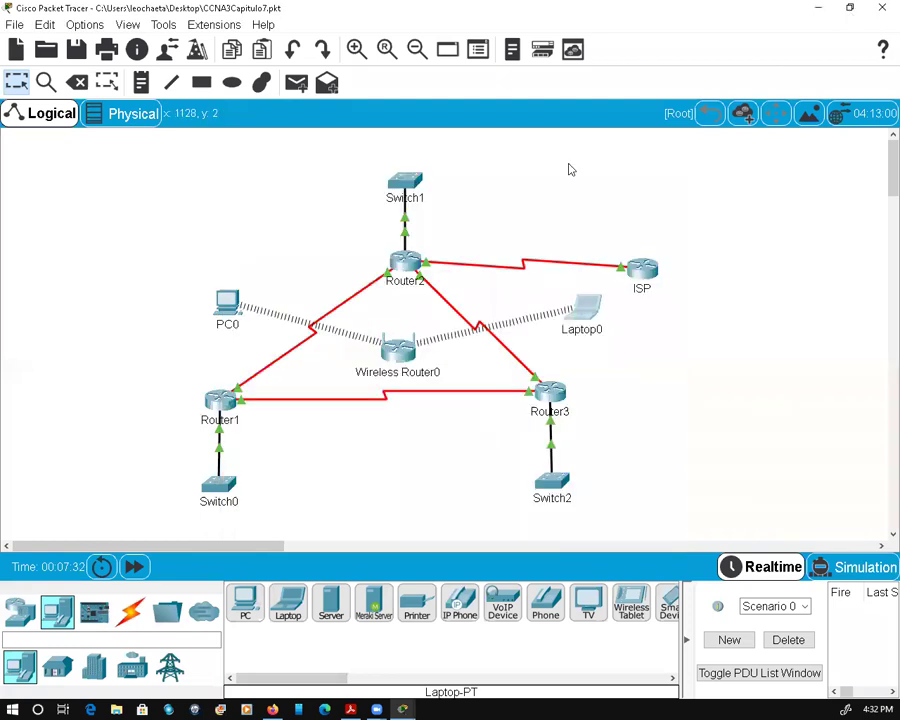
key("super+Down")
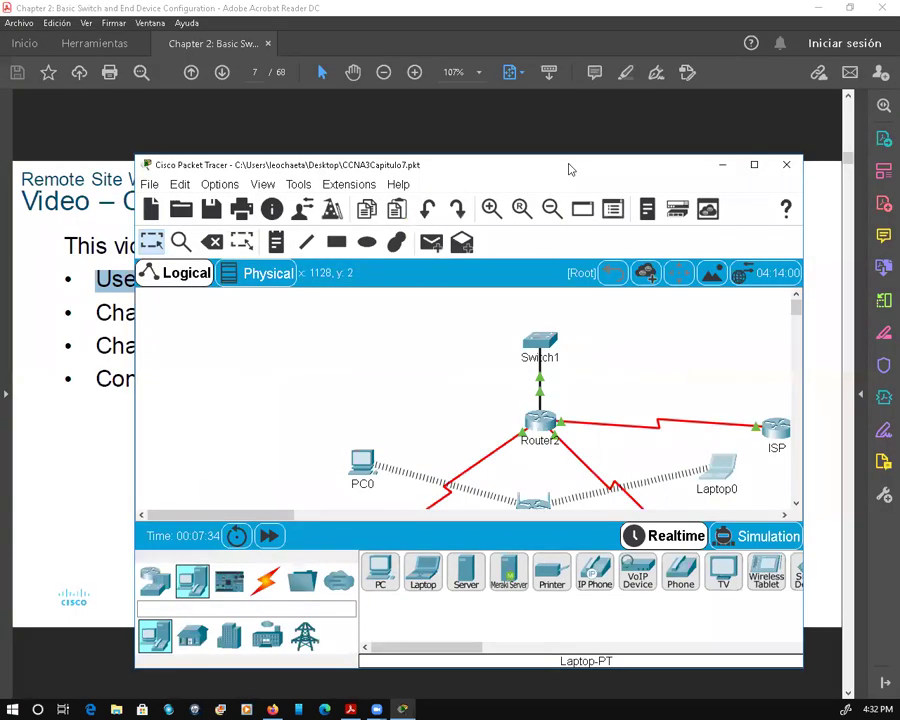
Step: Minimize Packet Tracer and advance to slide 8, The Wireless Router, dismissing the User Profile dialog
key("super+Down")
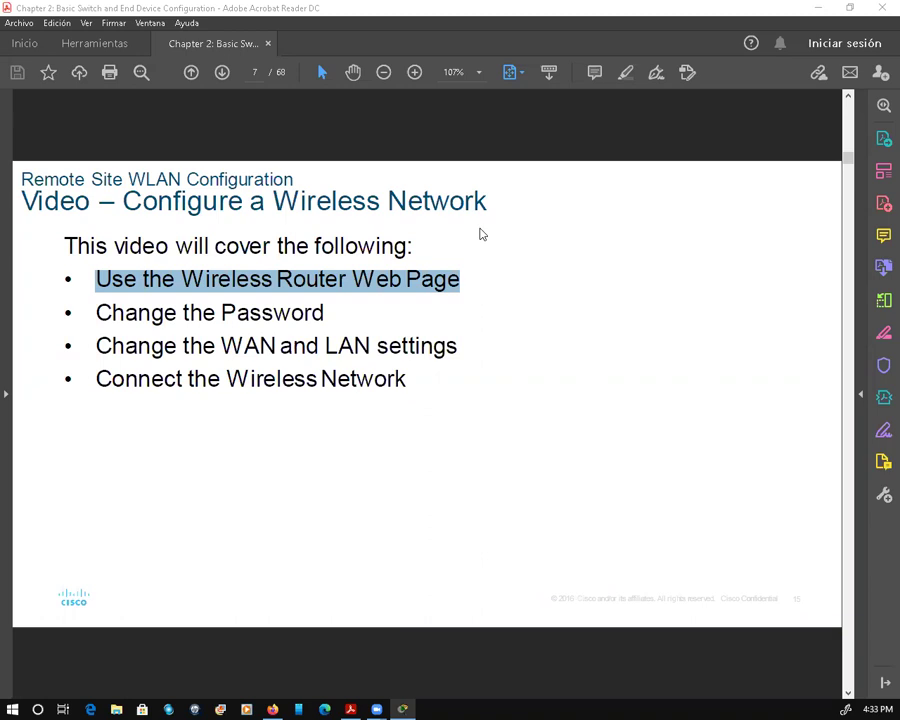
left_click(435, 147)
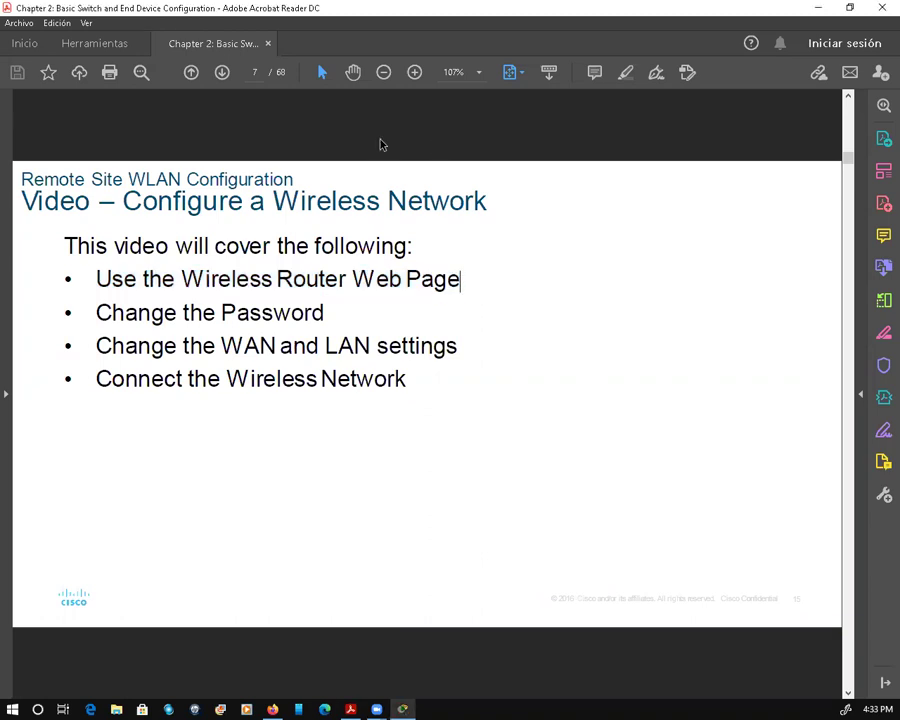
scroll(380, 145, "down", 1)
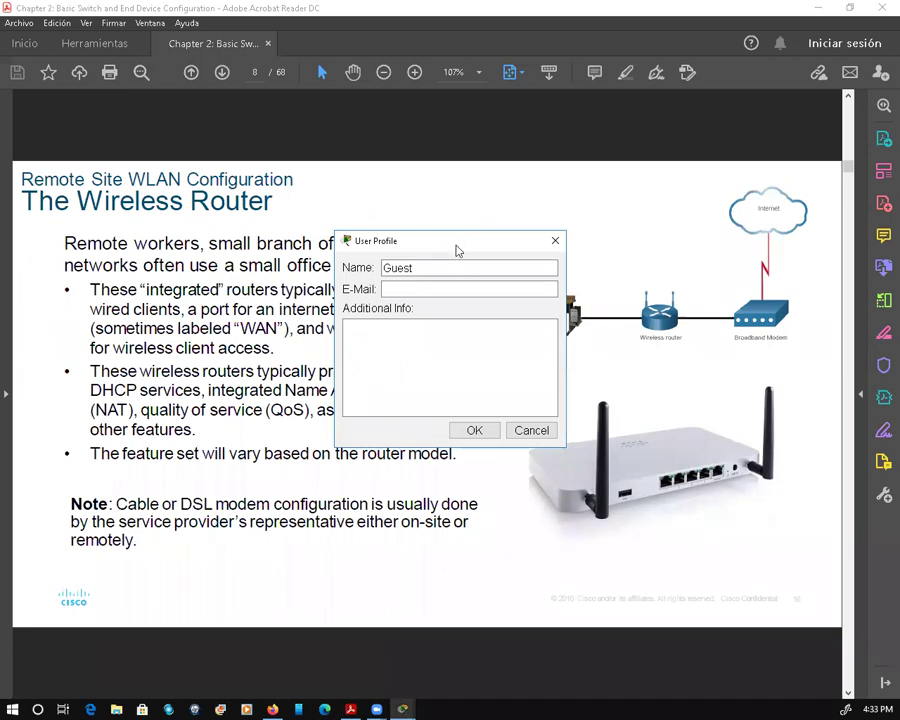
key("Escape")
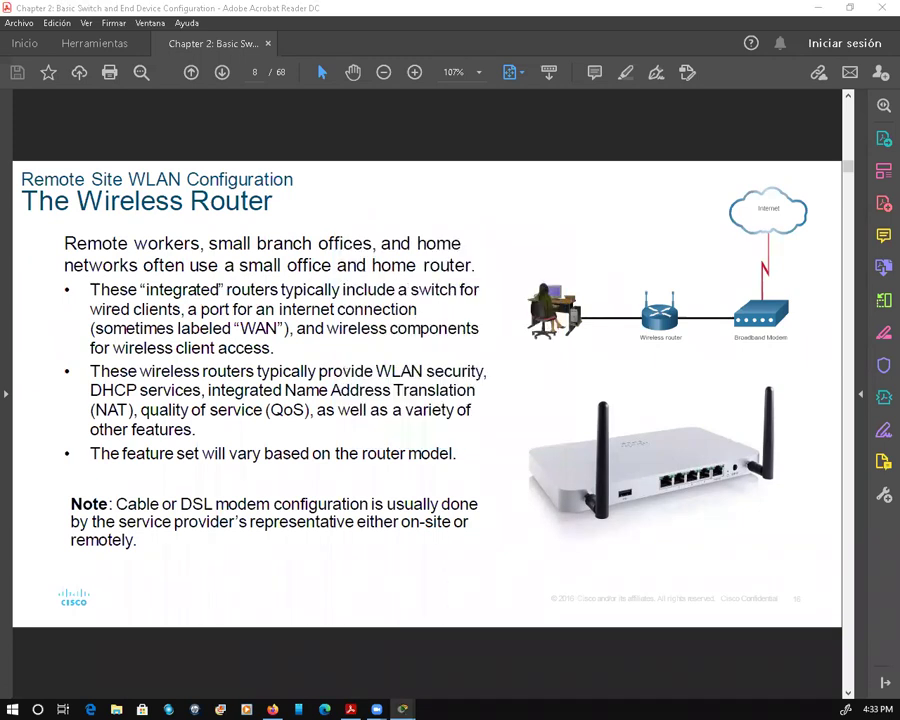
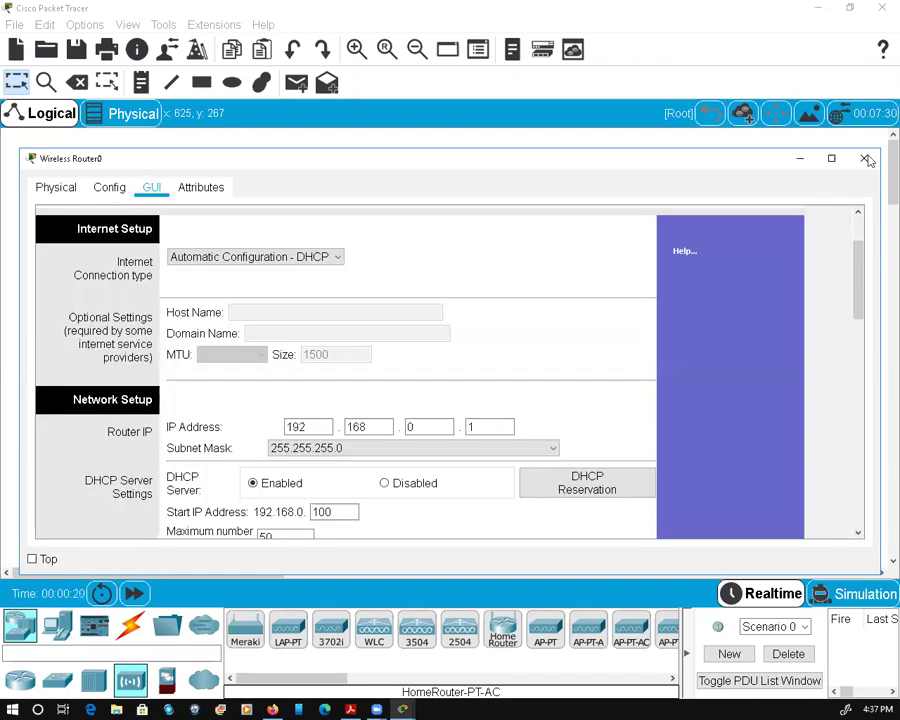
Step: Close the router window, place a PC on the canvas, and select the Copper Straight-Through cable
left_click(865, 159)
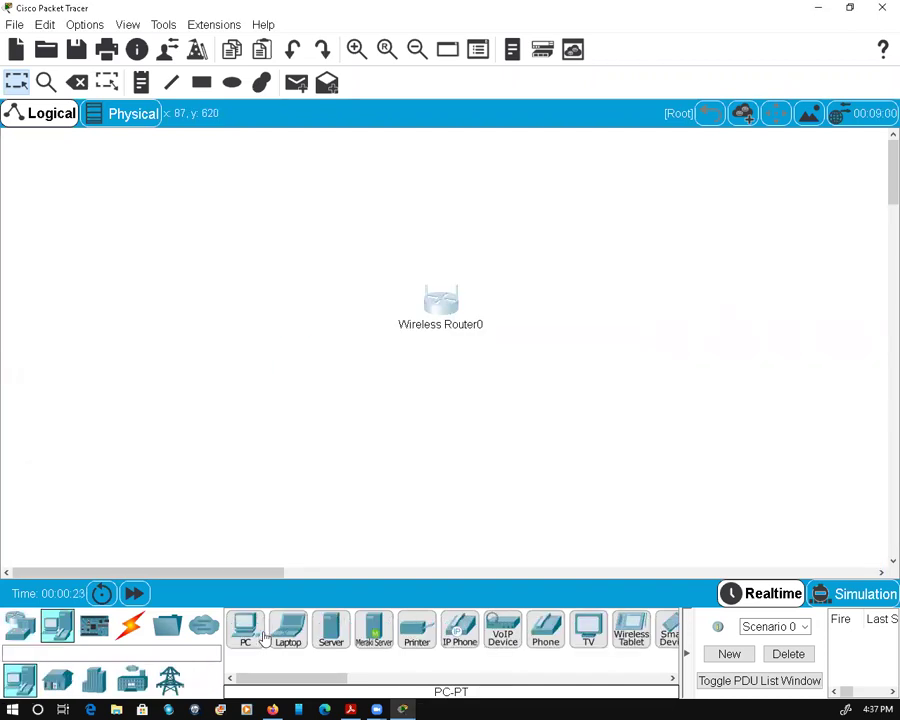
left_click(294, 358)
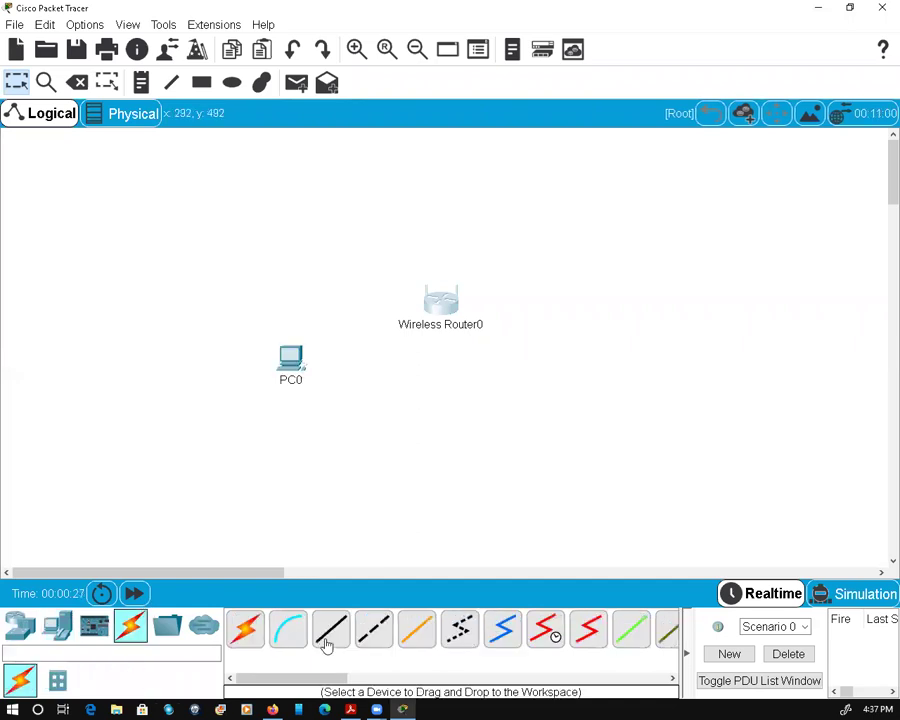
left_click(331, 630)
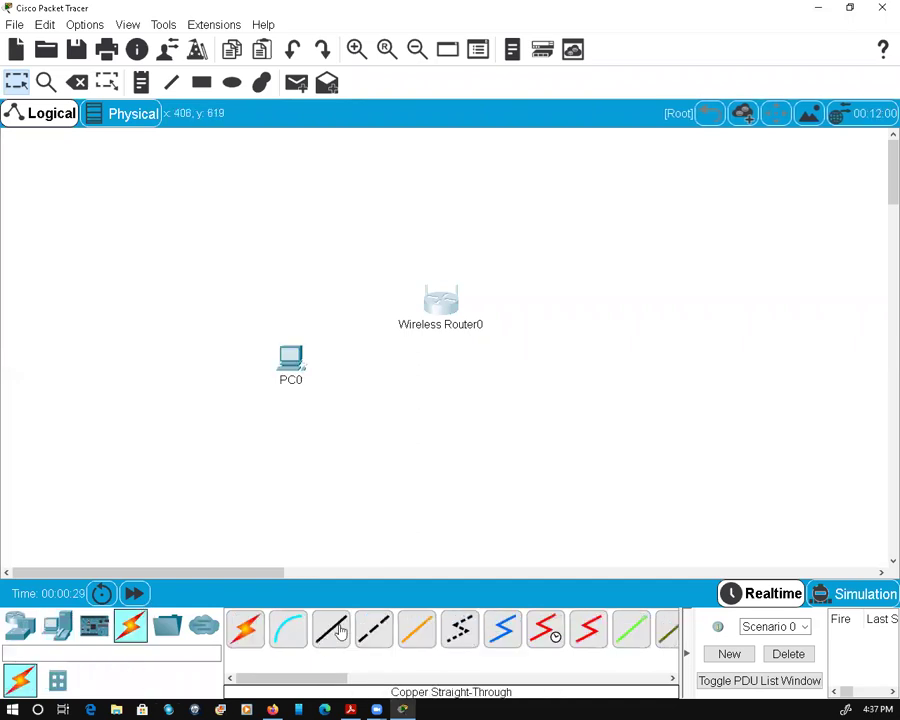
Step: Cable PC0's FastEthernet0 to Wireless Router0's GigabitEthernet 1
left_click(292, 362)
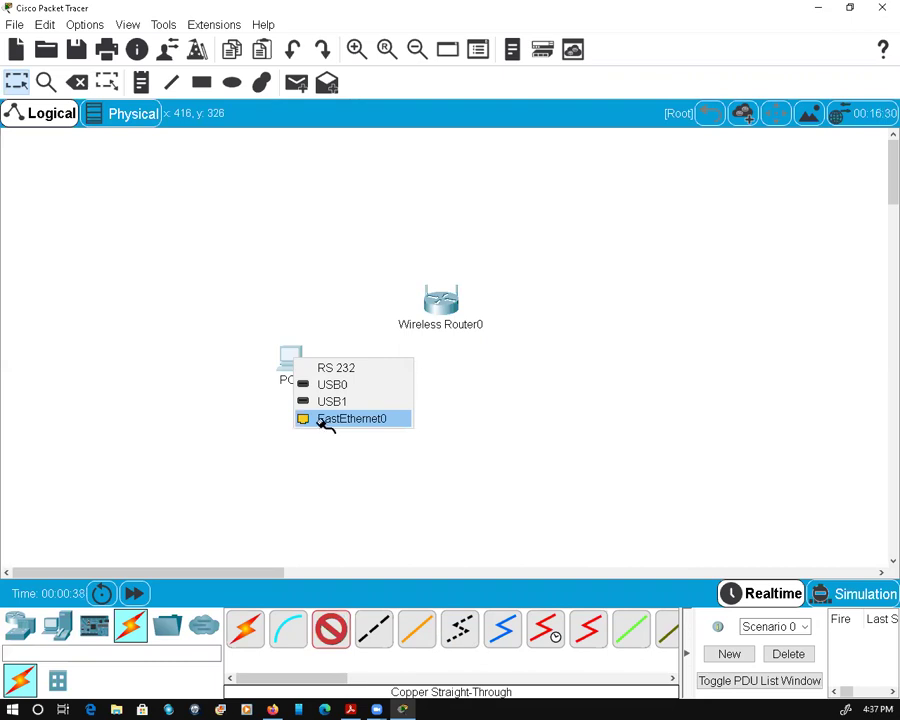
left_click(445, 311)
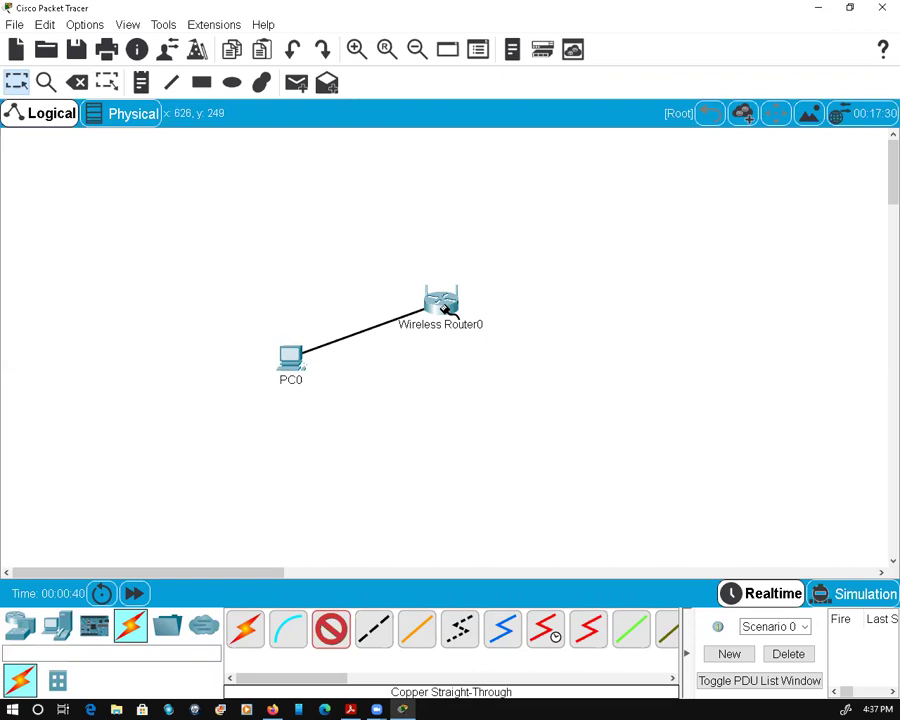
mouse_move(444, 308)
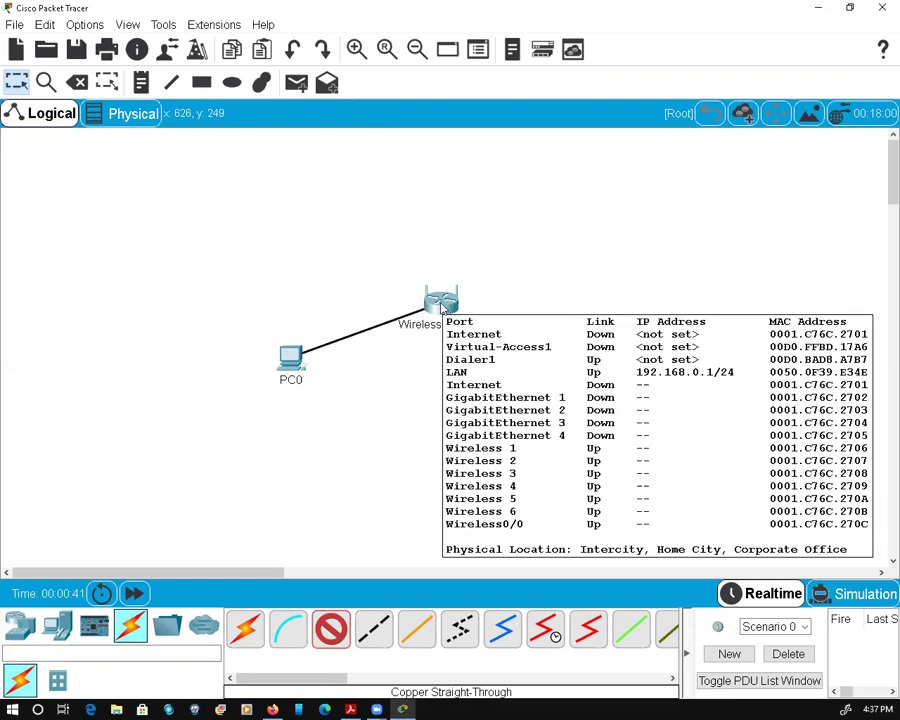
left_click(446, 304)
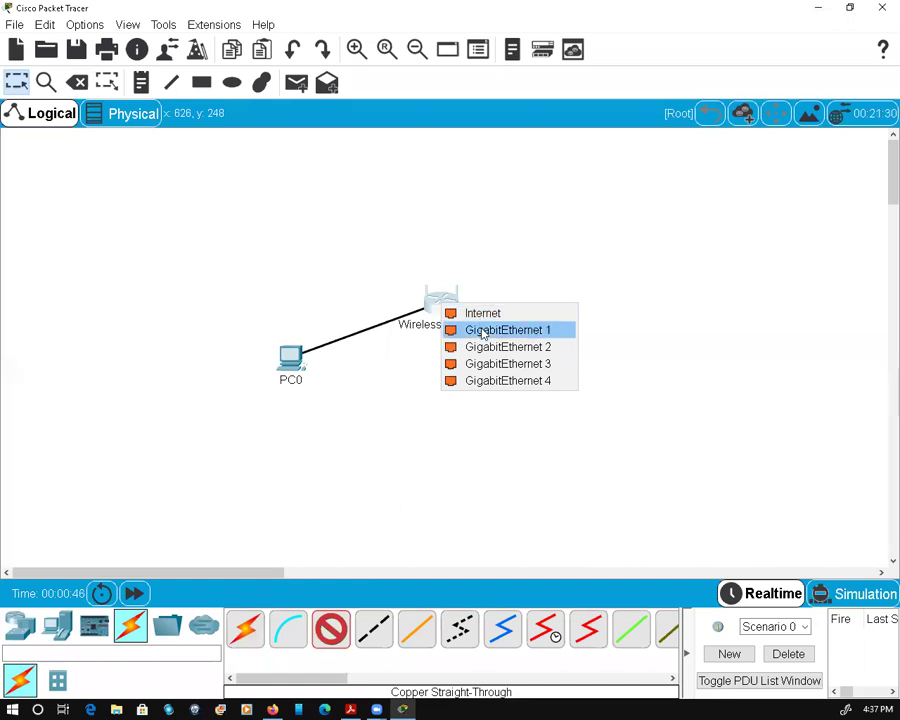
left_click(483, 333)
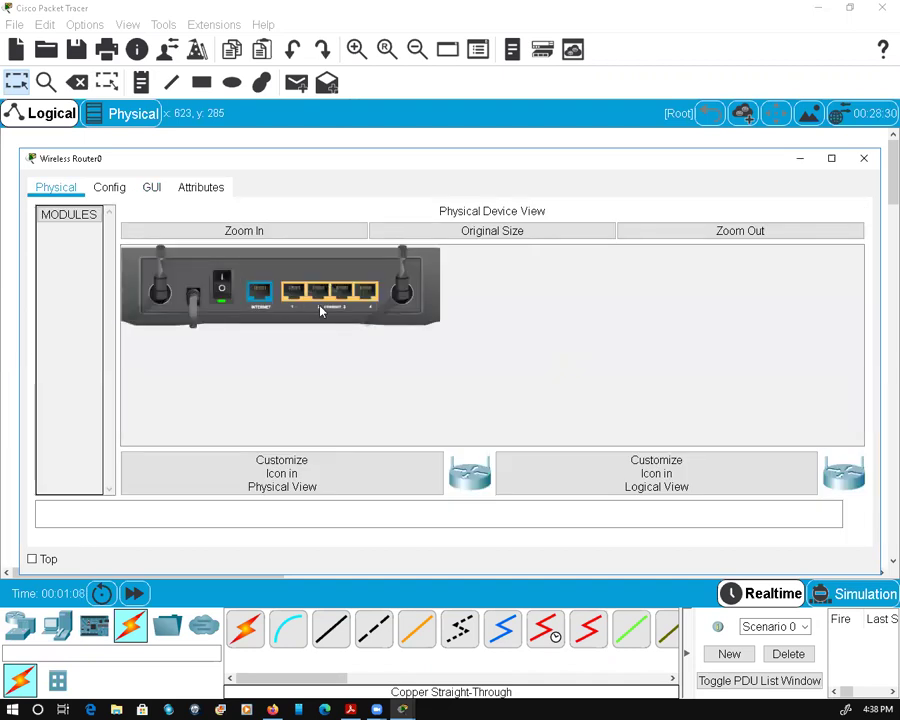
left_click(864, 161)
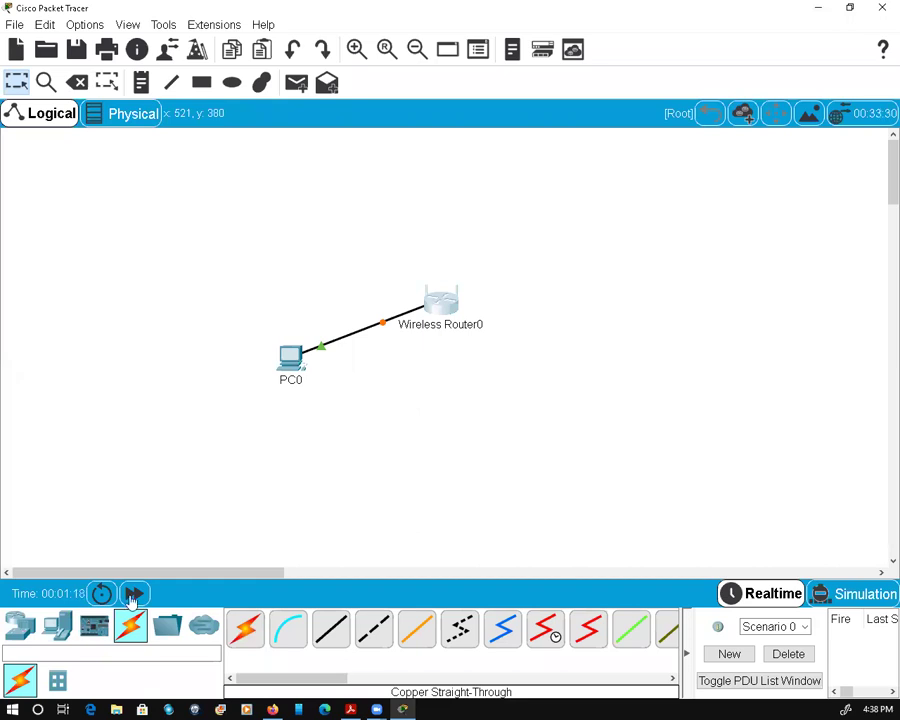
Step: Fast-forward time and switch PC0's IP configuration to DHCP, getting 192.168.0.100 with gateway 192.168.0.1
left_click(134, 594)
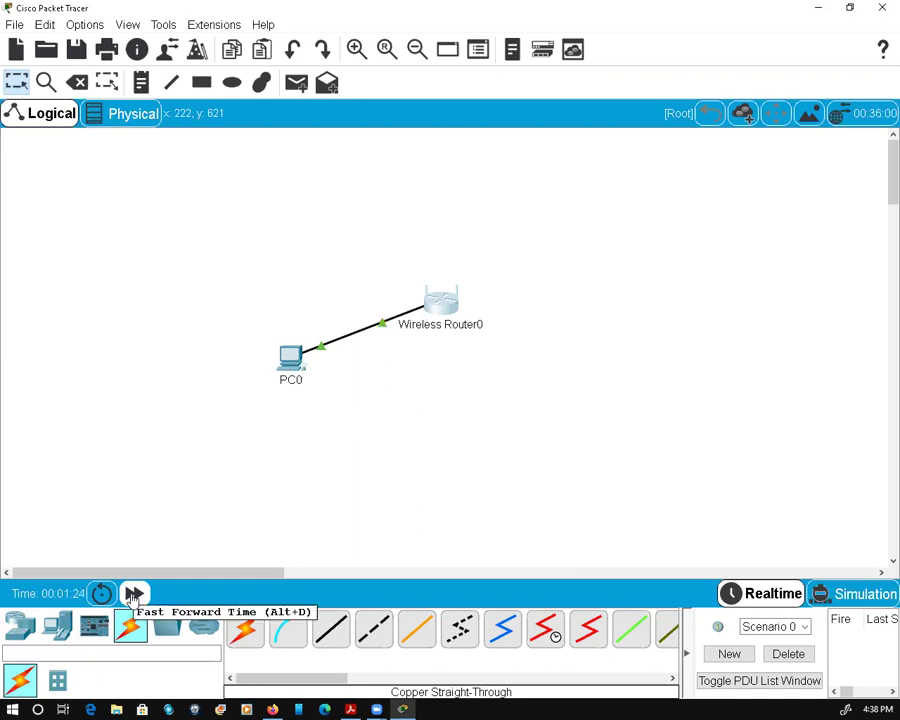
left_click(285, 366)
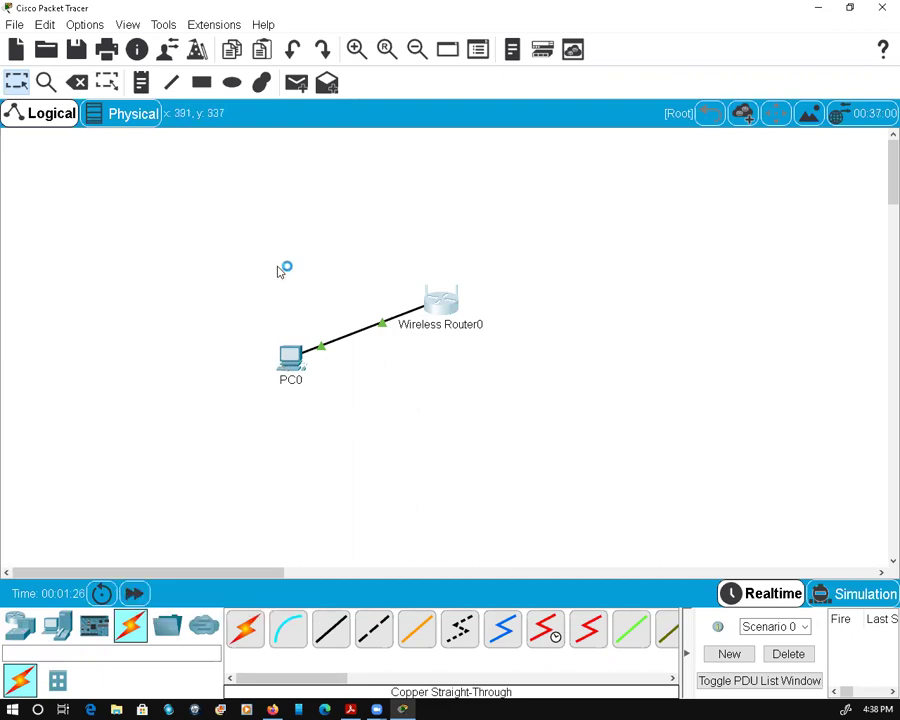
left_click(364, 189)
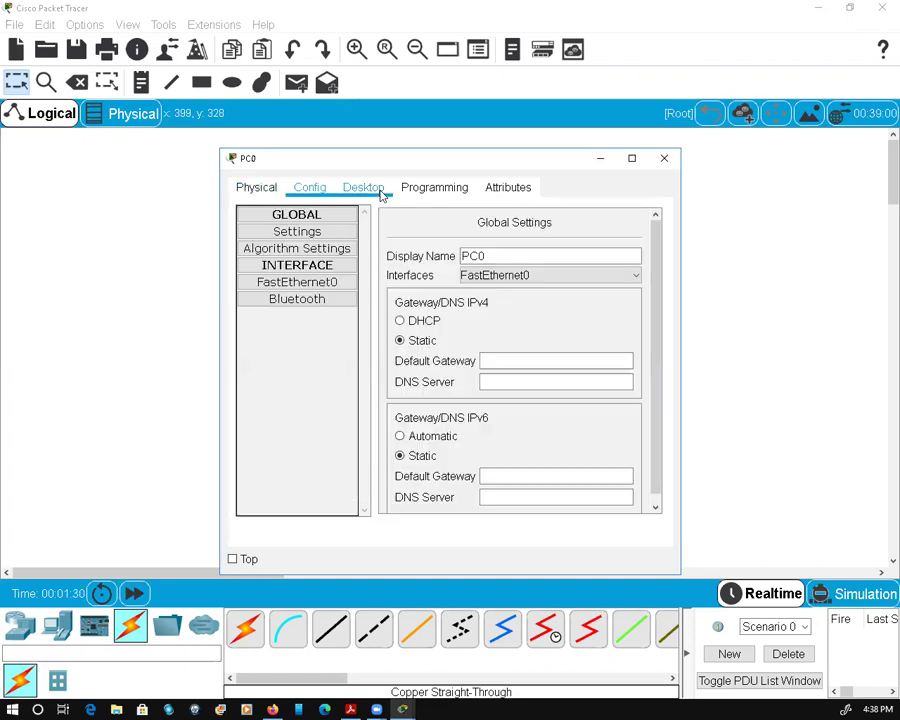
left_click(258, 275)
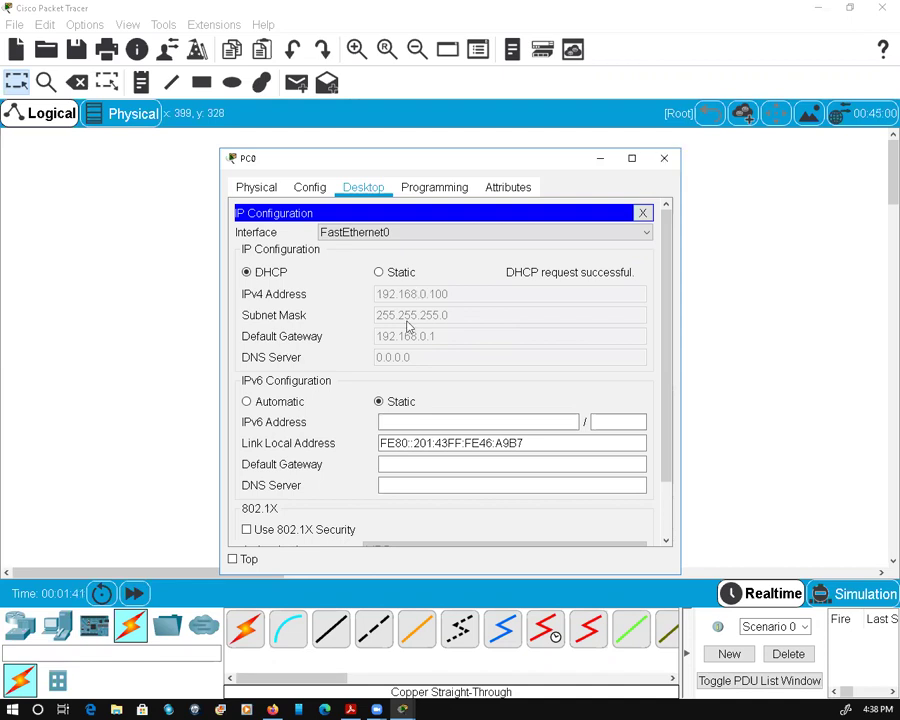
key("alt+F4")
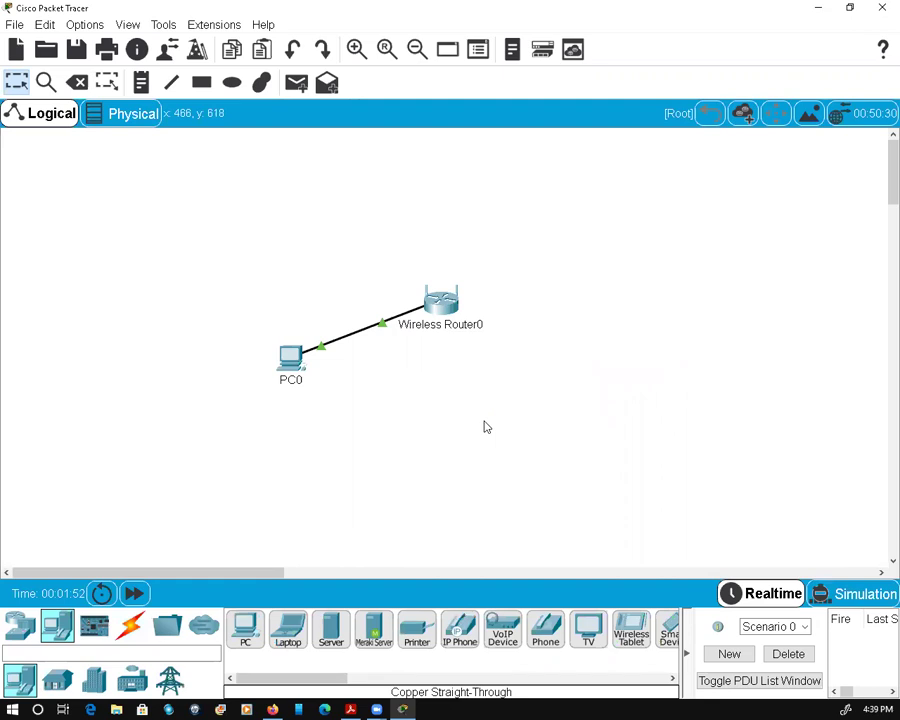
Step: Add PC1 to the workspace fitted with a WMP300N wireless module
left_click(364, 230)
left_click(364, 230)
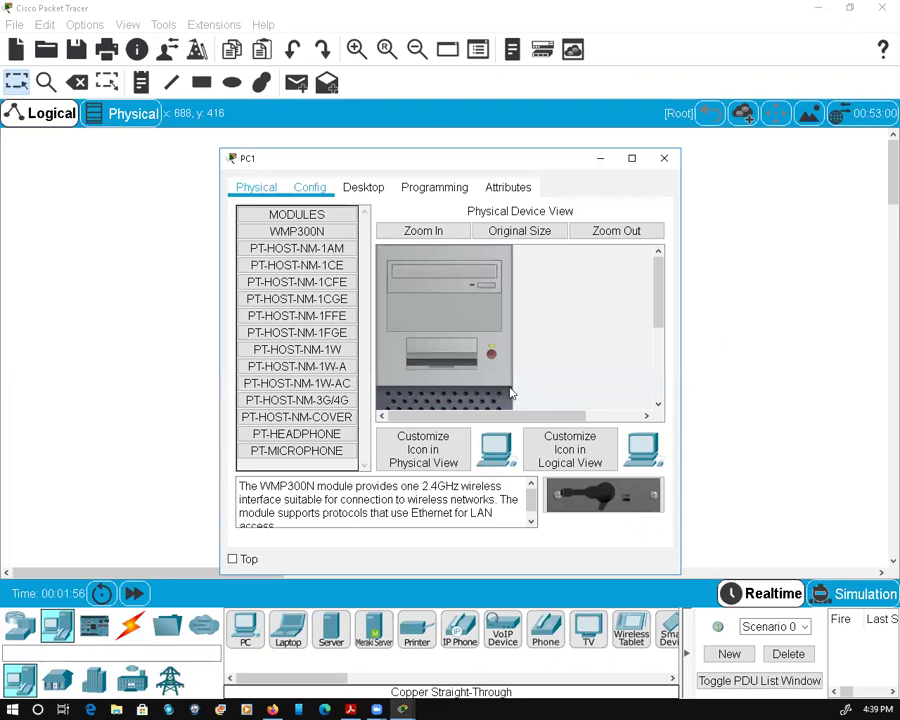
scroll(511, 393, "down", 5)
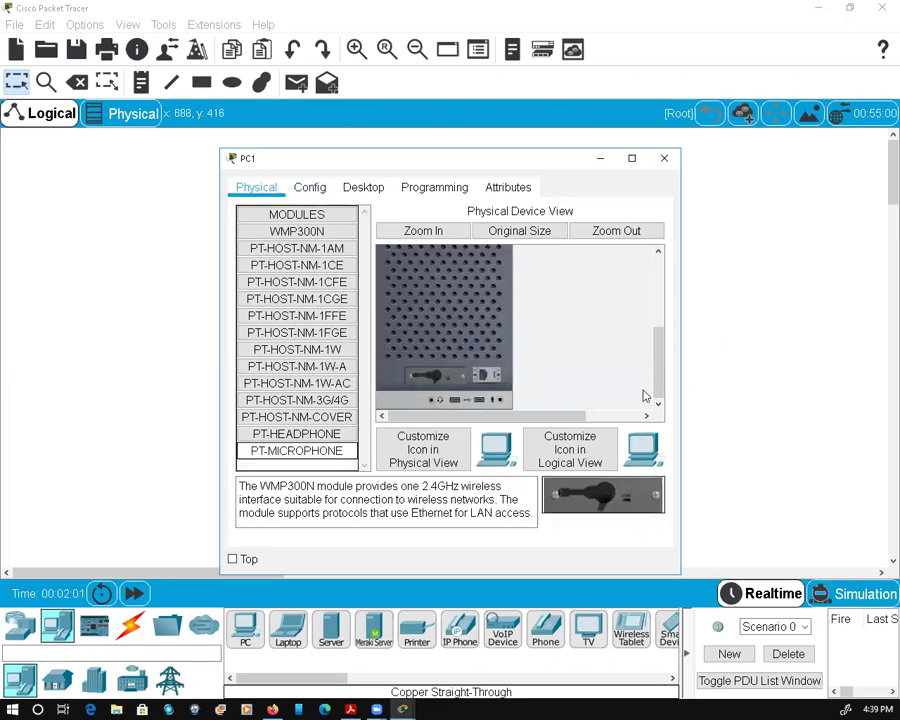
scroll(645, 394, "up", 5)
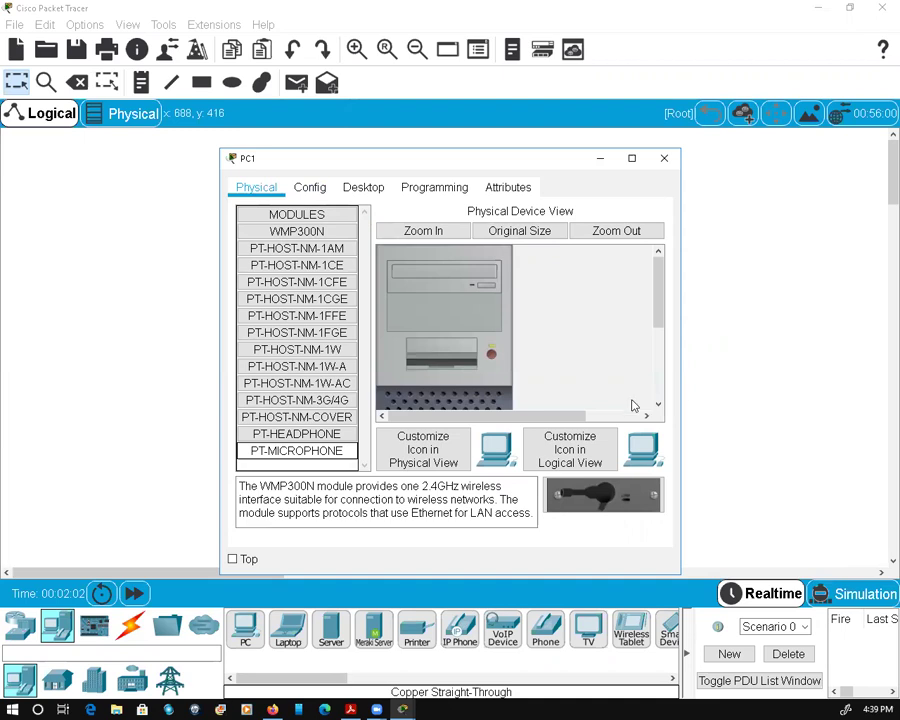
key("alt+F4")
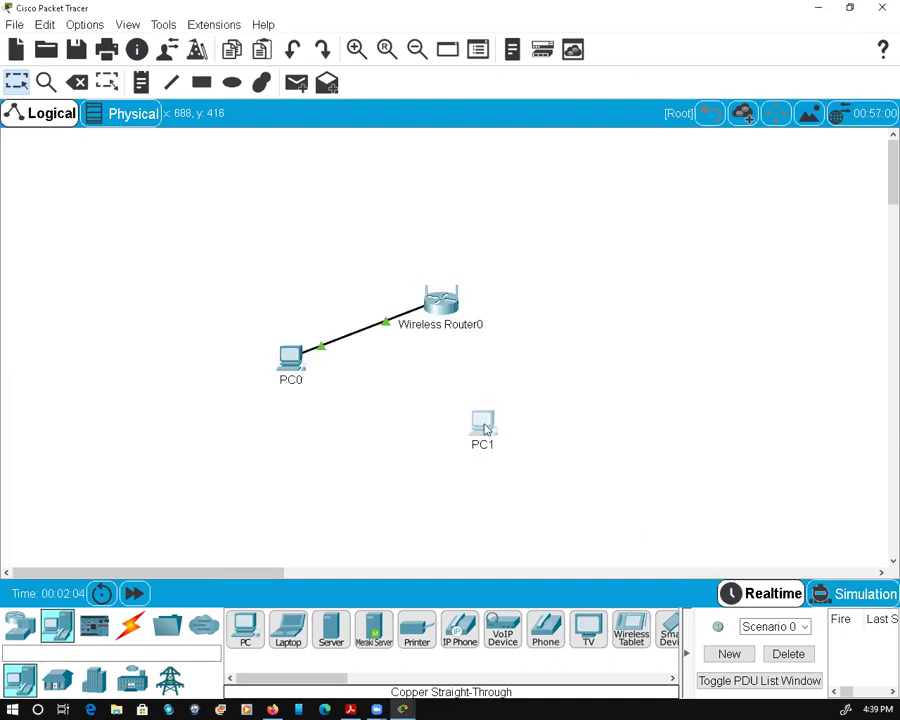
Step: Set PC1's IP configuration to DHCP so it obtains 192.168.0.101
left_click(363, 187)
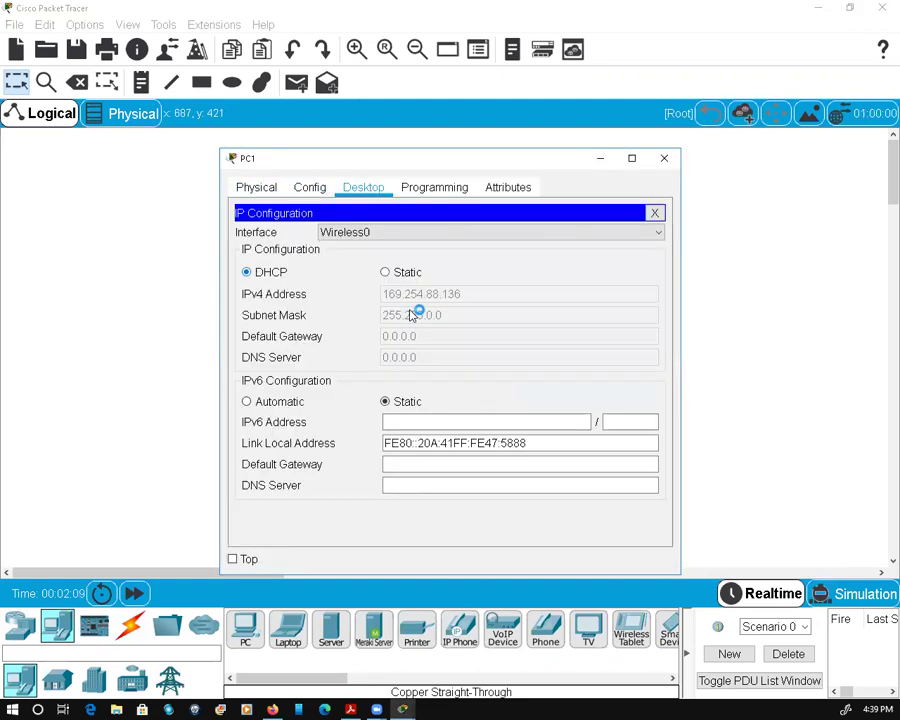
left_click(246, 273)
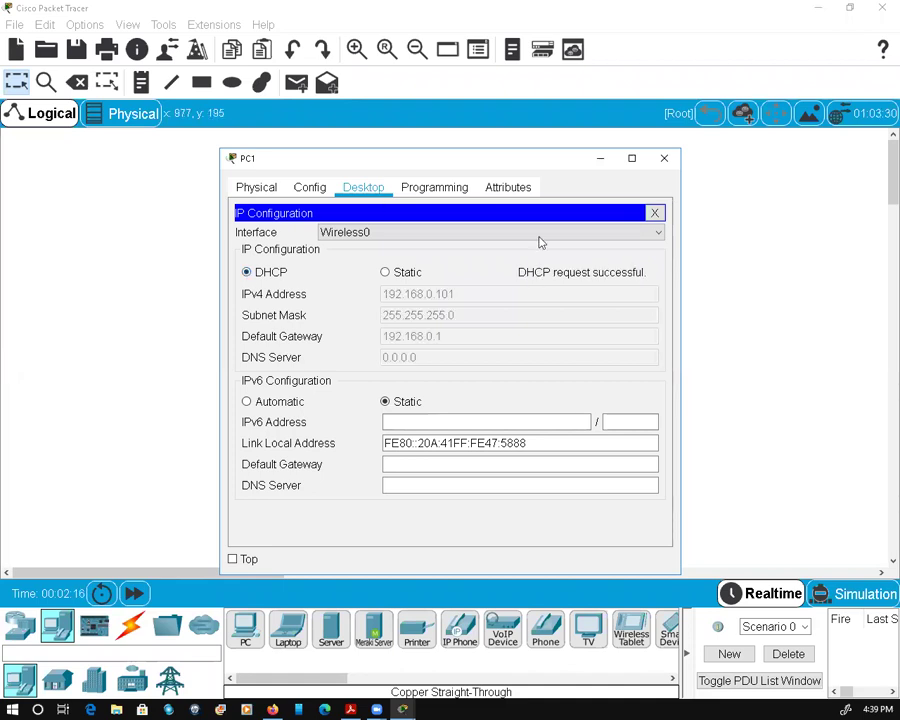
key("Escape")
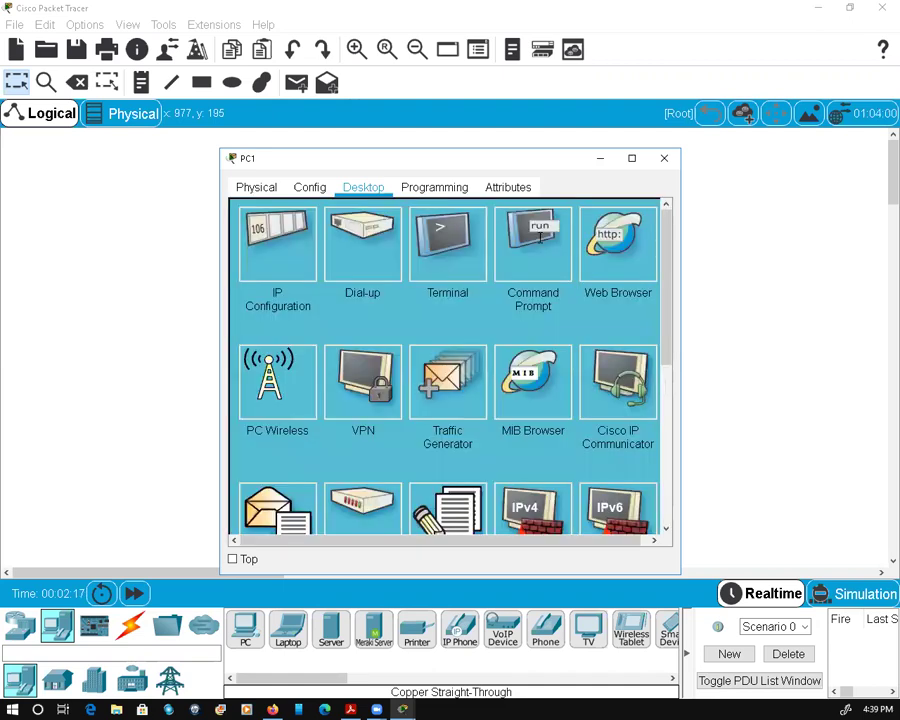
Step: On PC1's command prompt run ipconfig, then ping 192.168.0.100 and get replies
left_click(539, 236)
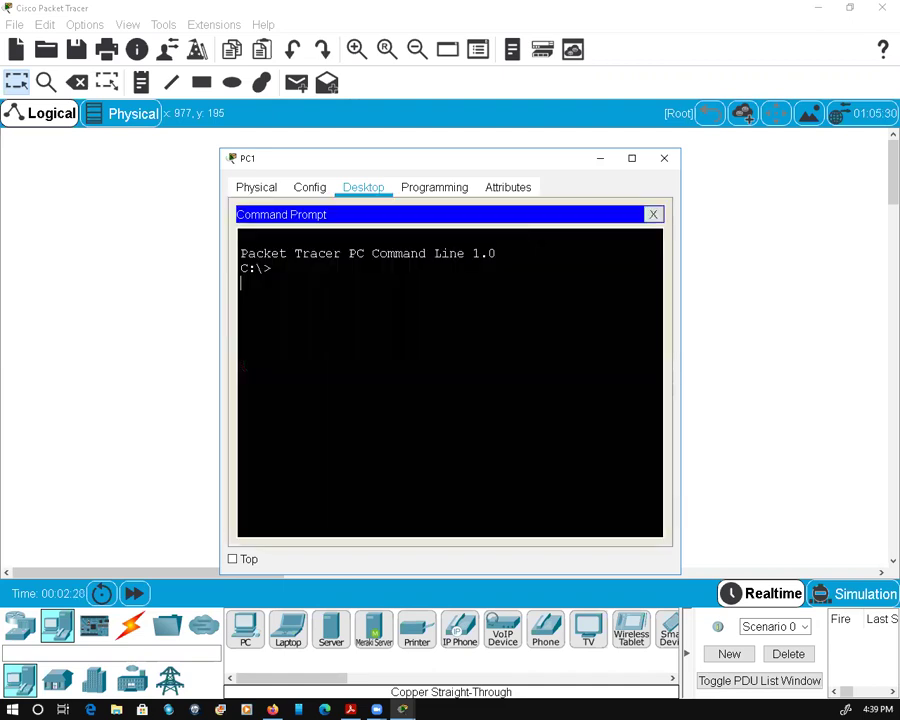
type("ipconfig")
key("Return")
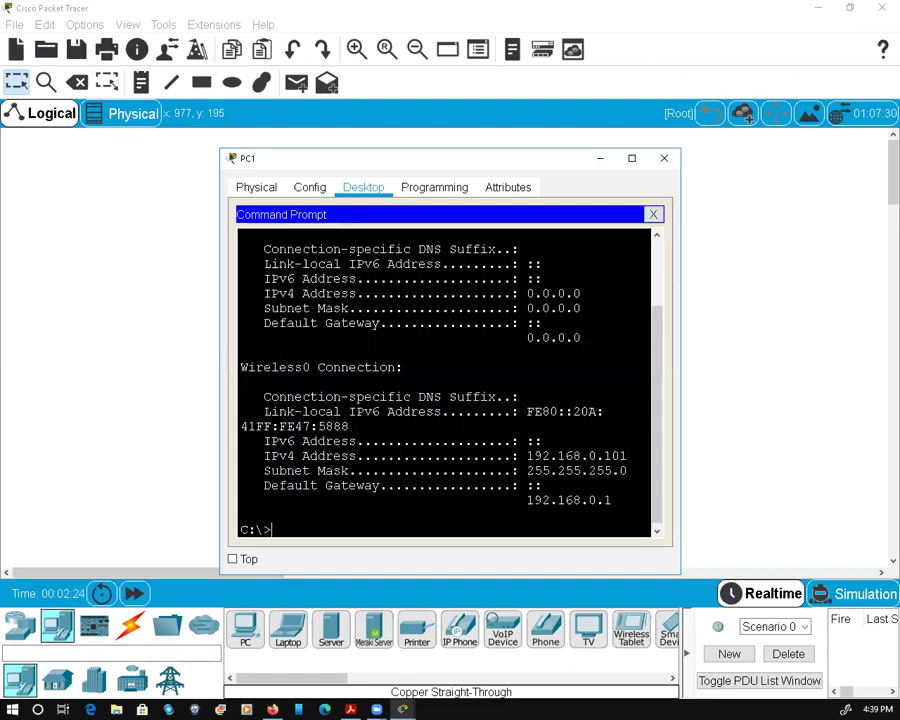
type("ping 19")
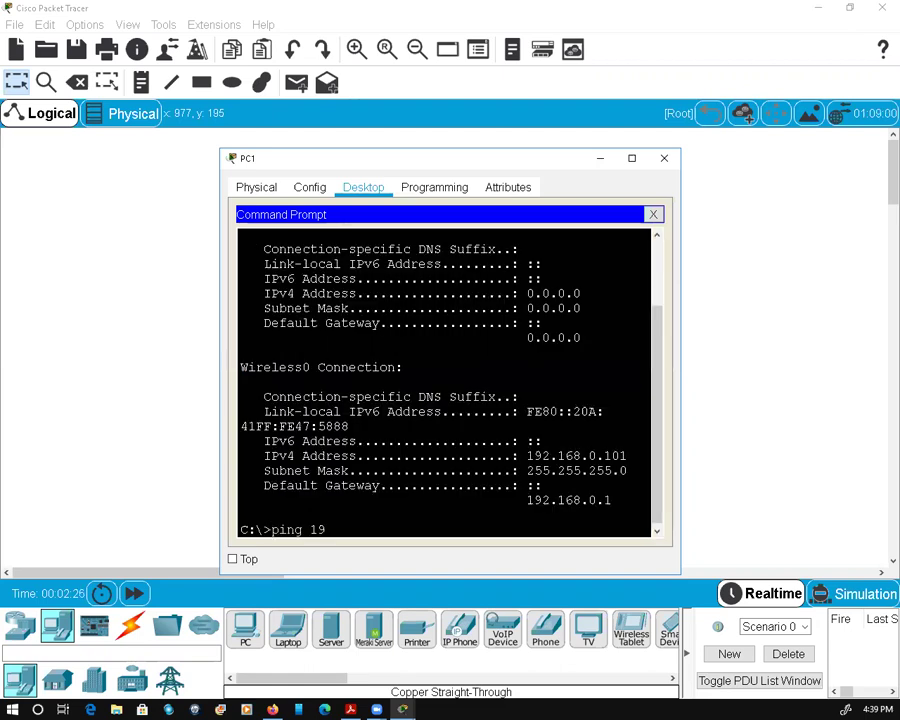
type("2.168")
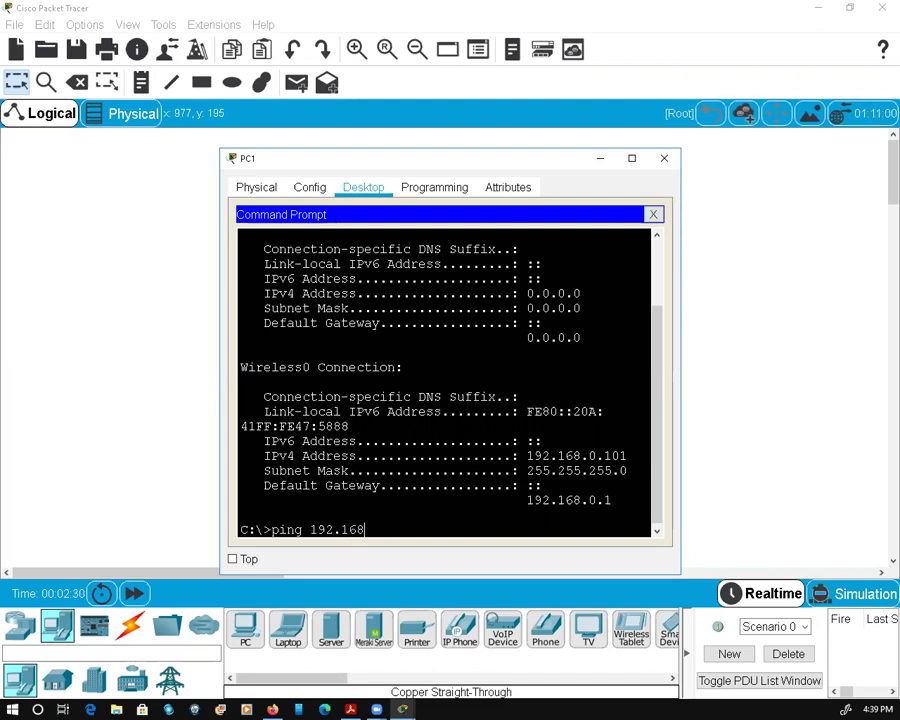
type(".0.")
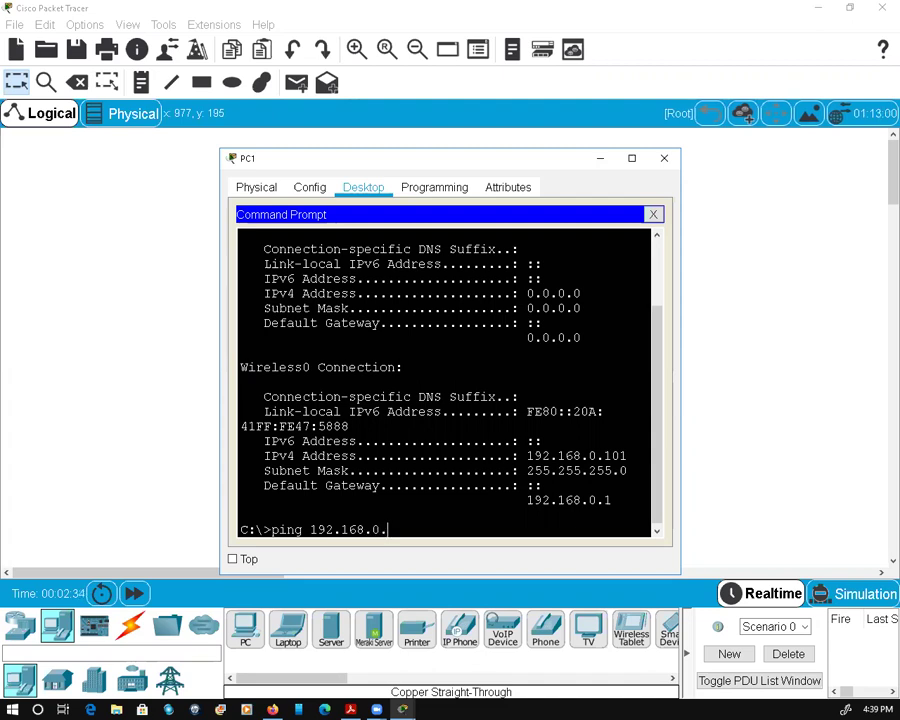
type("100")
key("Return")
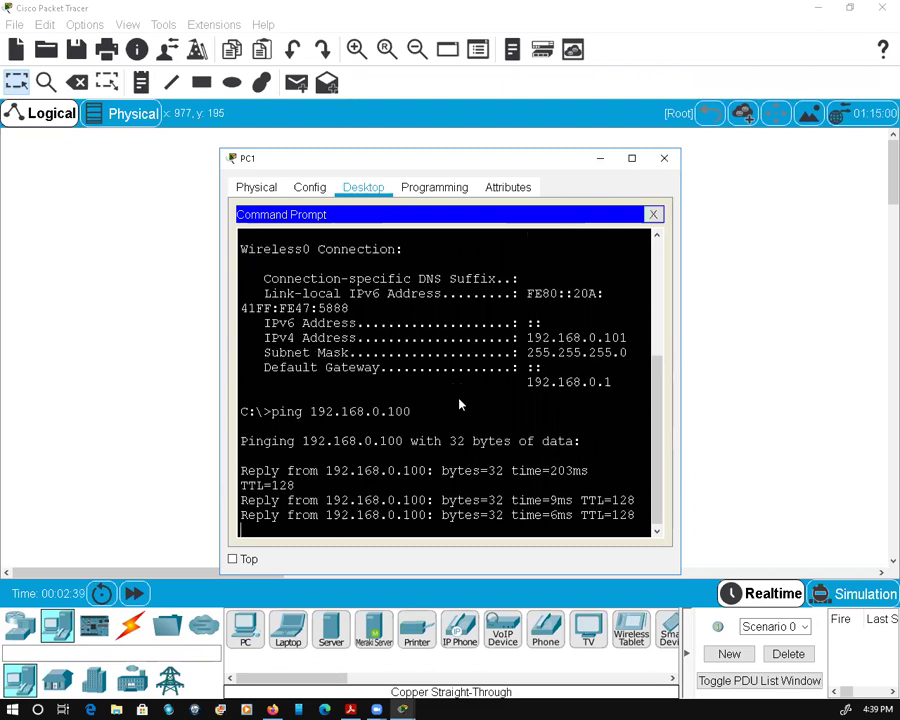
key("alt+F4")
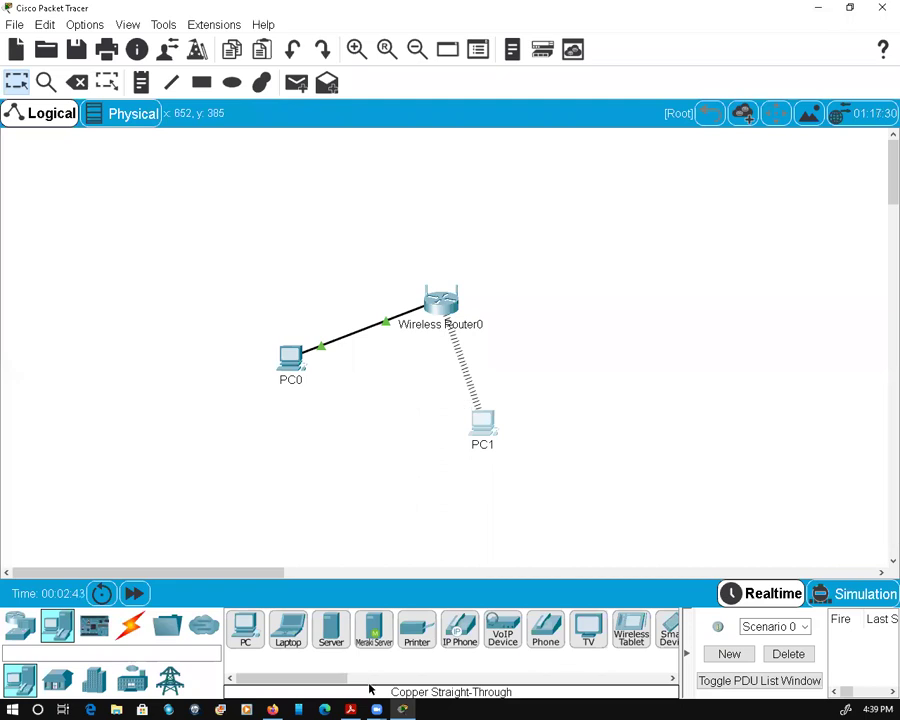
Step: Highlight the slide's 'log in to the router from a web browser' step, then return to Packet Tracer
key("alt+Tab")
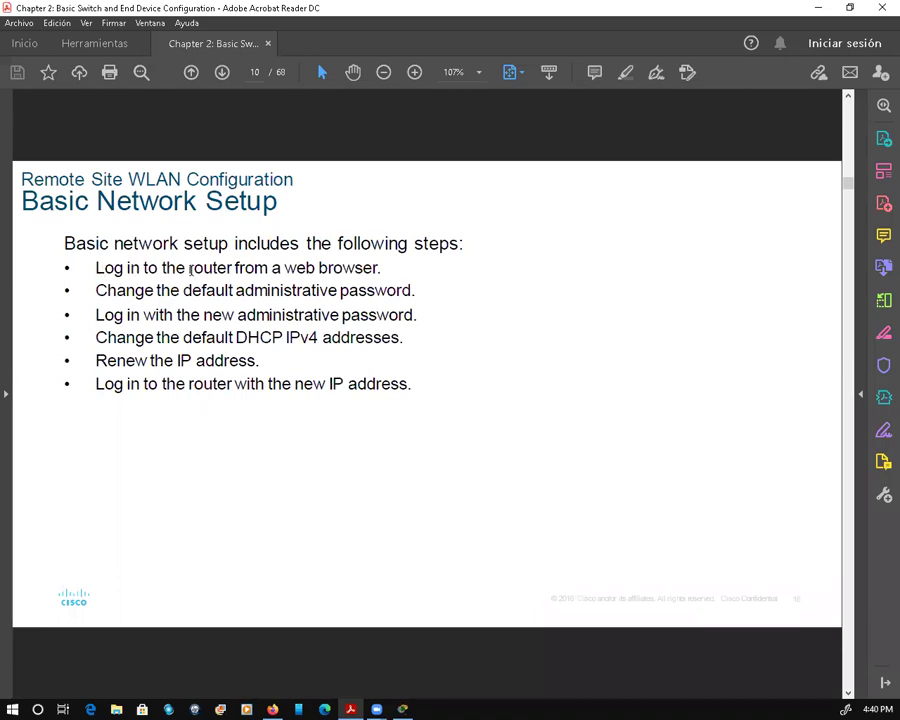
triple_click(352, 270)
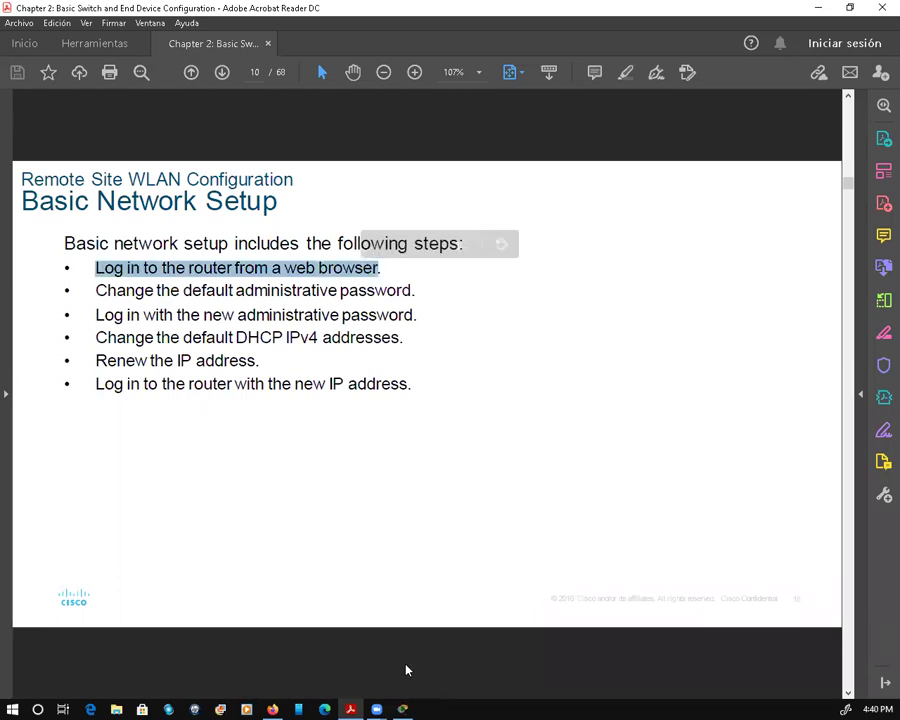
key("alt+Tab")
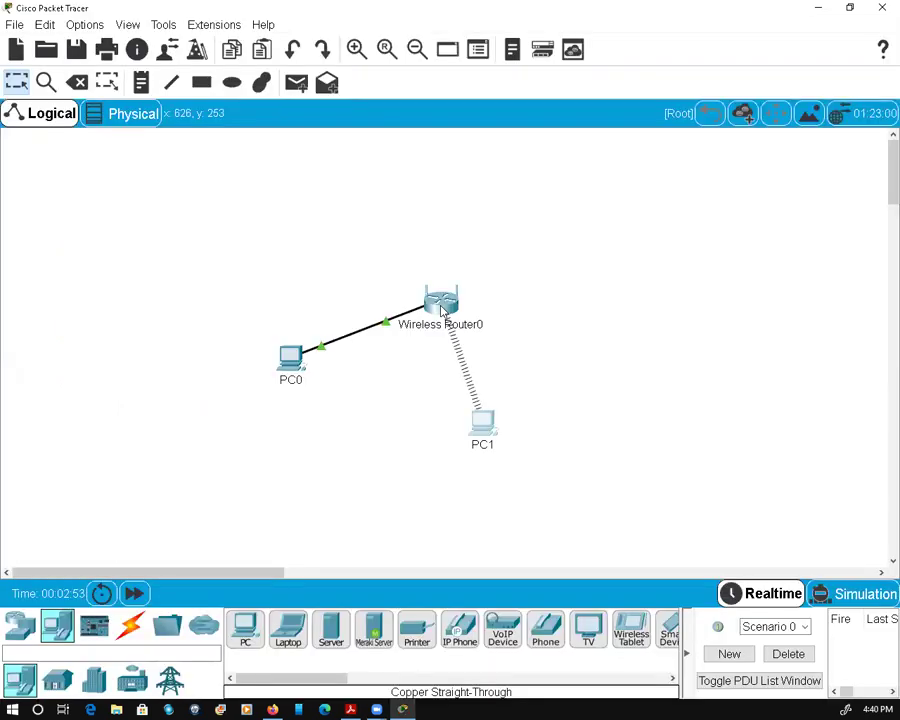
Step: Run ipconfig on PC0's command prompt and highlight its address 192.168.0.100
left_click(289, 362)
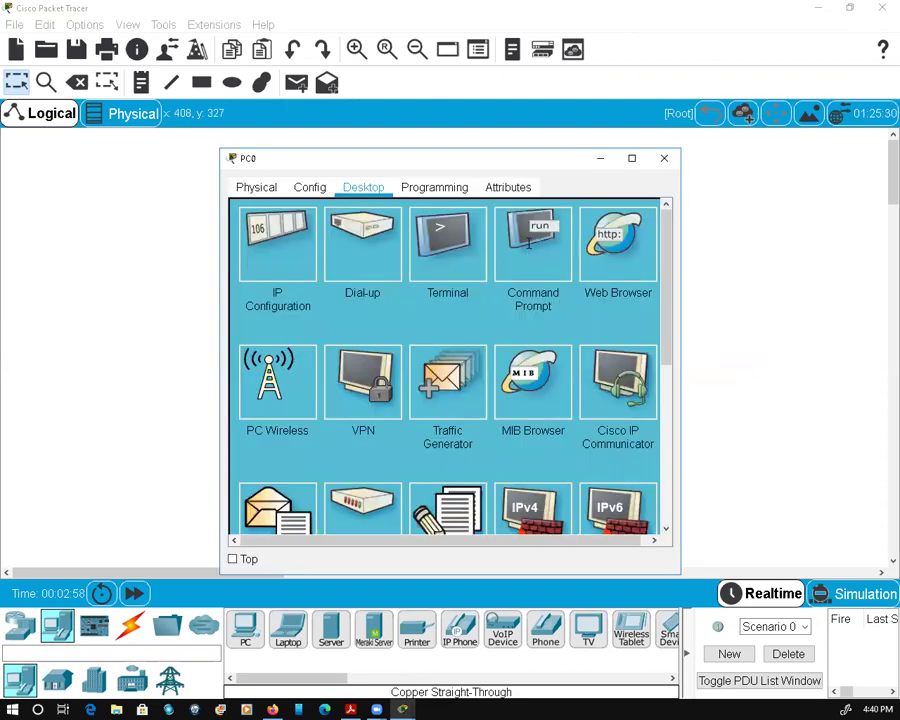
left_click(529, 243)
type("ipconfig")
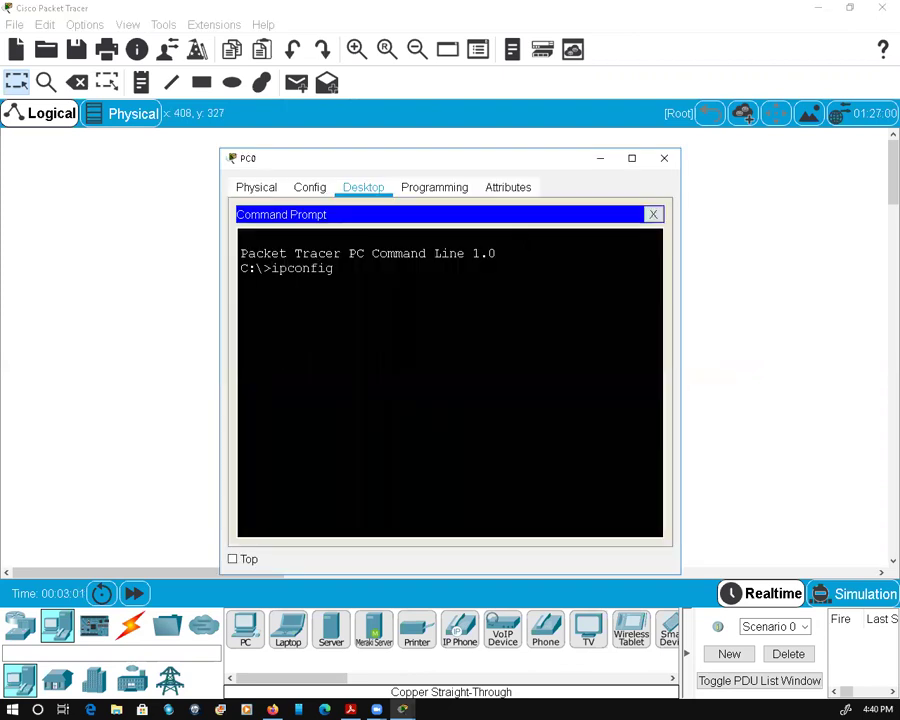
key("Return")
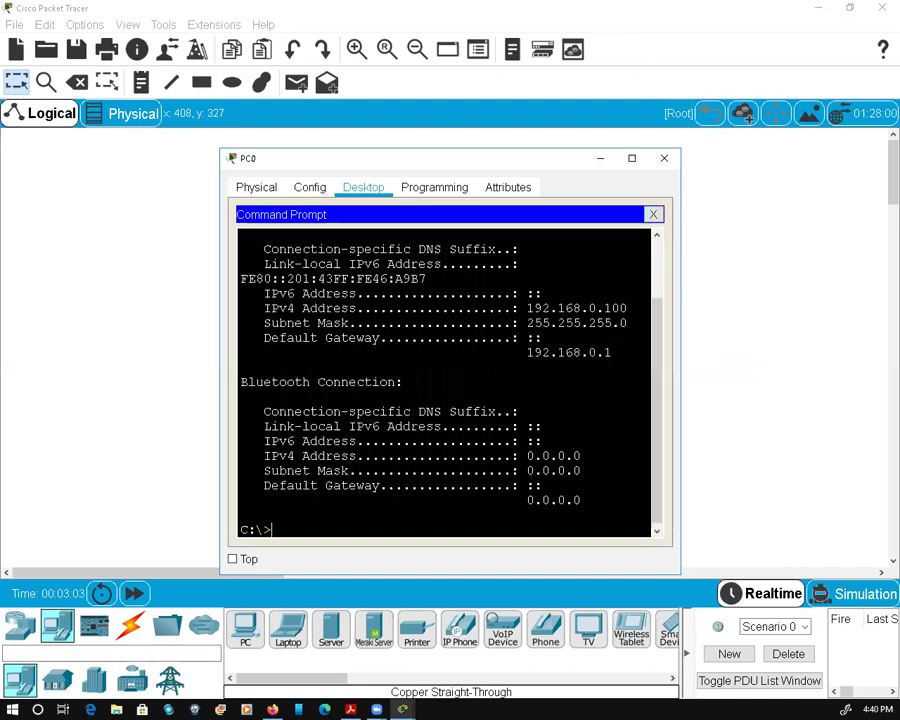
left_click_drag(527, 308, 627, 308)
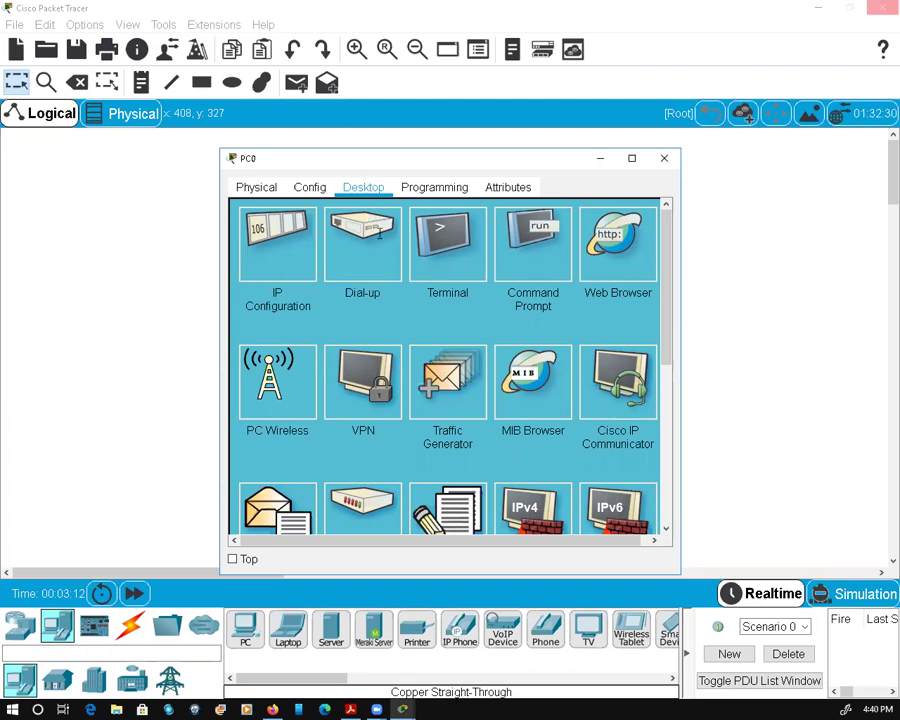
Step: In PC0's web browser, load the router address 192.168.0.1
left_click(617, 245)
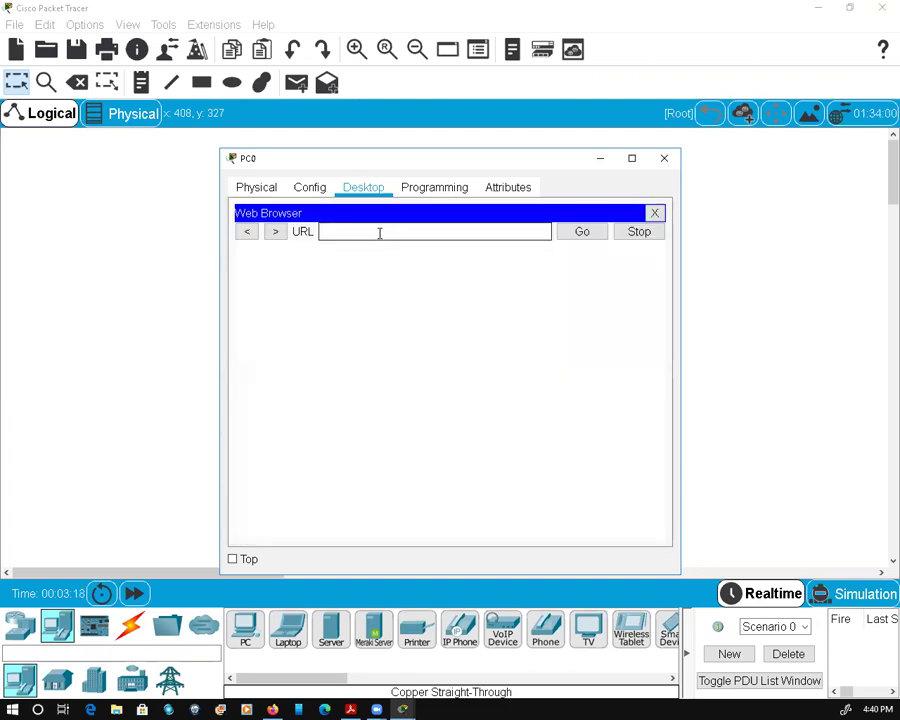
left_click(386, 231)
type("192.168.")
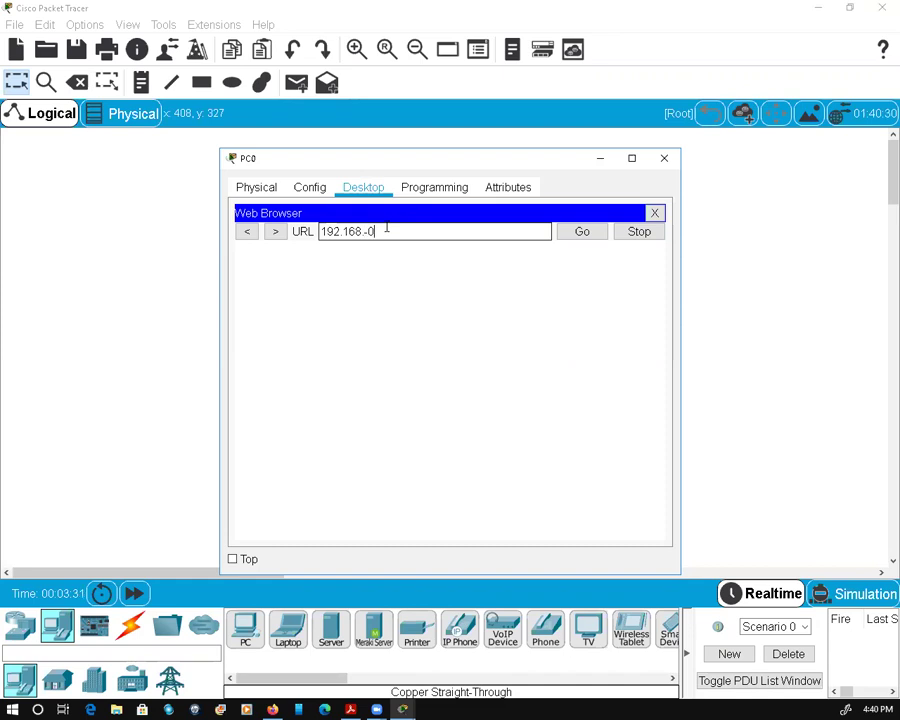
key("BackSpace")
key("BackSpace")
type("0")
key("Return")
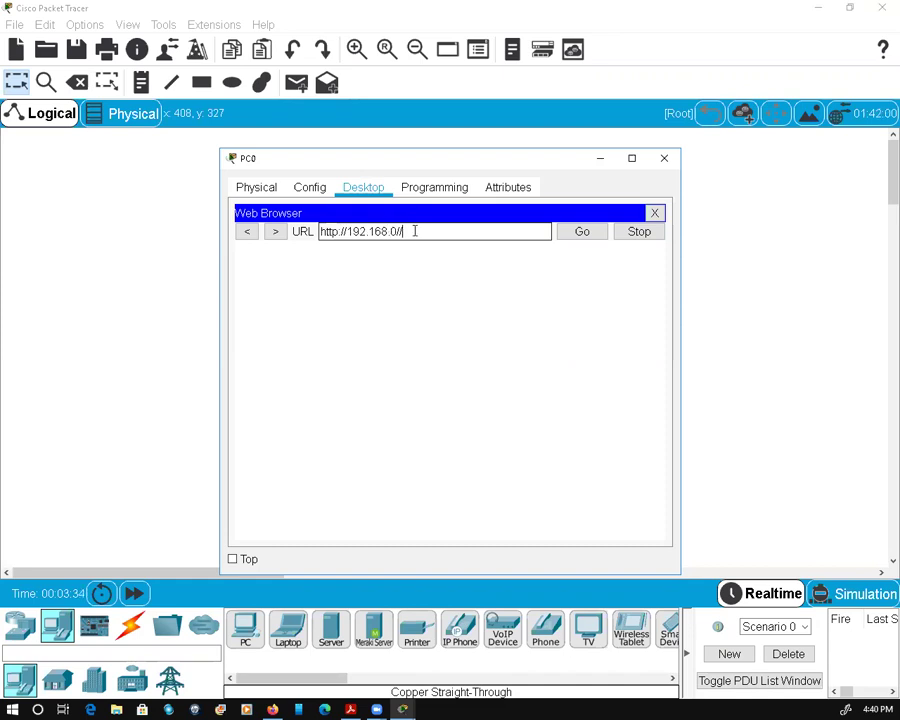
key("BackSpace")
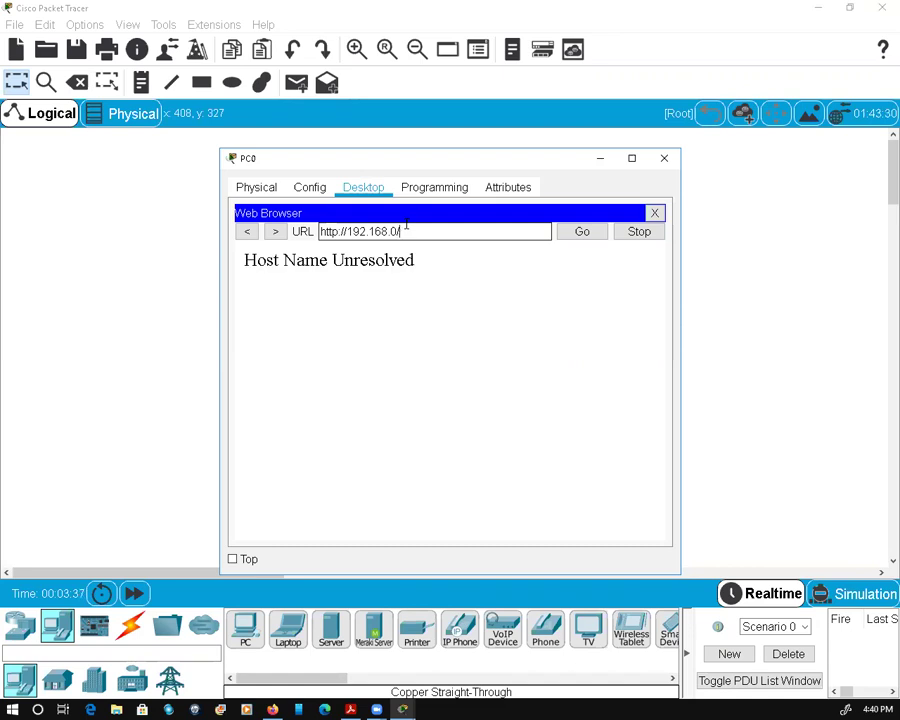
key("BackSpace")
type(".1")
key("Return")
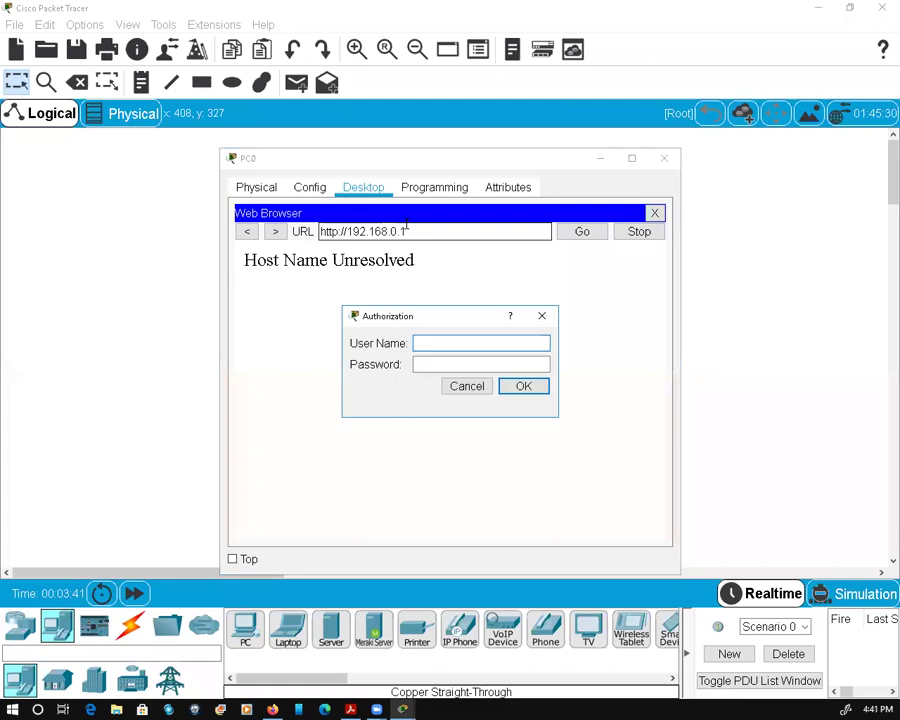
Step: Pass the Authorization prompt to view the router's Setup page, then close PC0's window
type("a")
key("Return")
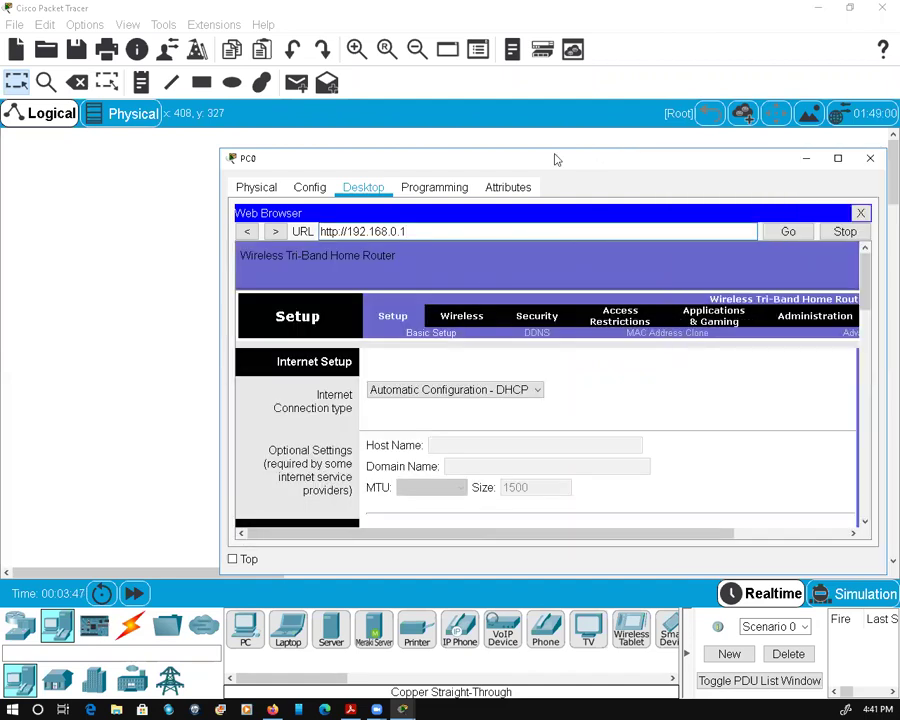
left_click_drag(557, 160, 435, 128)
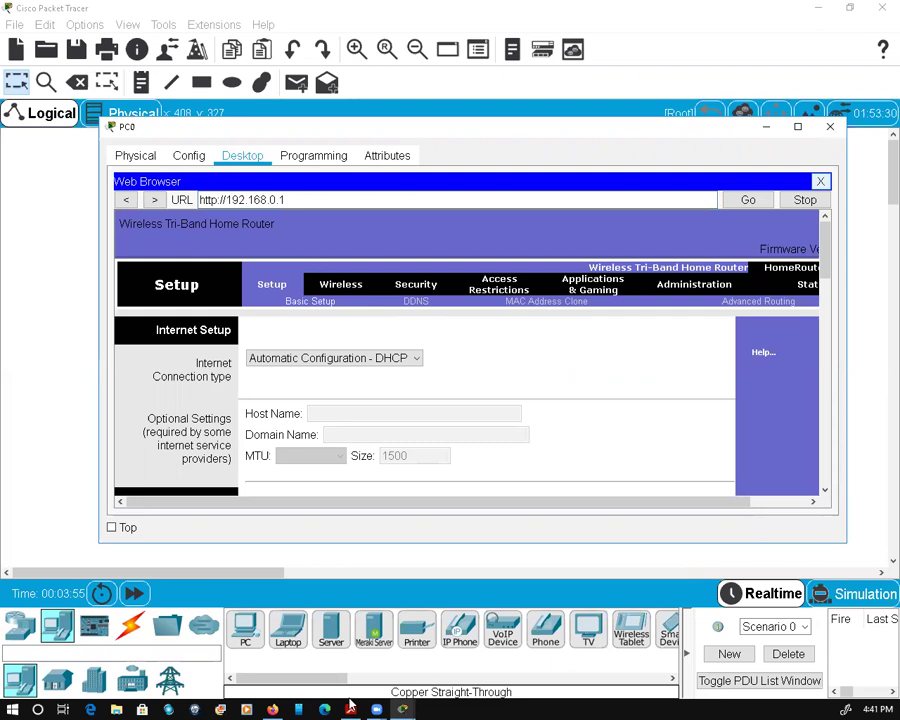
key("alt+F4")
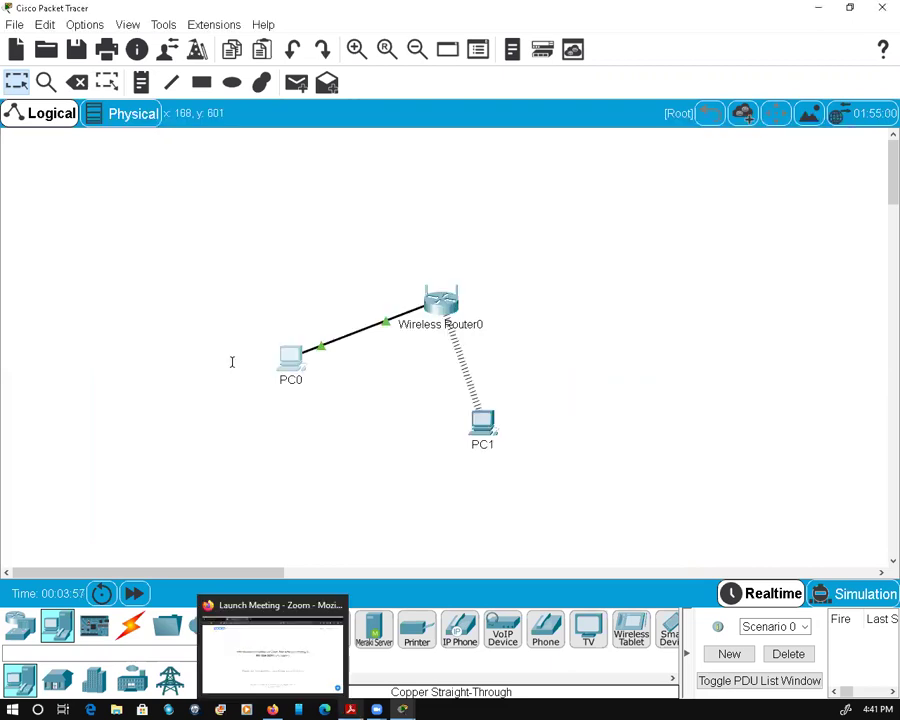
key("alt+Tab")
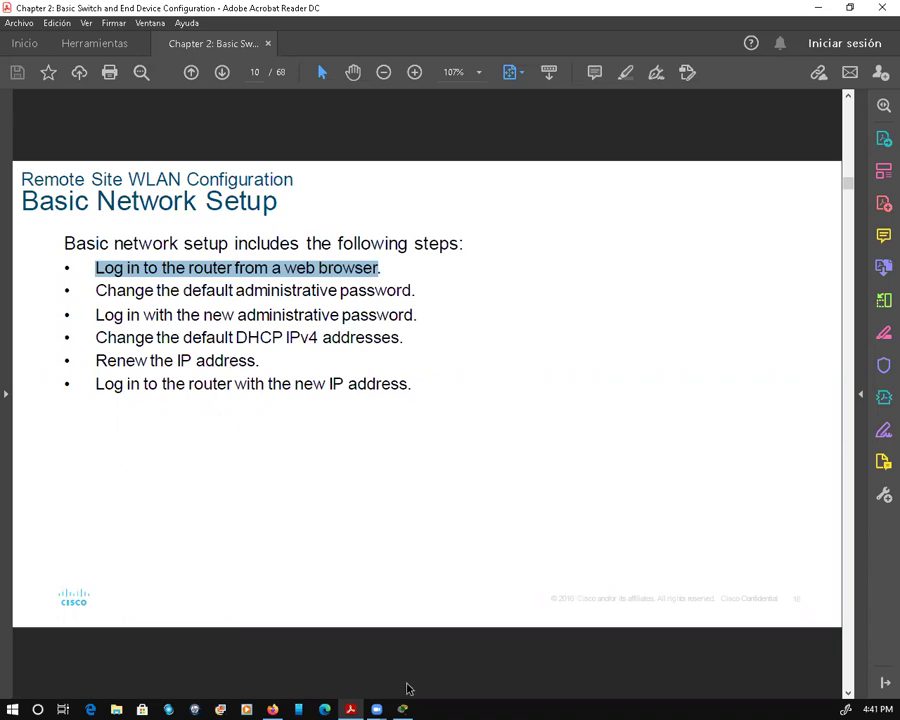
mouse_move(403, 703)
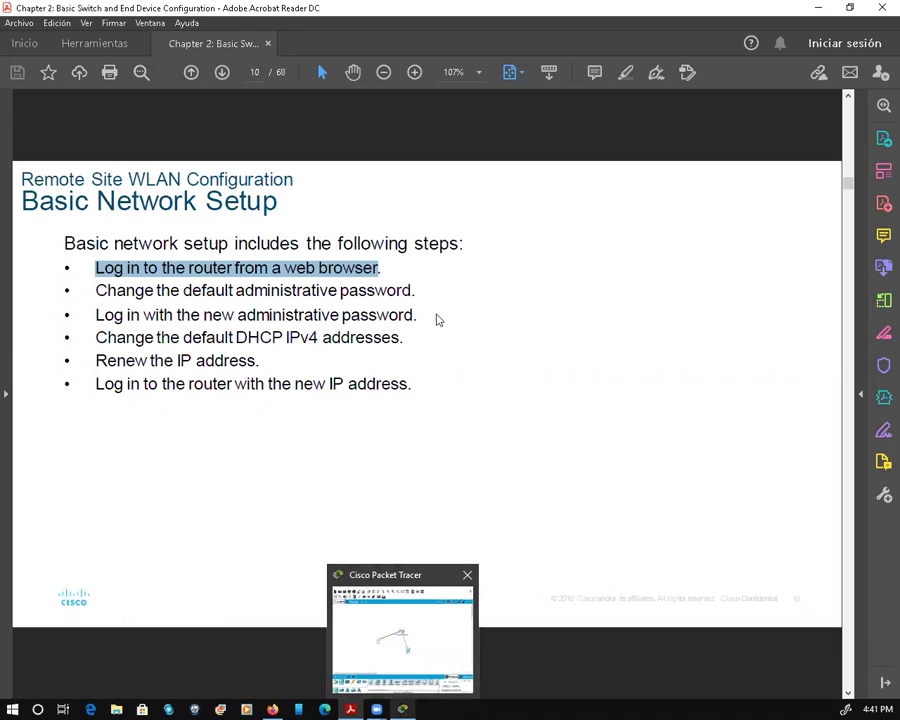
key("alt+Tab")
mouse_move(437, 318)
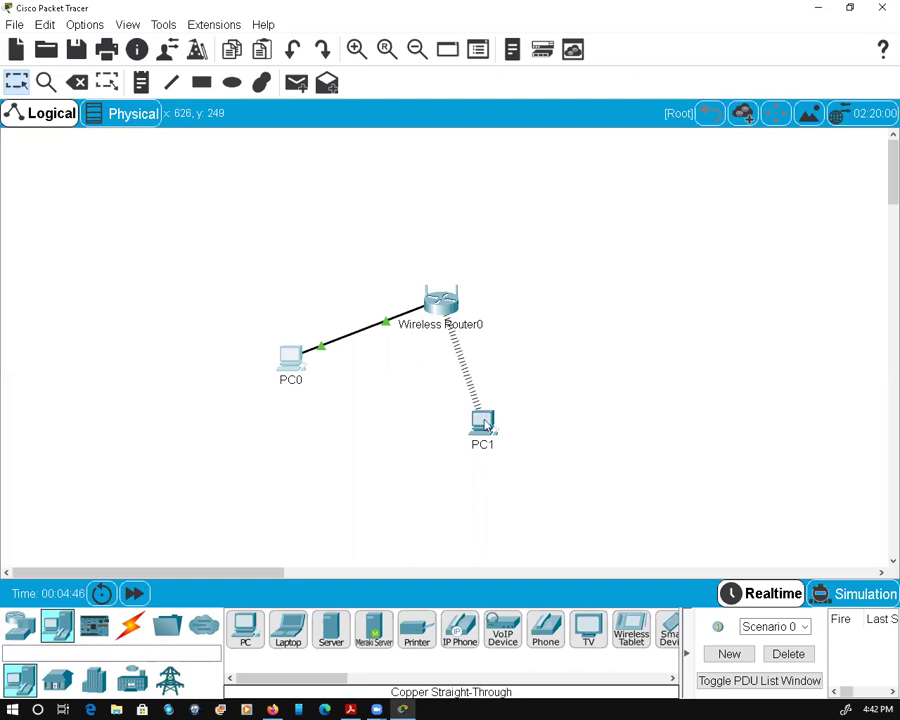
left_click_drag(441, 298, 422, 274)
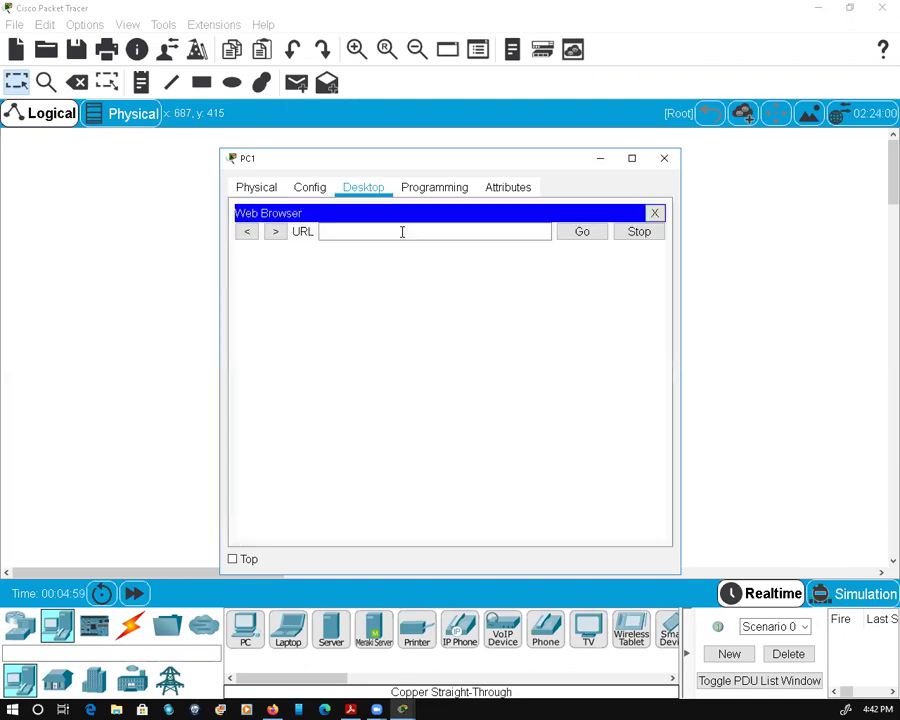
left_click(402, 231)
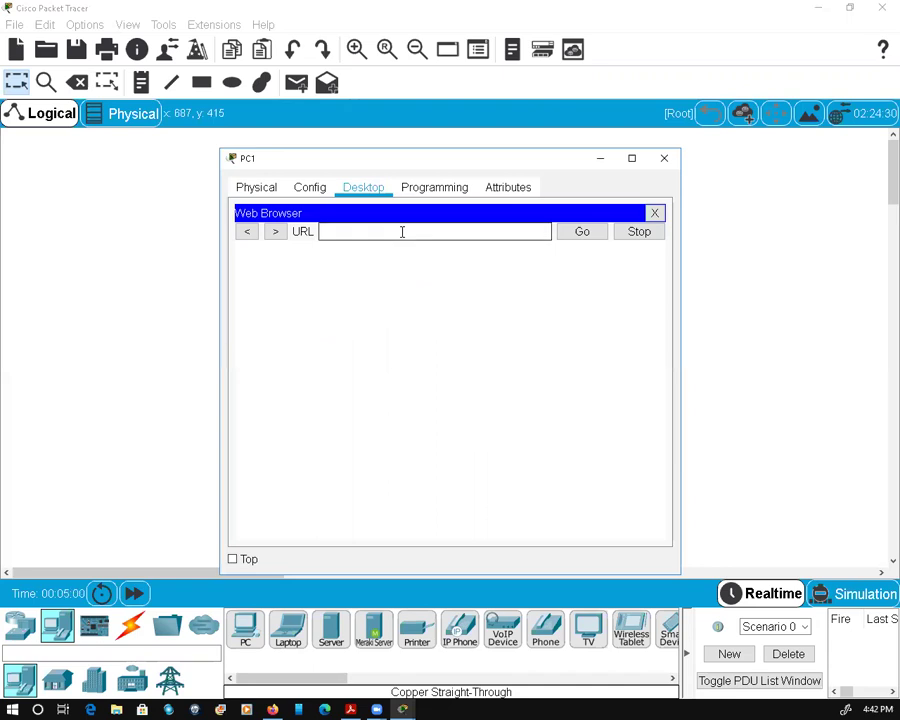
type("http://192.168.0")
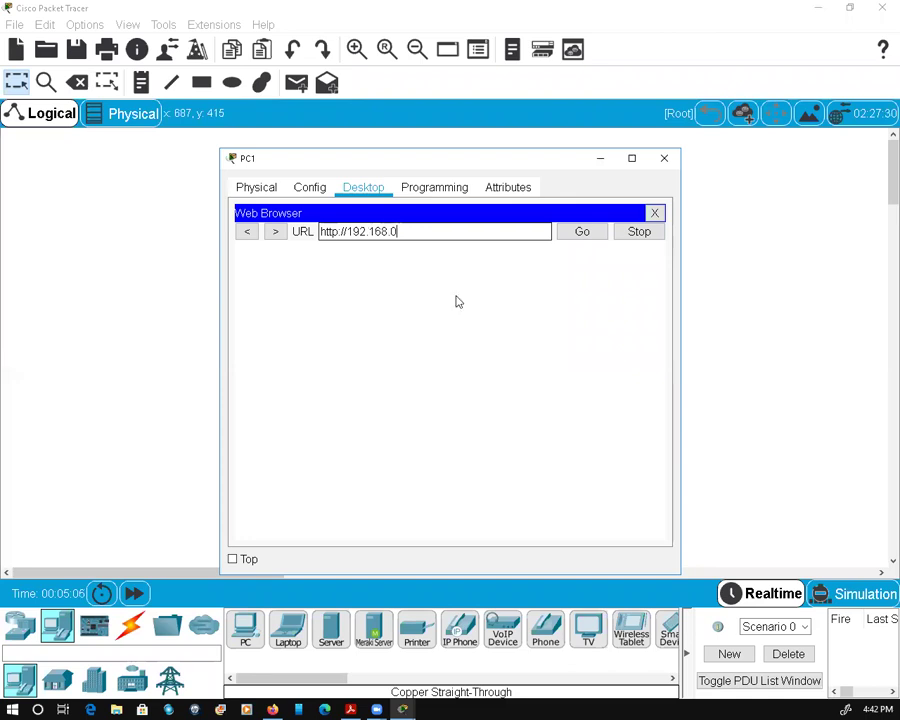
type(".1")
key("Return")
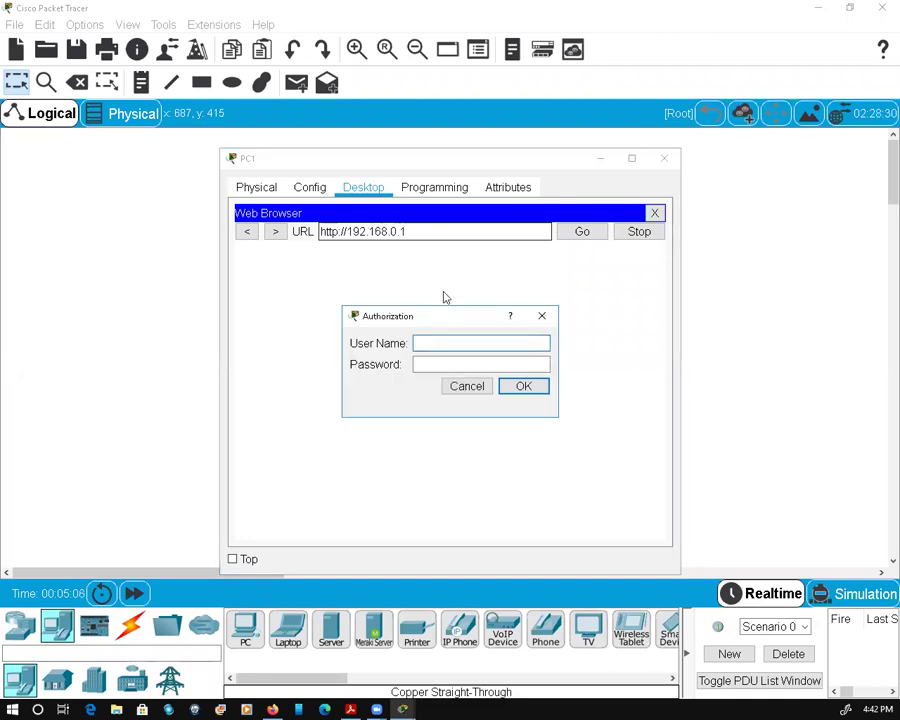
Step: Enter the router's login username in the Authorization dialog and submit it
type("admin")
key("Tab")
key("Return")
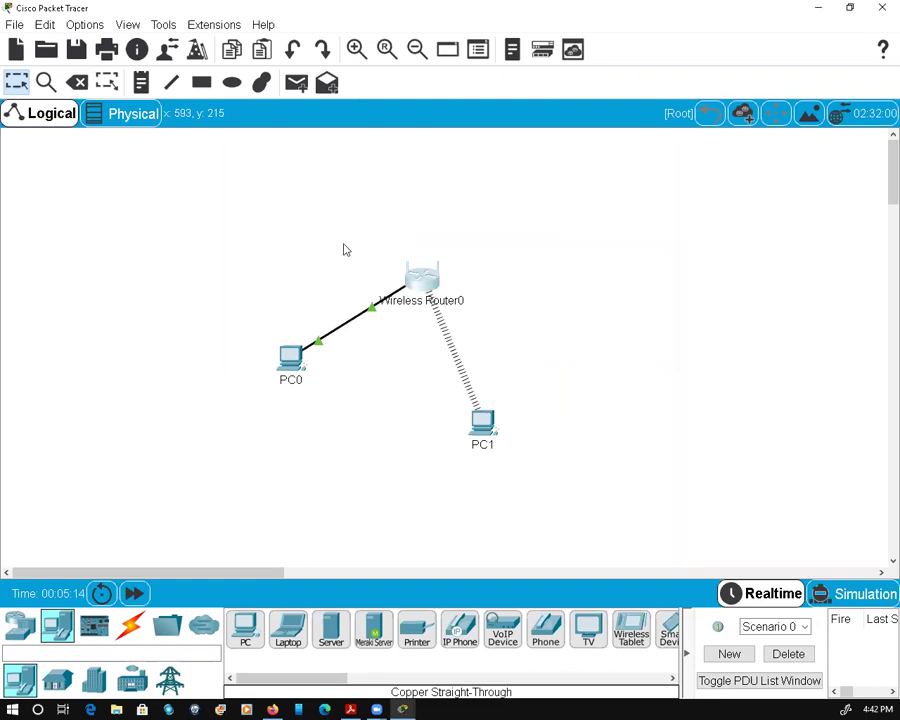
left_click(422, 276)
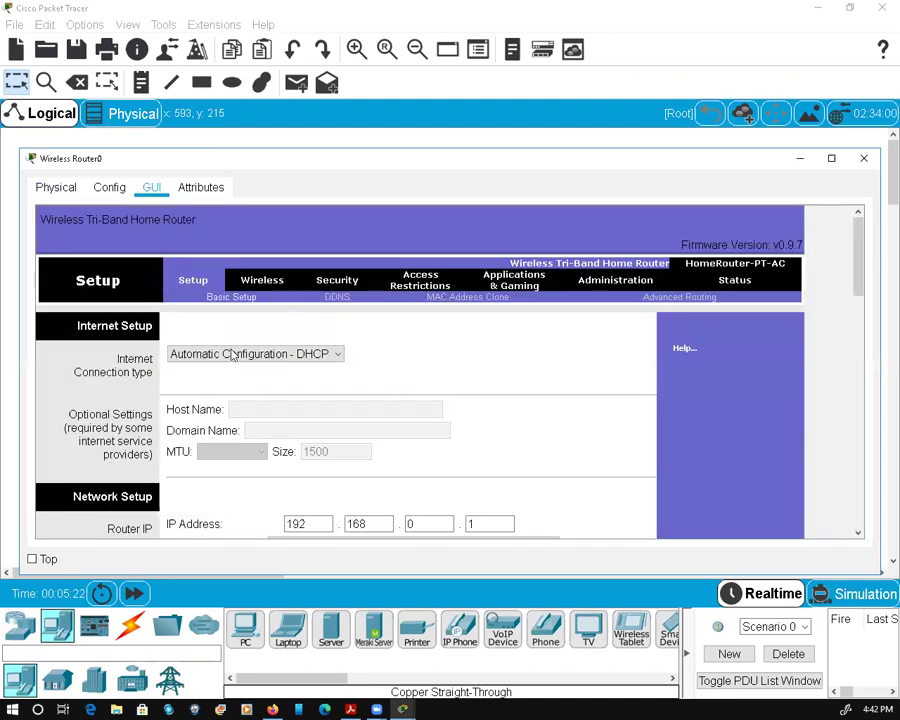
scroll(231, 355, "down", 1)
scroll(232, 357, "down", 2)
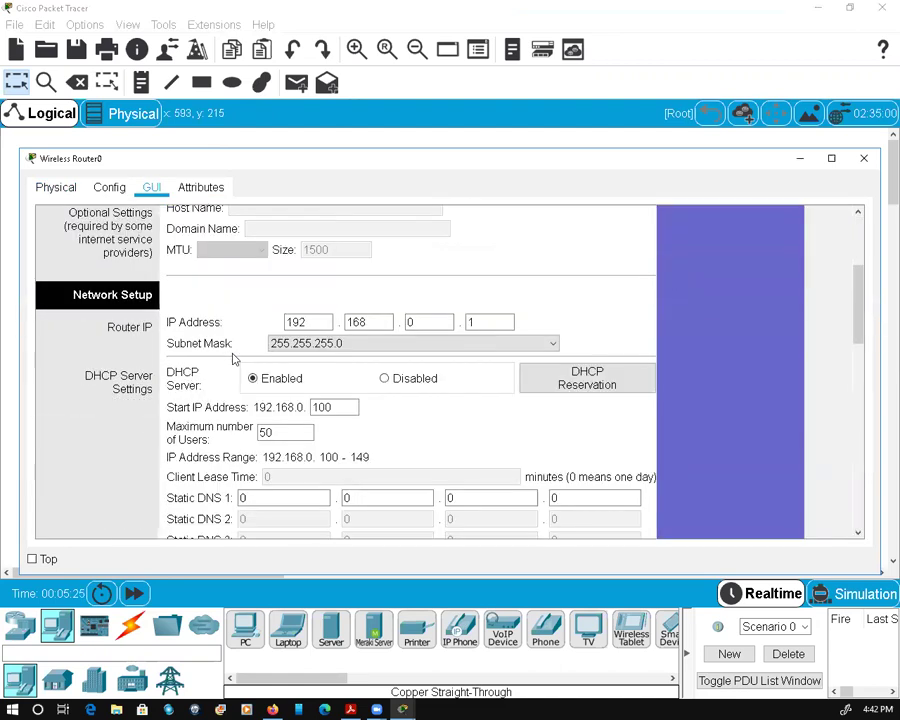
scroll(274, 451, "down", 2)
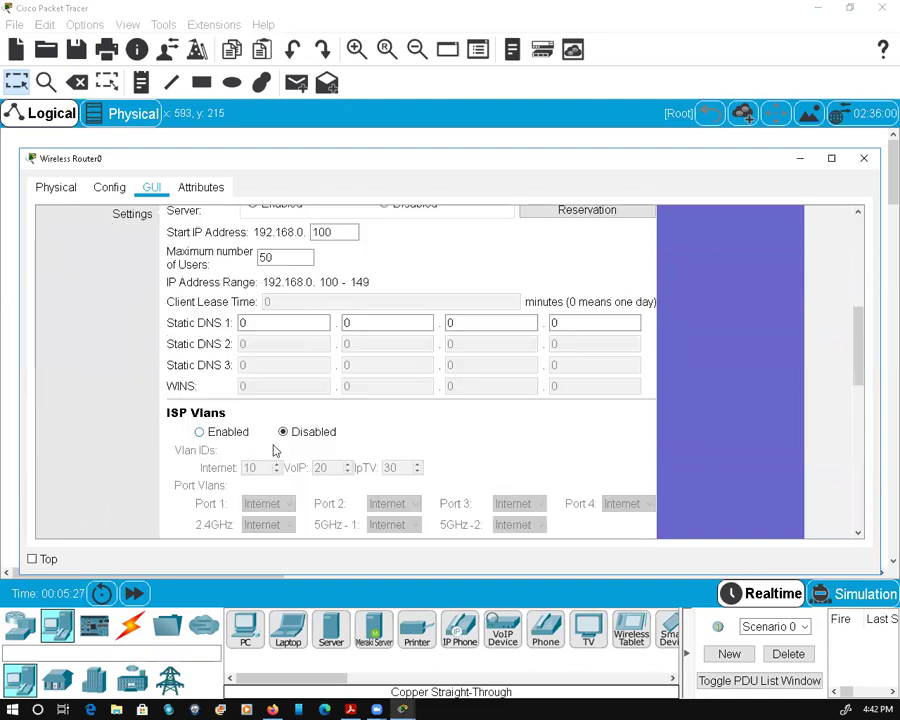
scroll(274, 451, "down", 3)
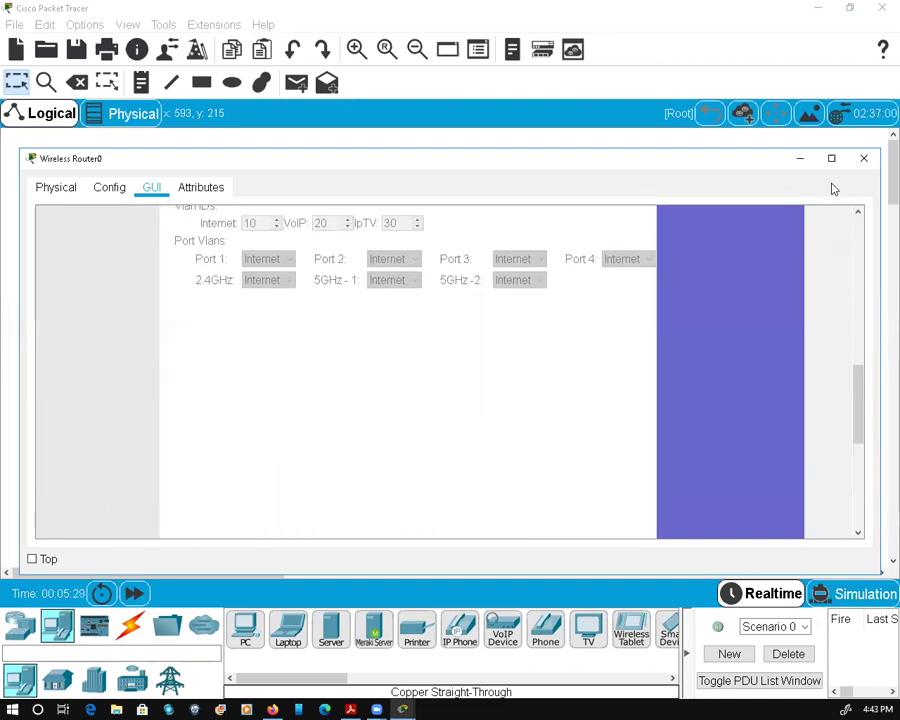
scroll(833, 187, "up", 10)
key("alt+F4")
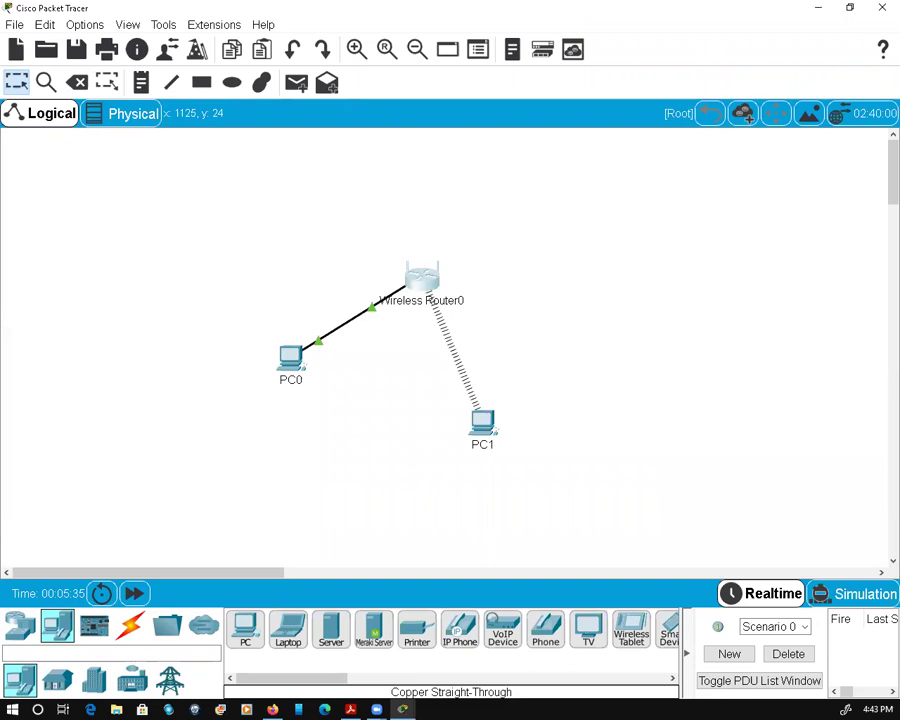
Step: Clear the highlight in the slides PDF and scroll to slide 11, 'Basic Wireless Setup'
key("alt+Tab")
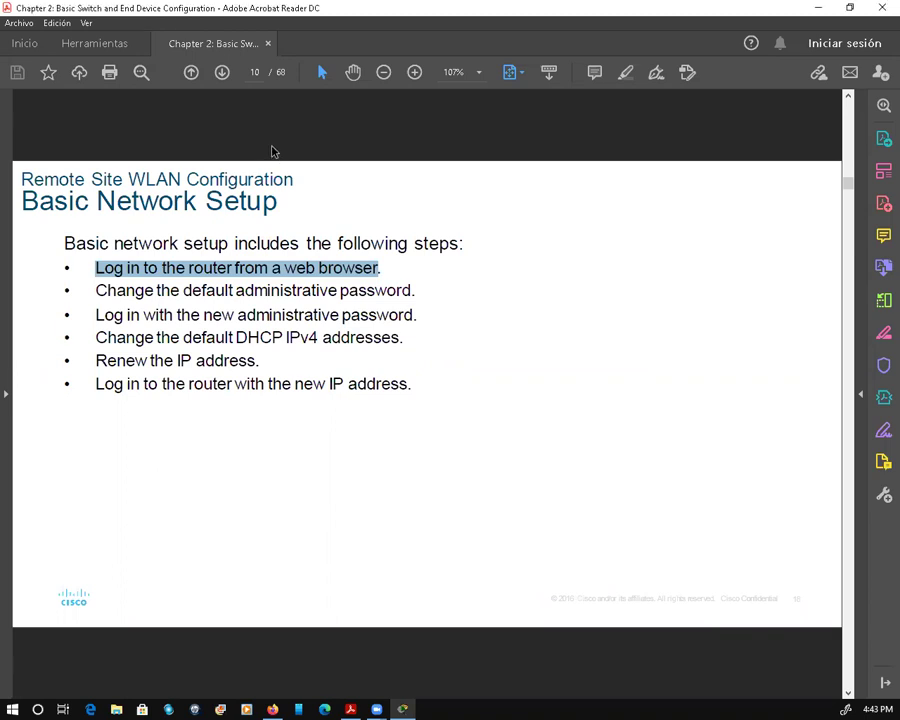
left_click(271, 151)
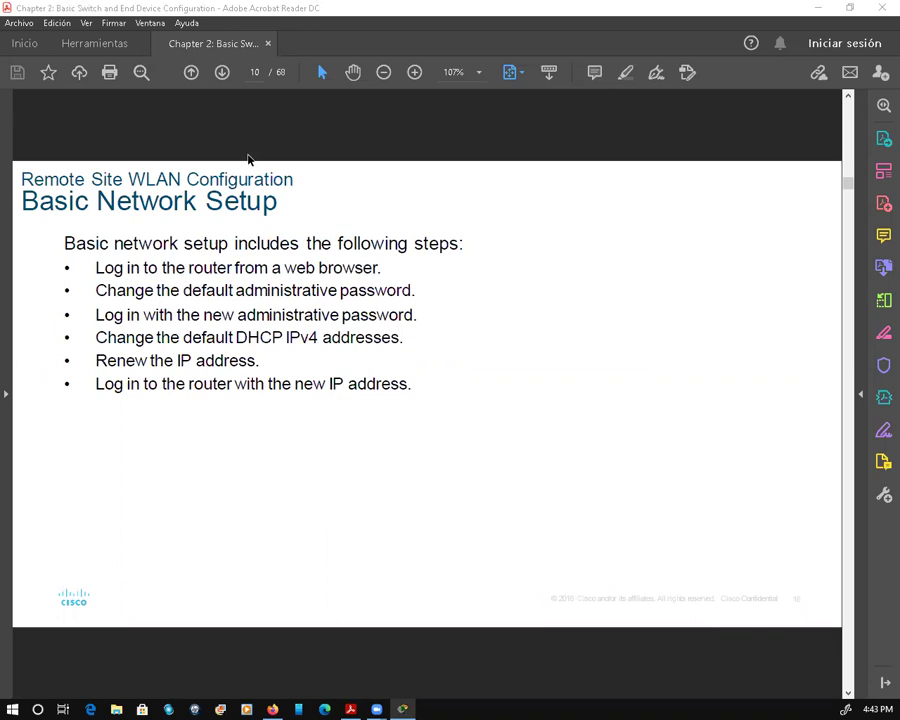
scroll(246, 156, "down", 1)
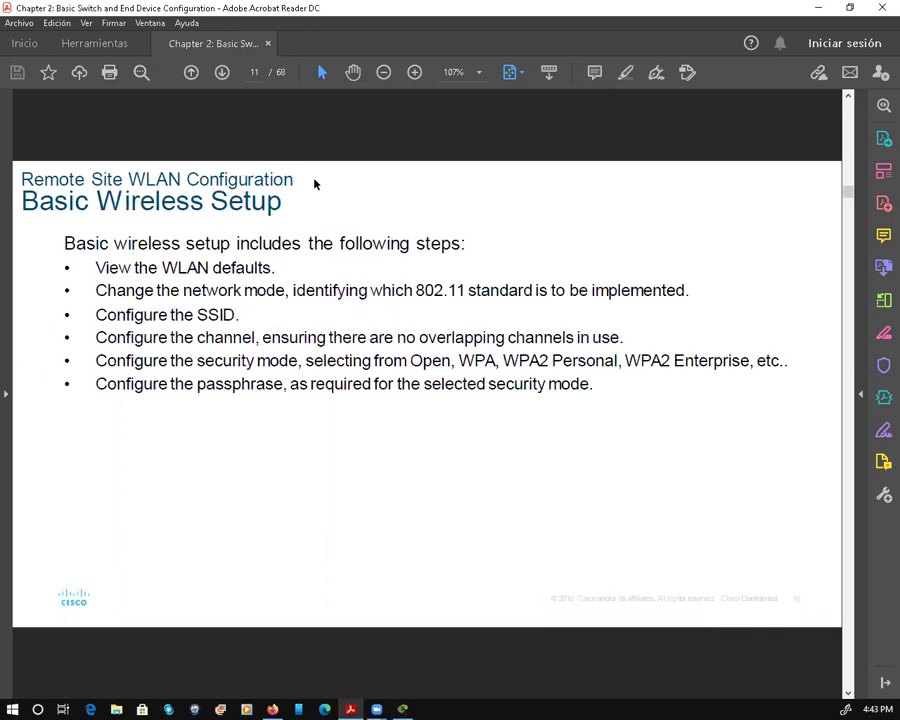
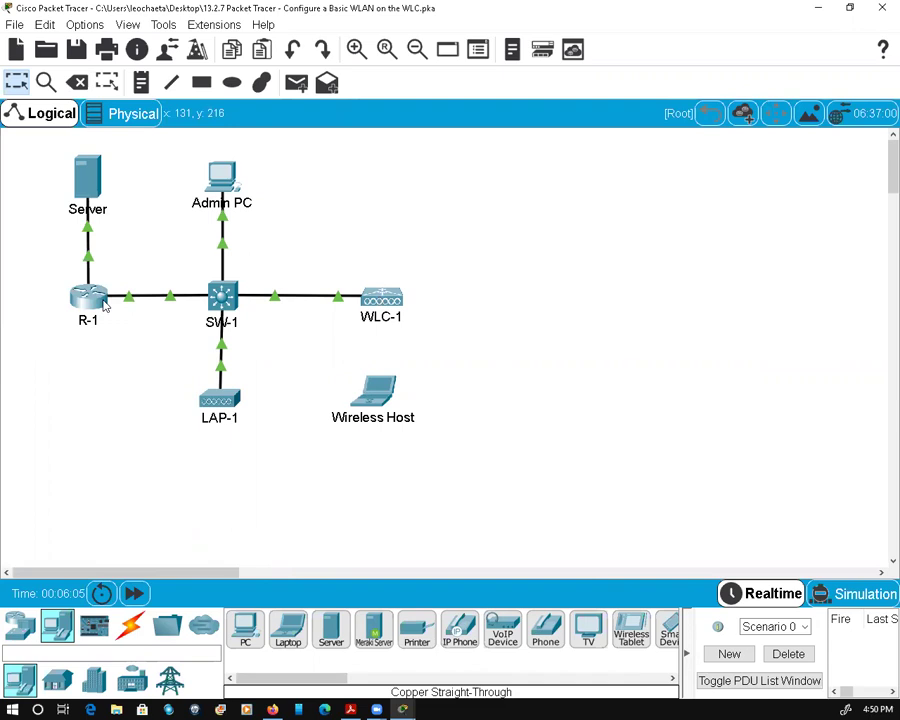
Step: Check the addressing of R-1 and Admin PC, then bring up WLC-1's device window
mouse_move(101, 309)
mouse_move(222, 182)
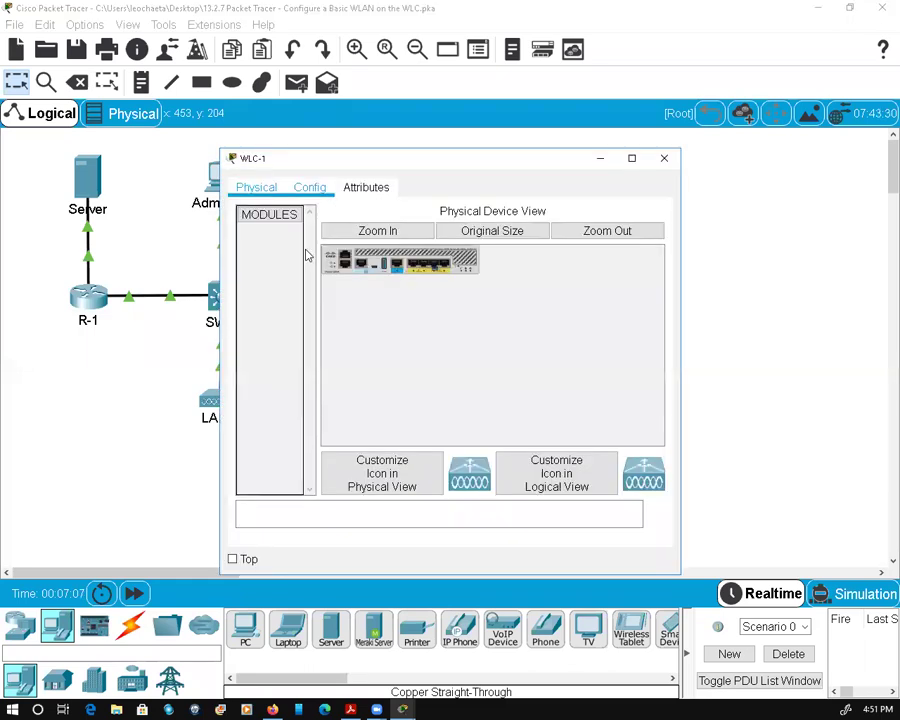
Step: Set WLC-1's management gateway to 192.168.200.1, select its 192.168.200.254 address, and close the window
left_click(289, 348)
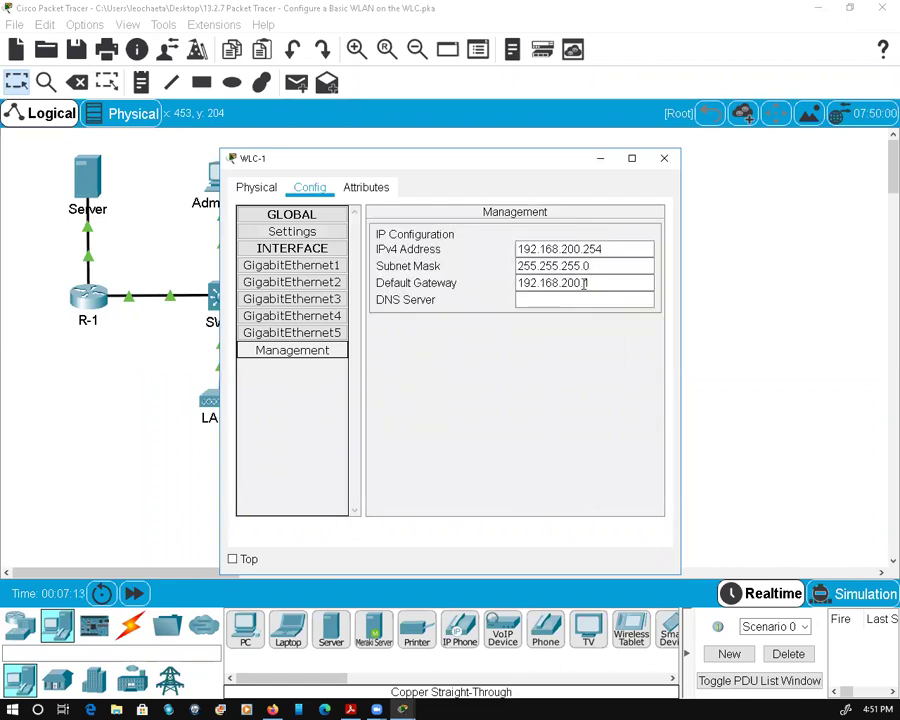
type("1")
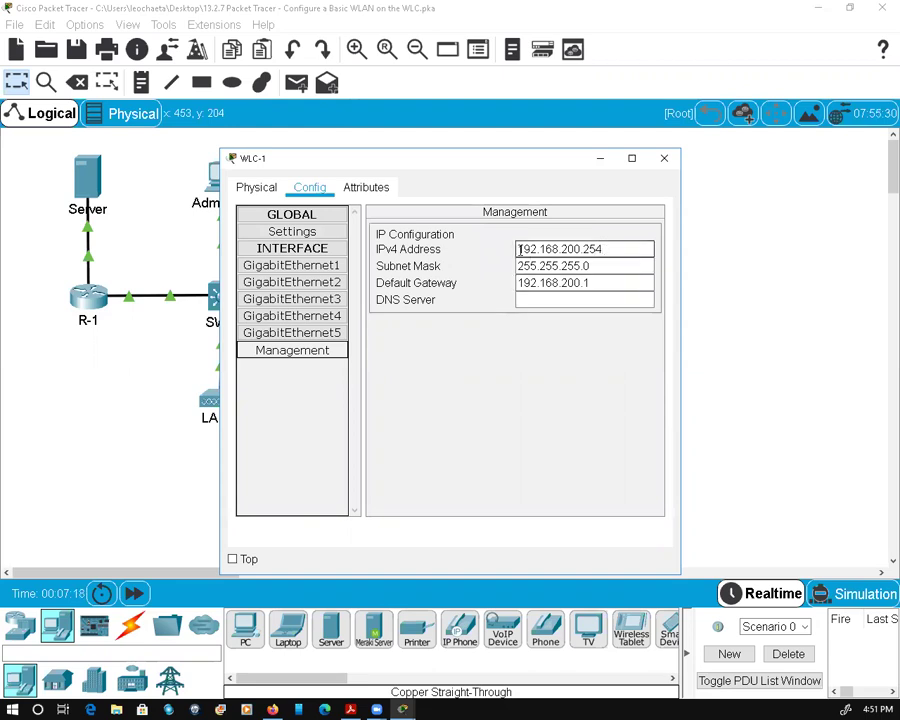
double_click(520, 250)
key("ctrl+c")
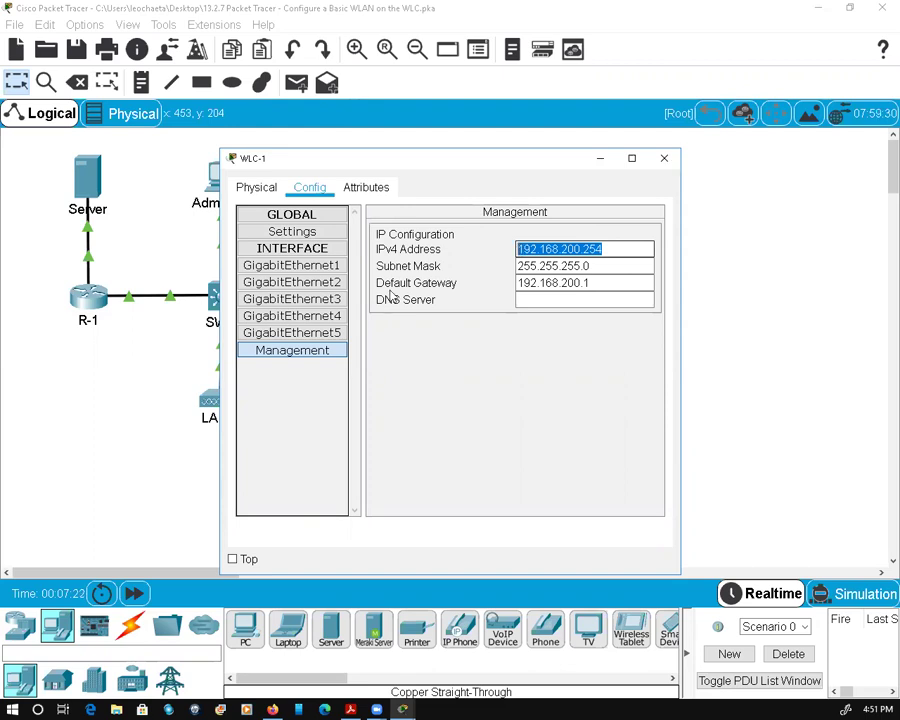
left_click(664, 158)
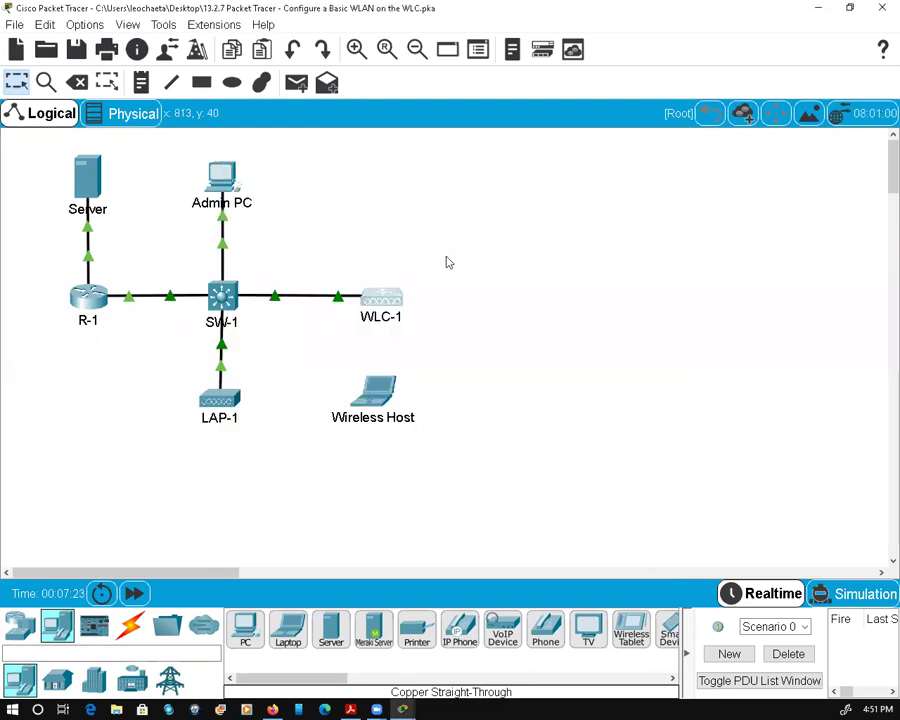
Step: Launch Admin PC's Desktop web browser and begin entering the https controller address
left_click(221, 180)
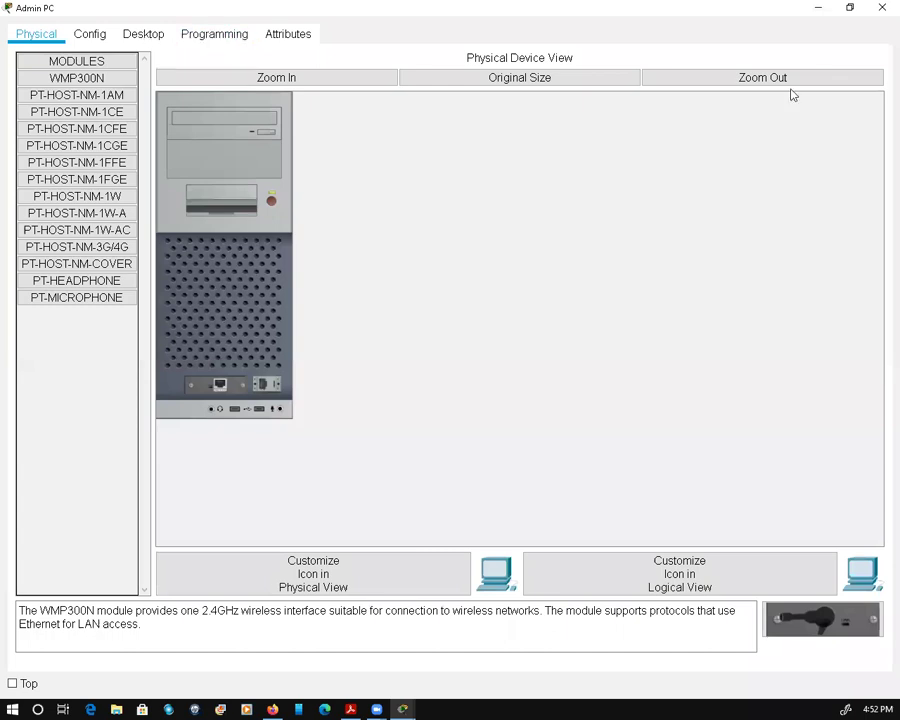
left_click(143, 33)
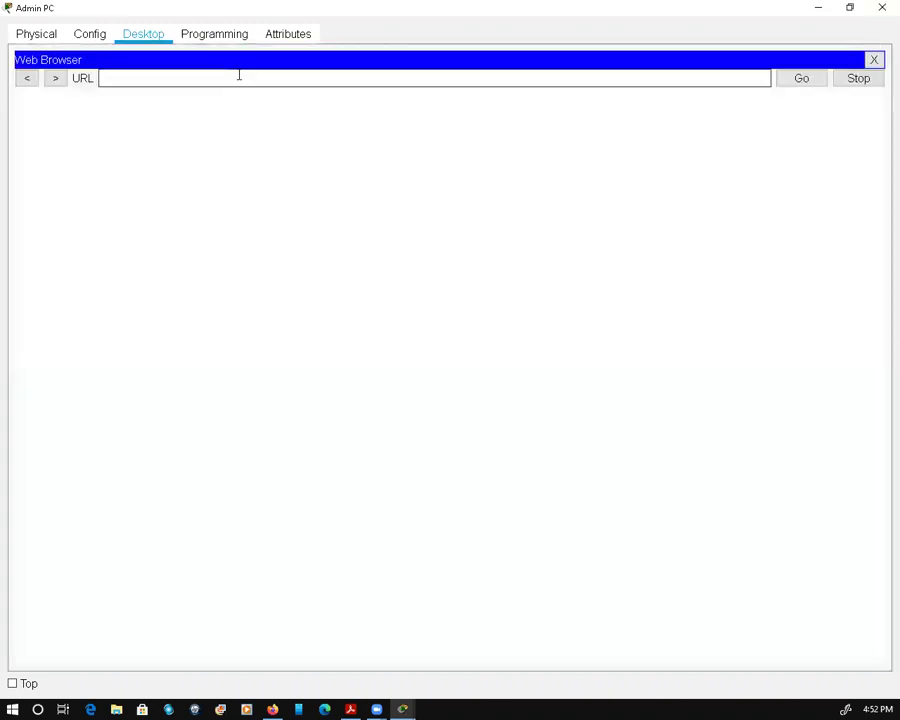
type("http:s")
key("BackSpace")
type("://")
key("ctrl+v")
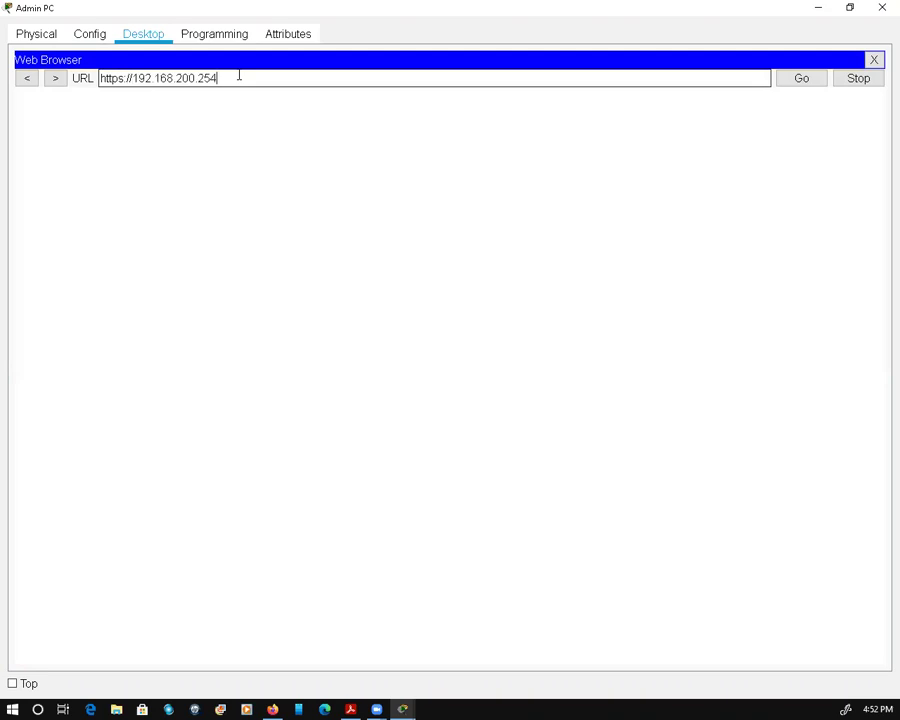
key("Return")
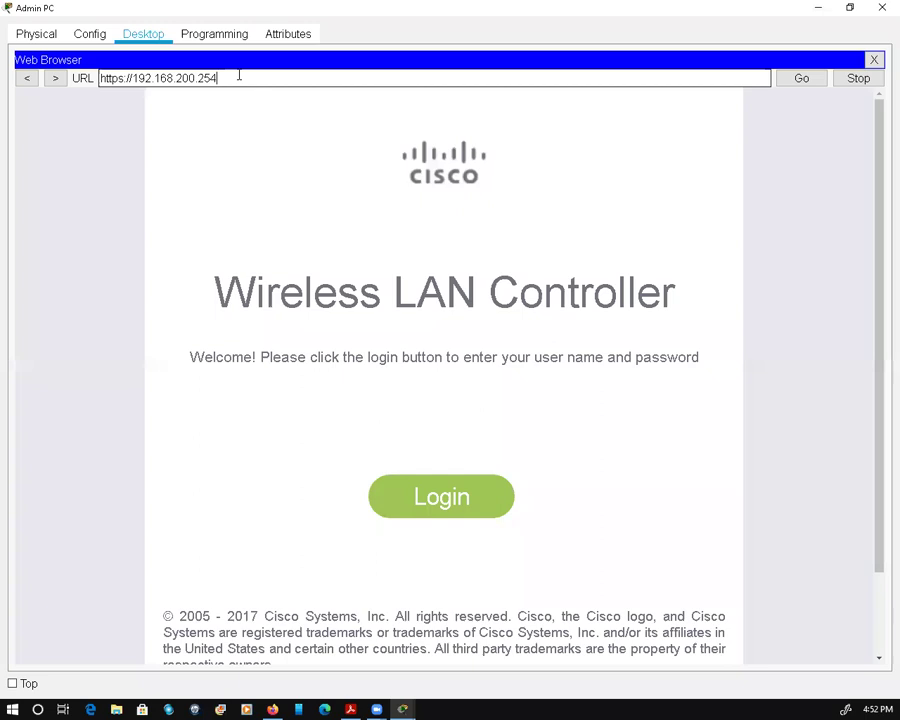
Step: Submit the admin username and account password at the login prompt, then switch to the course slides
left_click(442, 500)
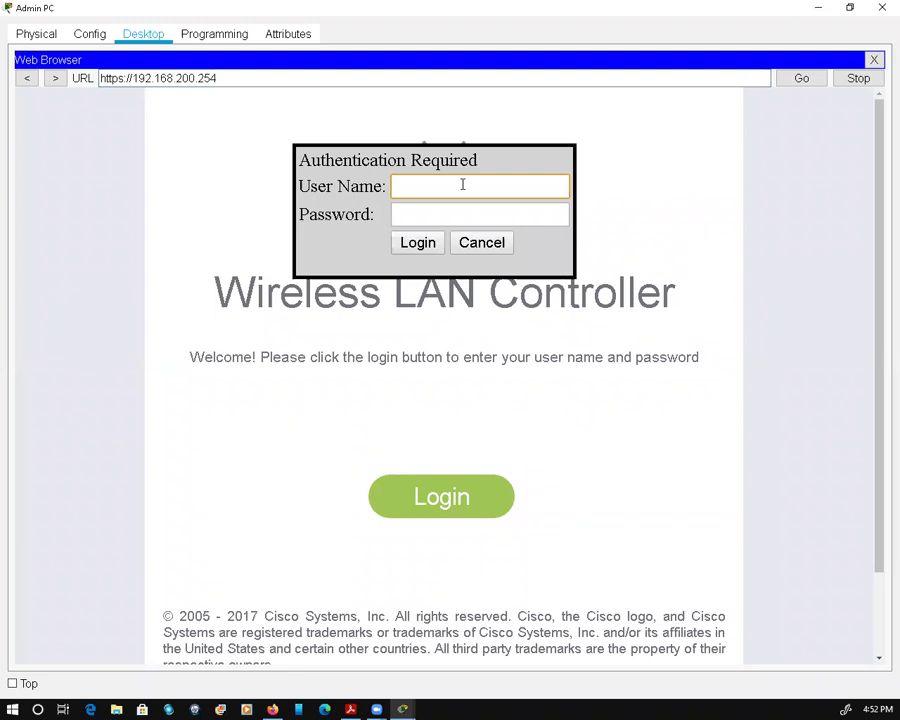
type("admin")
key("Tab")
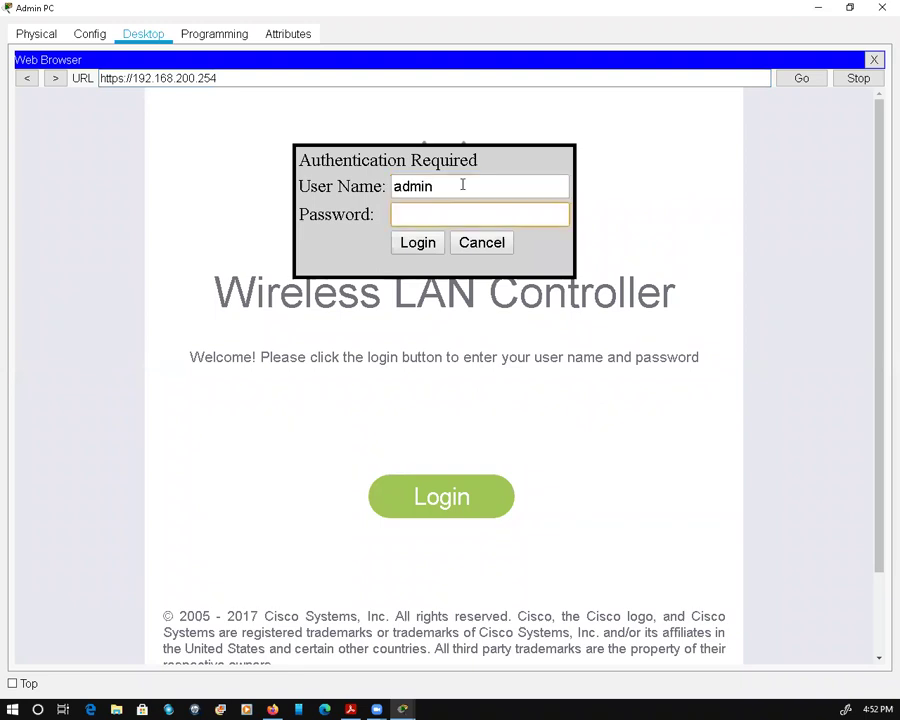
type("admin123")
key("Return")
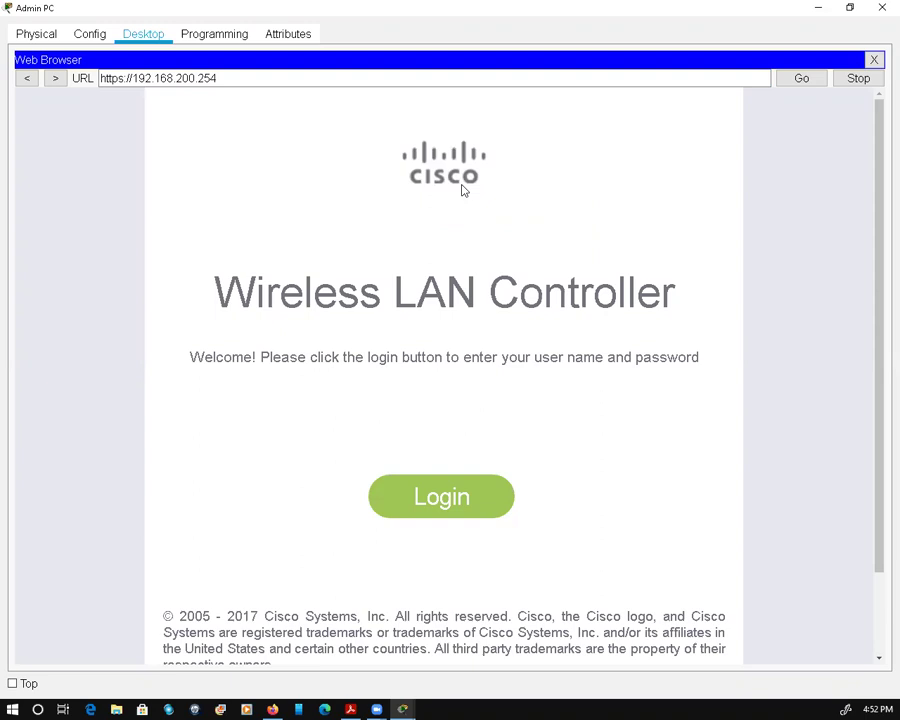
left_click(350, 708)
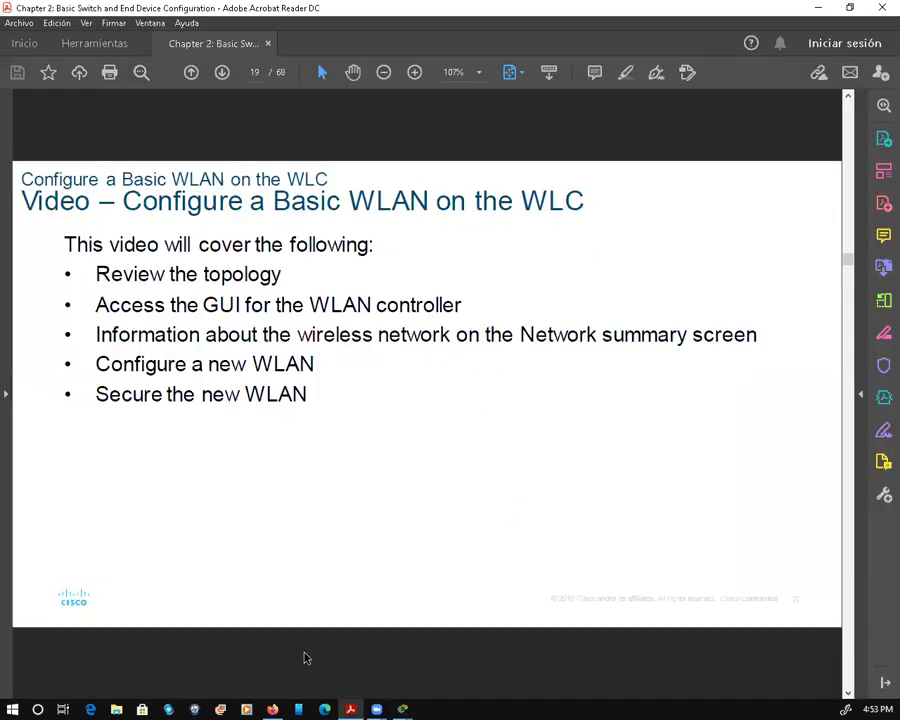
Step: Read down to the page 21 Log in to the WLC slide, noting Network Summary, then minimize Acrobat
scroll(679, 372, "down", 1)
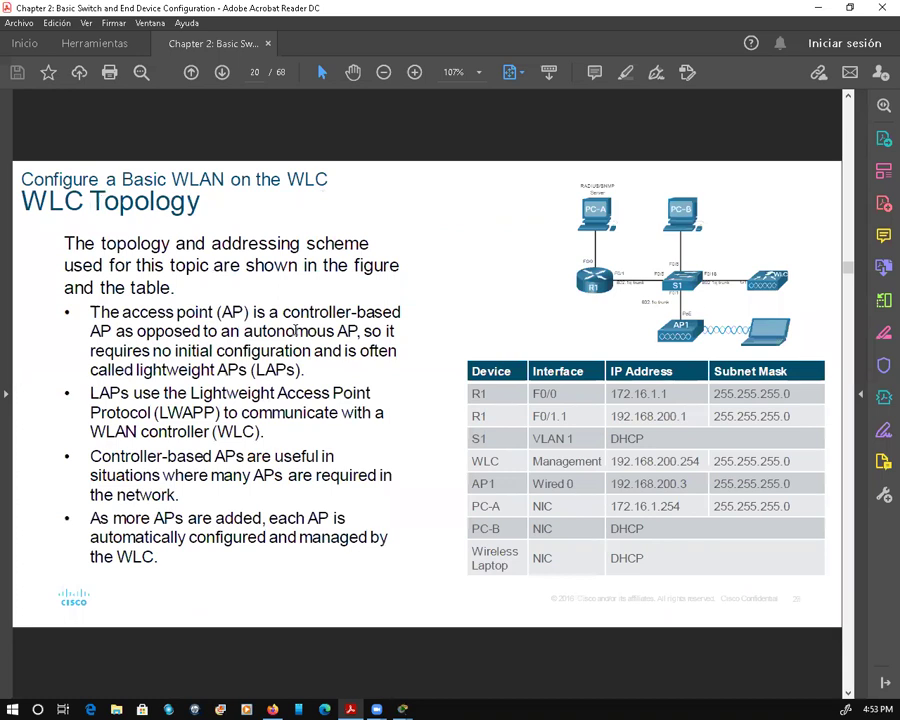
scroll(295, 330, "down", 1)
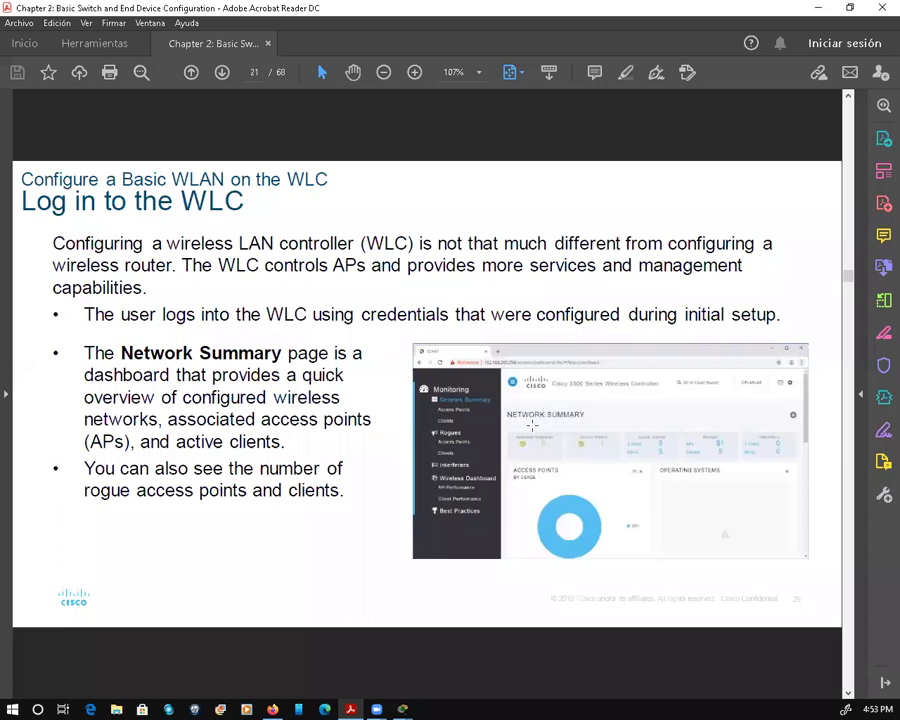
left_click_drag(814, 586, 470, 525)
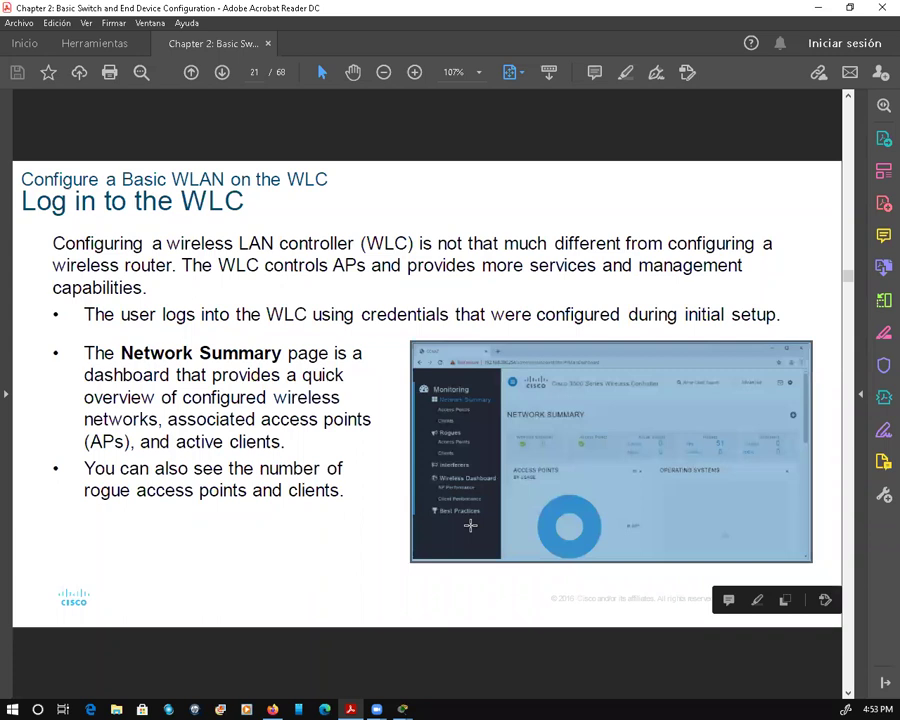
left_click(120, 350)
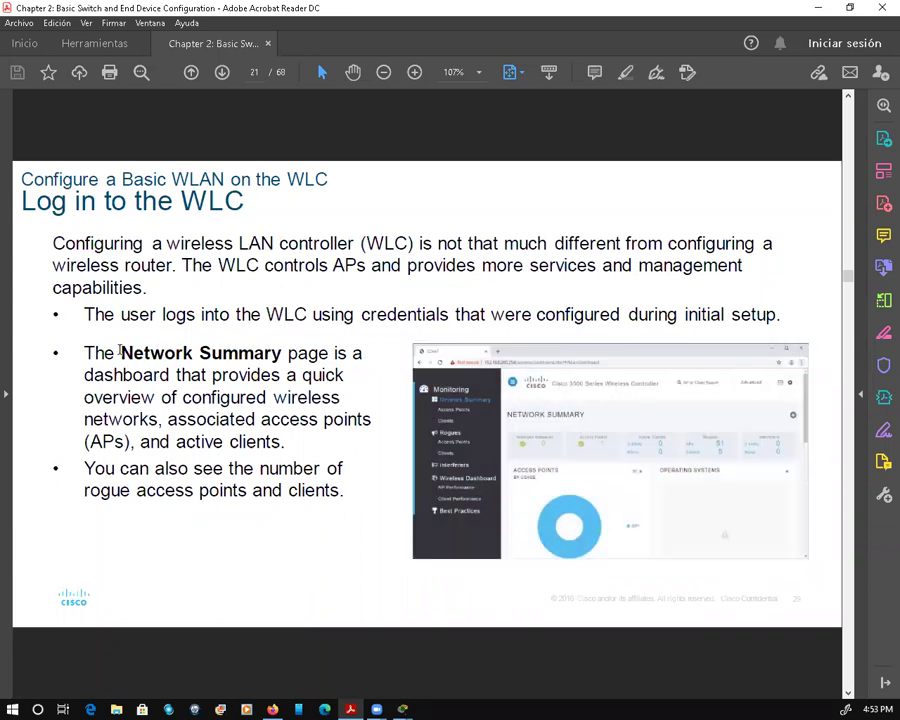
left_click_drag(120, 350, 282, 354)
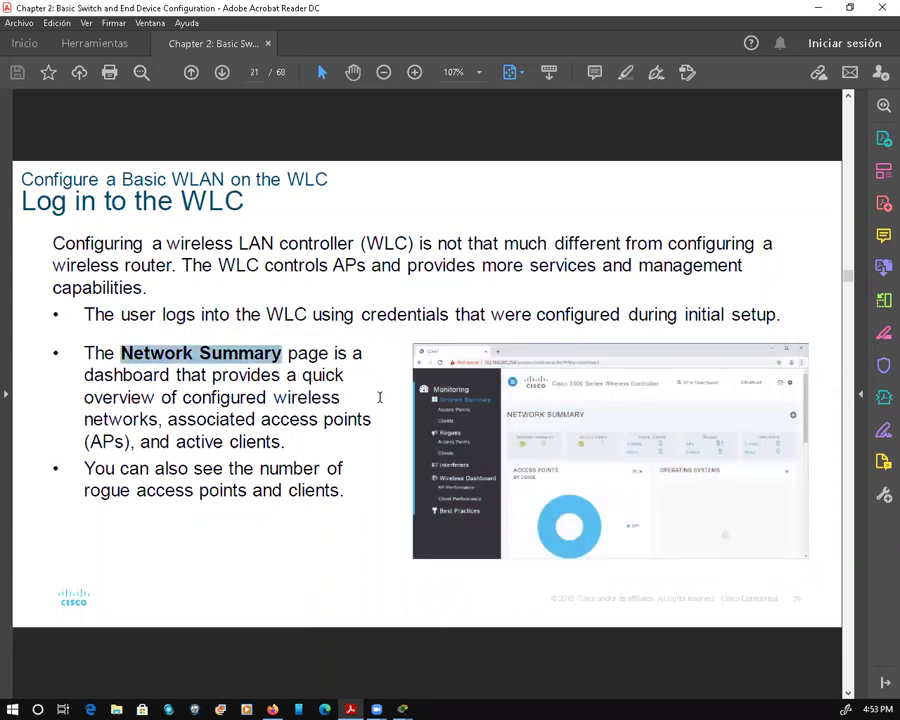
left_click(379, 397)
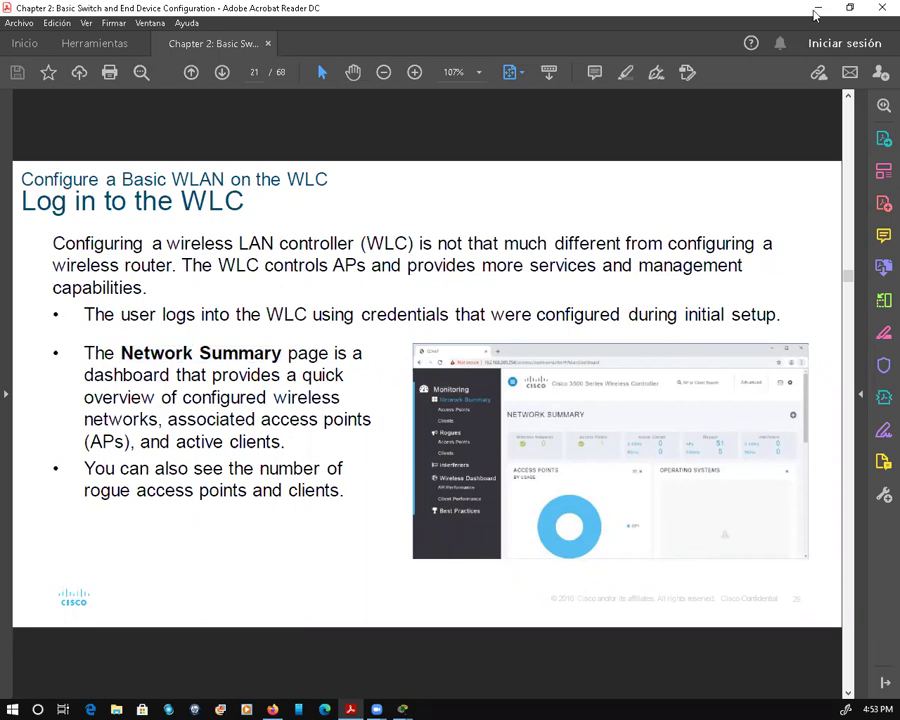
left_click(815, 14)
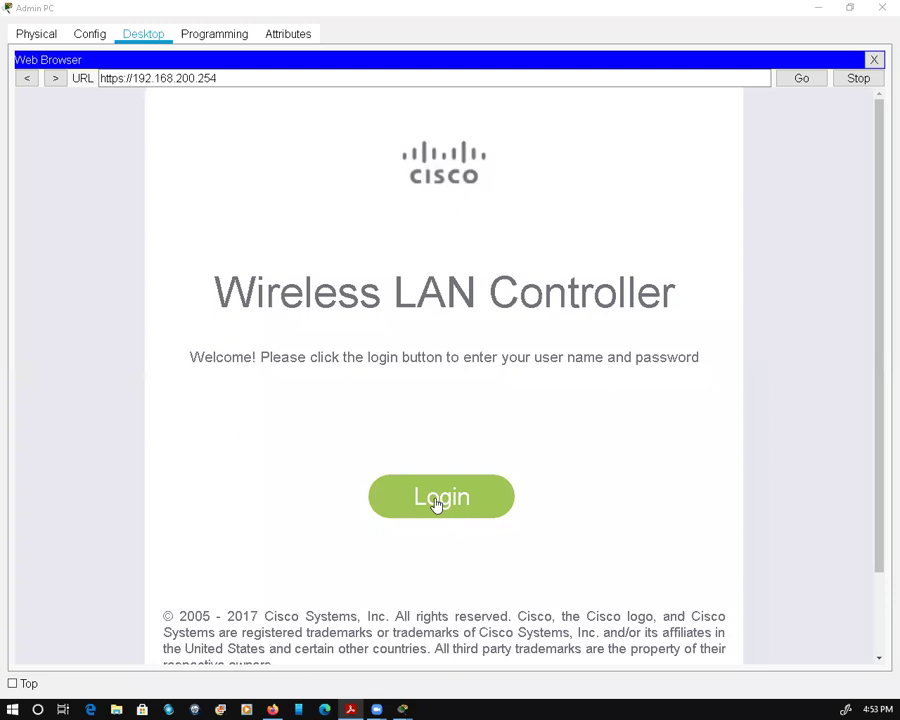
Step: Log in to WLC-1's web interface as admin to reach the Monitor Summary page
left_click(437, 505)
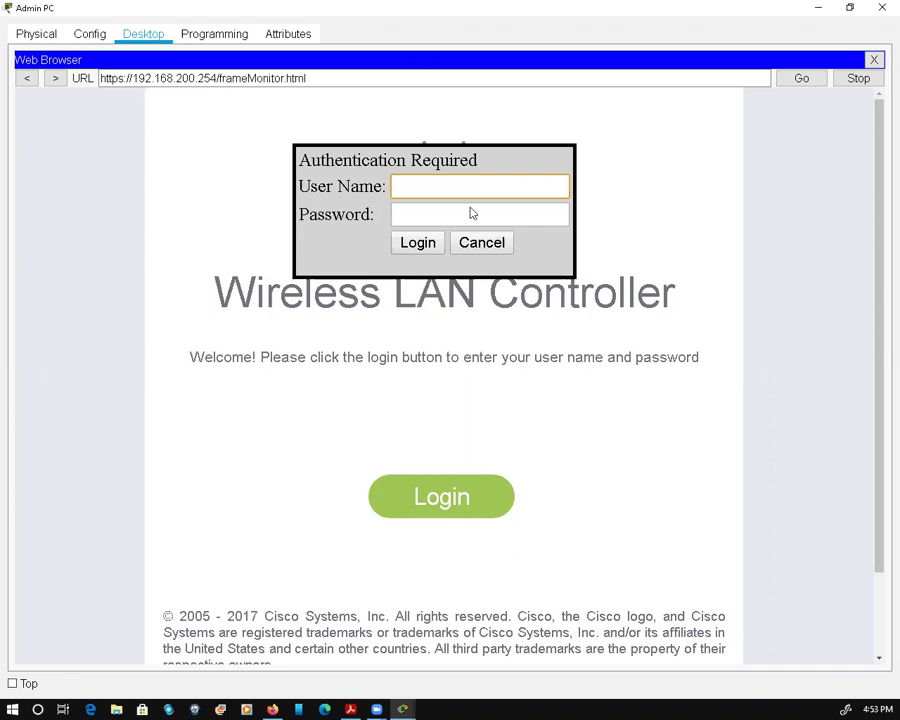
type("admin")
key("Return")
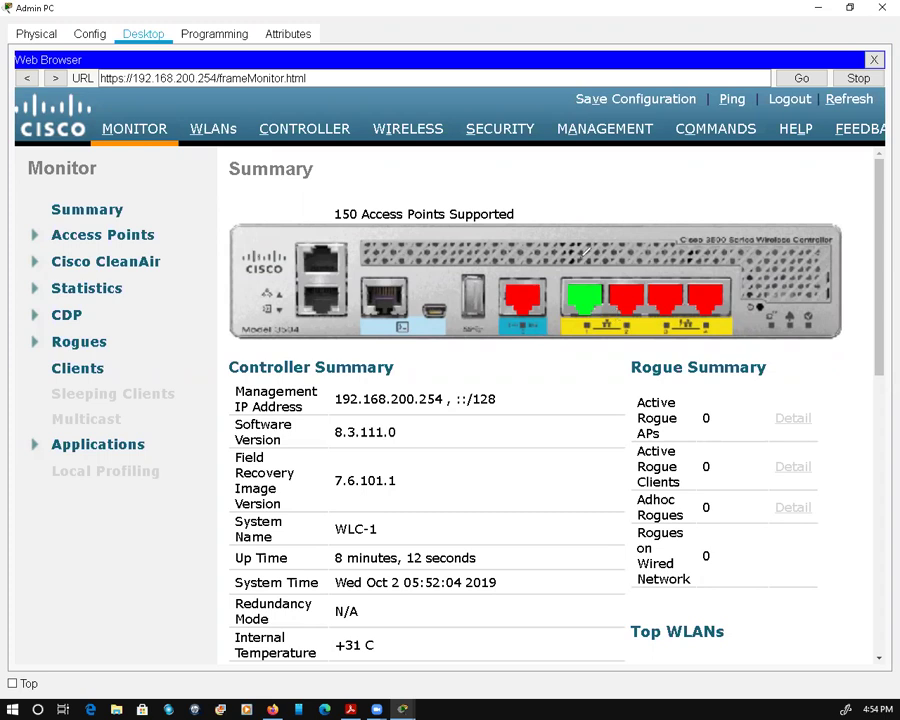
left_click_drag(587, 200, 580, 268)
left_click_drag(570, 240, 605, 243)
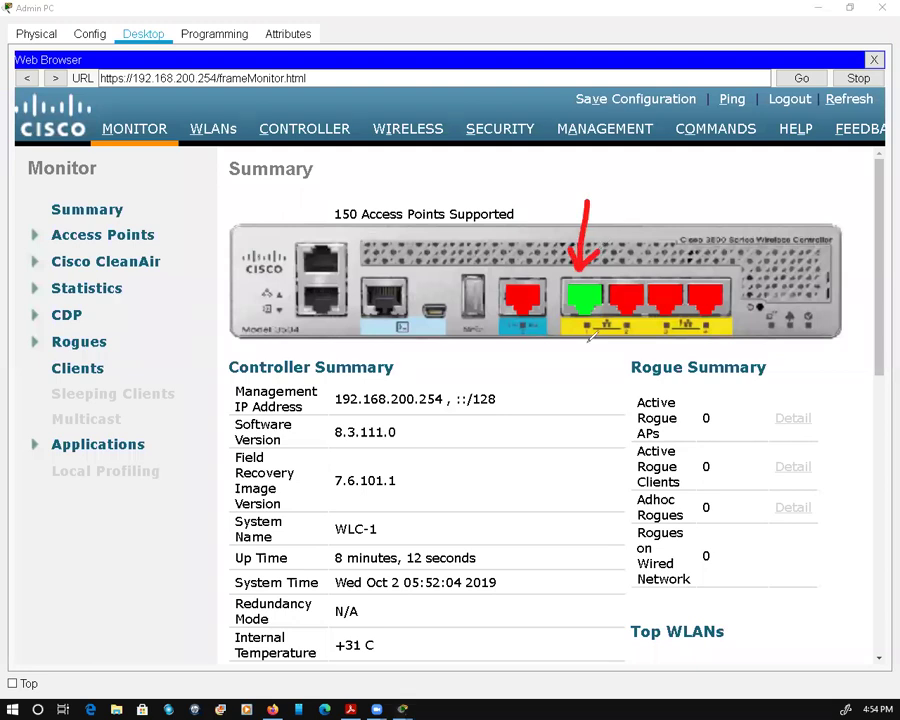
left_click_drag(585, 340, 703, 354)
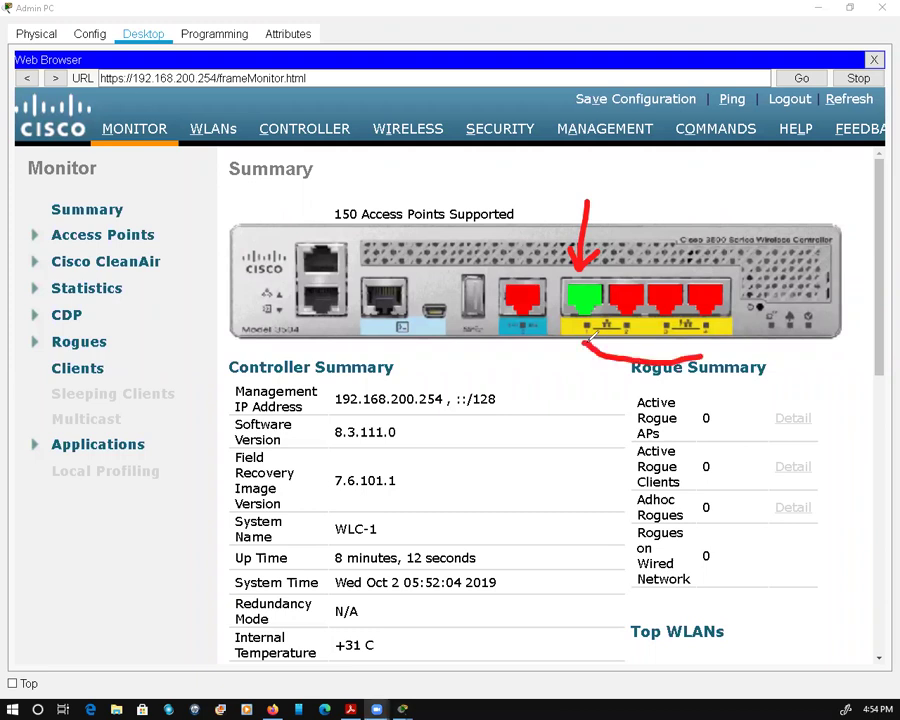
key("ctrl+z")
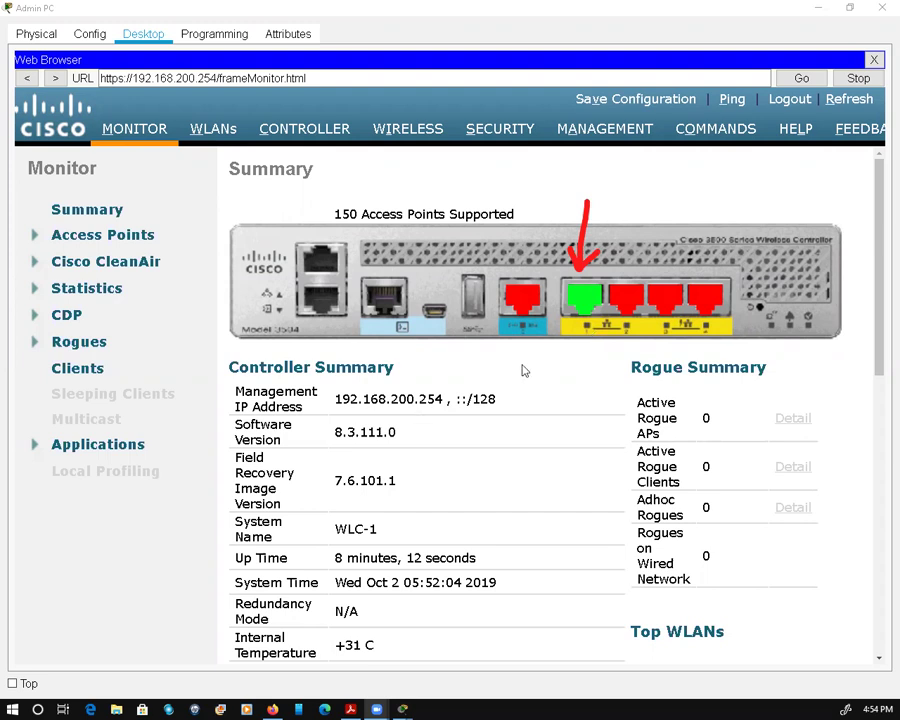
scroll(522, 368, "down", 1)
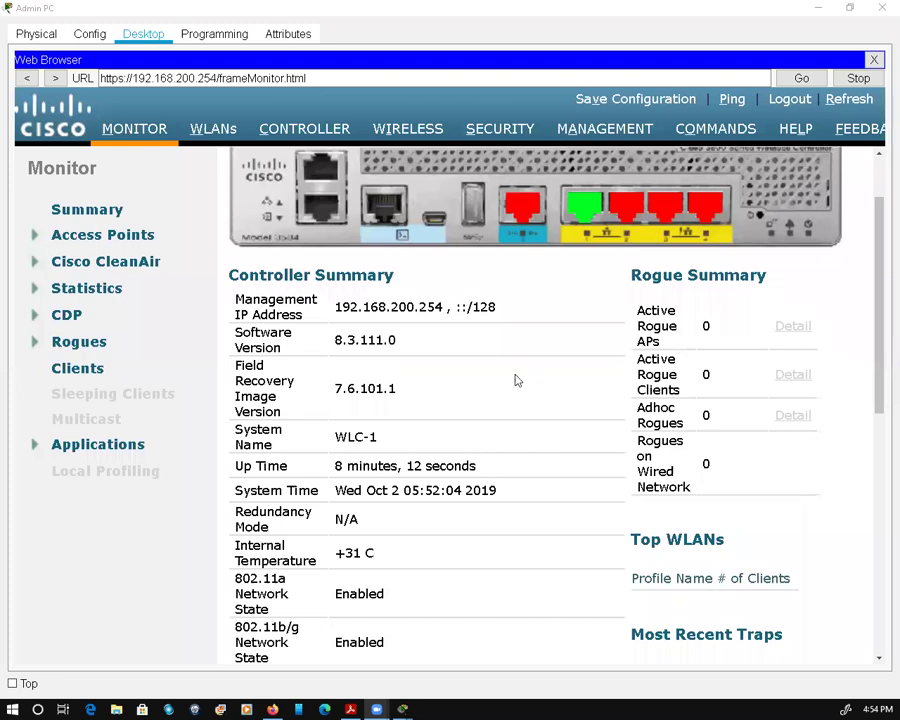
scroll(517, 380, "down", 6)
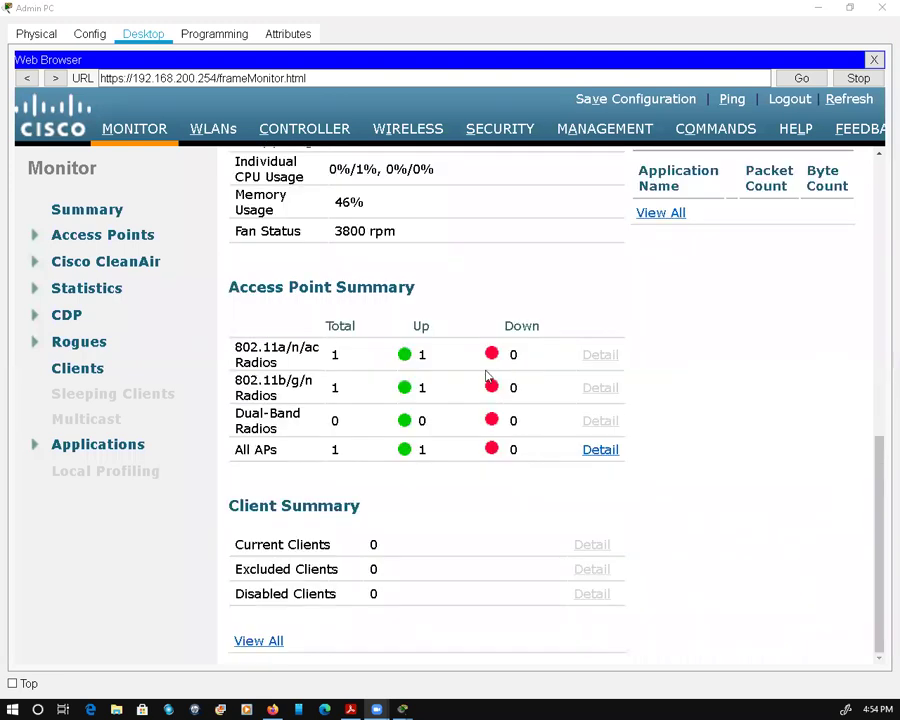
double_click(237, 347)
left_click_drag(278, 364, 282, 369)
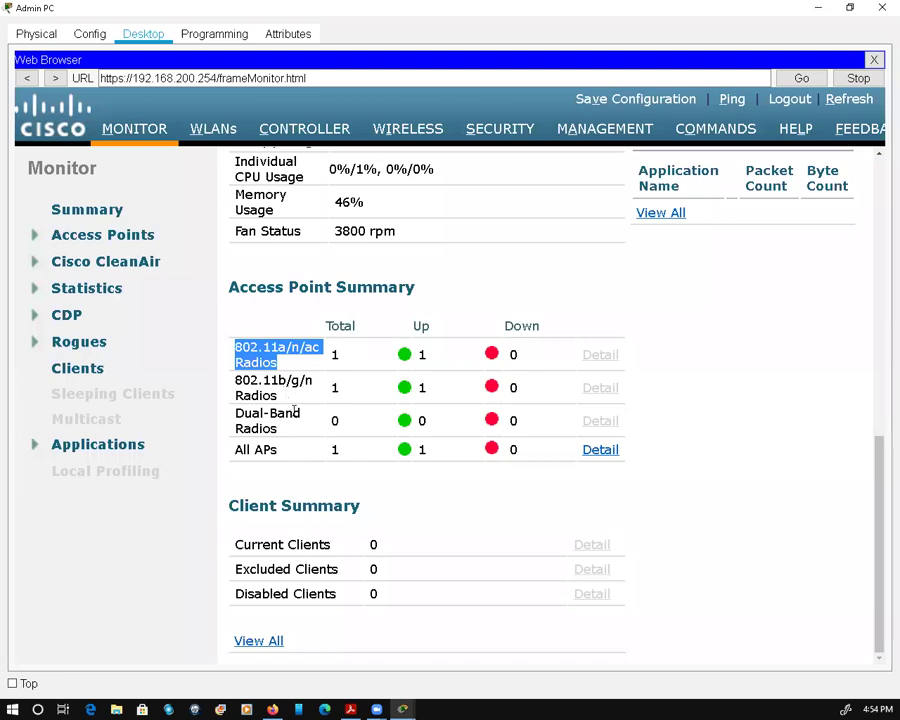
left_click(291, 461)
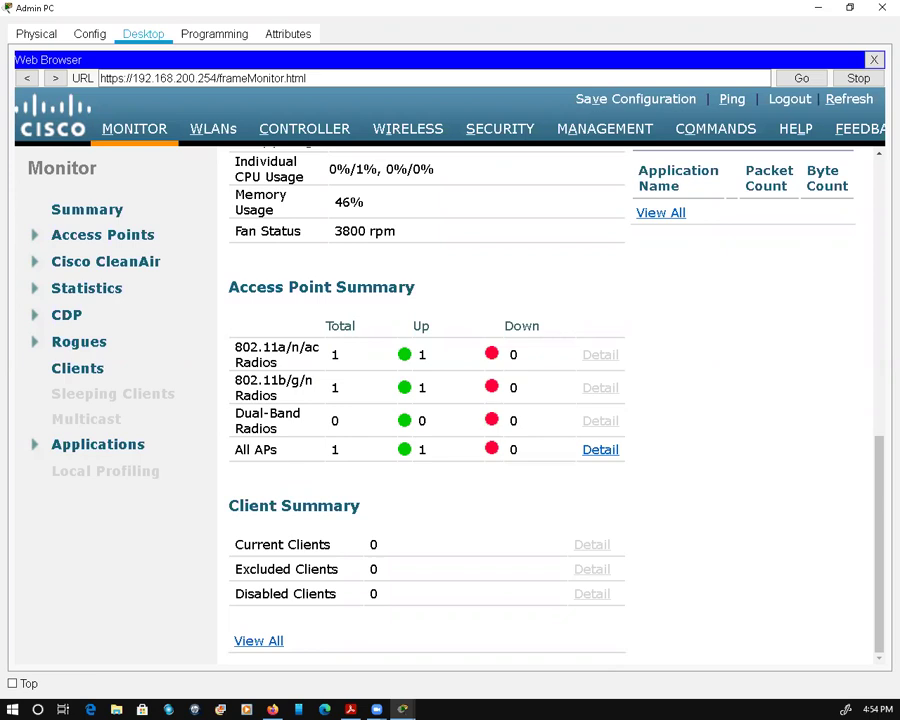
left_click(599, 452)
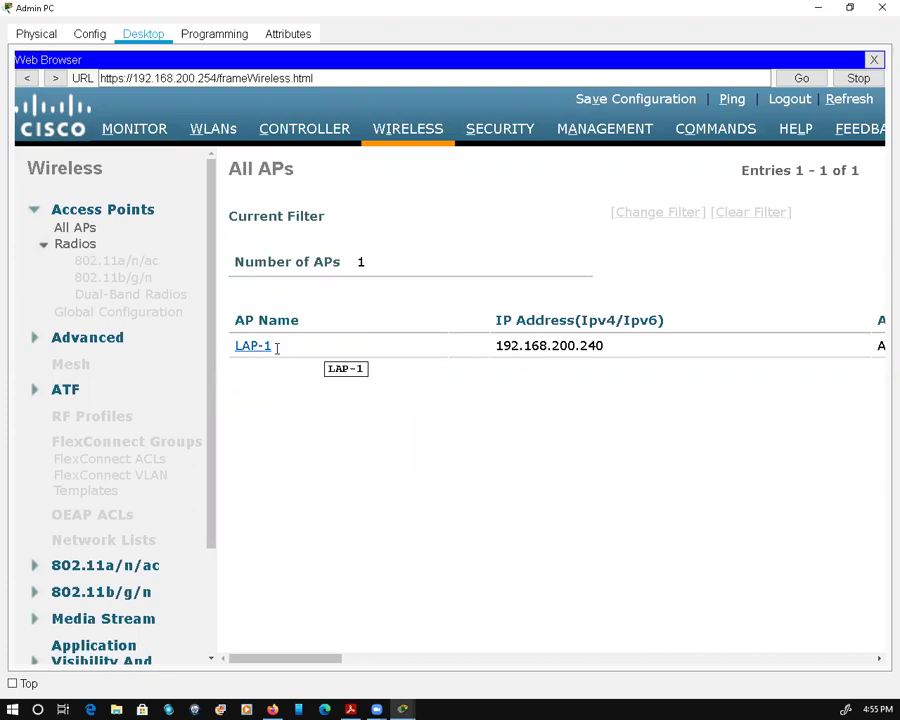
Step: Scroll across the All APs table for LAP-1, checking its Medium Power PoE status, then return left
scroll(458, 661, "right", 1)
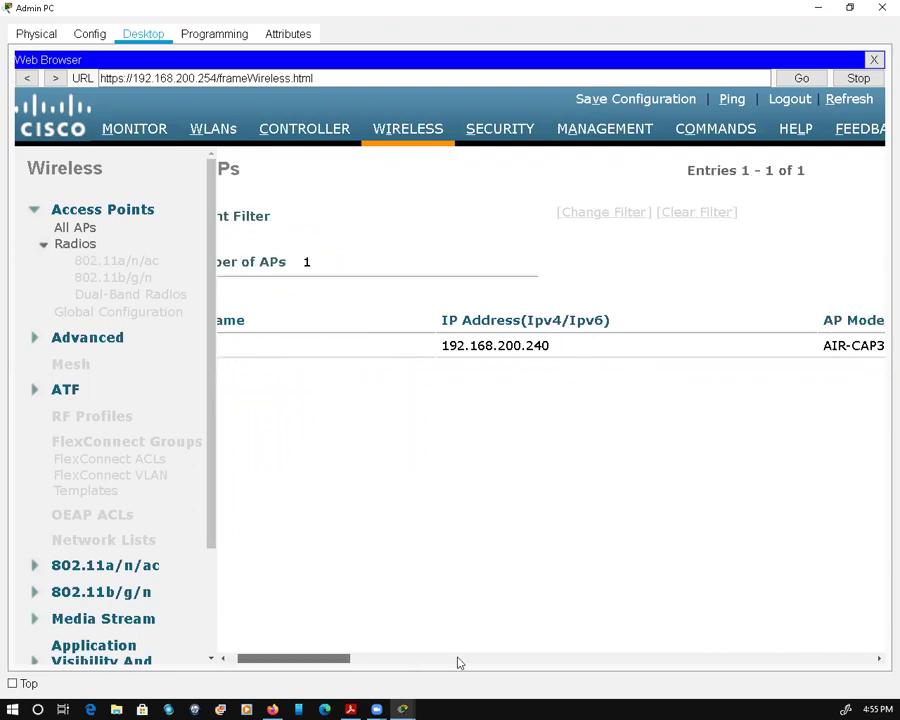
left_click(458, 661)
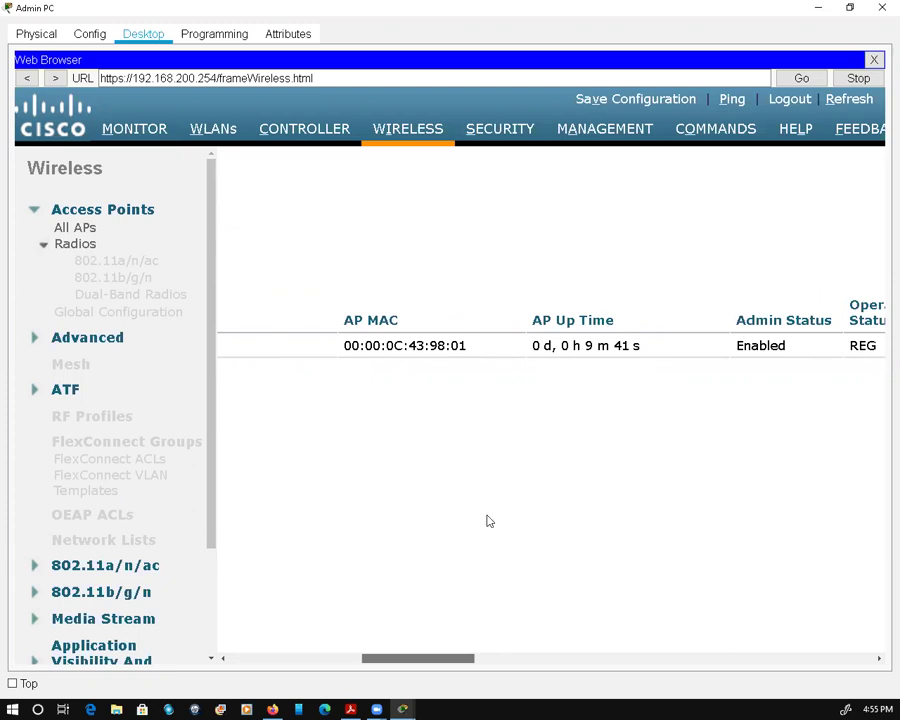
left_click(498, 662)
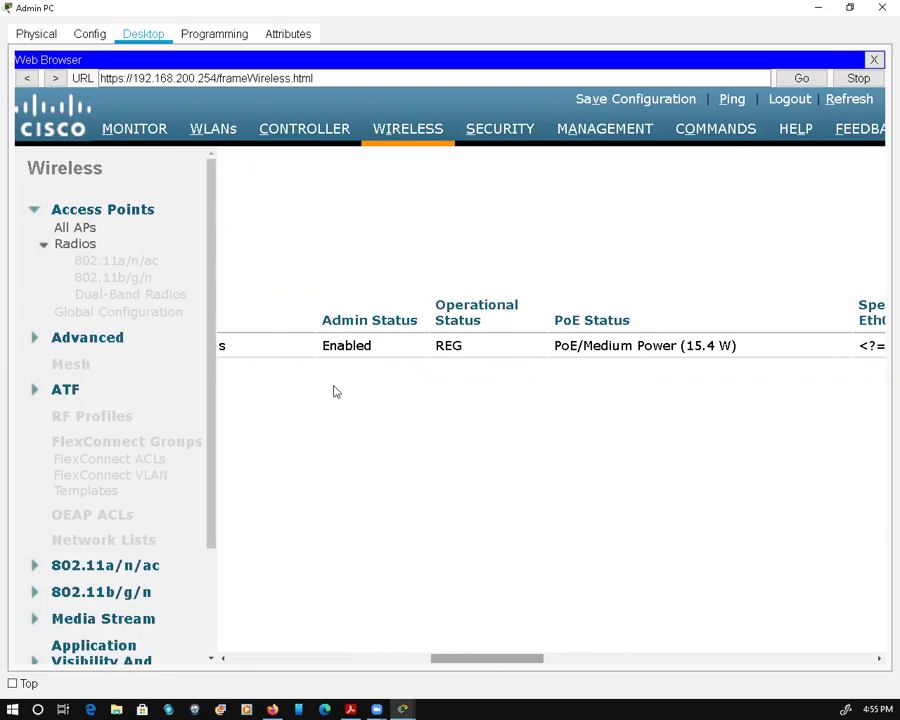
scroll(341, 386, "right", 3)
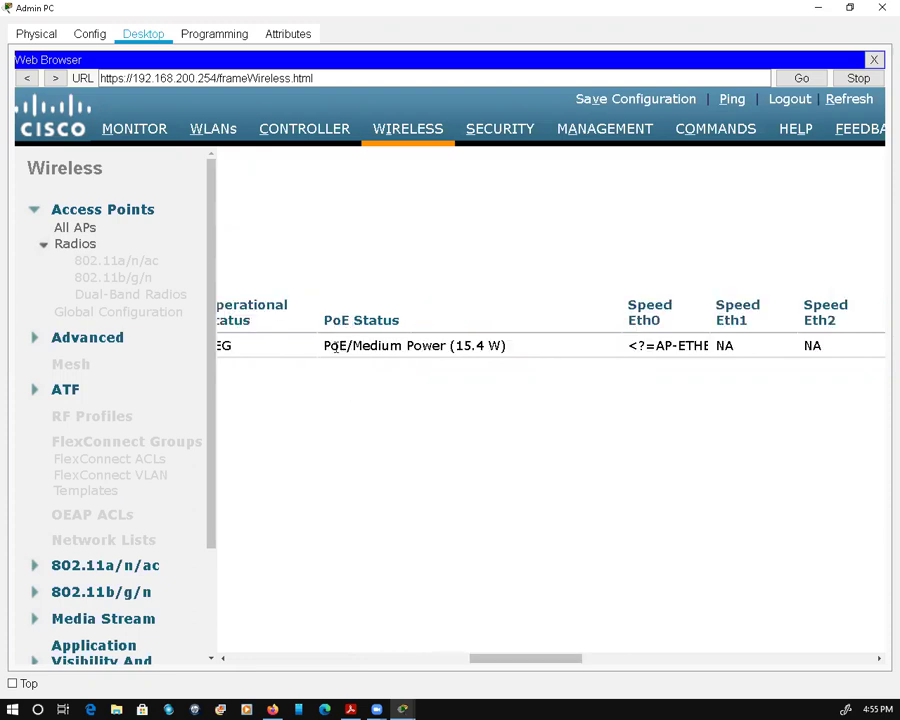
left_click_drag(352, 345, 446, 345)
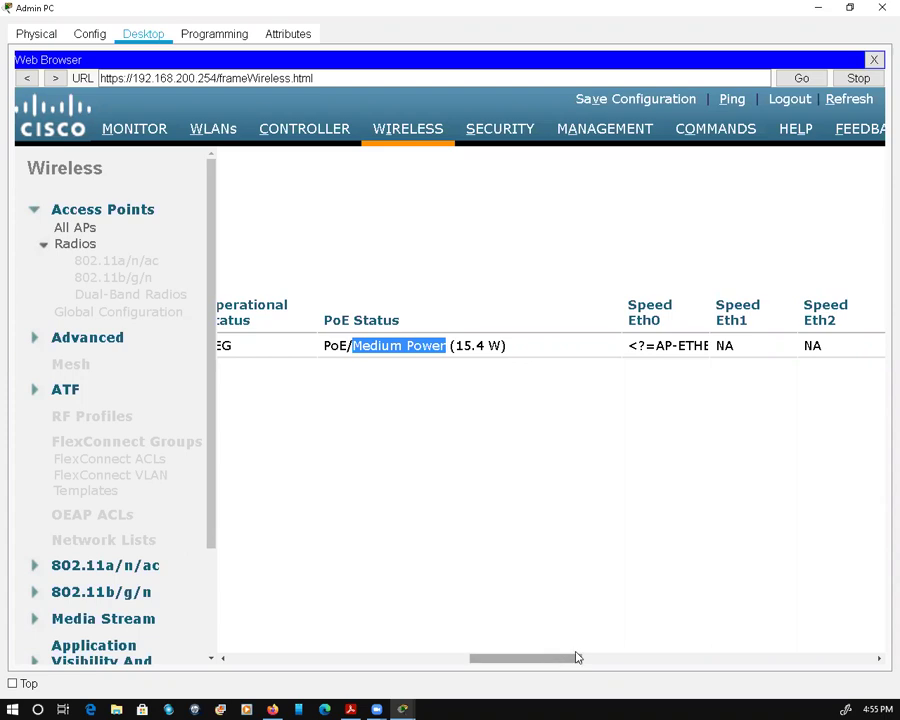
left_click_drag(576, 657, 587, 657)
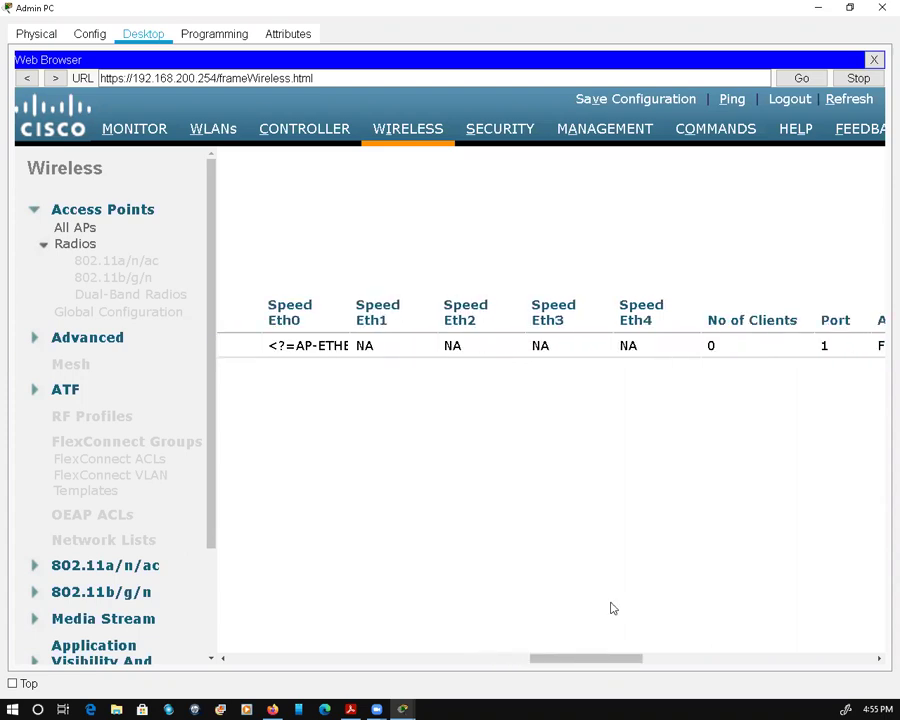
left_click(661, 660)
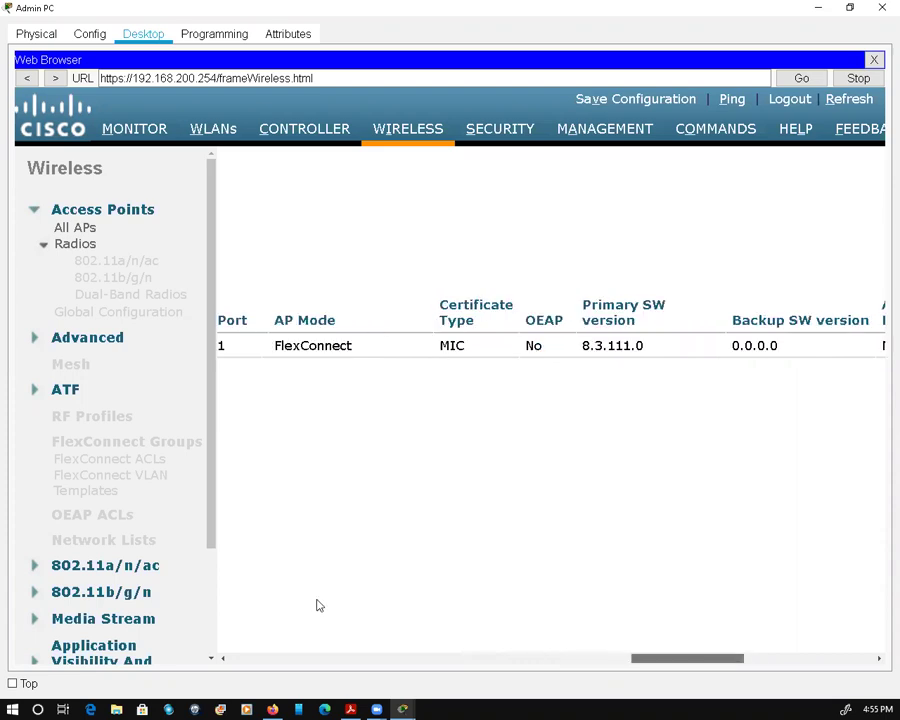
scroll(316, 605, "right", 3)
scroll(256, 628, "left", 10)
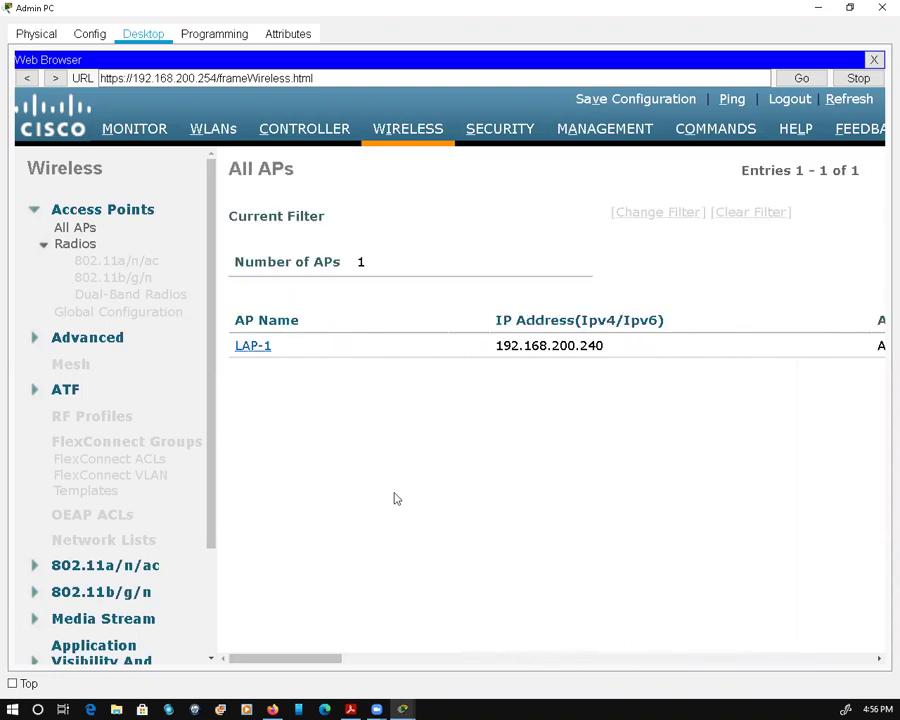
Step: On WLC-1's WLANs page, keep Create New selected and click Go
left_click(213, 130)
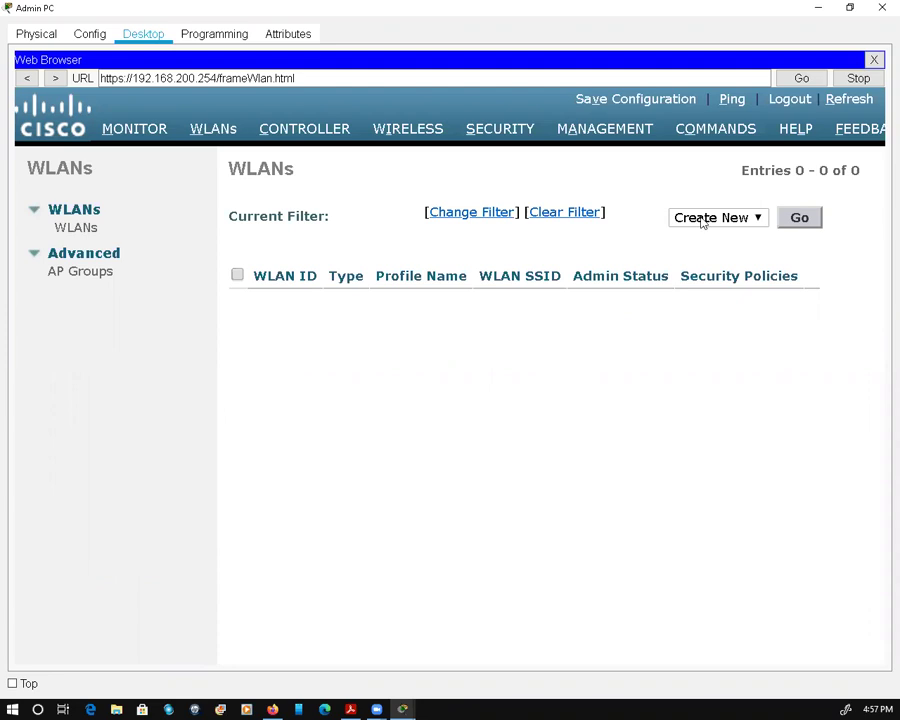
left_click(798, 220)
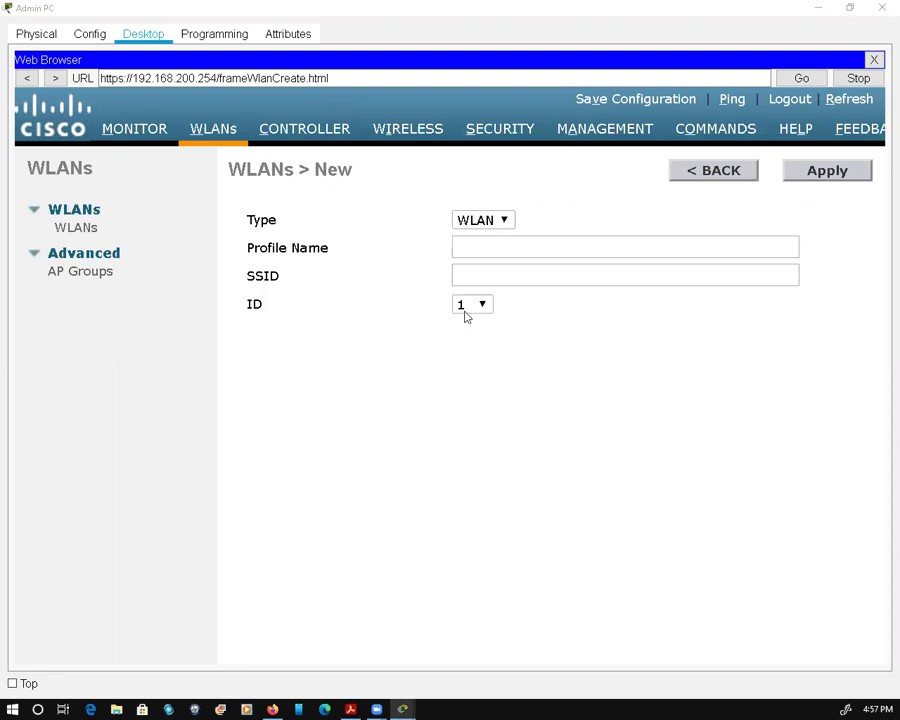
Step: Define the WLAN with profile name Floor 2 Employees, SSID SSID-5 and ID 5, and apply it
left_click(496, 245)
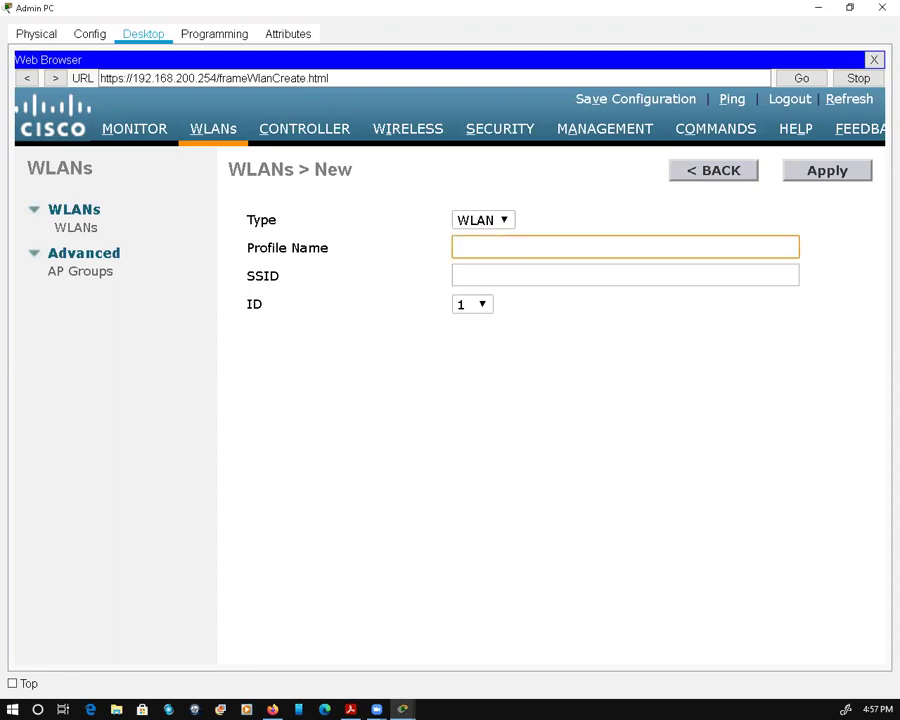
type("Floor 2 Employees")
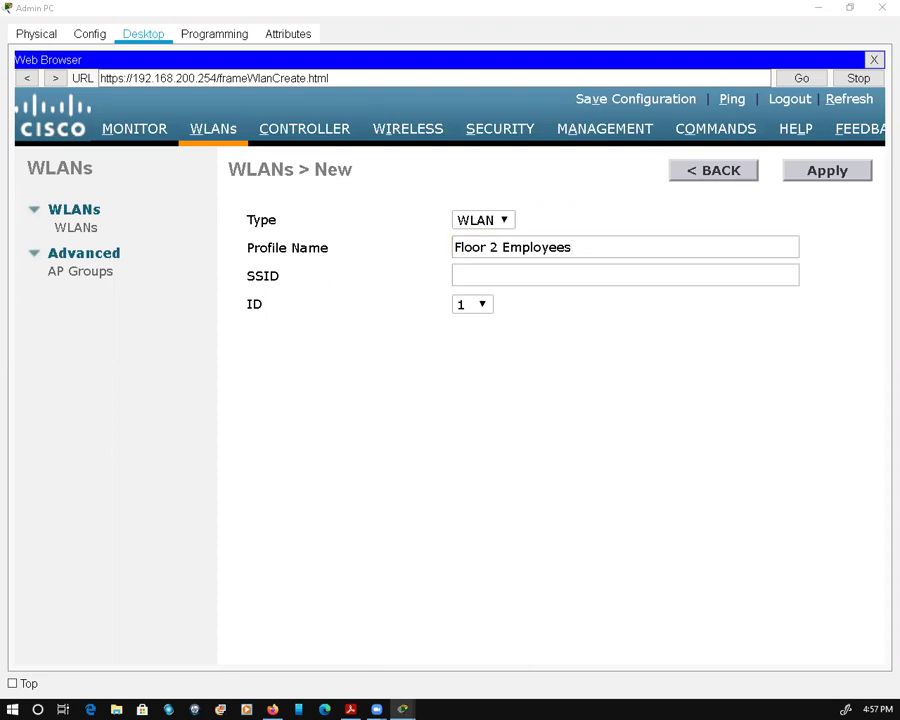
left_click(475, 277)
type("SSID-5")
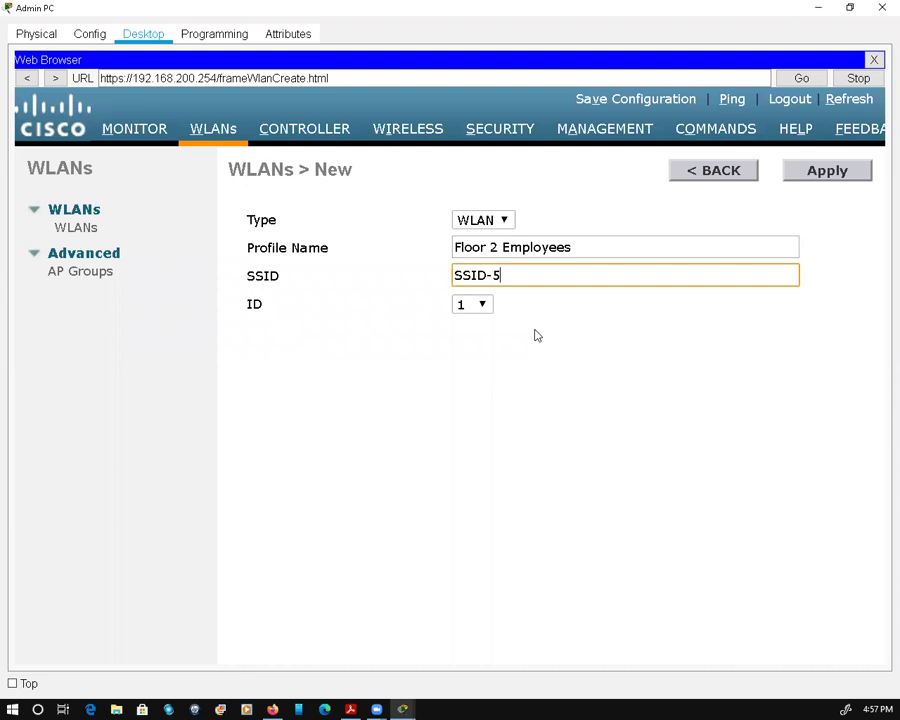
left_click(483, 306)
left_click(471, 388)
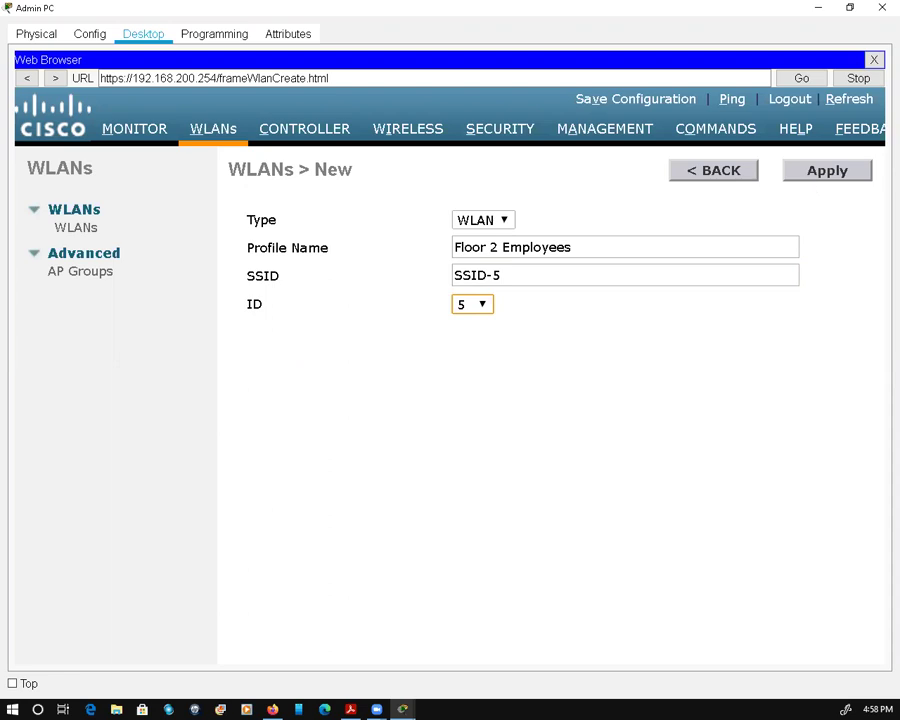
left_click(837, 175)
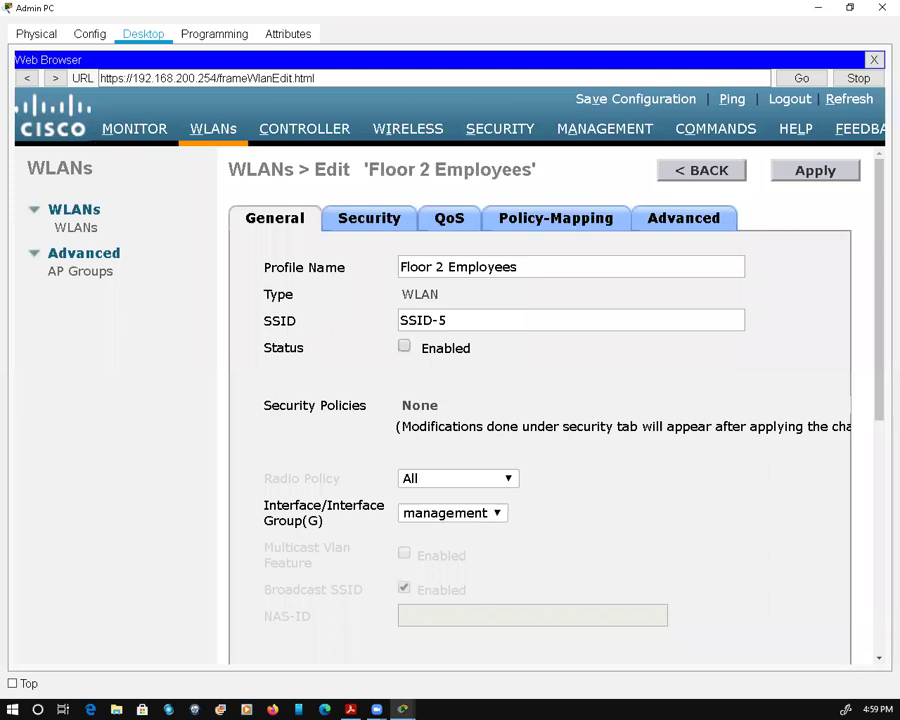
Step: Tick Status Enabled for the Floor 2 Employees WLAN
left_click(404, 346)
scroll(556, 474, "down", 4)
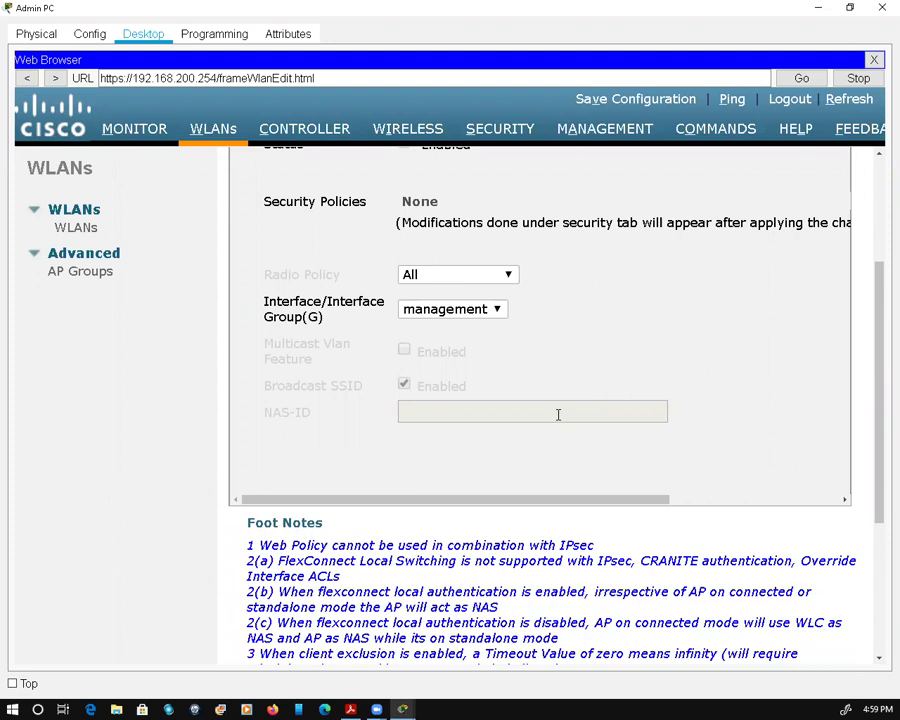
scroll(589, 378, "up", 4)
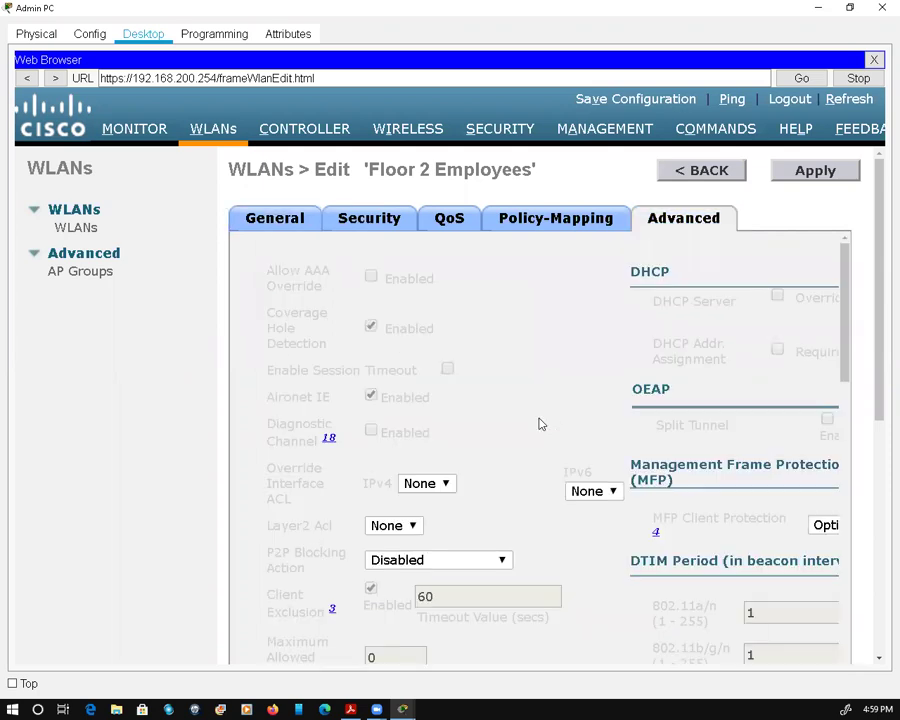
Step: Enable FlexConnect Local Switching and FlexConnect Local Auth on the WLAN's Advanced tab and apply
scroll(536, 424, "down", 5)
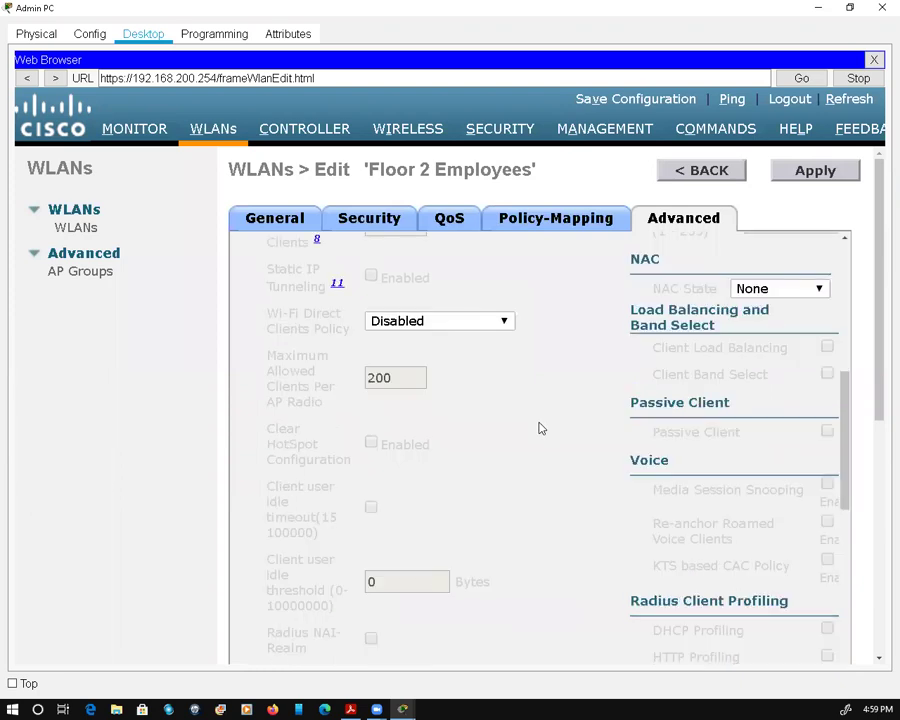
scroll(572, 456, "down", 3)
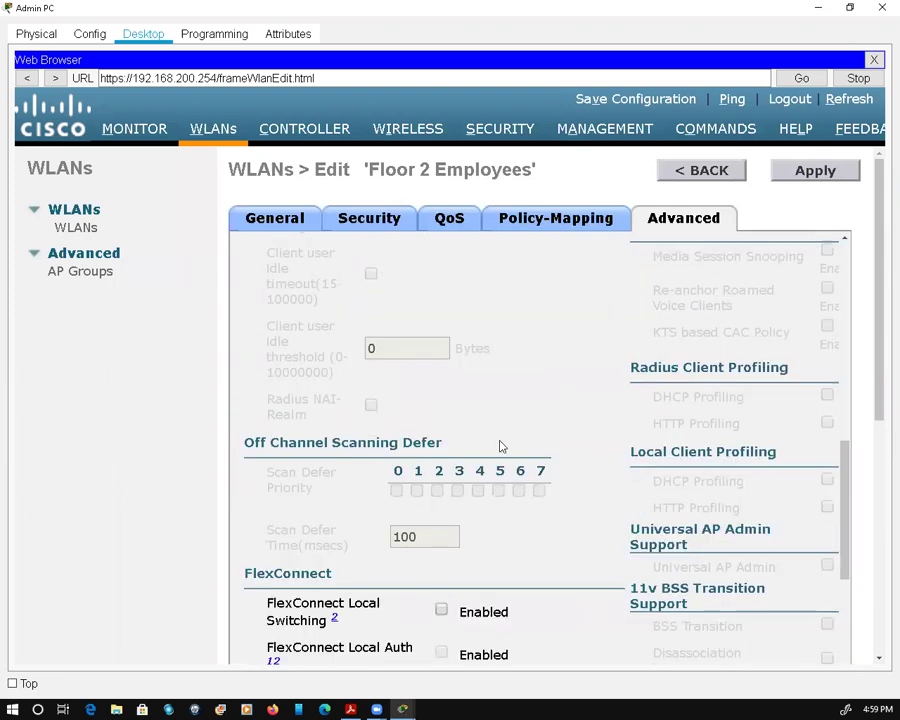
scroll(441, 457, "down", 3)
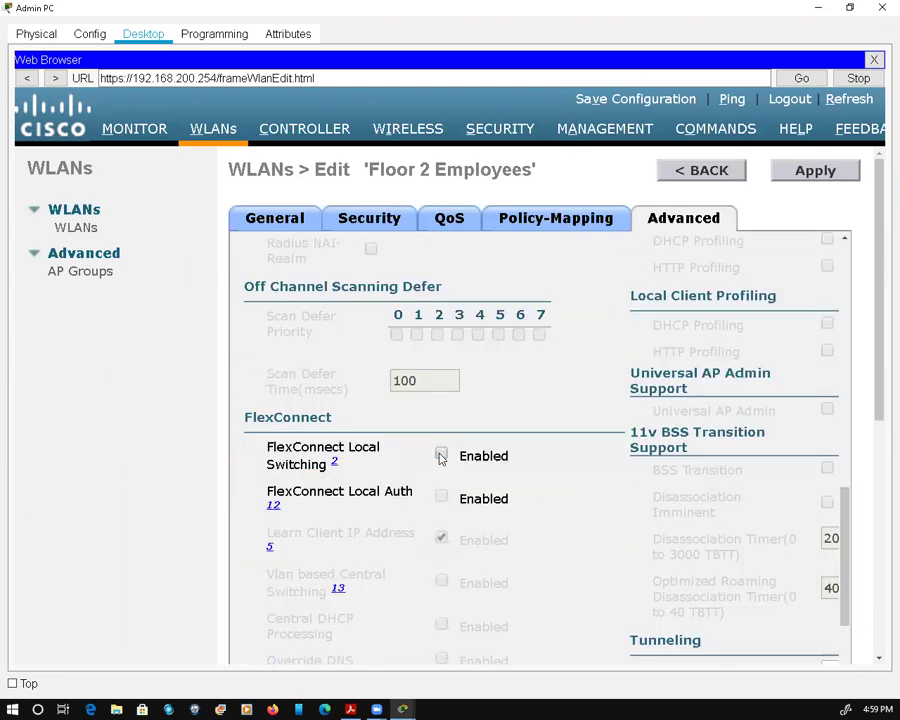
left_click(441, 457)
left_click(441, 499)
scroll(597, 501, "down", 1)
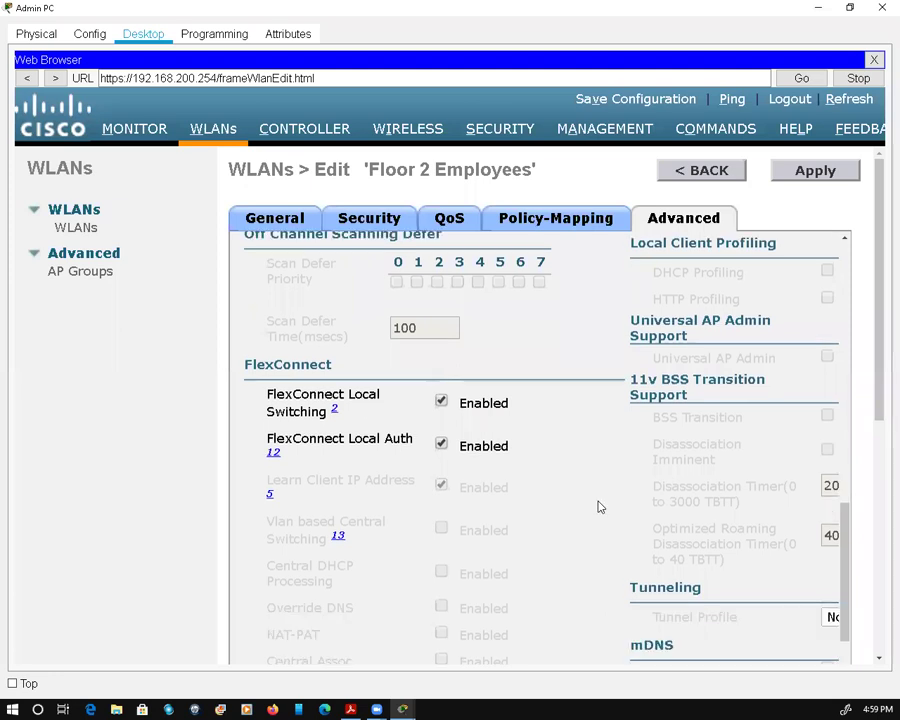
scroll(630, 240, "down", 1)
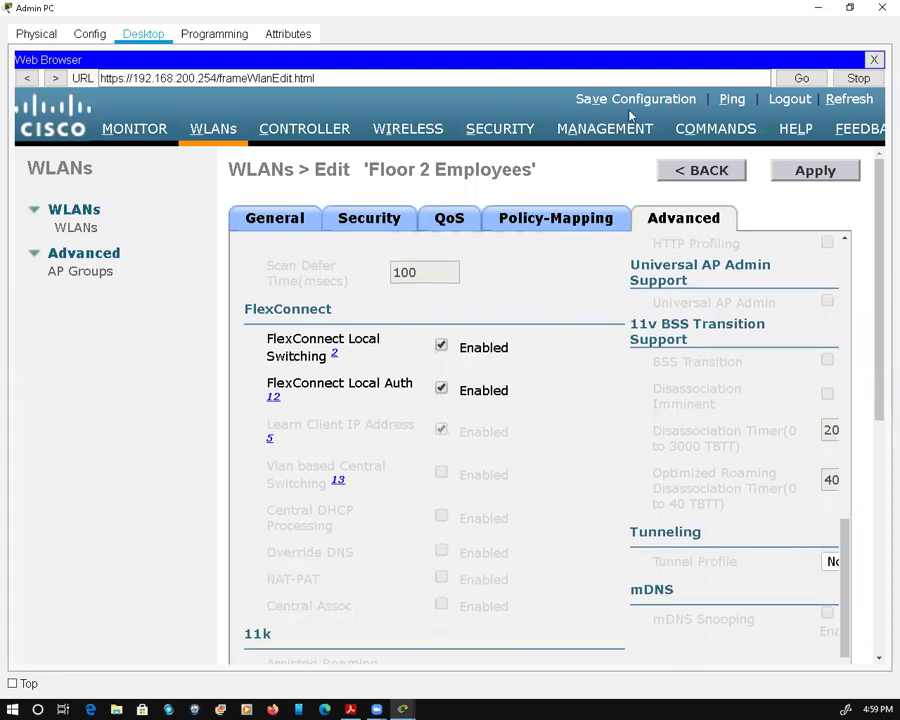
left_click(823, 176)
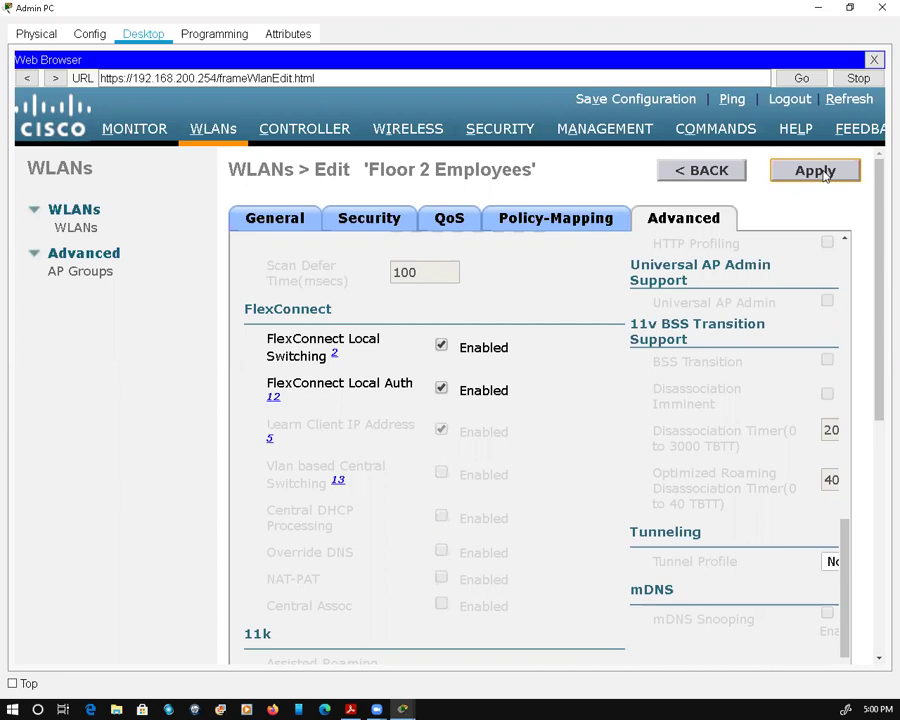
Step: Apply the Floor 2 Employees WLAN changes again and close the Admin PC window
left_click(823, 174)
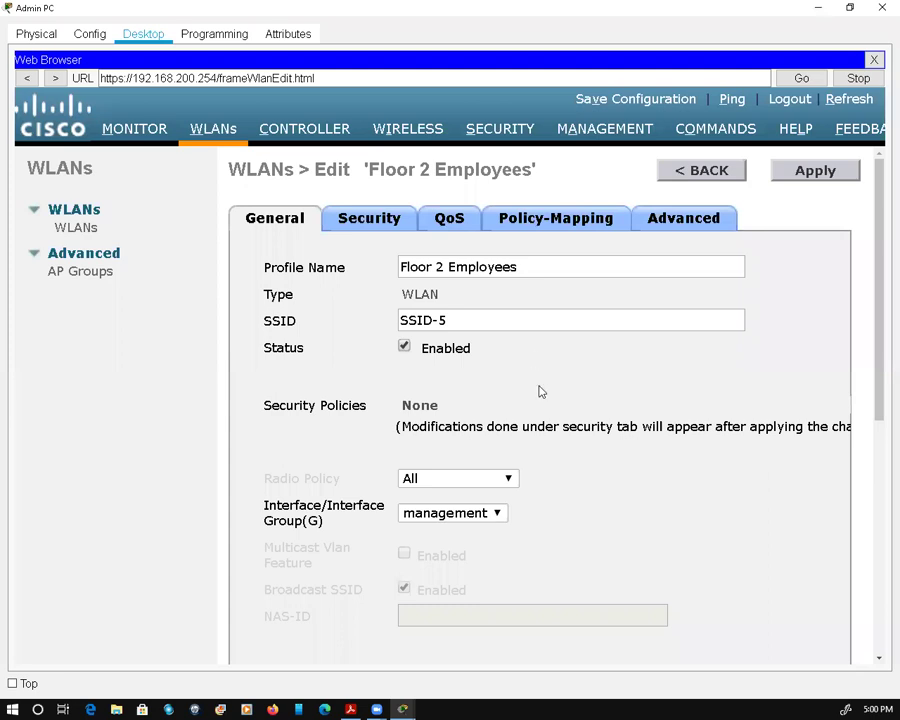
key("alt+F4")
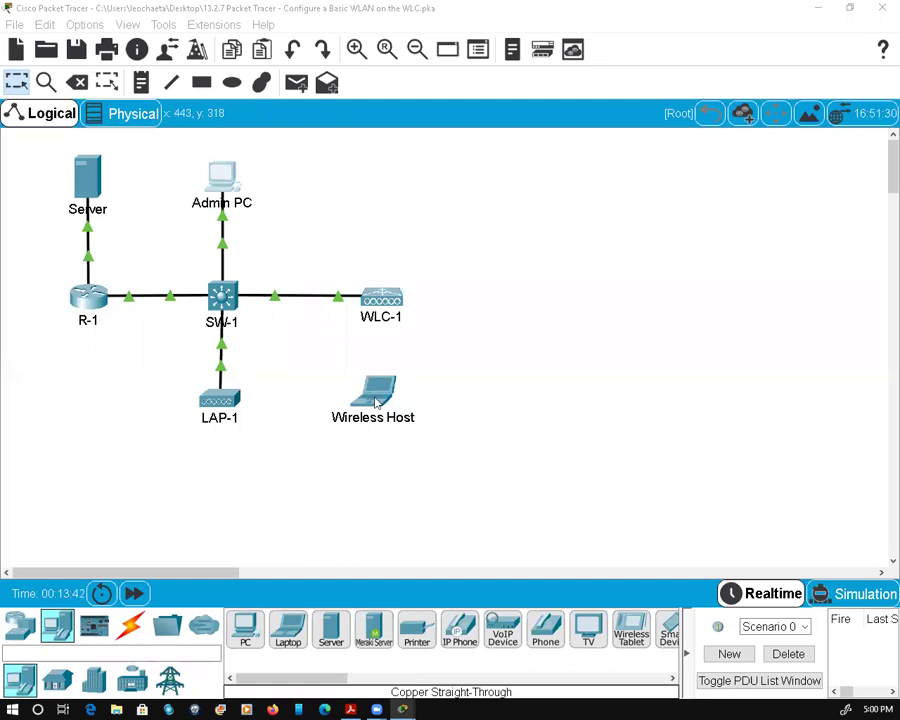
Step: Connect the Wireless Host to SSID-5 using its PC Wireless utility
left_click(377, 402)
left_click(365, 188)
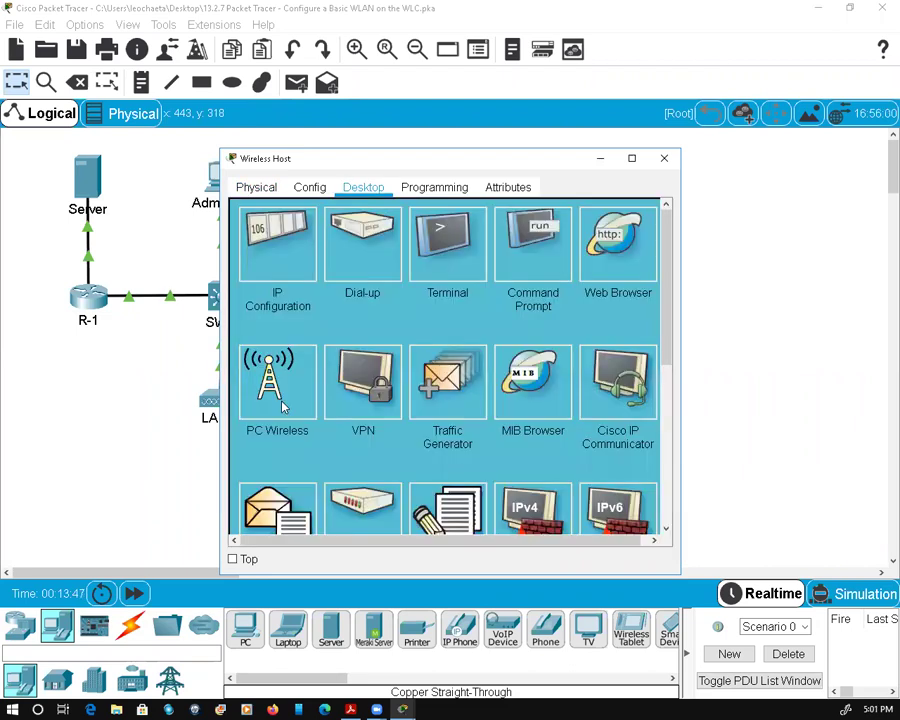
left_click(283, 405)
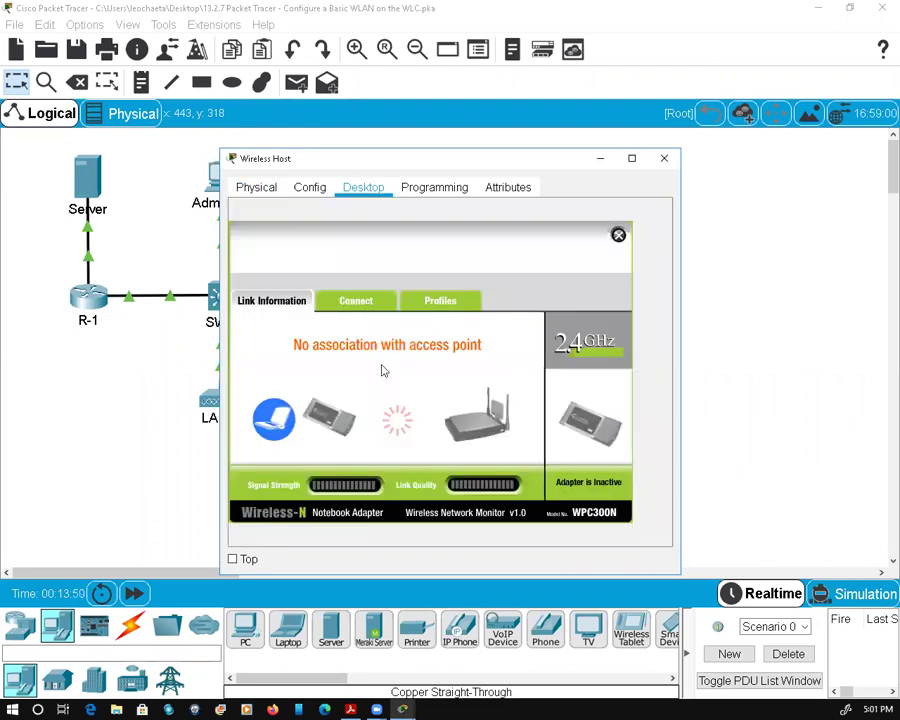
left_click(437, 451)
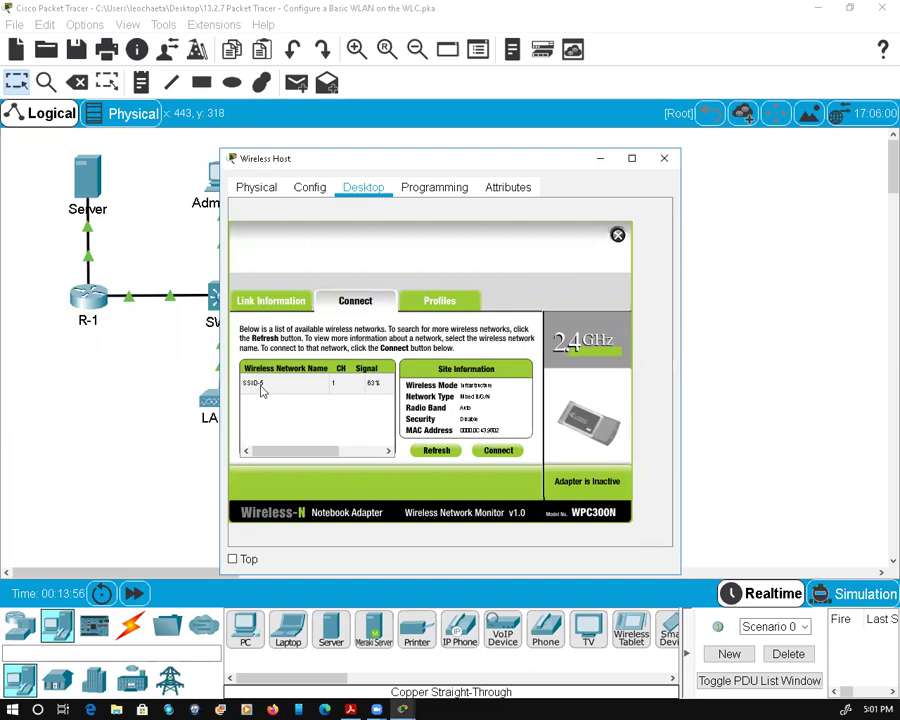
left_click(499, 453)
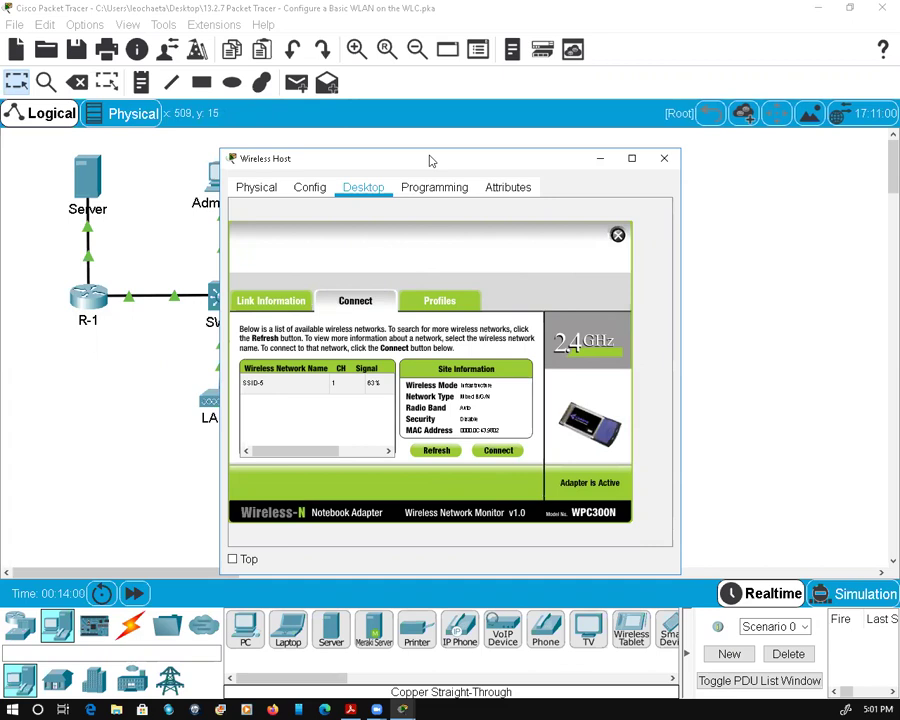
Step: Move the Wireless Host window aside and bring the Admin PC window back
left_click_drag(660, 159, 861, 159)
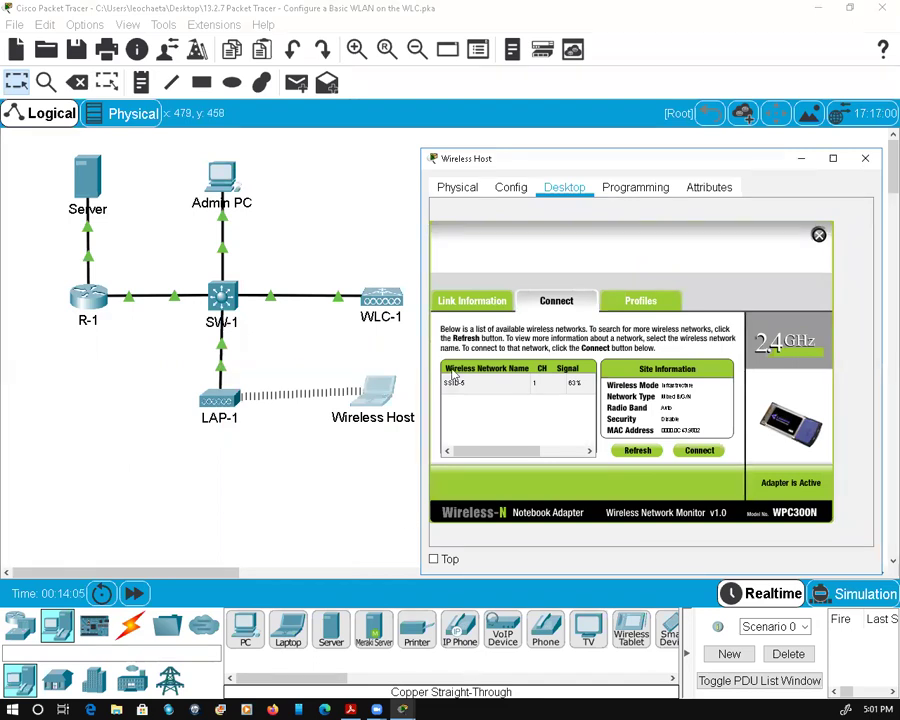
mouse_move(402, 709)
left_click(480, 630)
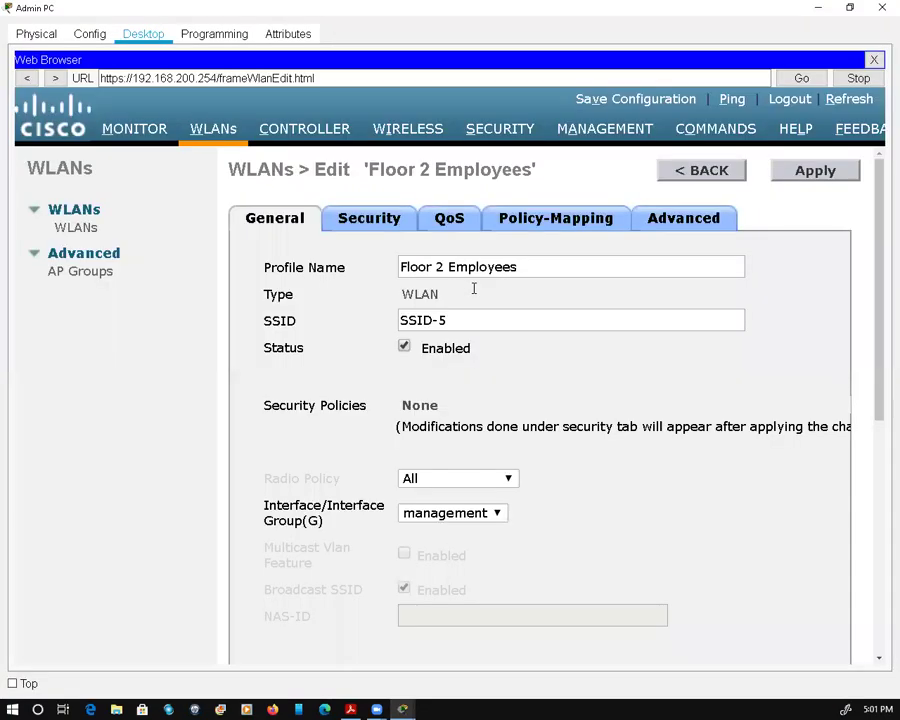
Step: Load WLC-1's MONITOR summary page in the Admin PC browser
left_click(136, 132)
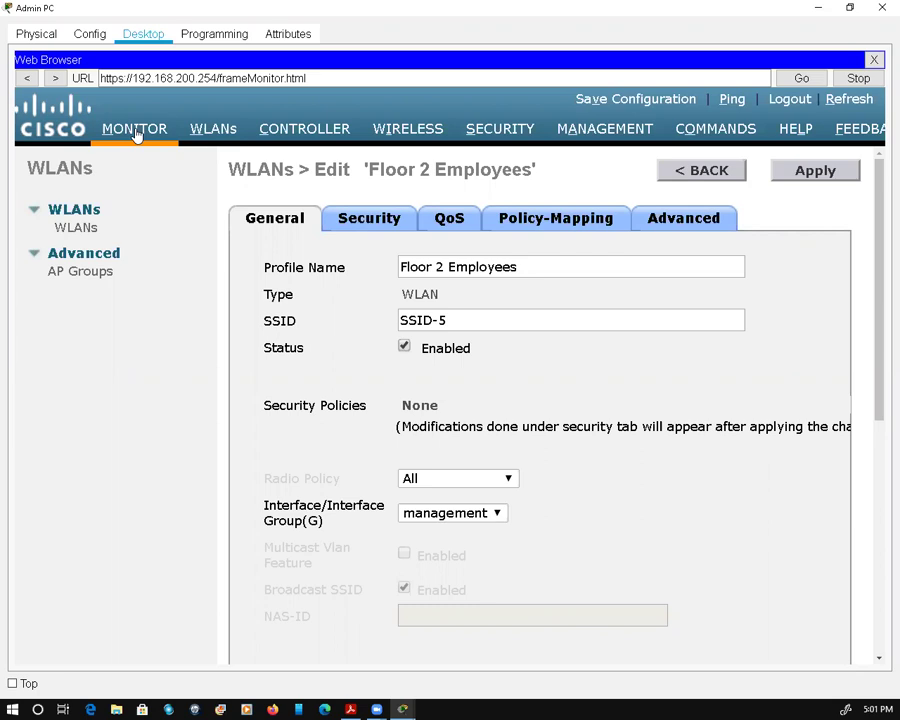
left_click(135, 130)
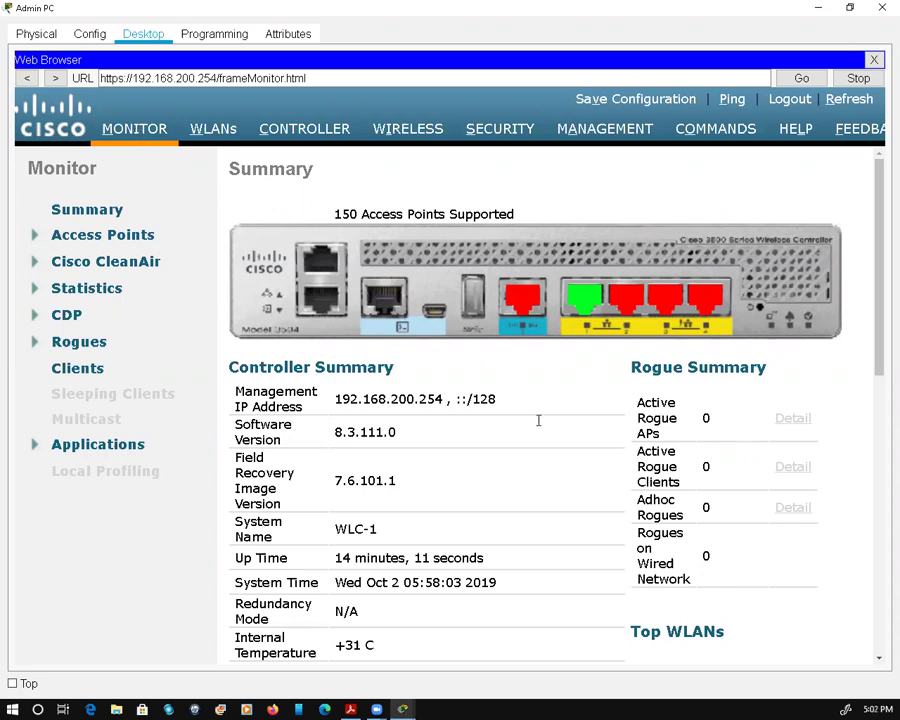
Step: Review the Access Point Summary and Client Summary on WLC-1's Monitor page, then return to the top
scroll(483, 580, "down", 10)
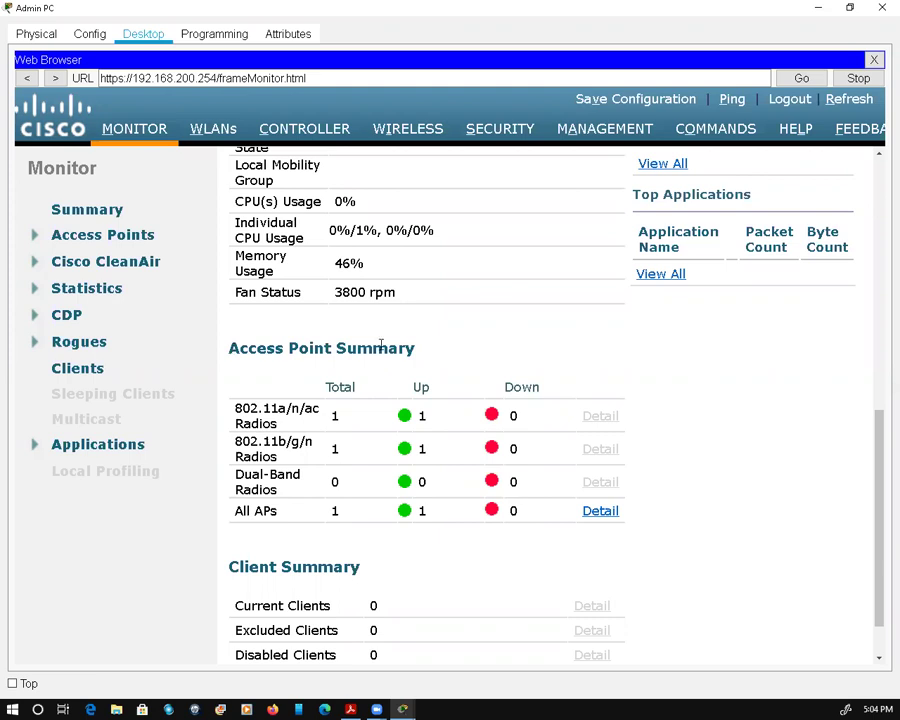
triple_click(416, 355)
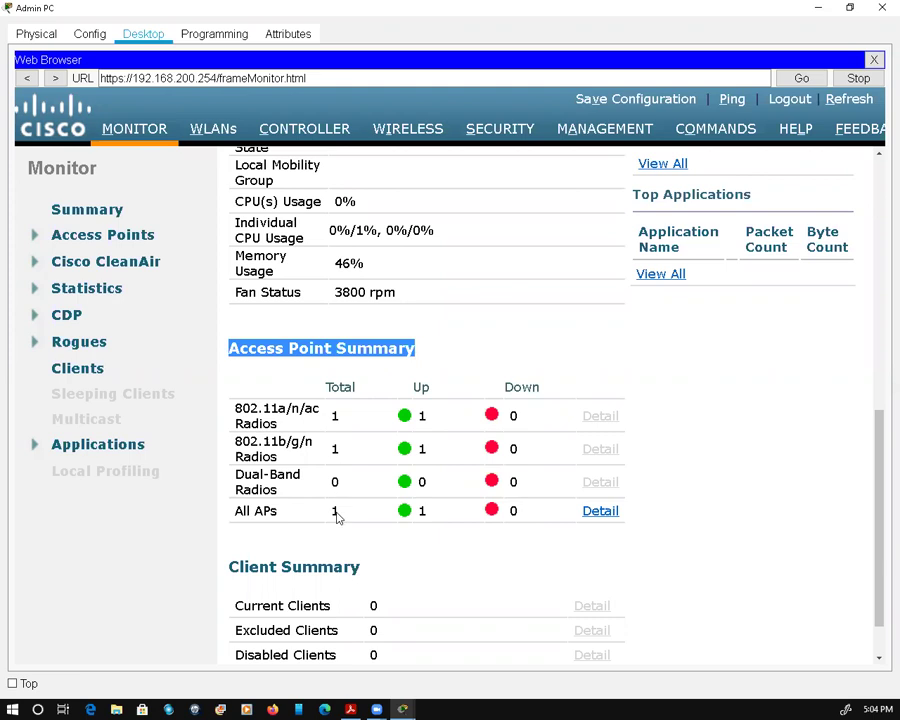
scroll(360, 566, "down", 1)
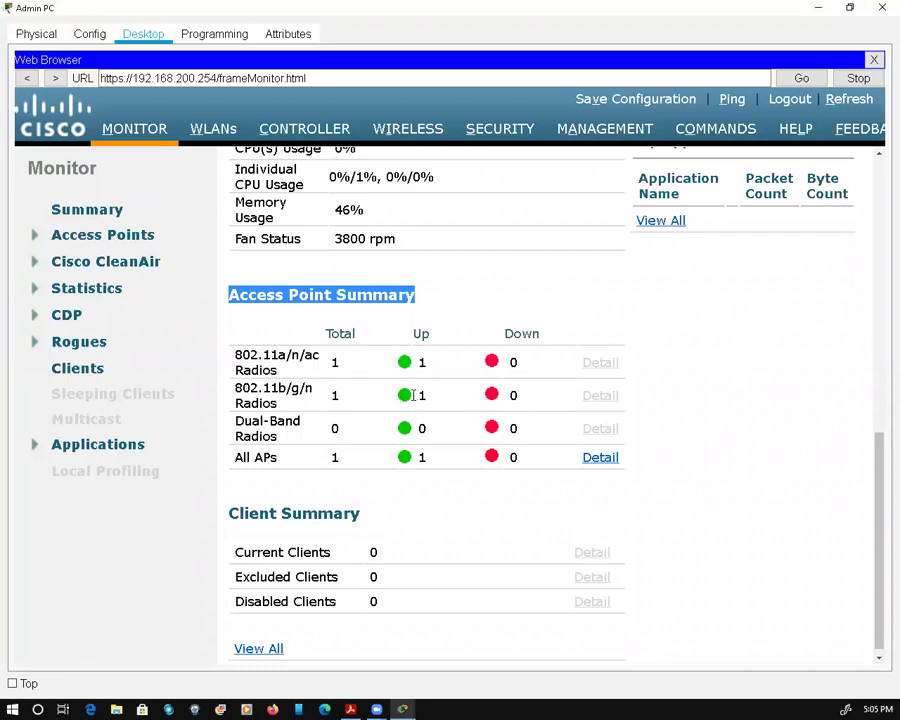
scroll(445, 275, "up", 3)
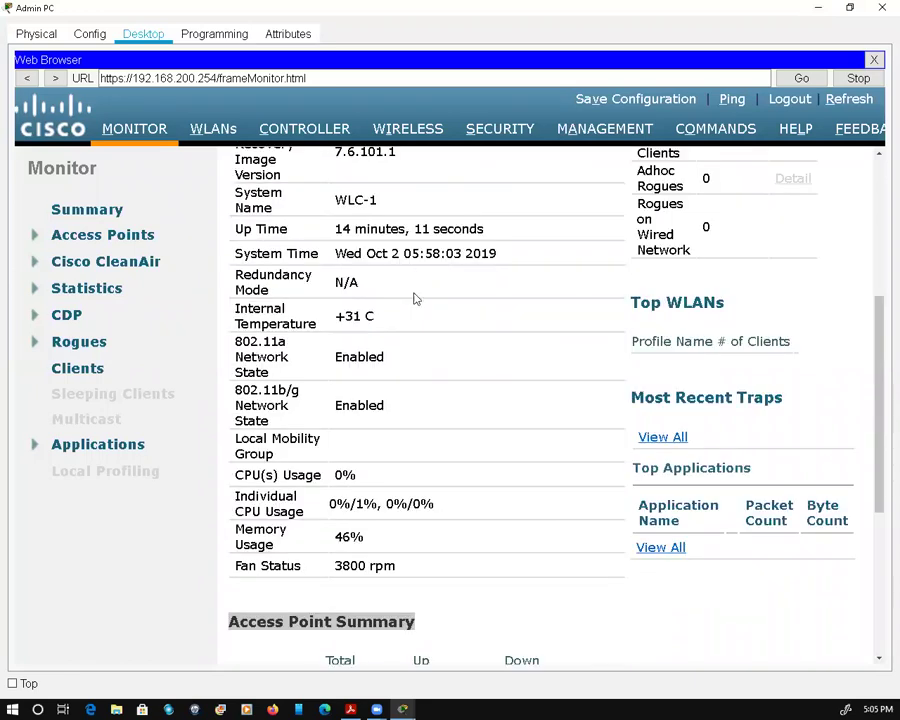
scroll(416, 298, "up", 1)
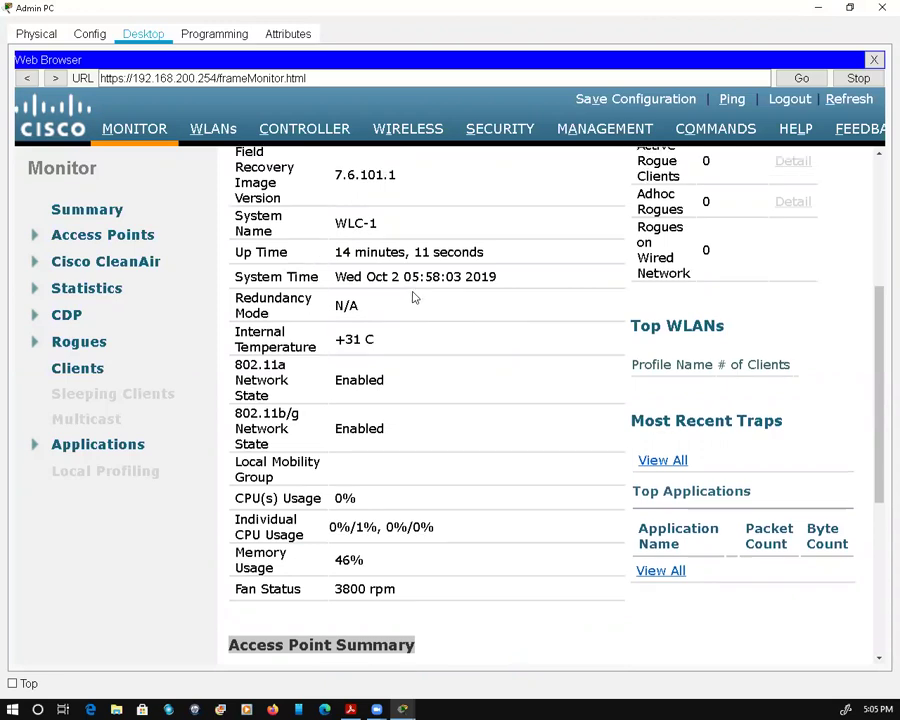
scroll(416, 298, "up", 3)
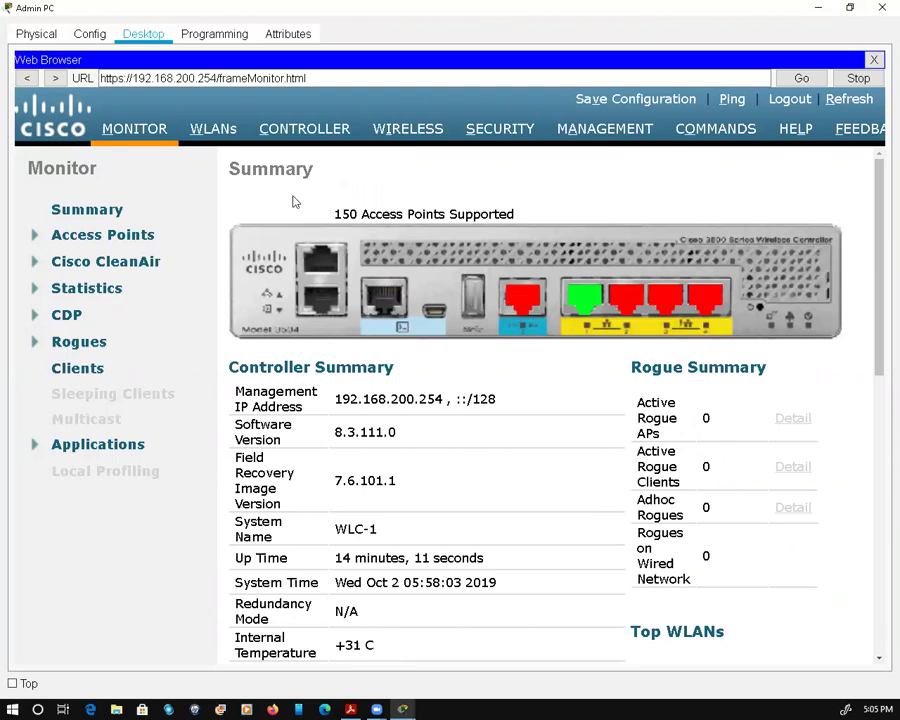
Step: Go to the controller's WLANs list
left_click(211, 137)
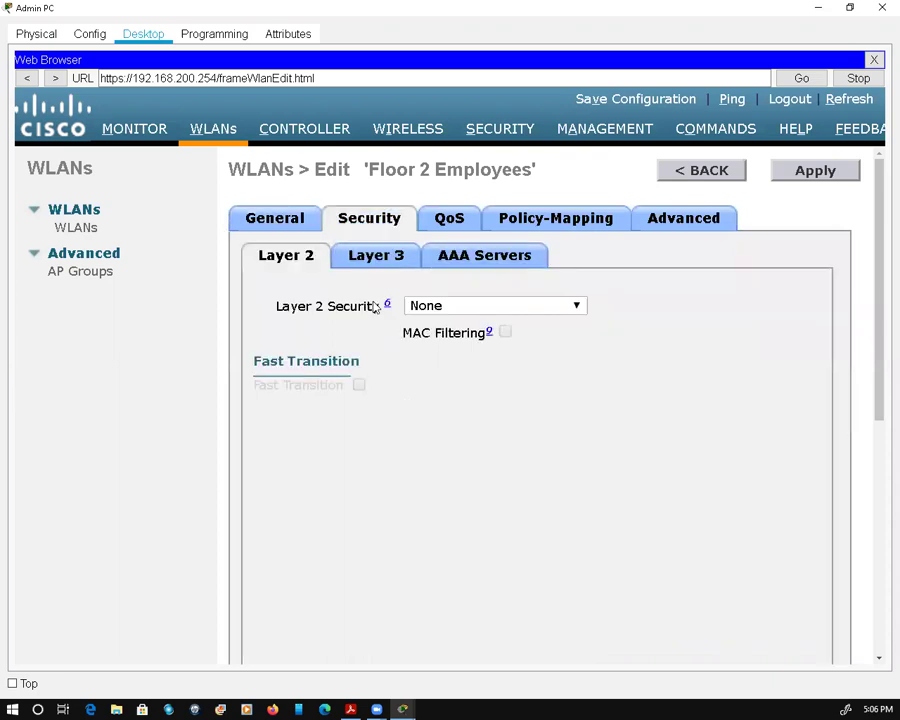
Step: Set Layer 2 Security to WPA+WPA2 and enable the WPA2 policy with AES encryption
left_click(466, 307)
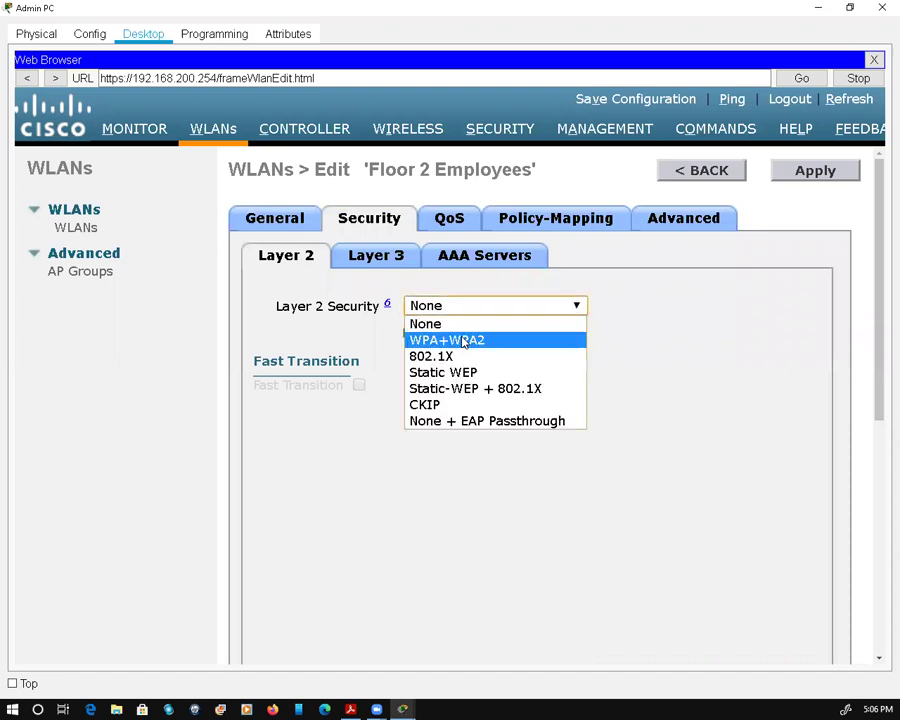
key("Escape")
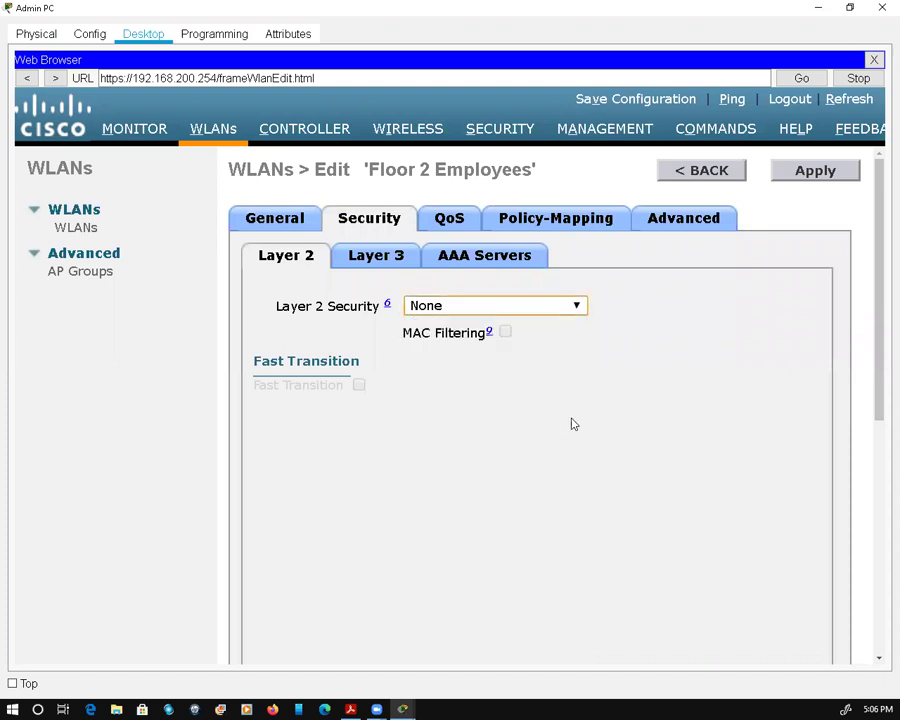
key("Down")
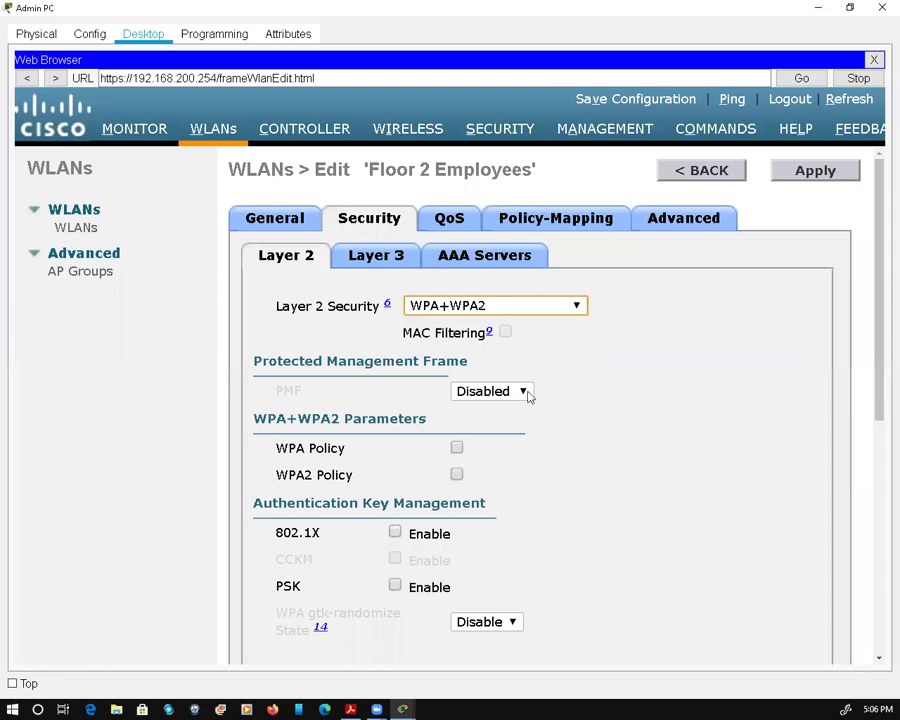
left_click(457, 476)
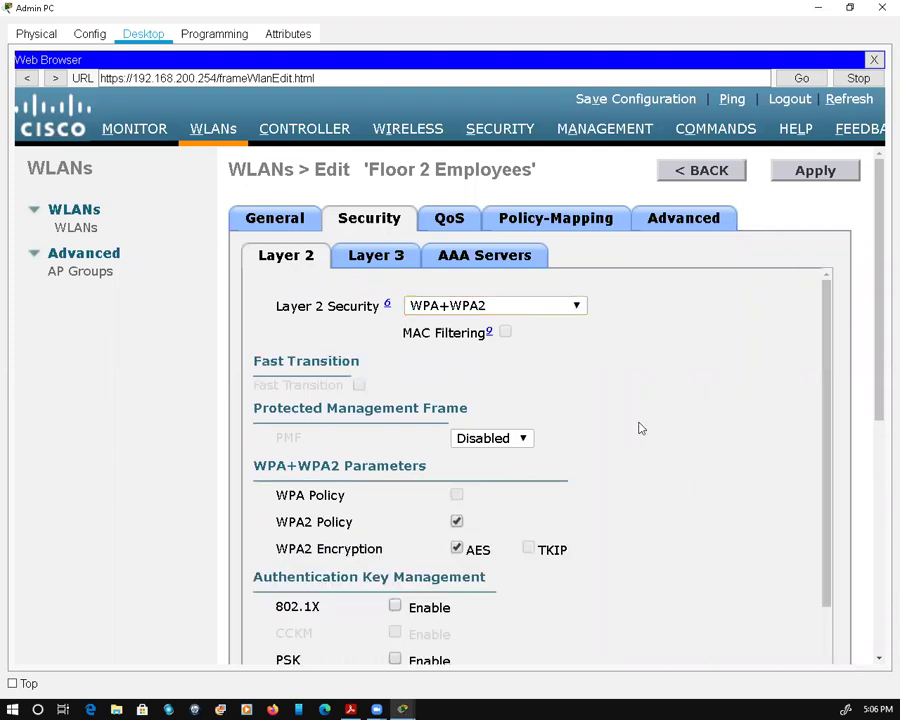
scroll(641, 428, "down", 1)
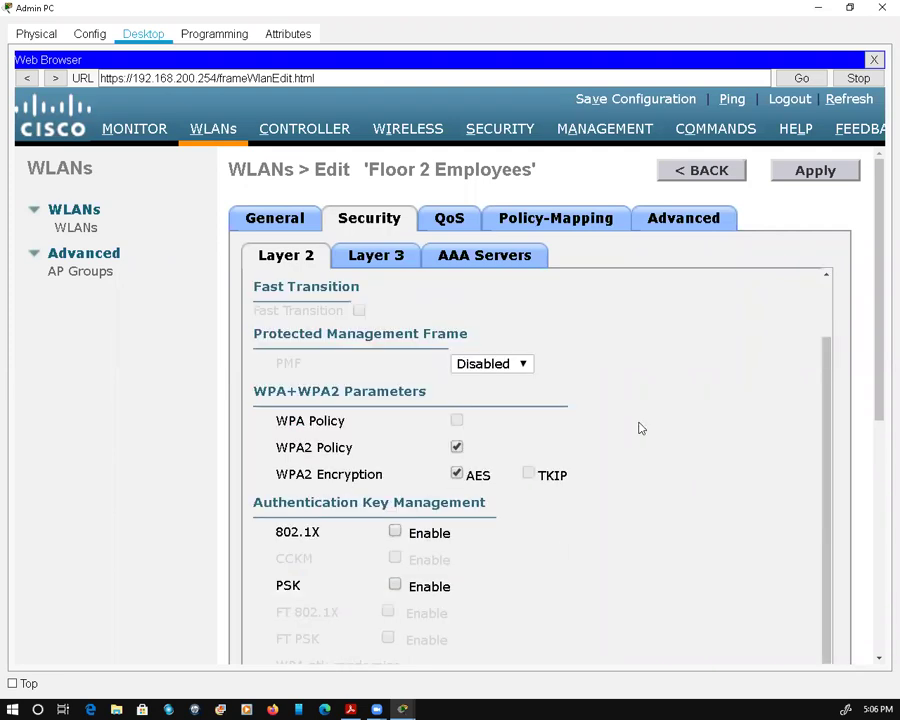
scroll(641, 428, "down", 1)
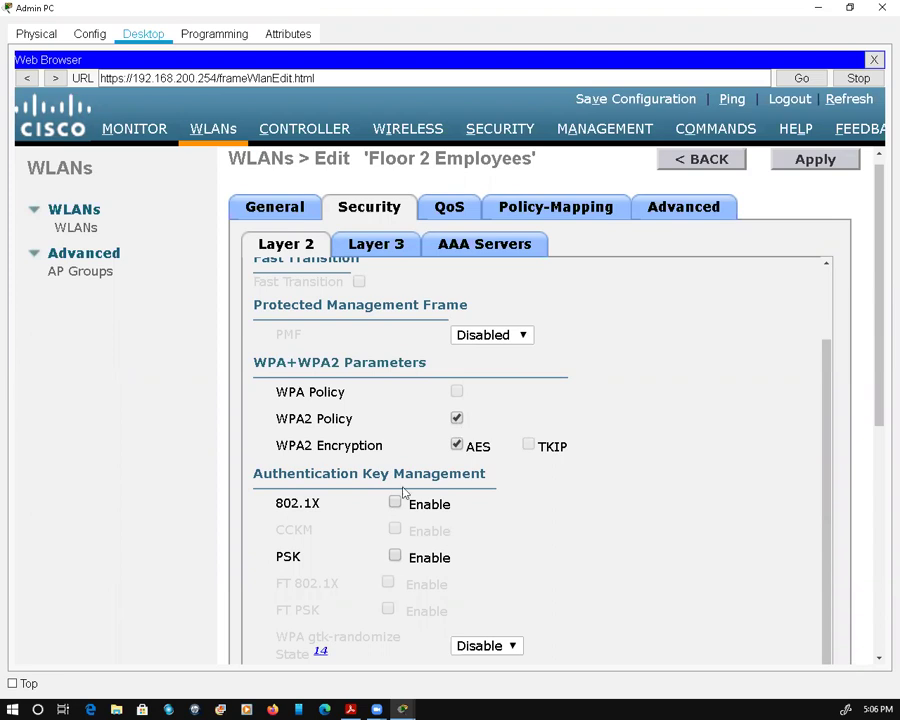
scroll(400, 492, "down", 1)
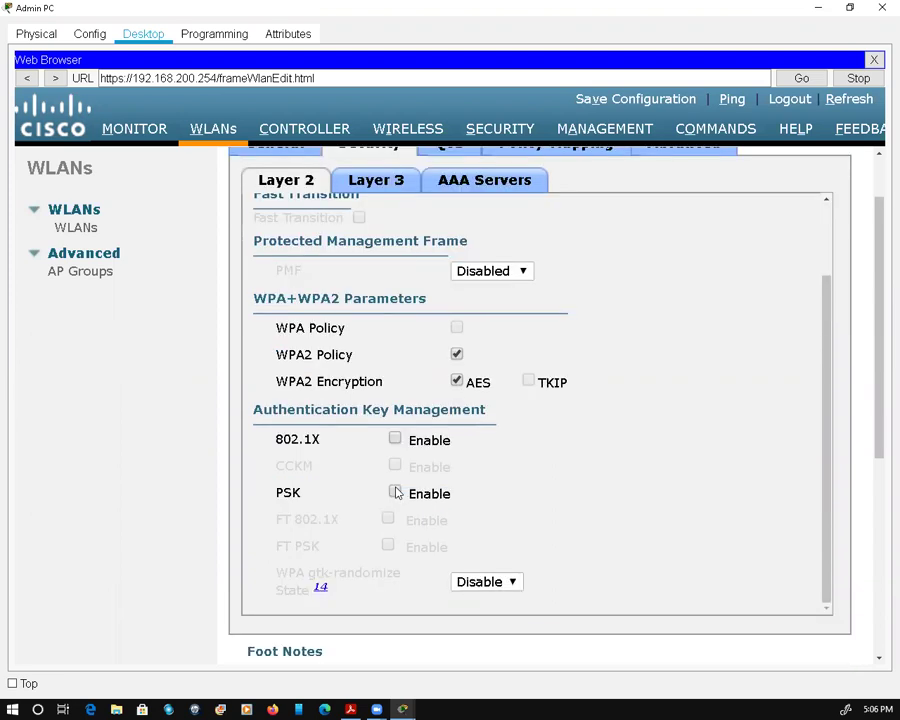
Step: Enable PSK authentication with a pre-shared key, apply the WLAN change, and restore down the Admin PC window
left_click(395, 492)
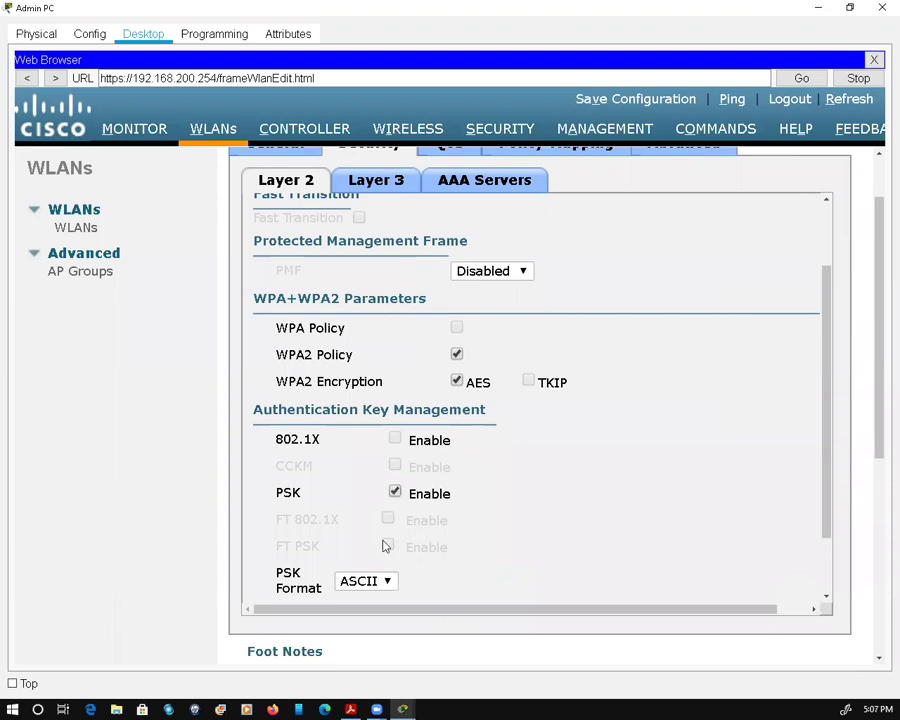
scroll(497, 484, "down", 1)
key("Tab")
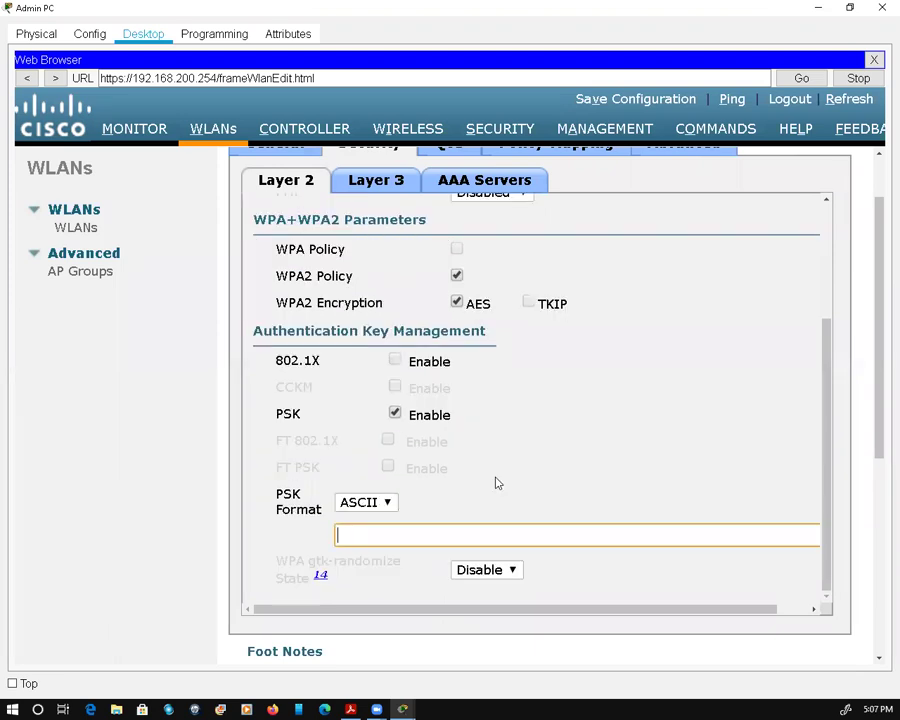
type("cisco123")
scroll(826, 215, "up", 2)
scroll(879, 171, "up", 1)
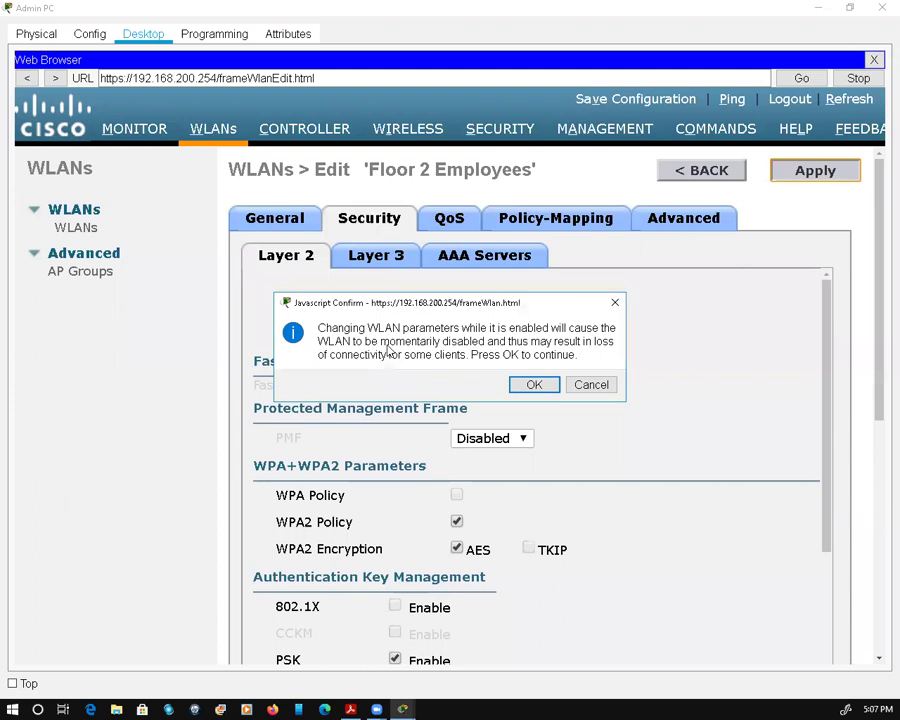
left_click(516, 385)
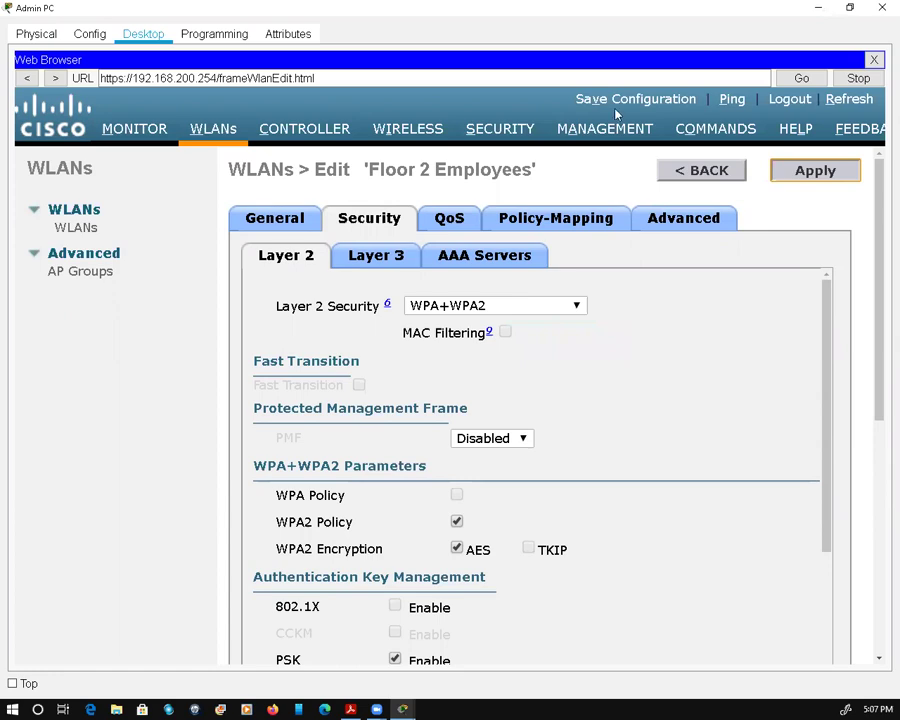
key("super+Down")
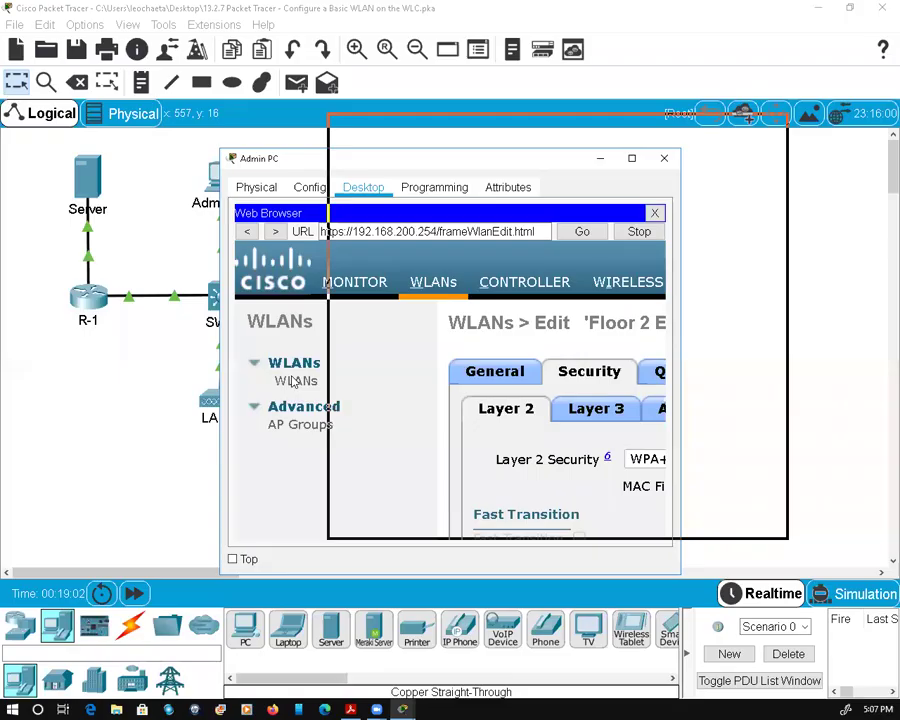
Step: Move the Admin PC window aside and maximize it again
left_click_drag(721, 127, 773, 110)
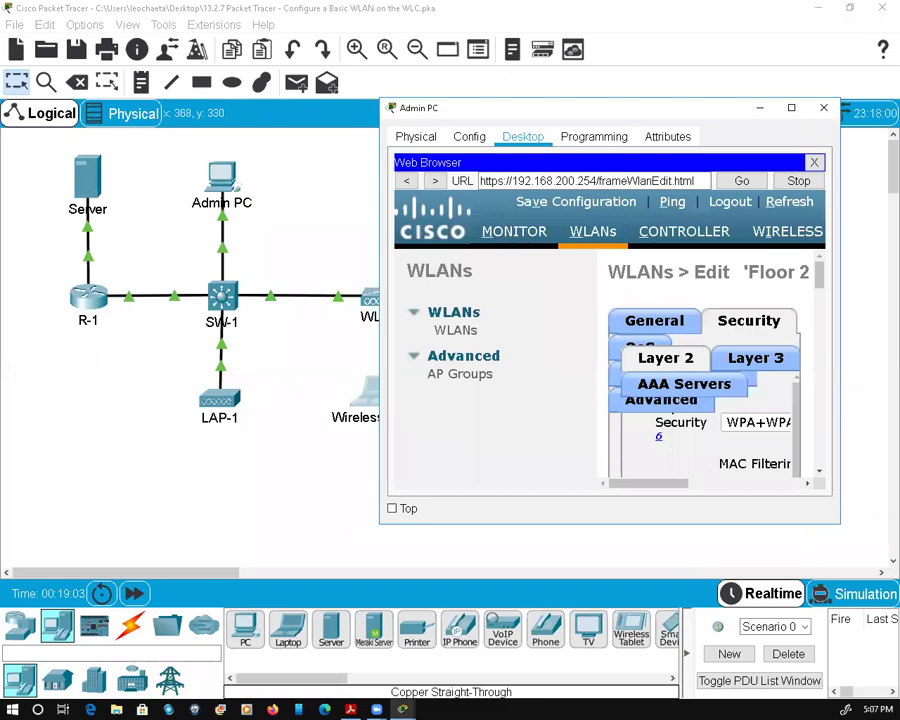
key("super+Up")
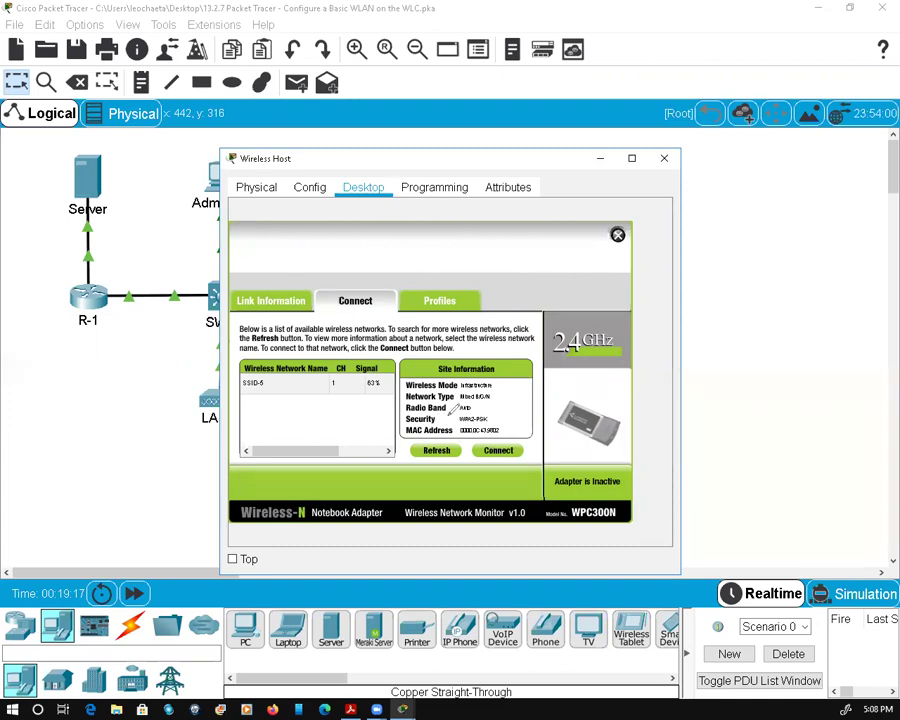
Step: Connect the Wireless Host to SSID-5 with the WPA2 pre-shared key and close its window
left_click_drag(375, 416, 411, 412)
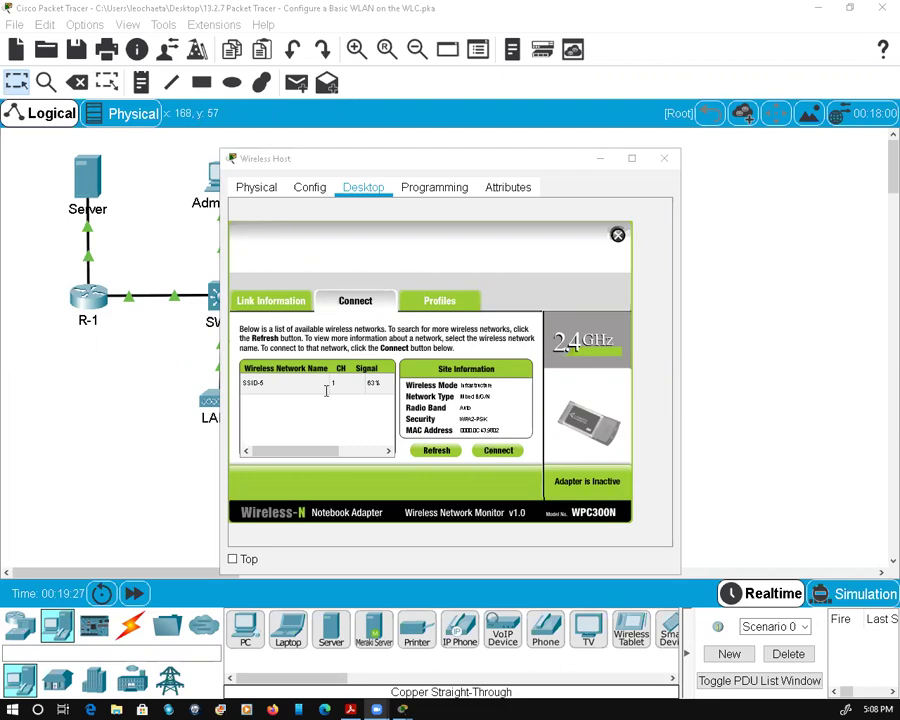
left_click(486, 452)
type("Cisco123")
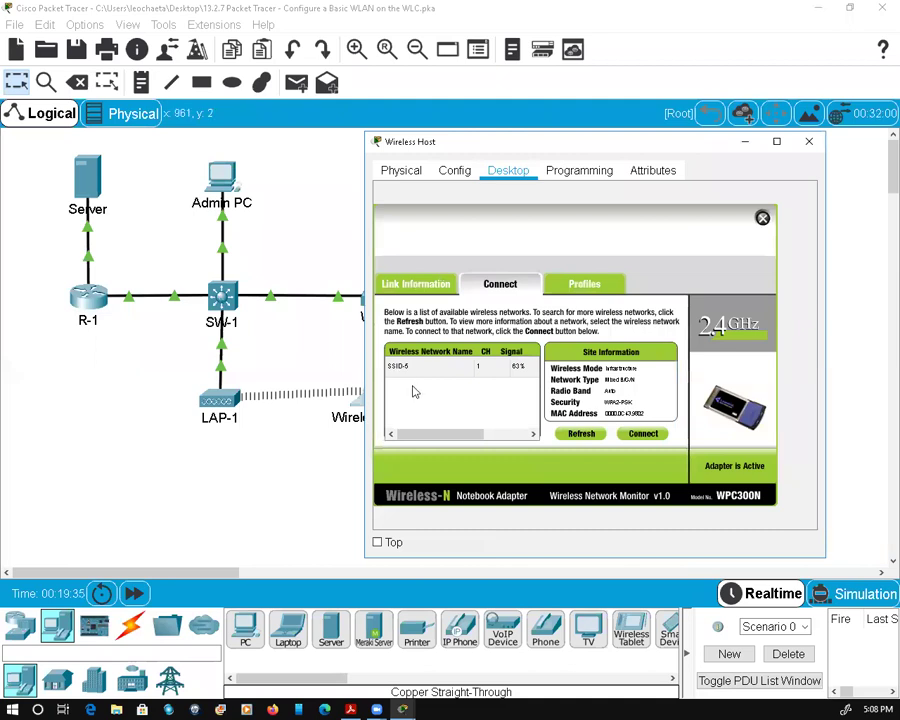
key("alt+F4")
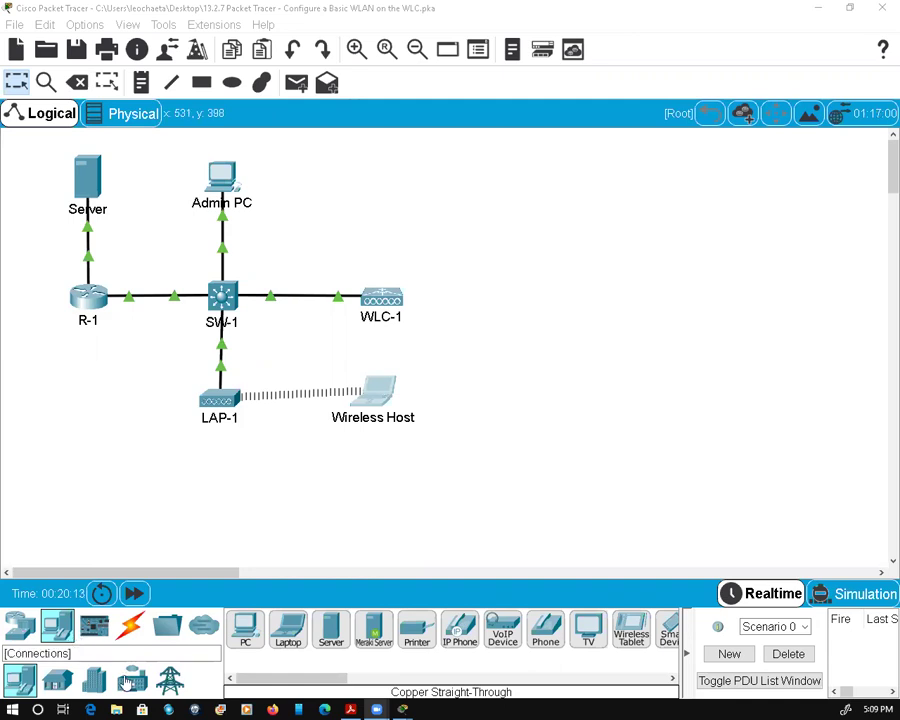
Step: Bring up the network device categories in the device toolbox
left_click(20, 625)
Step: Place a Home Router from Wireless Devices on the canvas, then check and close the Wireless Host window
left_click(130, 680)
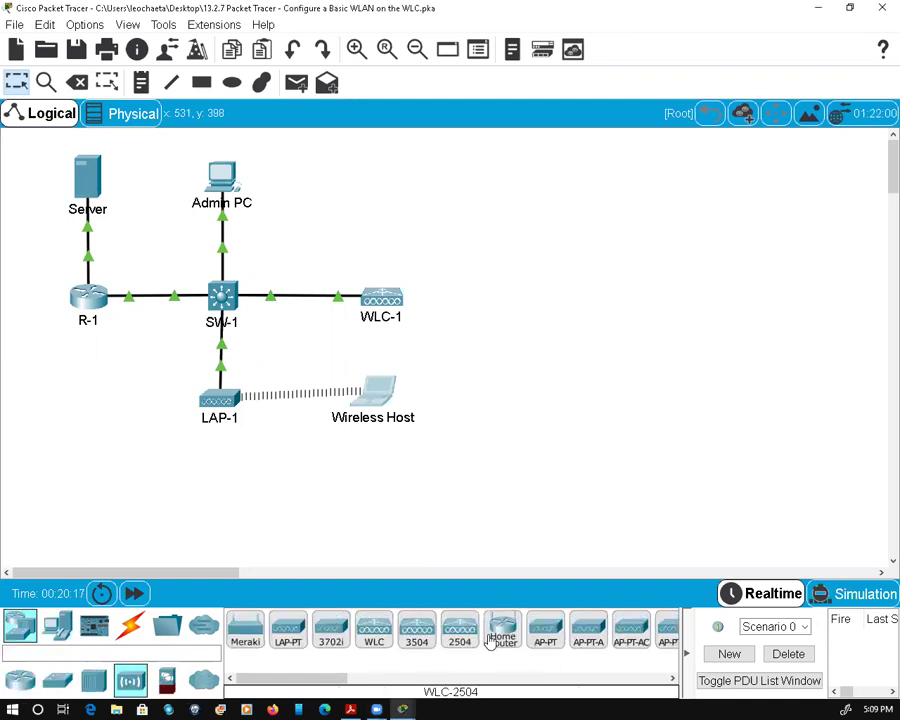
left_click_drag(490, 640, 566, 347)
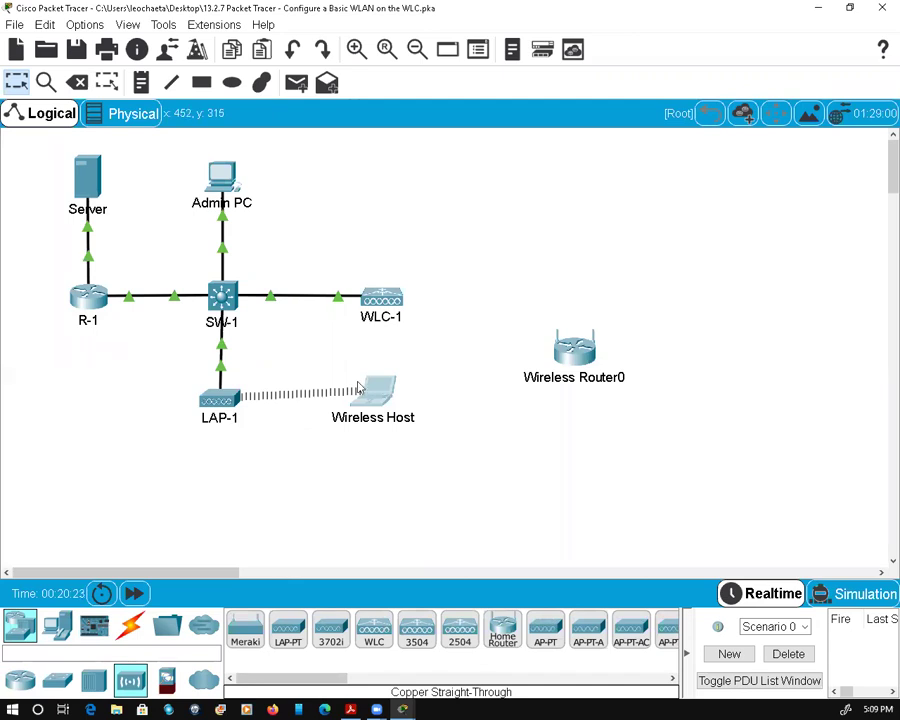
left_click(360, 388)
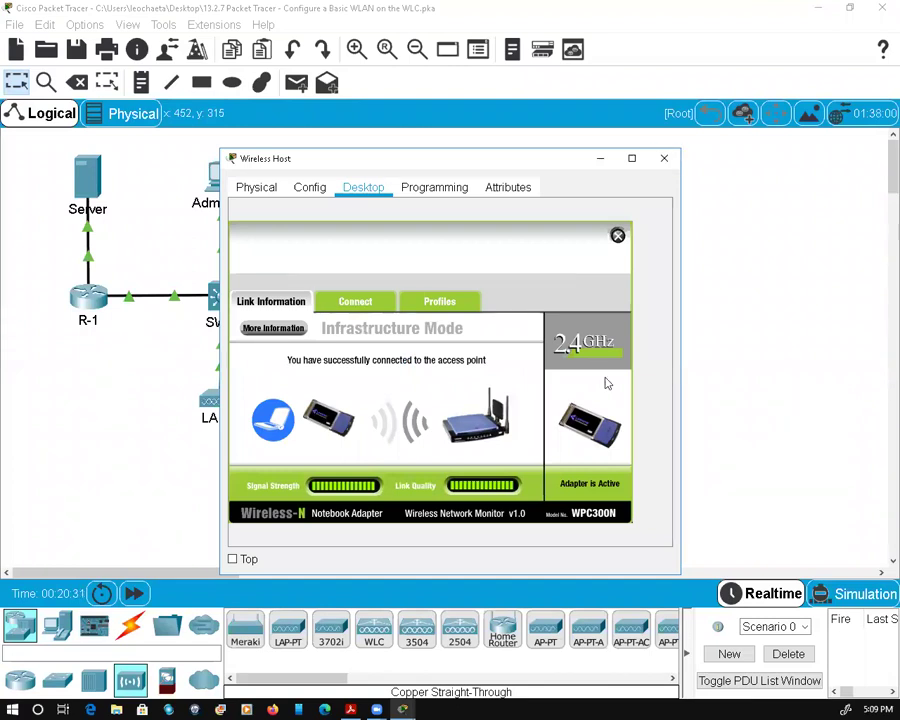
key("alt+F4")
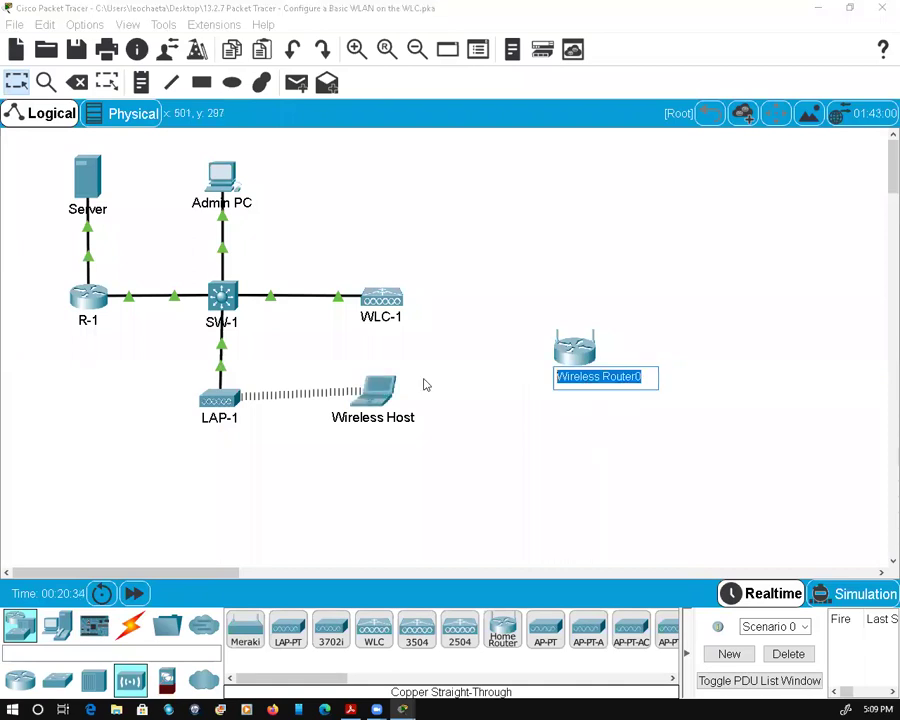
Step: Rename Wireless Router0 to 'Universidad' and shift the Wireless Host laptop toward it
type("Universid")
left_click(474, 490)
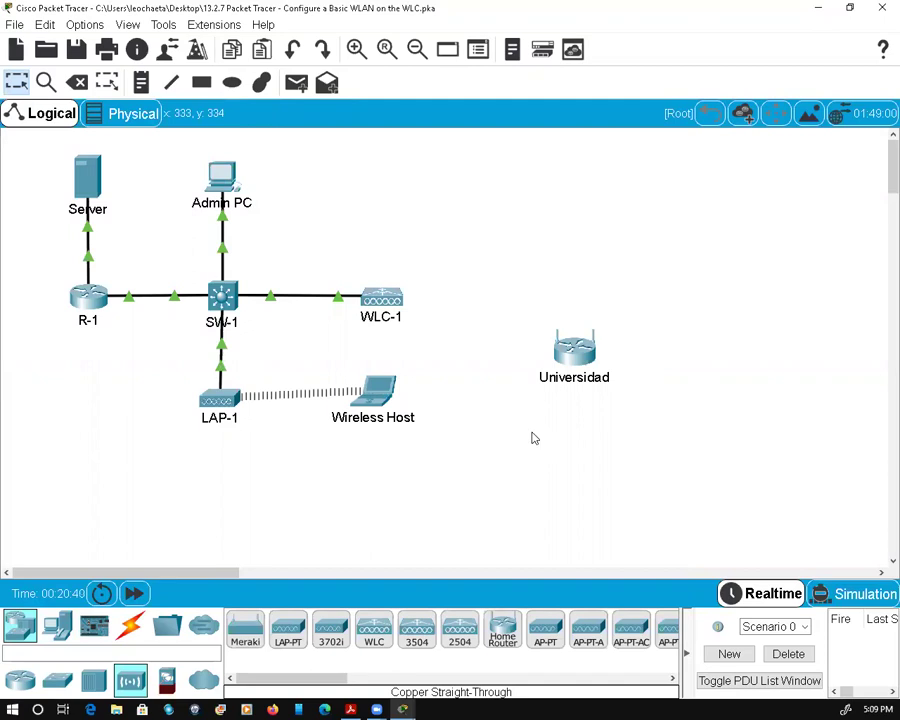
left_click_drag(378, 392, 505, 424)
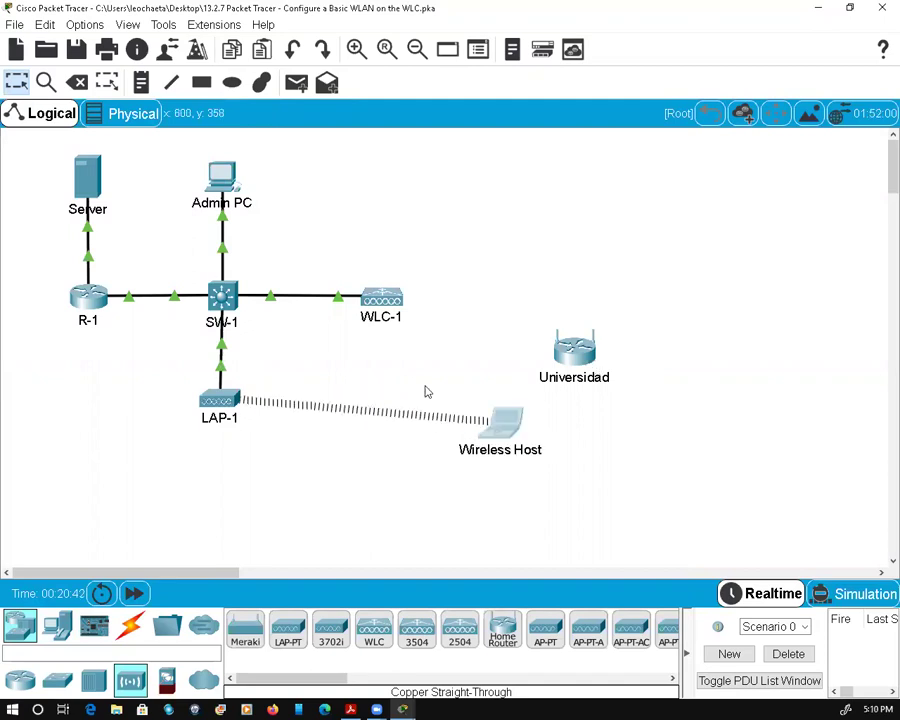
Step: Settle the Wireless Host beside LAP-1 and view its PC Wireless profiles, selecting Default
left_click_drag(505, 421, 422, 378)
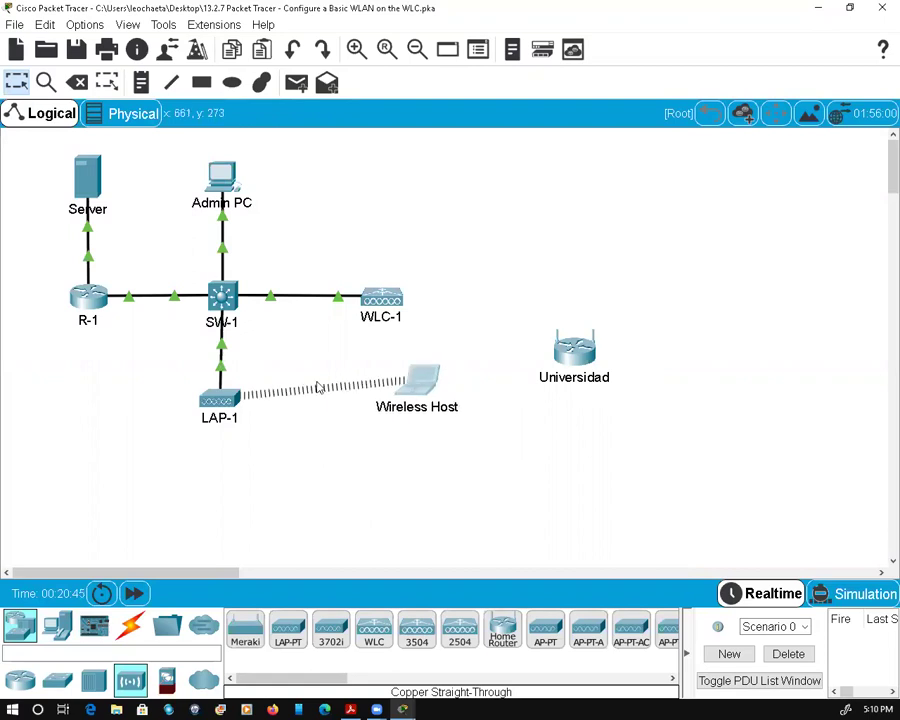
left_click_drag(422, 380, 352, 405)
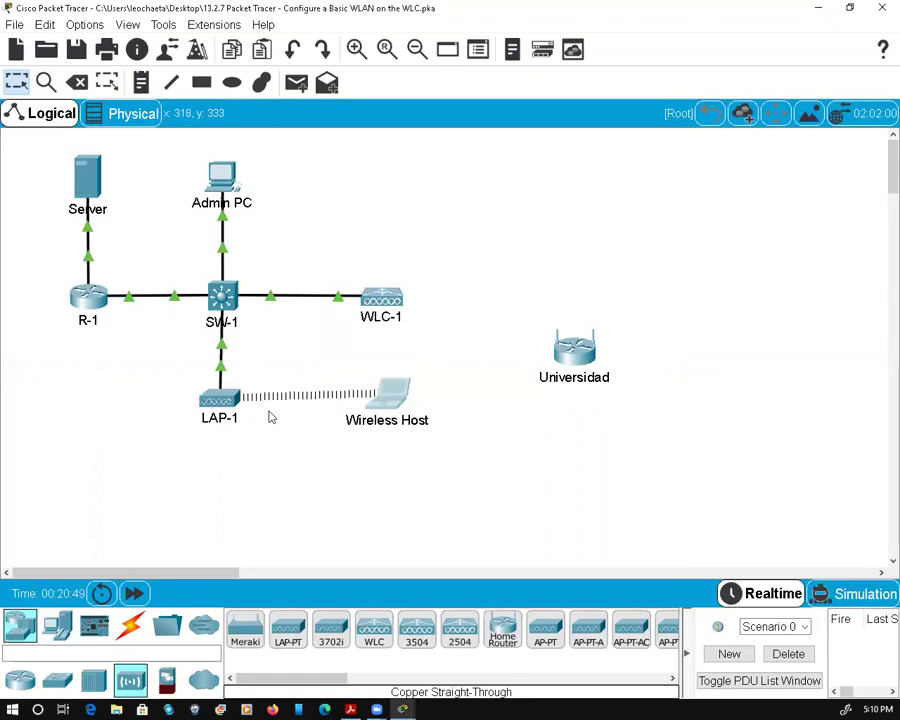
left_click(394, 397)
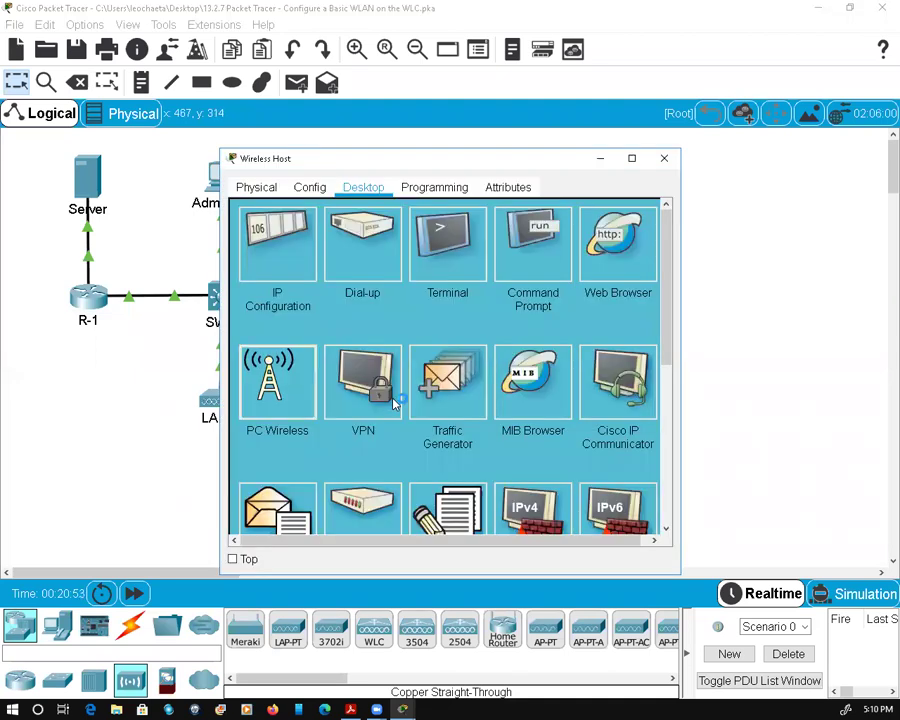
left_click(441, 301)
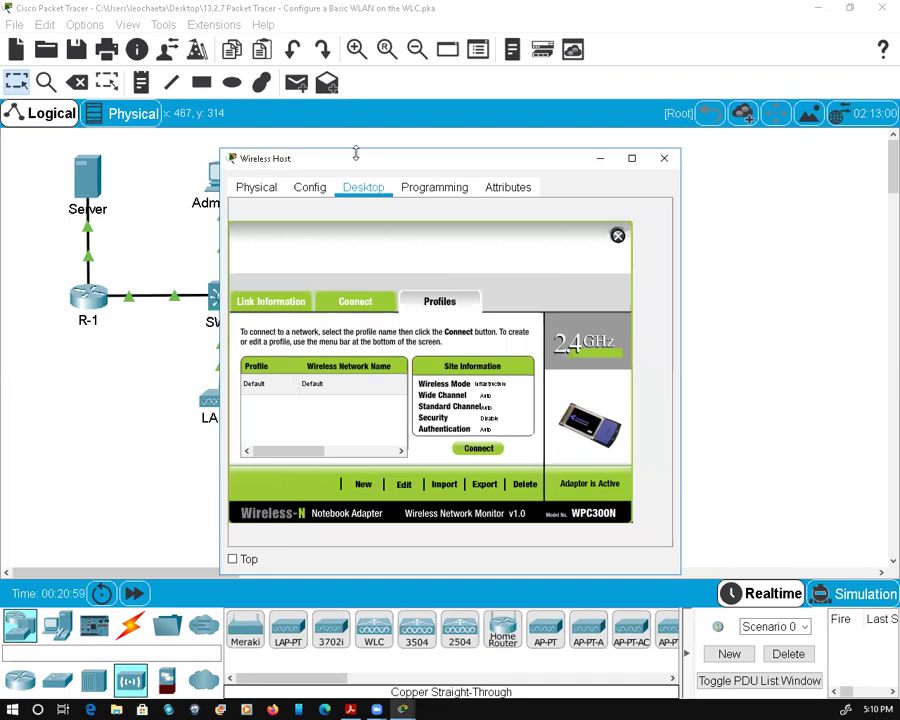
left_click(300, 383)
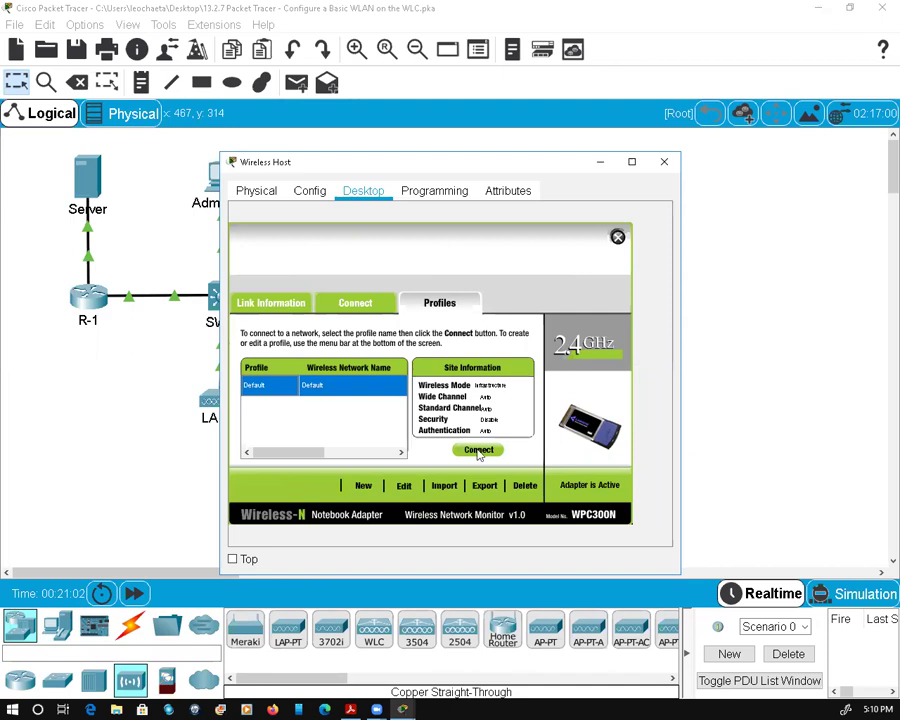
Step: Start a new wireless profile named 'Universidad', then exit the wizard without saving
left_click(366, 487)
type("Univer")
type("sidad")
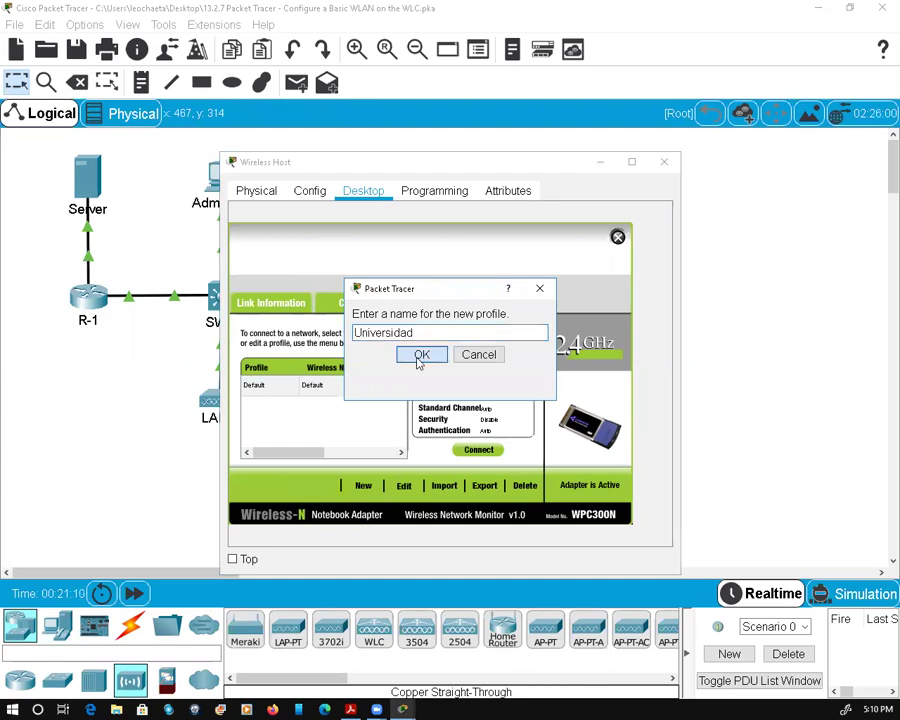
left_click(419, 357)
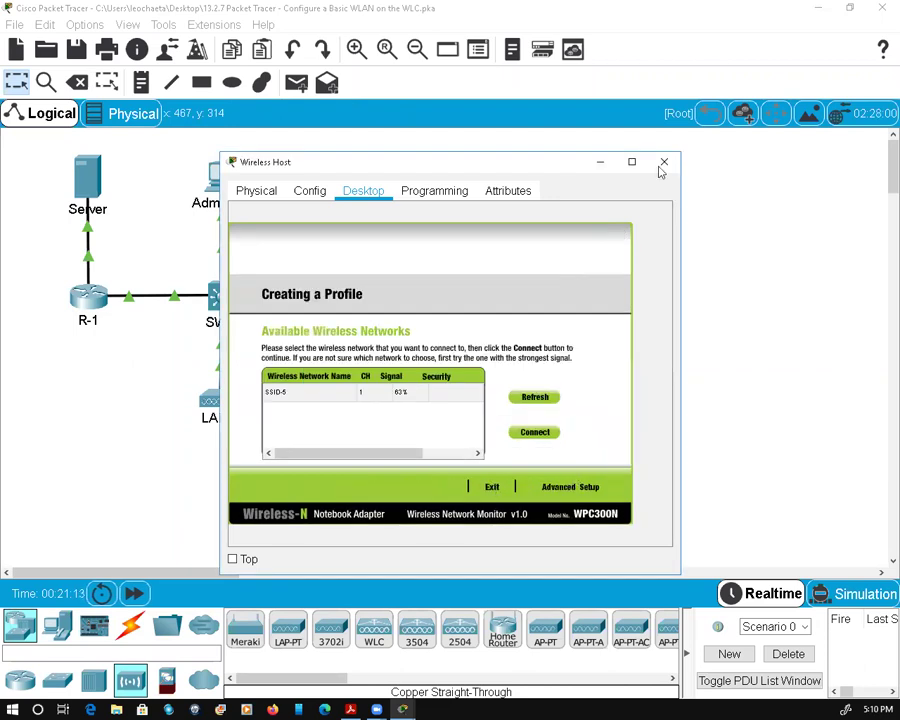
left_click(491, 486)
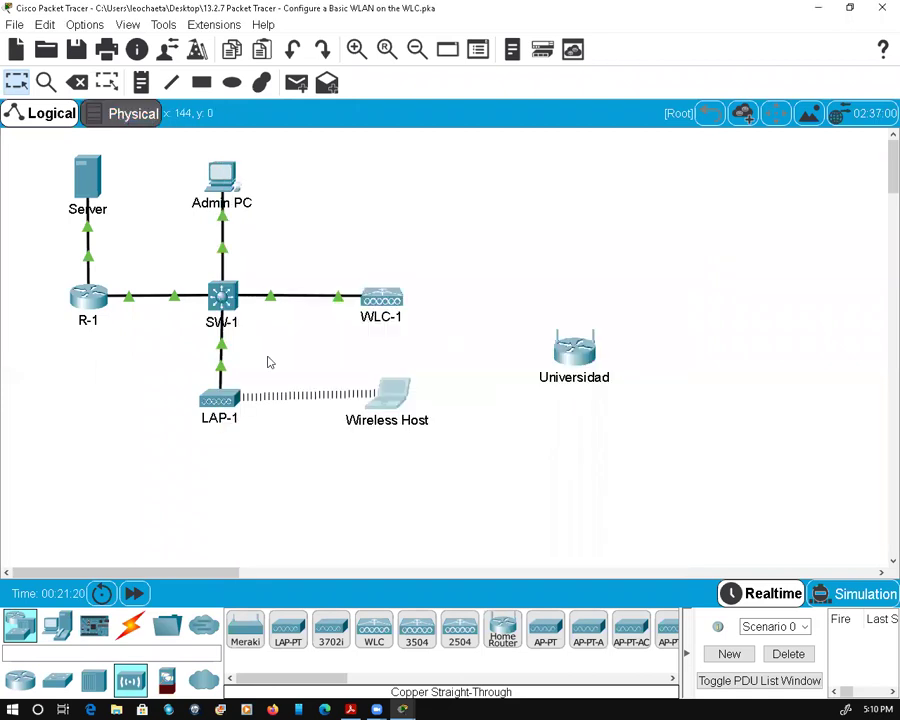
Step: In Physical view, drag the Universidad router across the Corporate Office floor plan toward the Main Wiring Closet
key("shift+p")
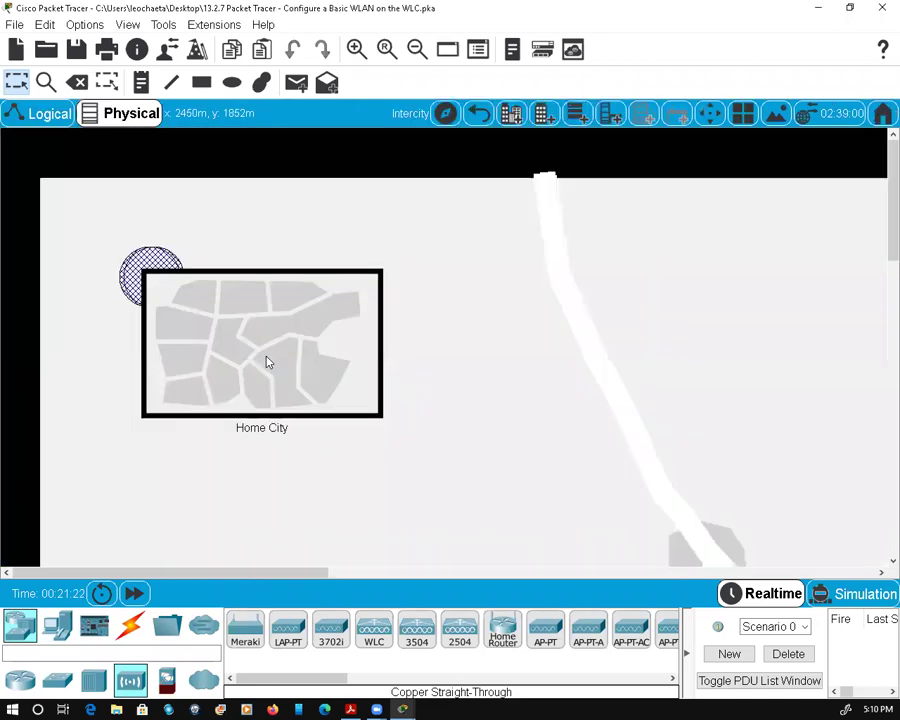
left_click(350, 324)
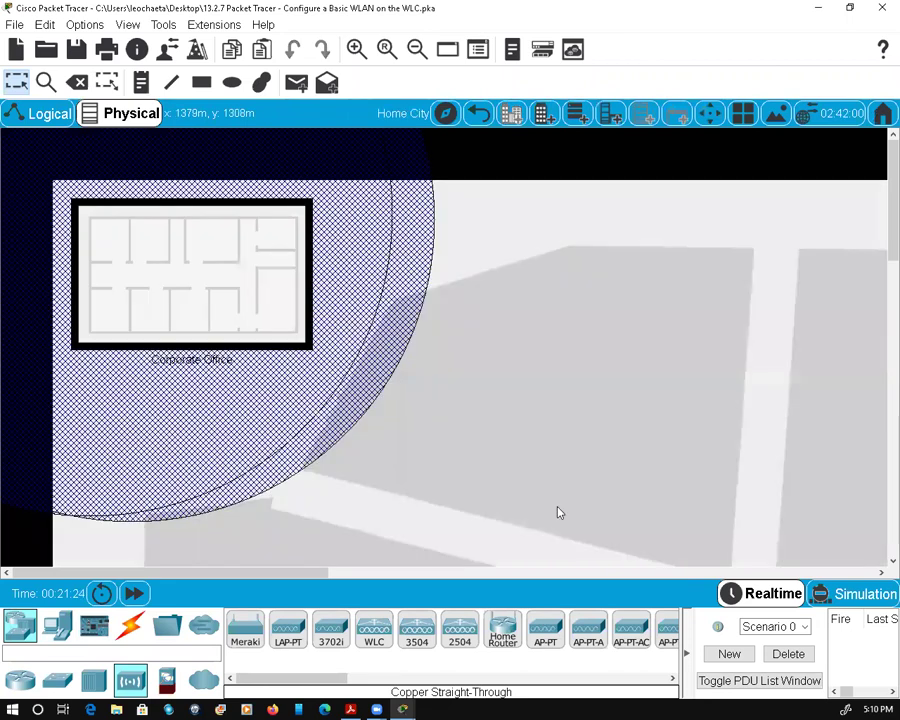
left_click_drag(528, 521, 500, 565)
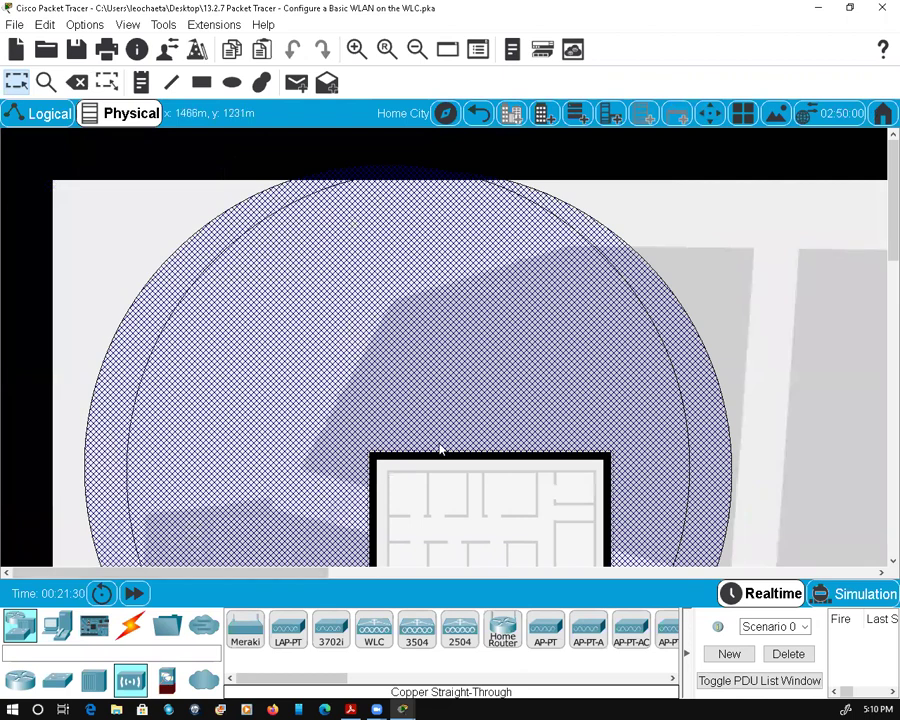
left_click(165, 295)
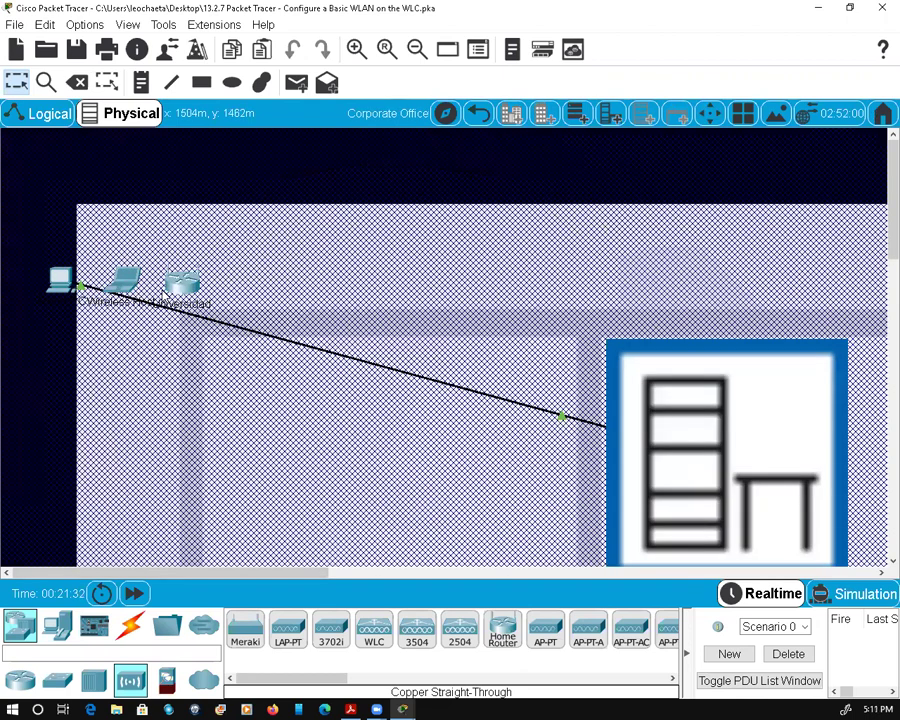
left_click_drag(183, 285, 412, 333)
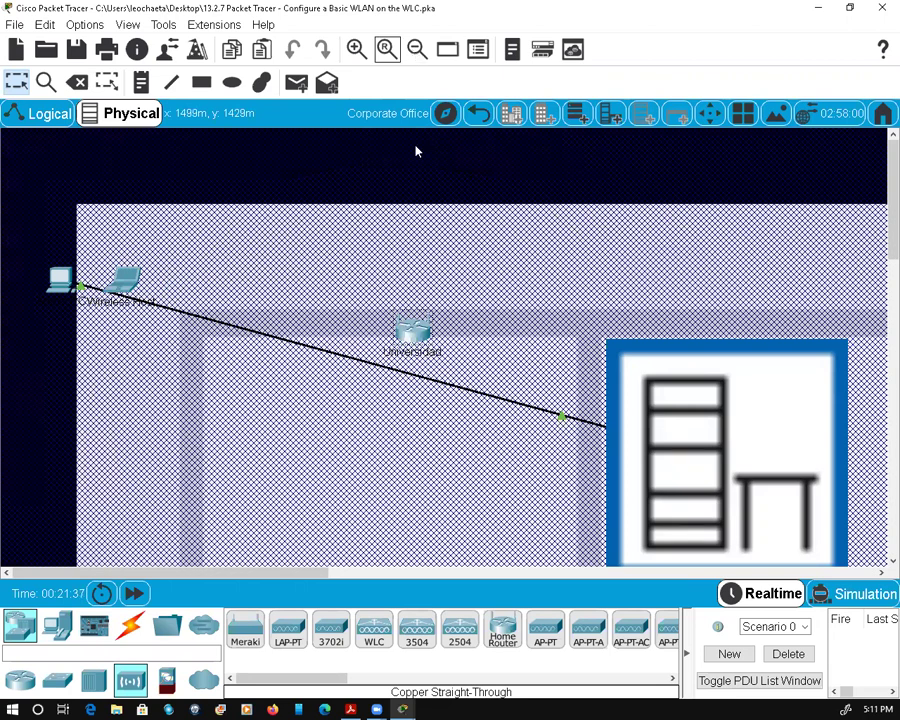
left_click(417, 49)
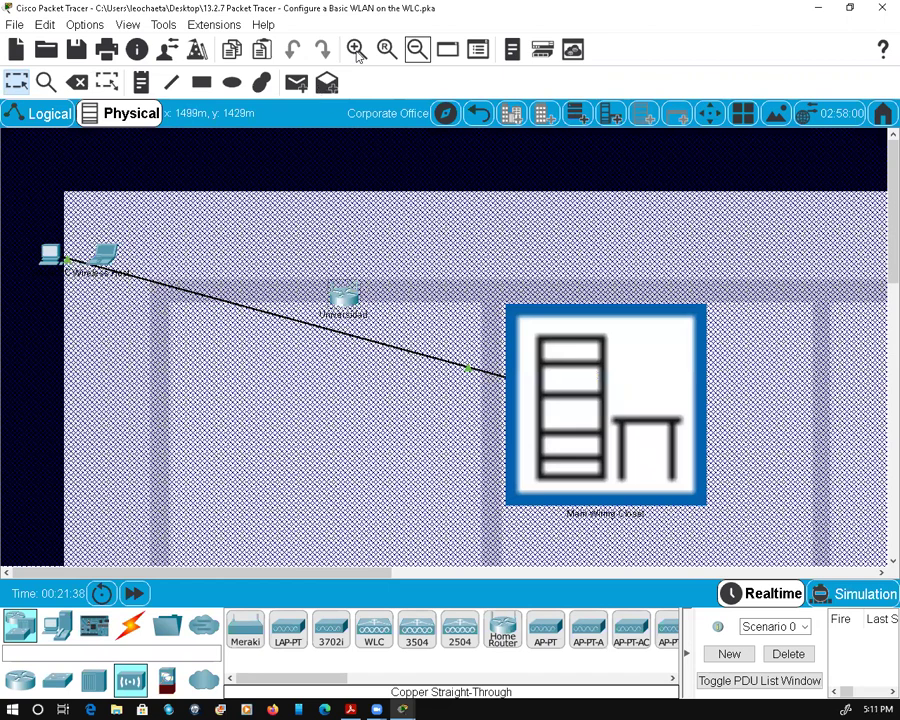
left_click(352, 421)
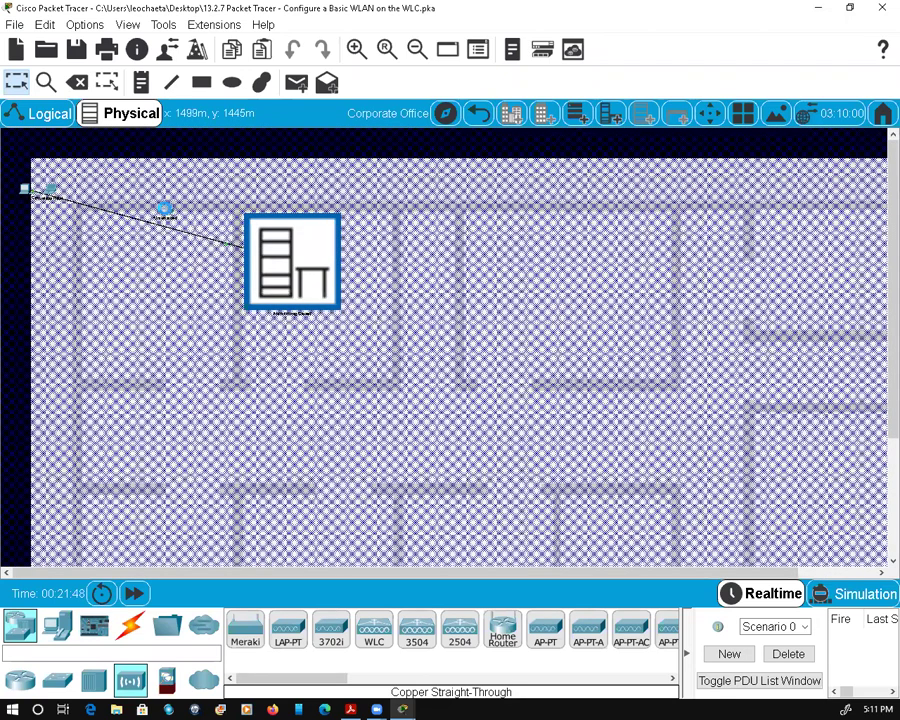
left_click_drag(165, 209, 212, 179)
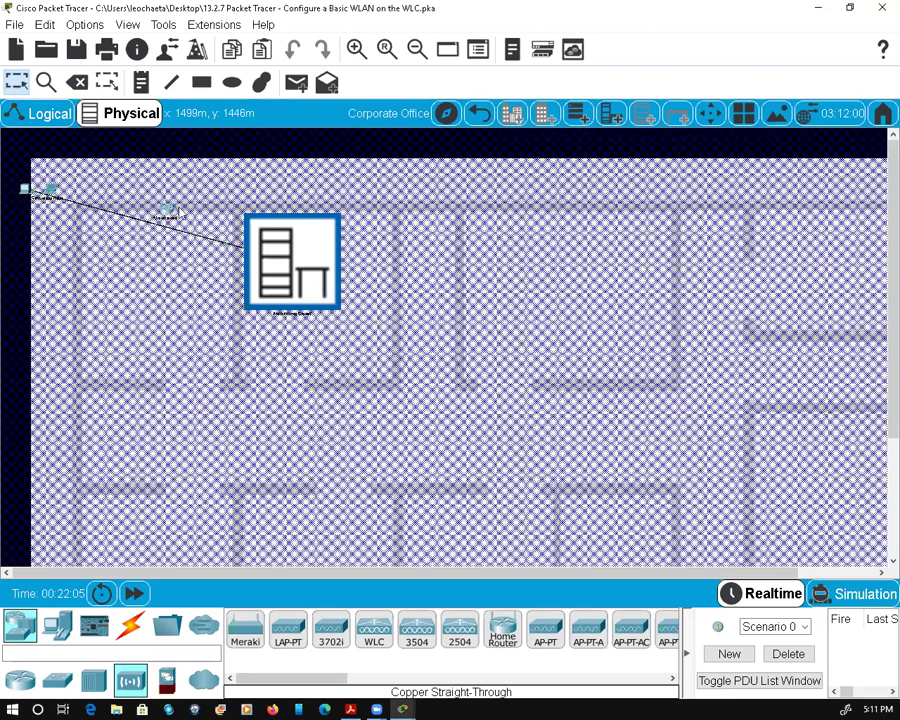
Step: Relocate the Universidad router from Corporate Office to Home City with Move Object
left_click(180, 213)
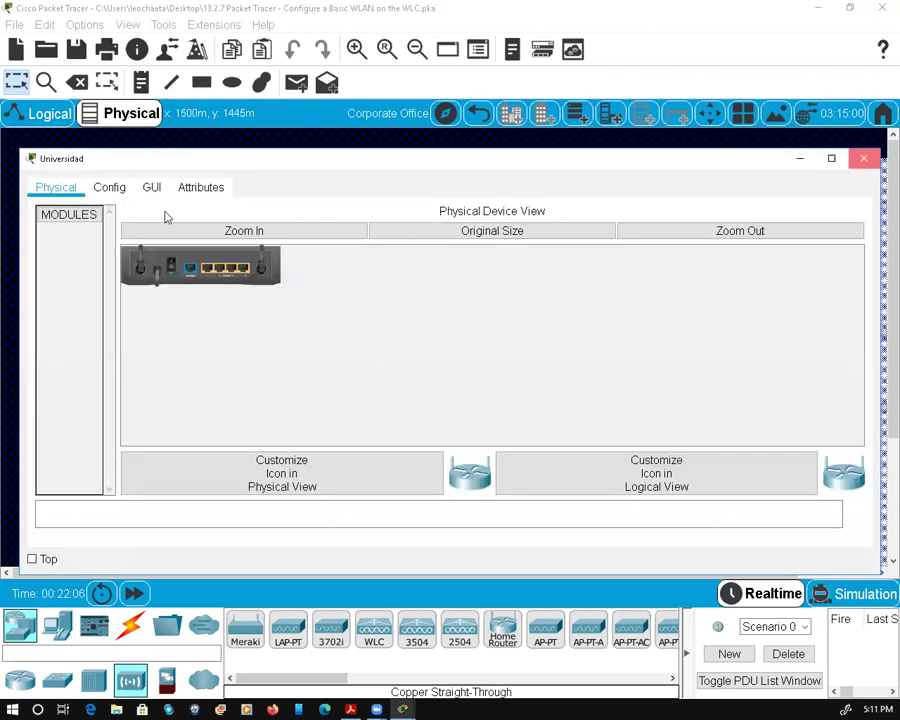
key("Escape")
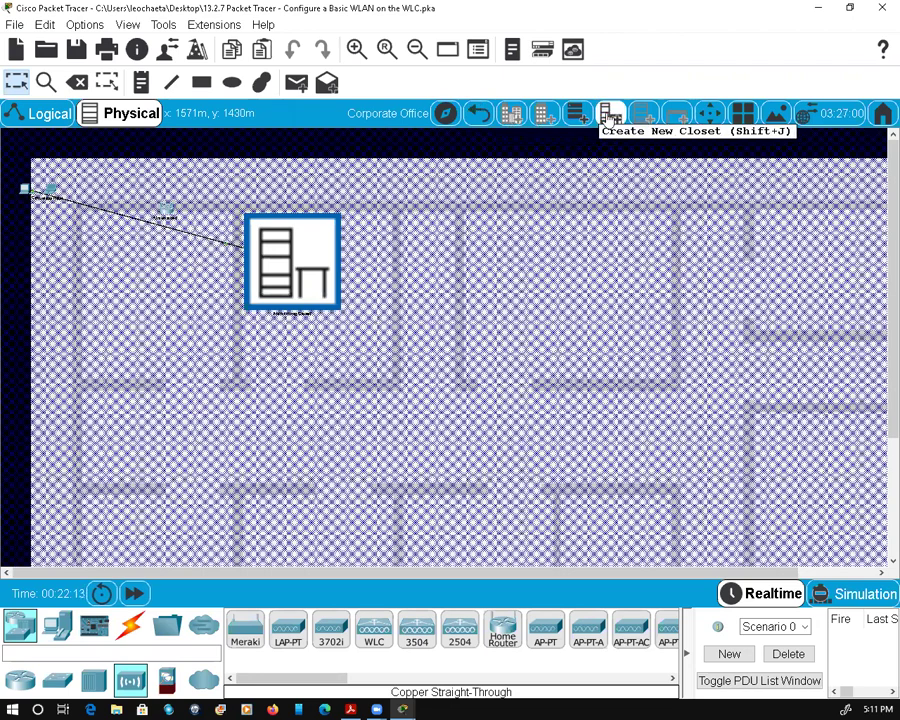
left_click(707, 115)
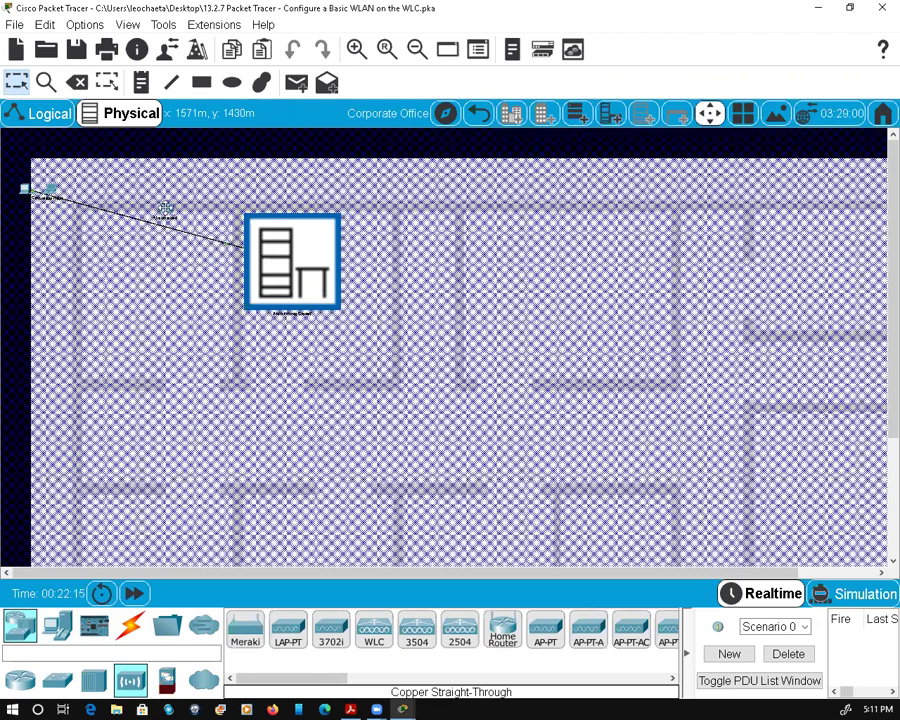
left_click(167, 212)
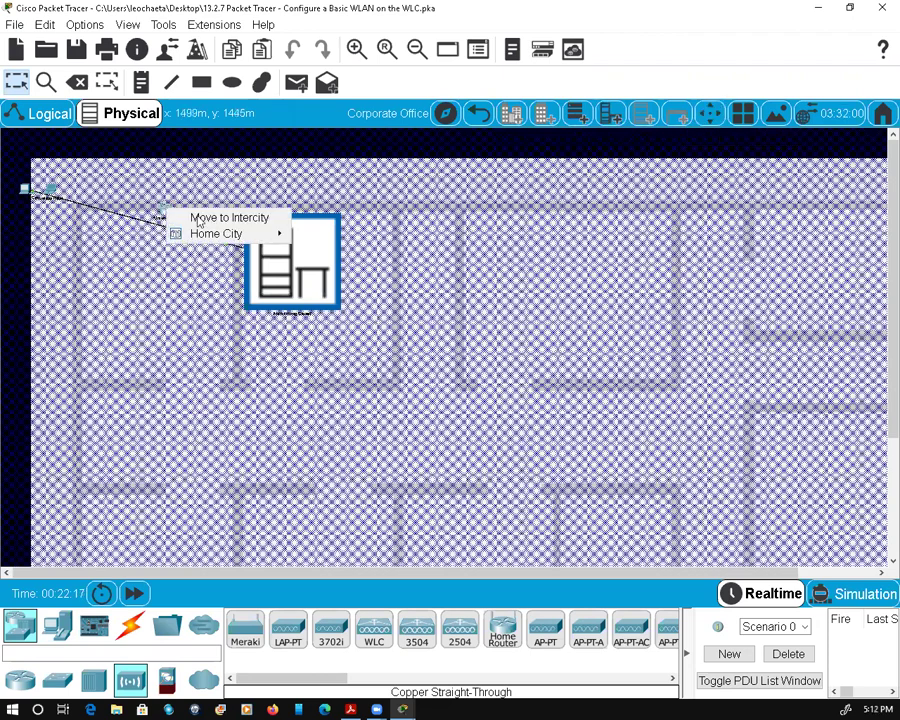
mouse_move(226, 234)
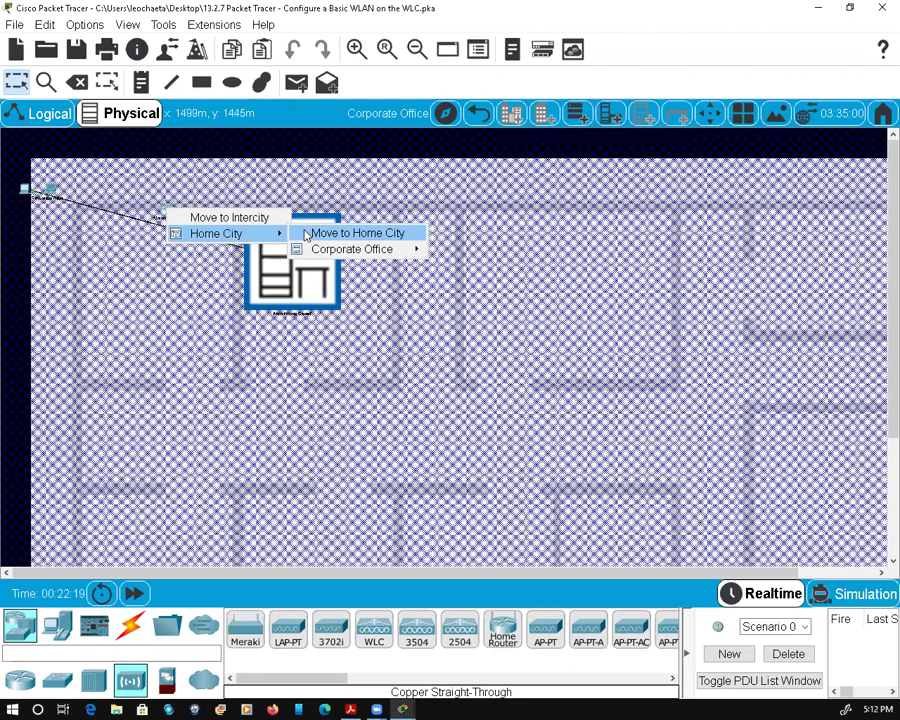
left_click(306, 234)
Step: Zoom out on the Home City map to see both coverage circles, then return to Corporate Office and pick the Wireless Host
left_click(480, 116)
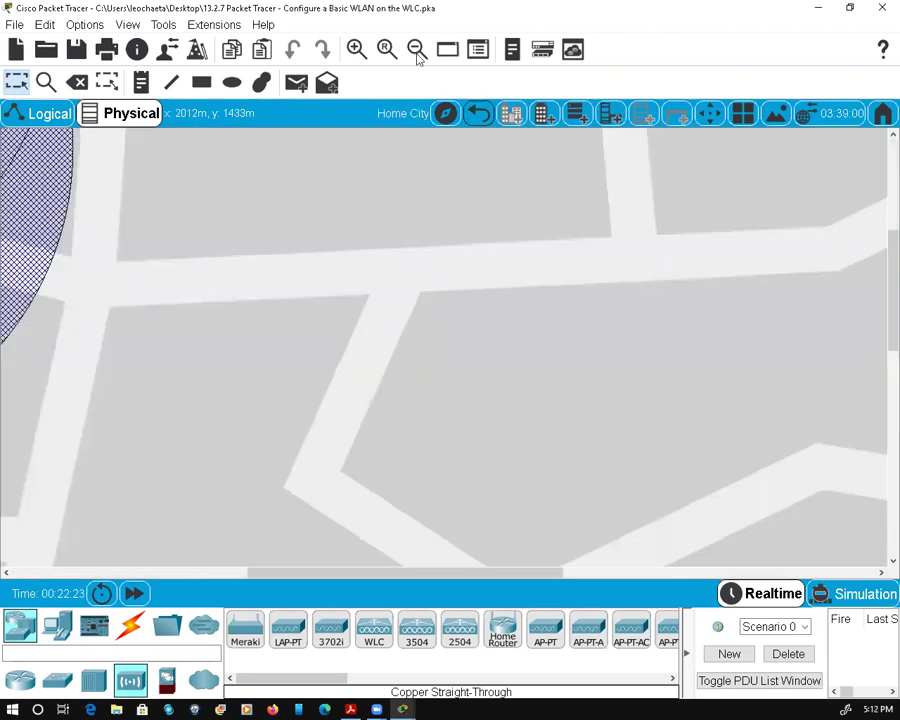
left_click(416, 50)
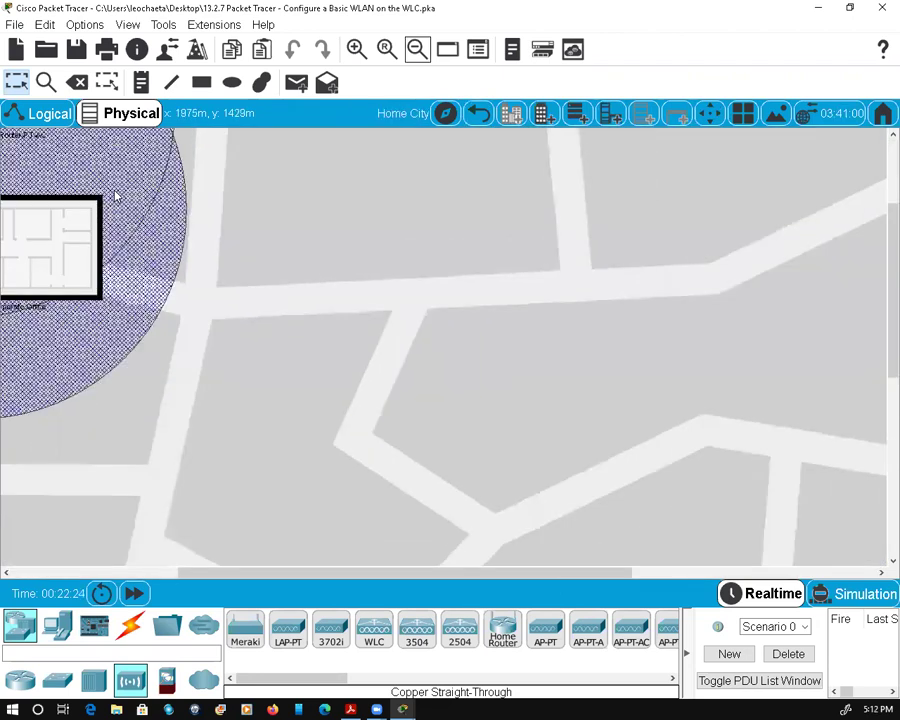
left_click(707, 288)
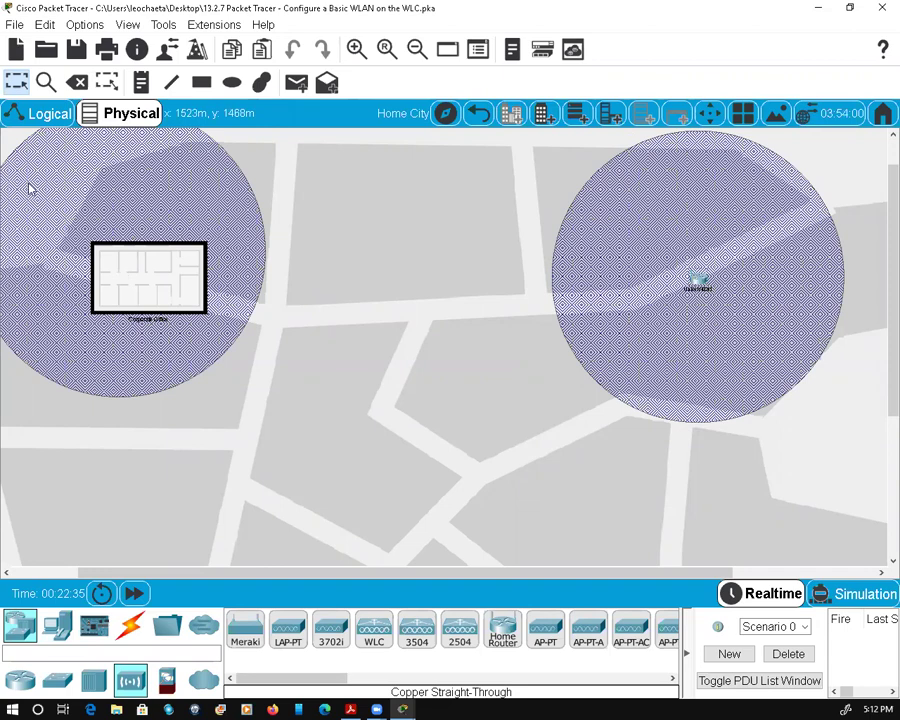
left_click(710, 116)
left_click_drag(153, 204, 151, 199)
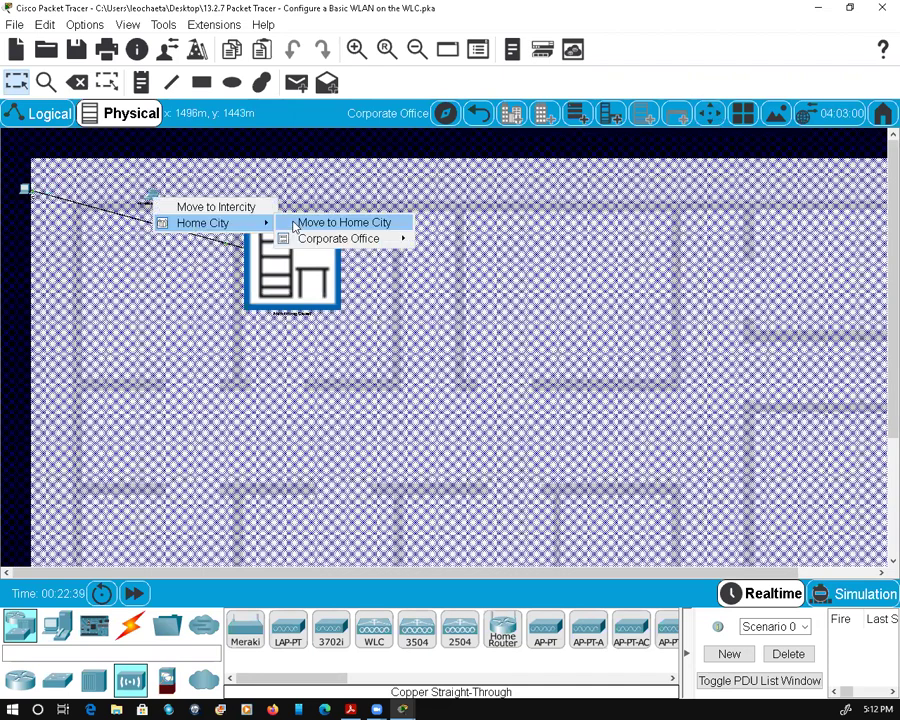
Step: Send the Wireless Host to Home City and drop it inside the Universidad coverage circle
left_click(298, 224)
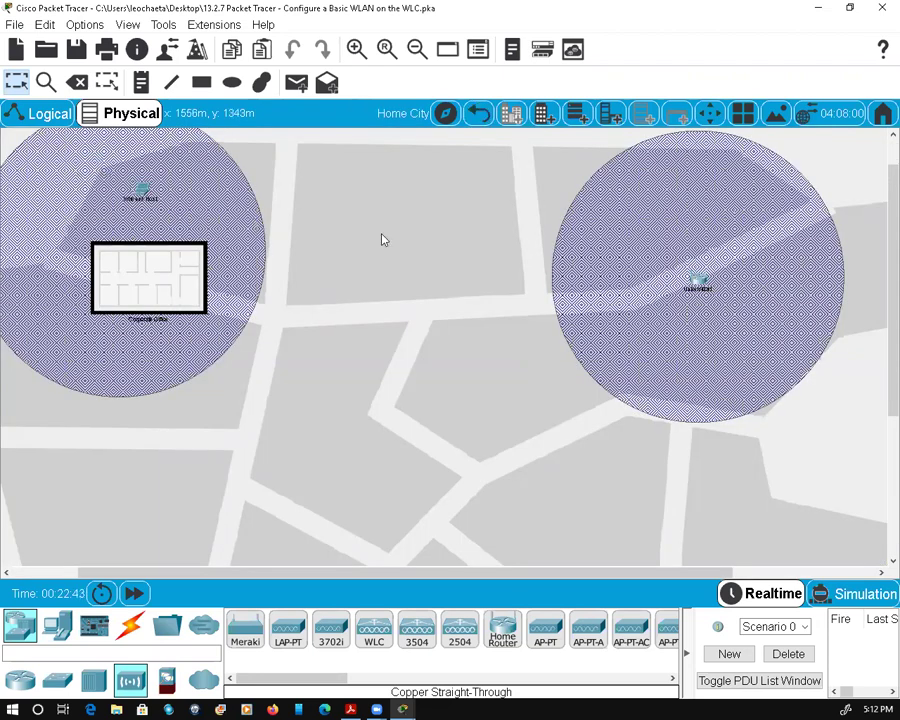
left_click_drag(383, 240, 603, 243)
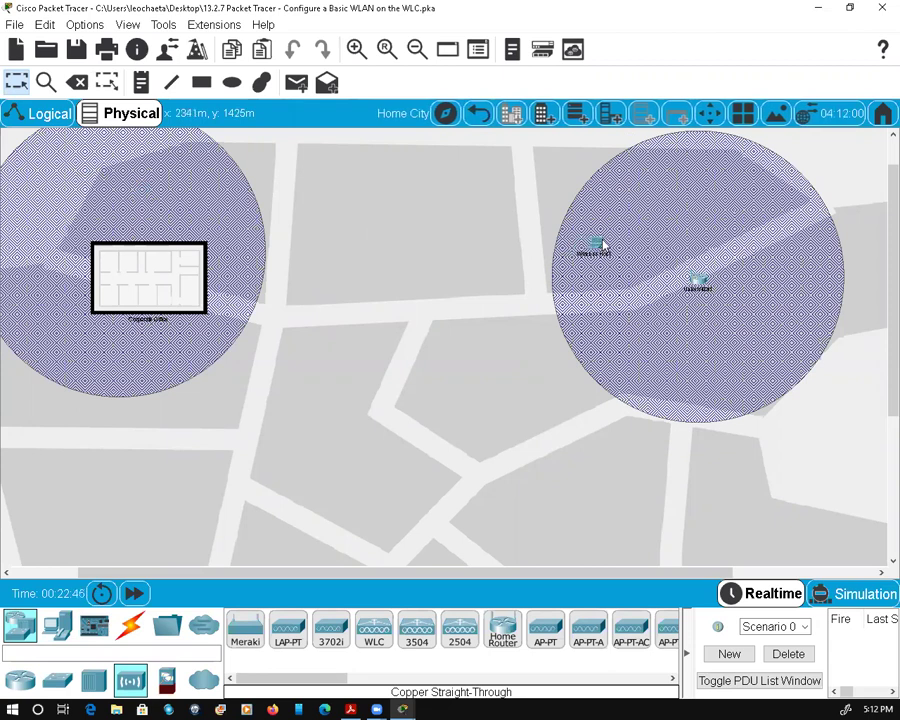
mouse_move(598, 245)
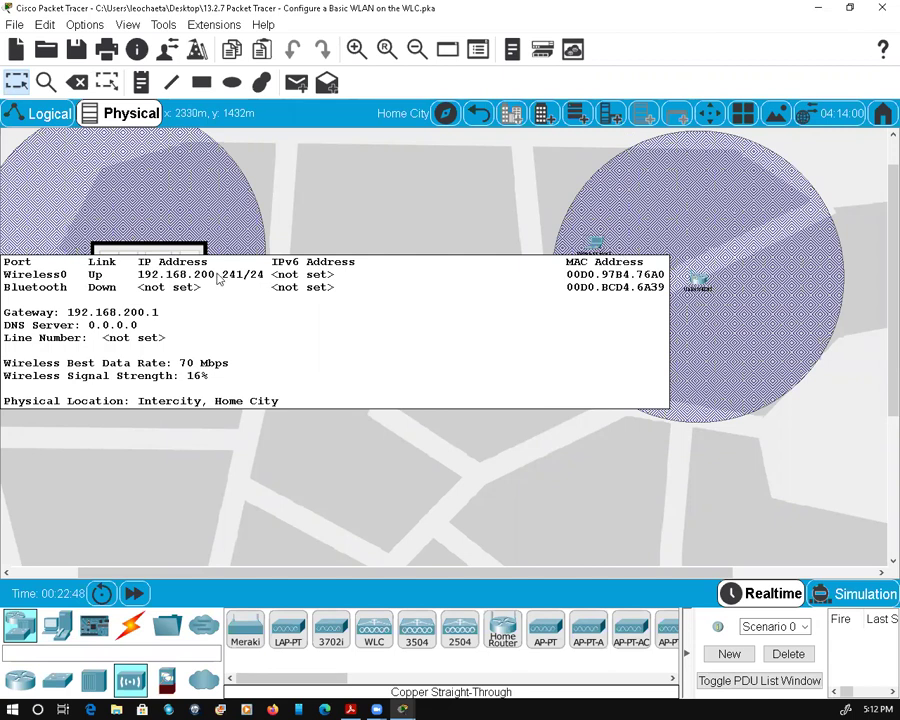
left_click(597, 248)
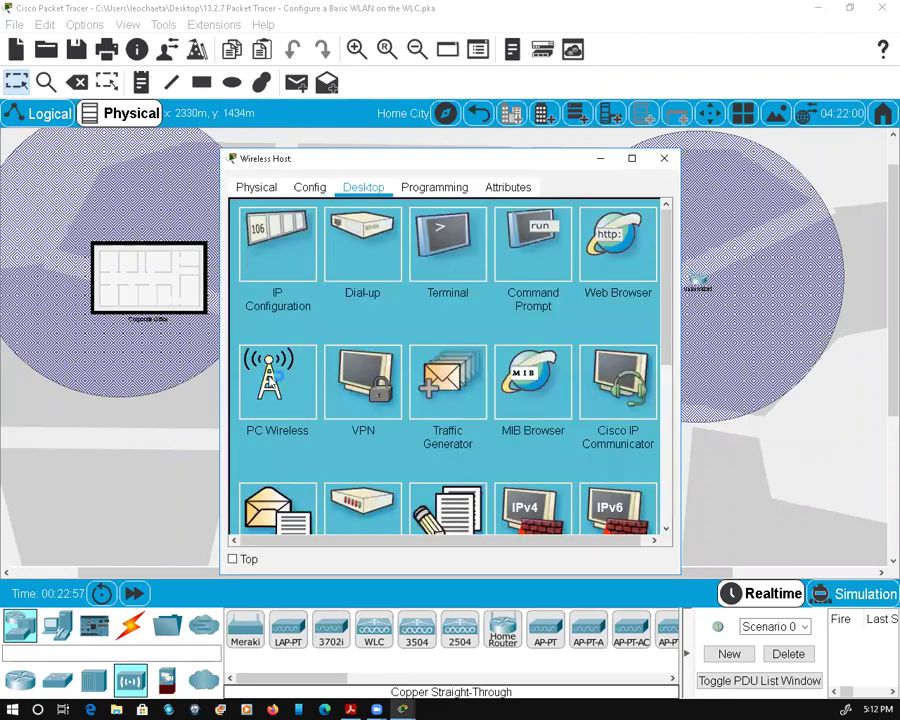
left_click(272, 382)
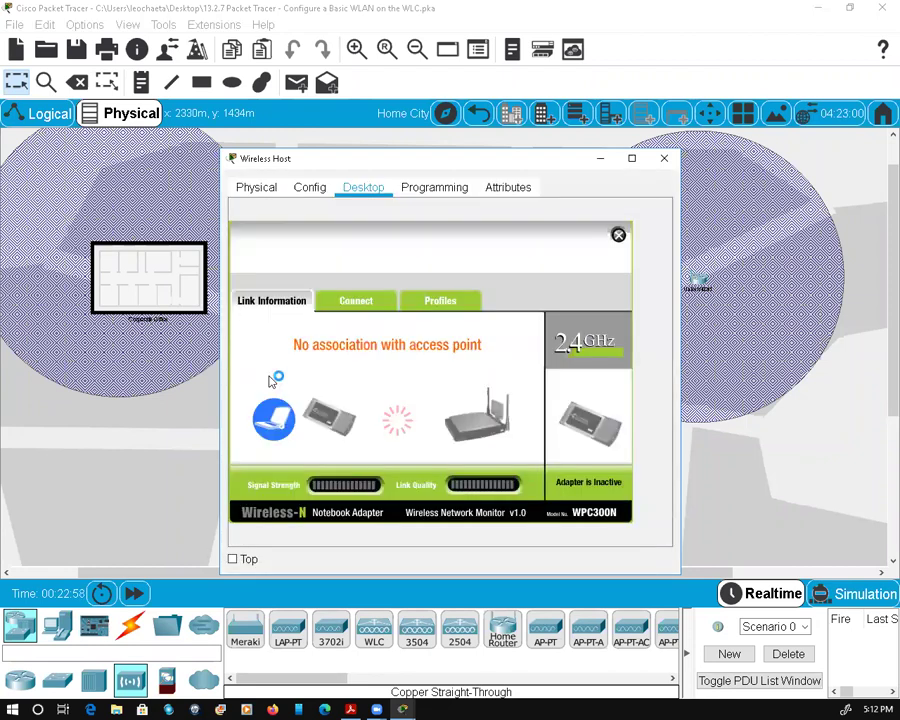
left_click(442, 303)
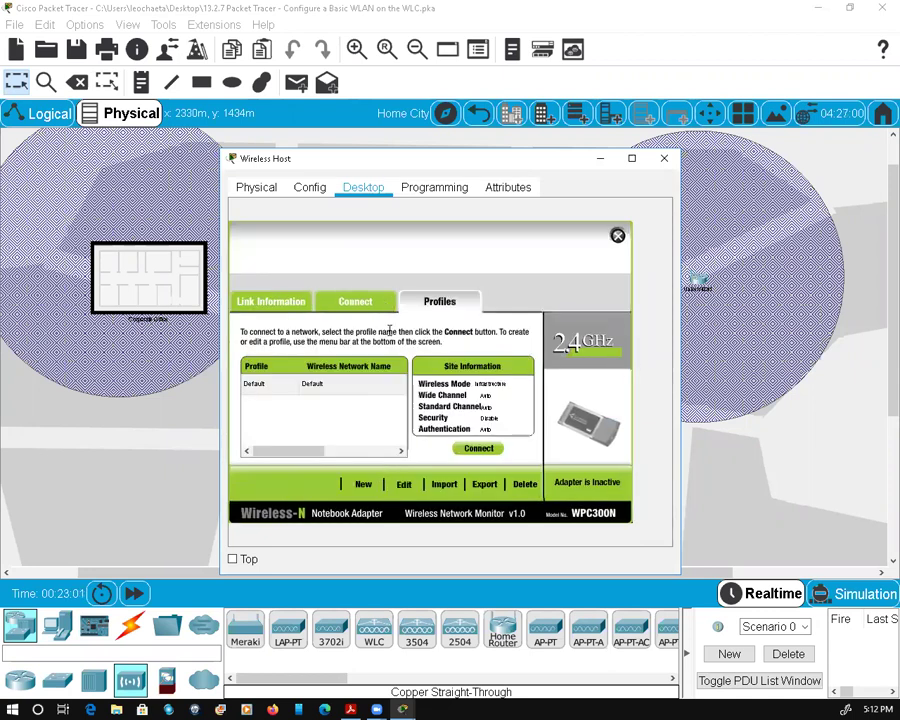
type("Empresa")
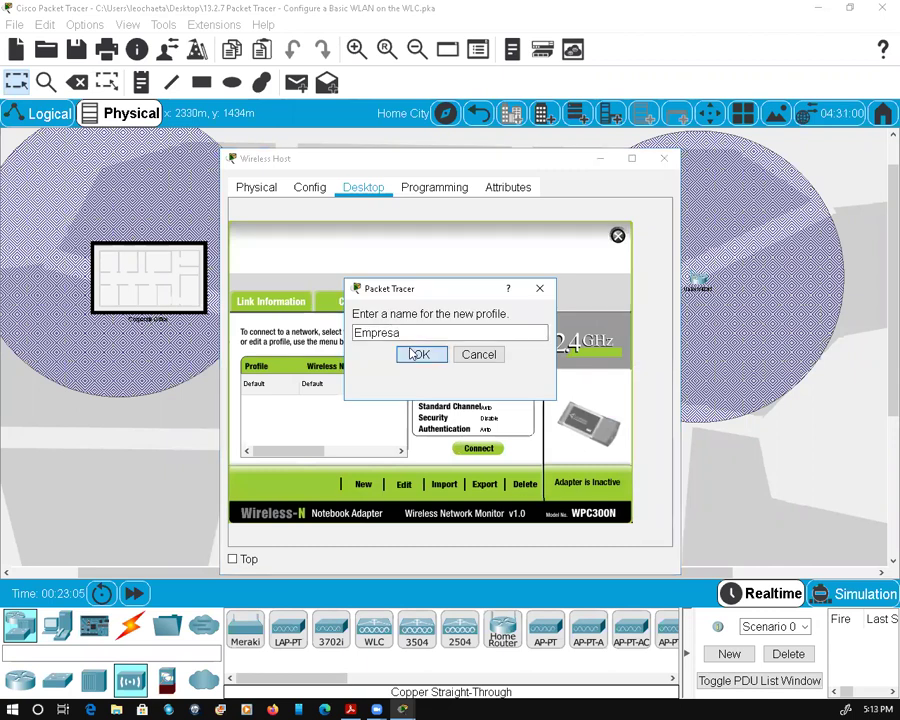
key("Return")
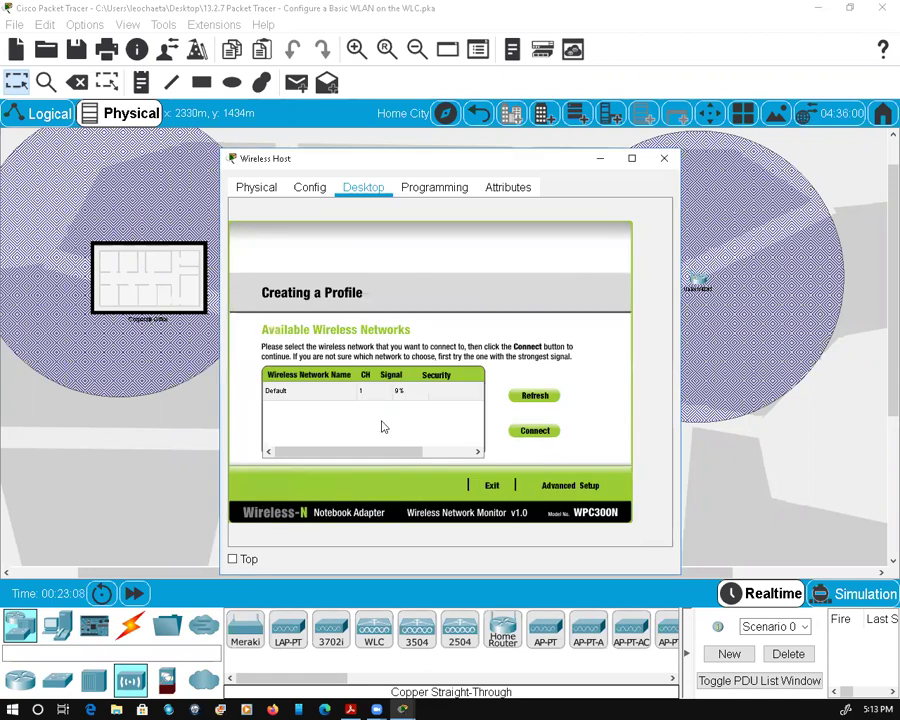
double_click(279, 376)
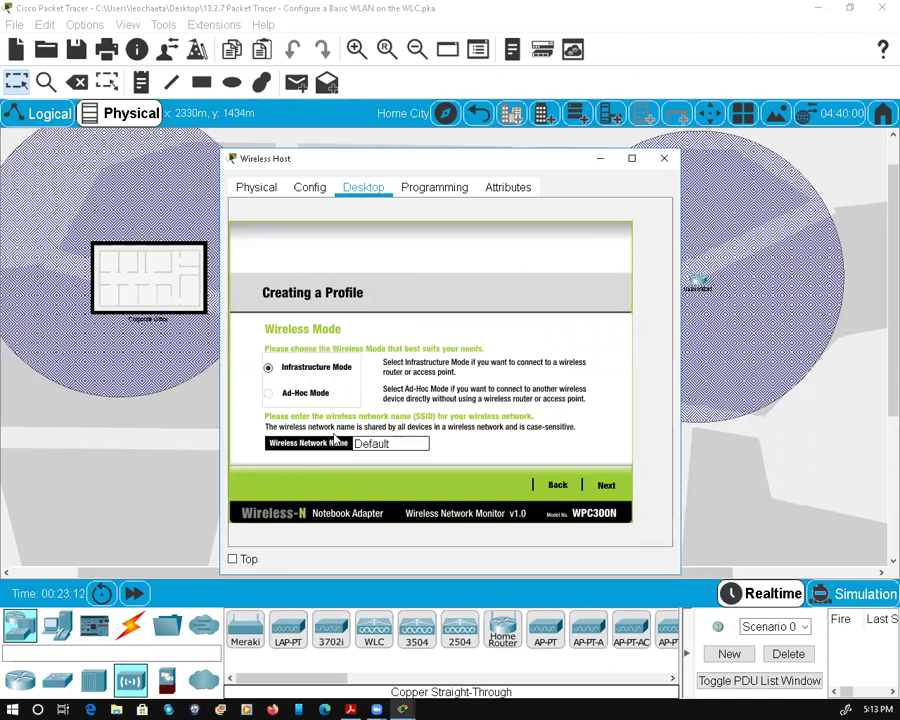
key("Tab")
type("SSID-5")
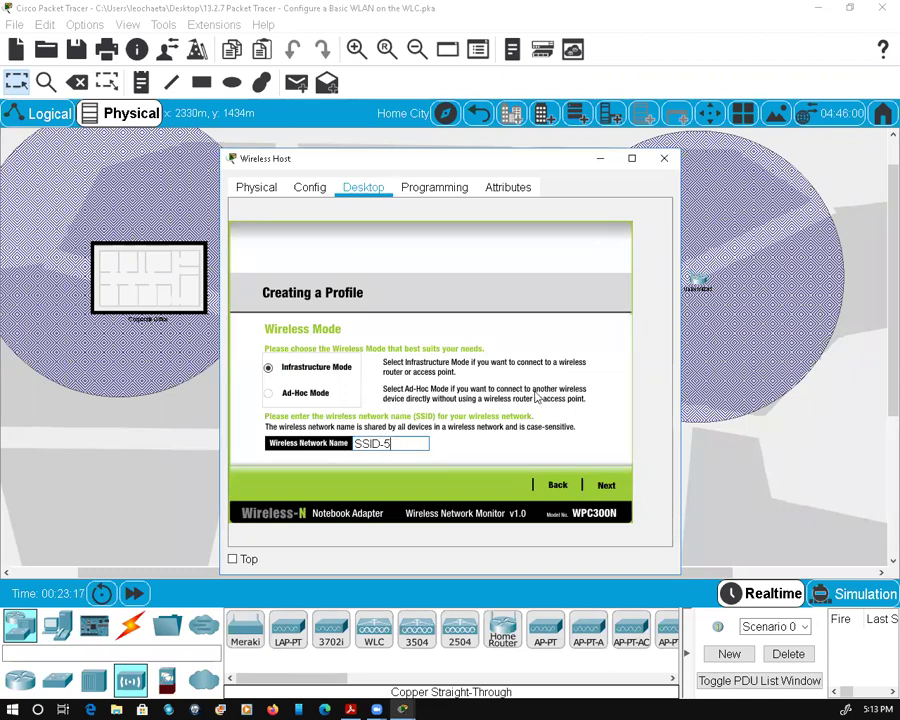
Step: Give the Empresa profile DHCP and WPA2-Personal security with the pre-shared key, then save it
left_click(606, 486)
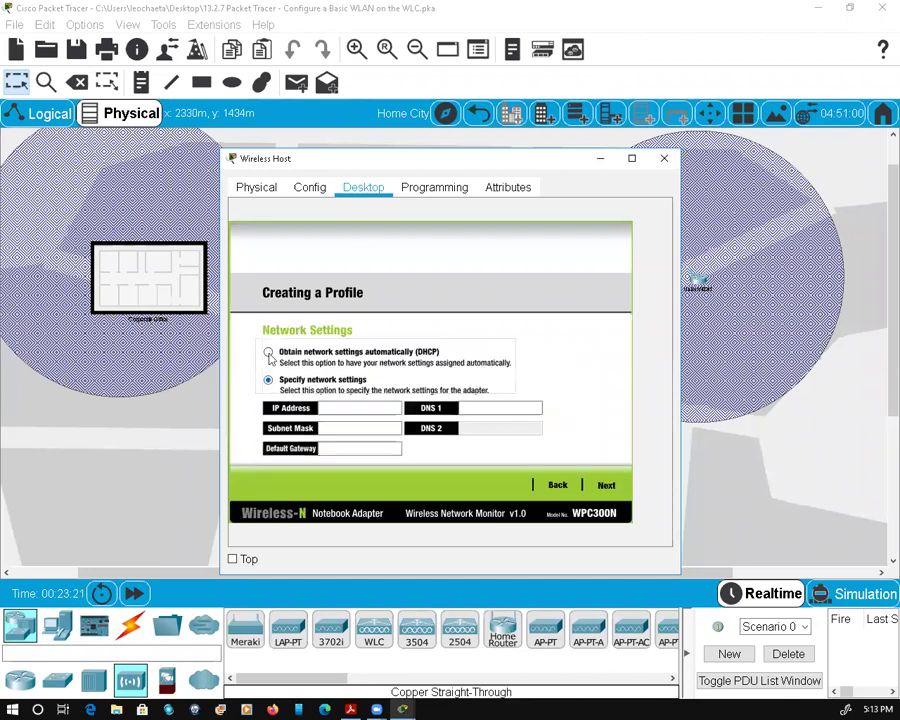
left_click(268, 352)
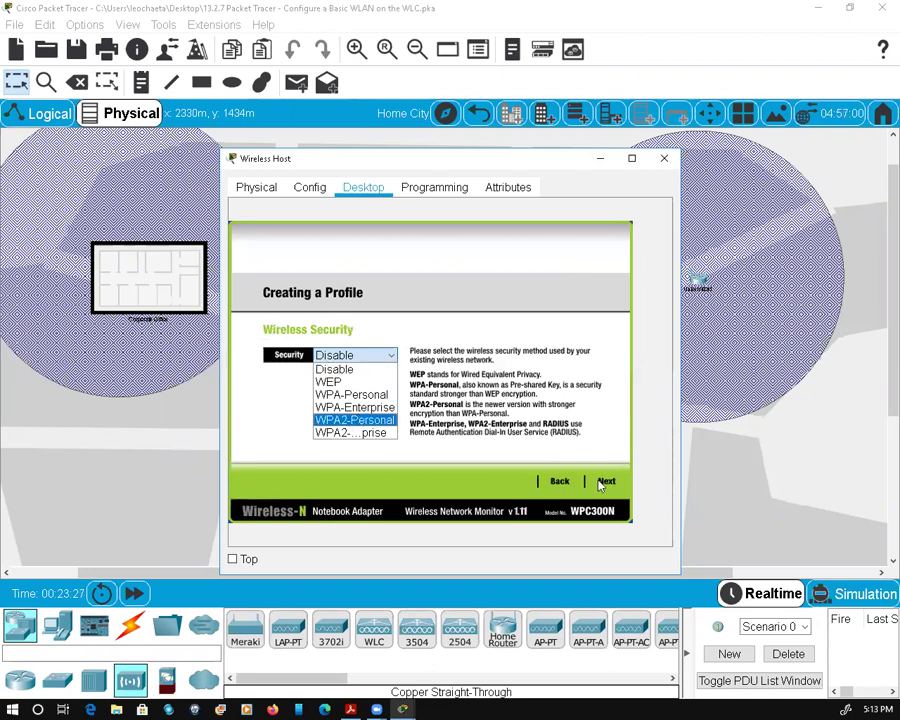
key("Return")
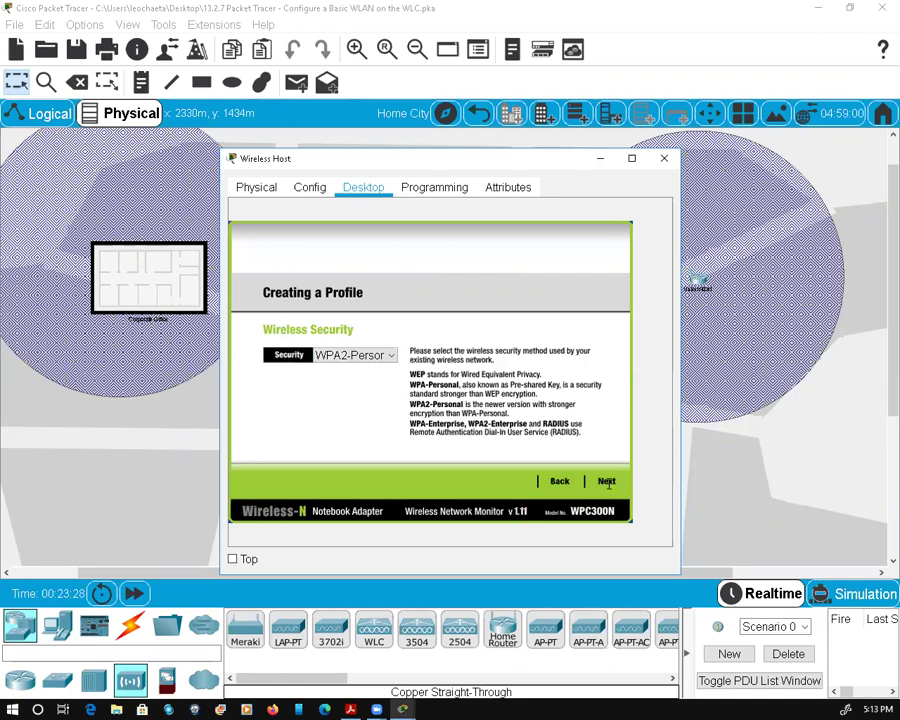
left_click(607, 482)
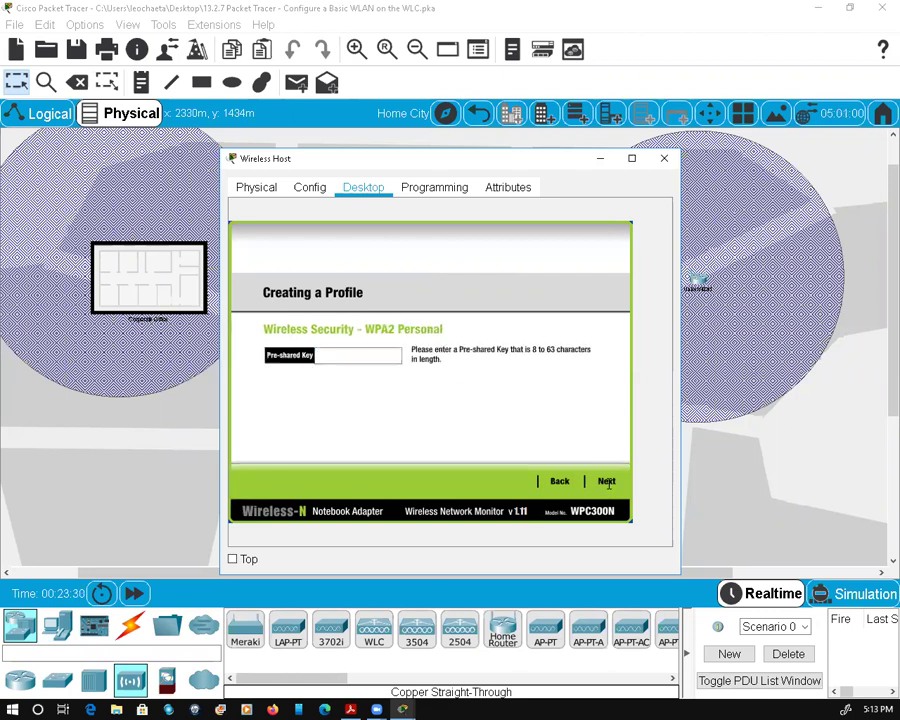
left_click(352, 356)
type("cisco123")
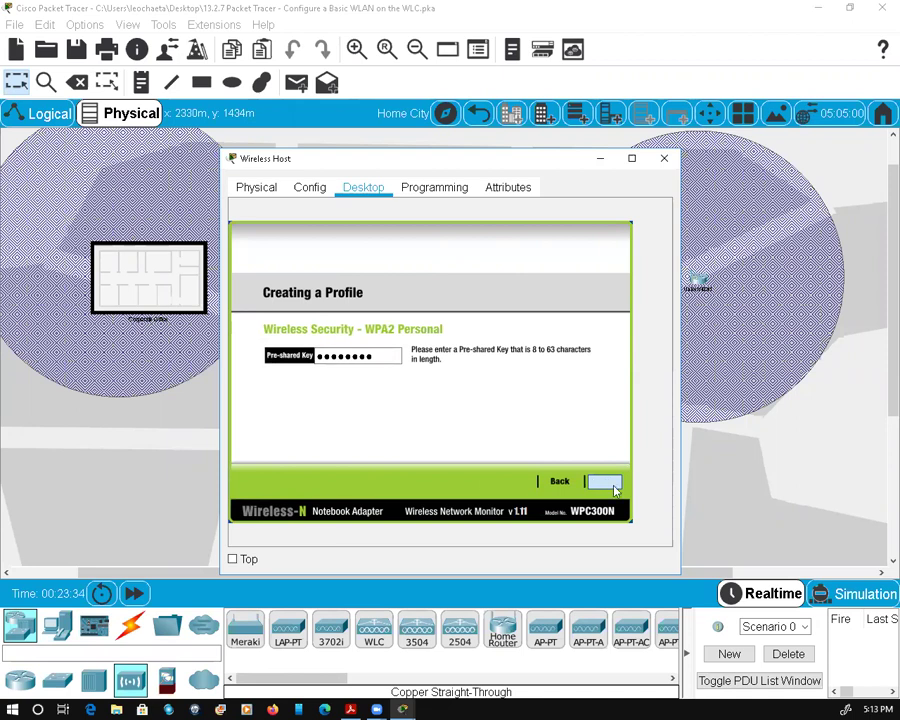
left_click(604, 483)
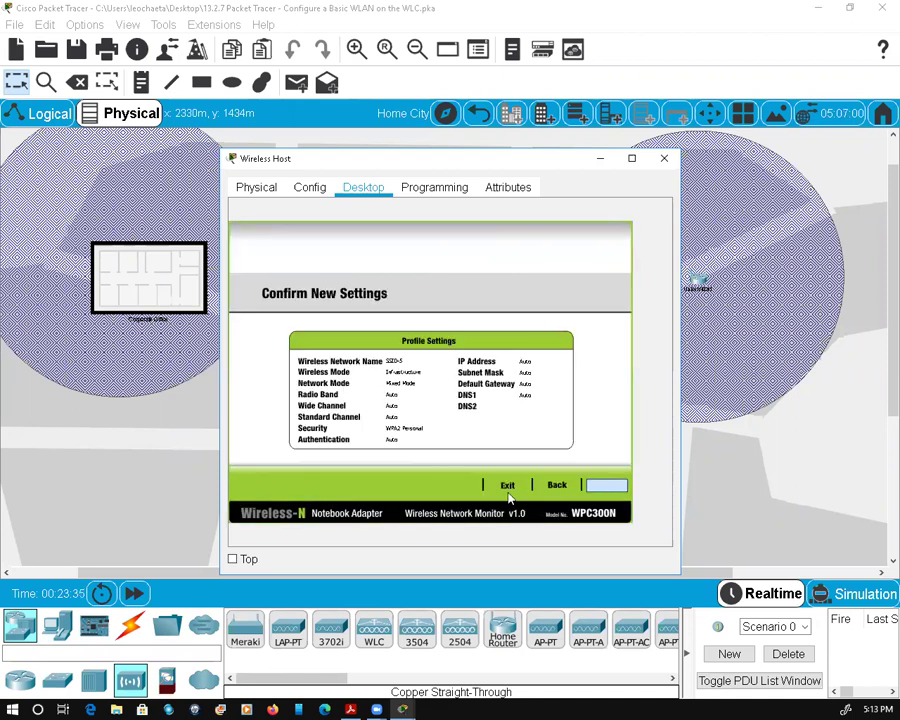
left_click(607, 485)
left_click(503, 490)
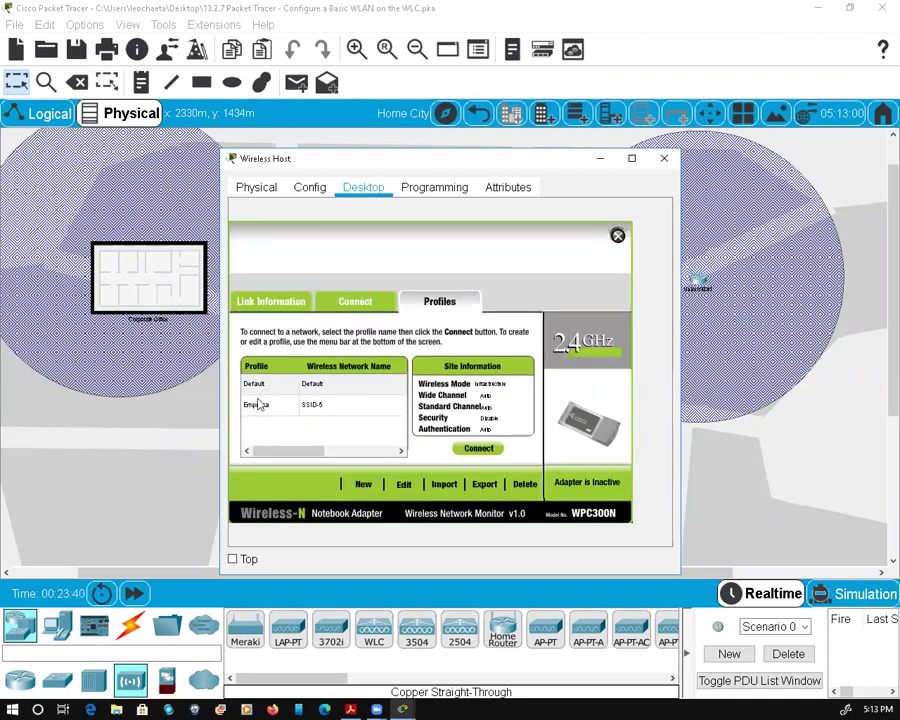
Step: Close the Wireless Host window and toggle between Physical and Logical views, ending in Logical
left_click(660, 162)
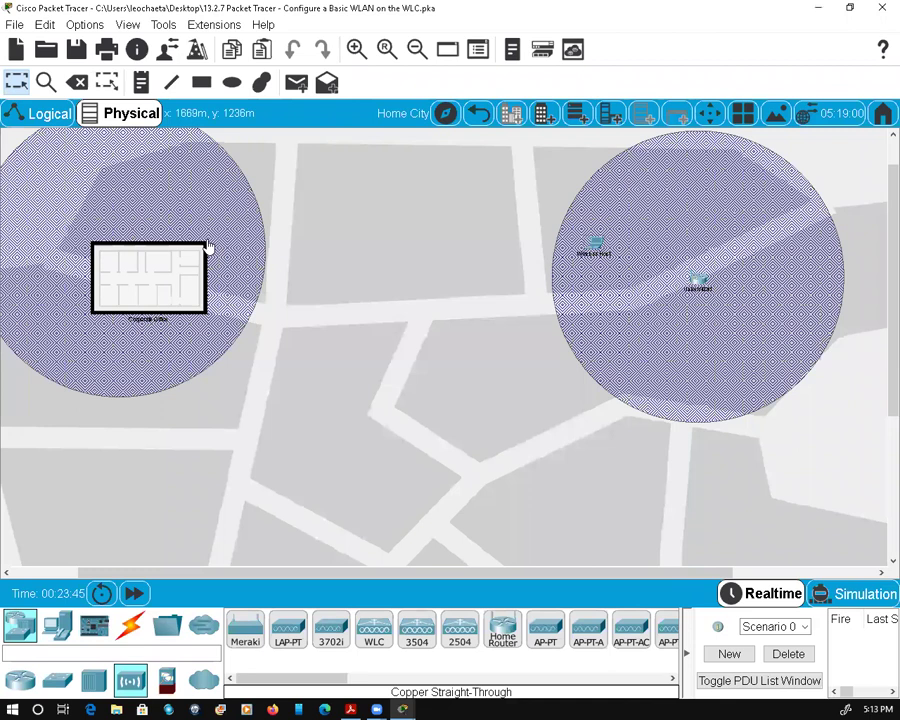
key("shift+l")
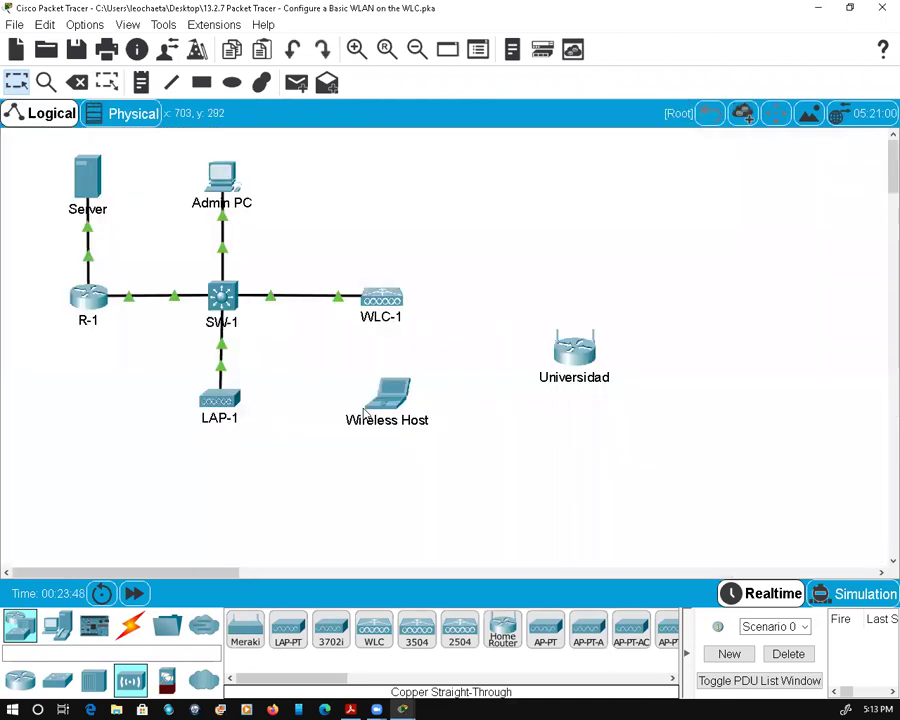
mouse_move(364, 411)
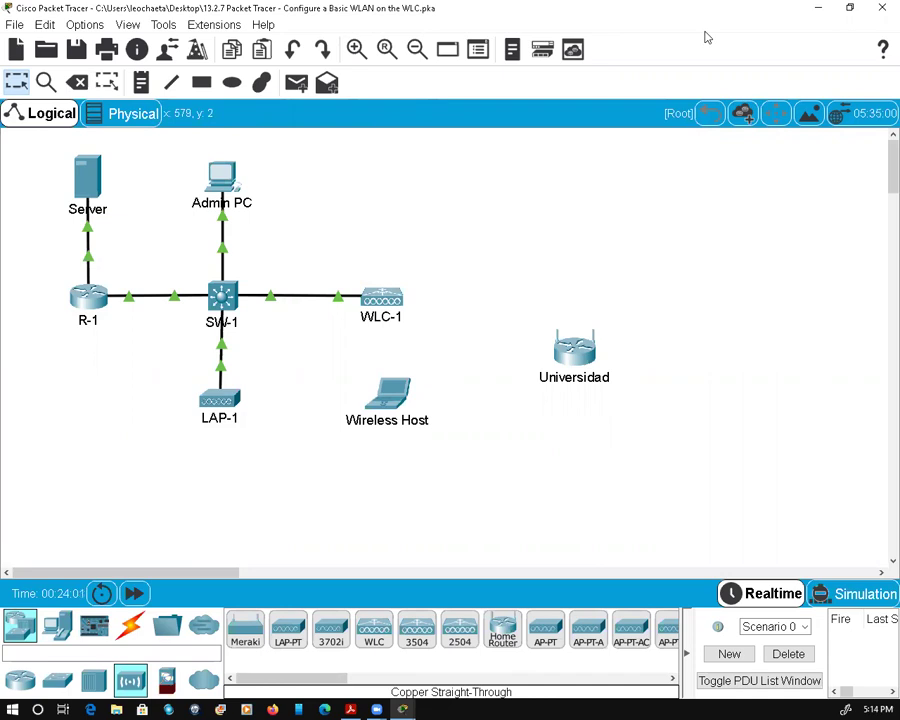
key("super+Down")
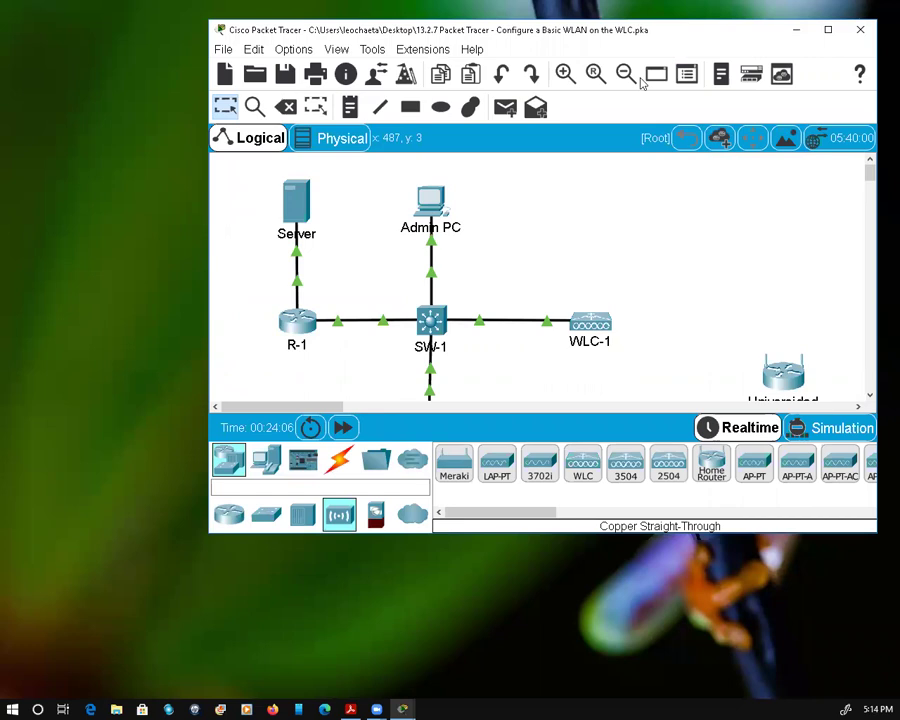
key("super+Up")
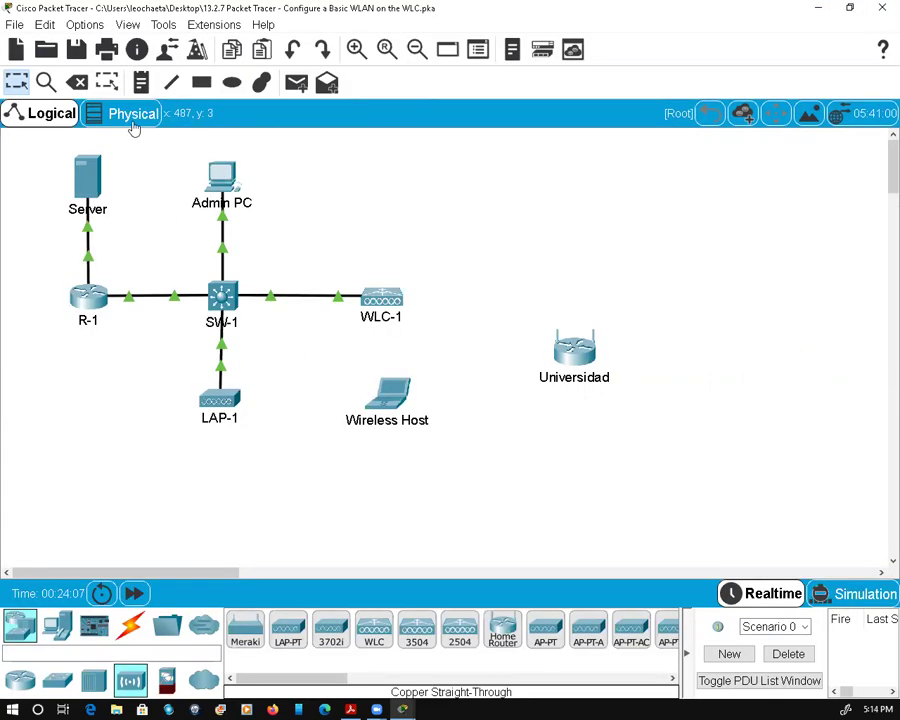
left_click(133, 116)
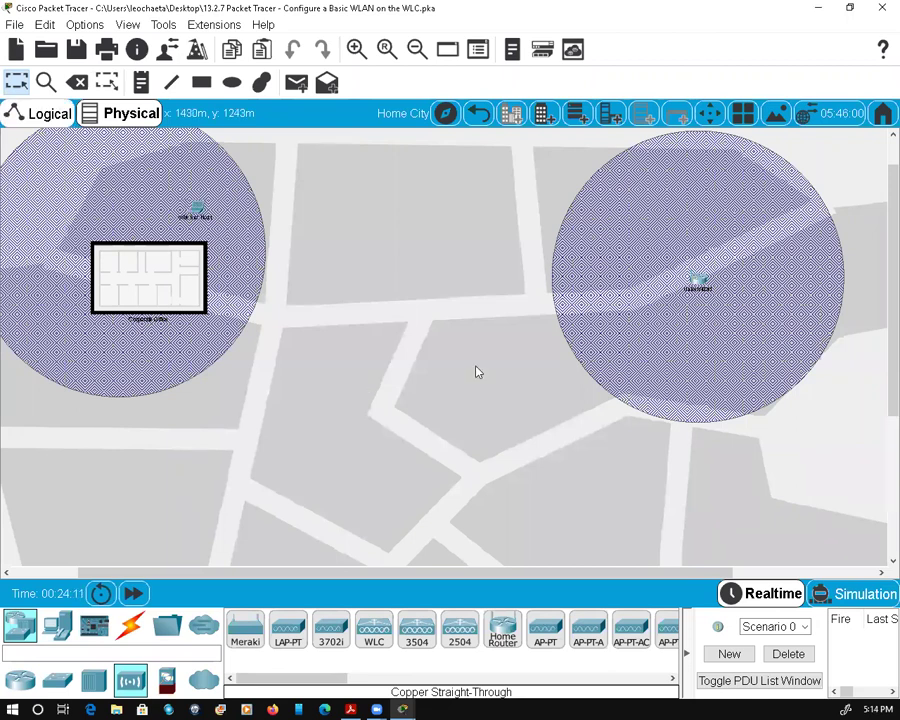
key("shift+l")
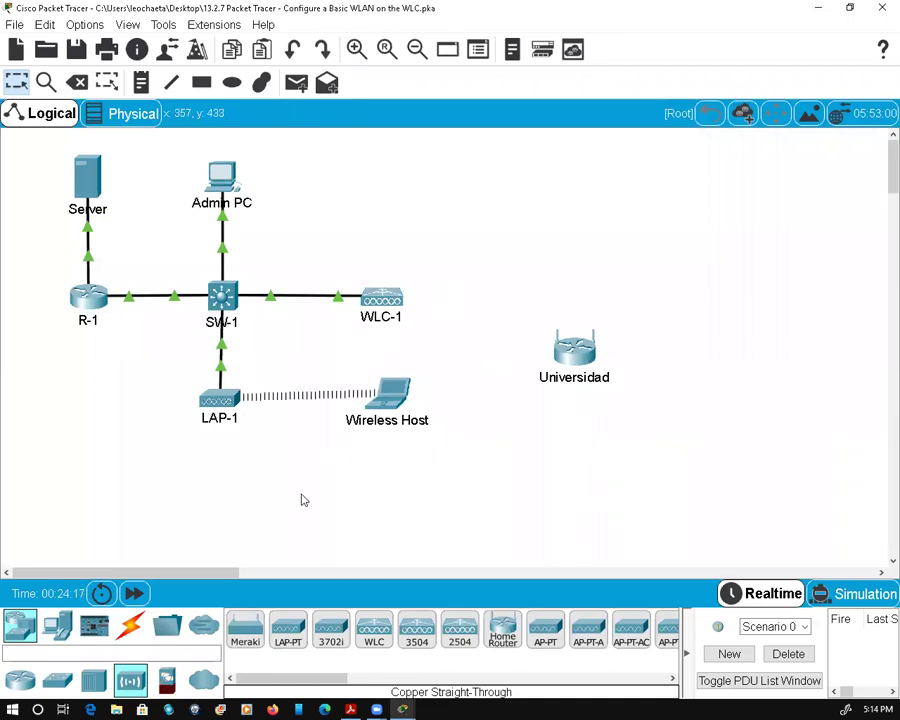
Step: Move the Wireless Host into Universidad's coverage circle and connect it through a new 'Universidad' profile on the Default network
left_click(122, 116)
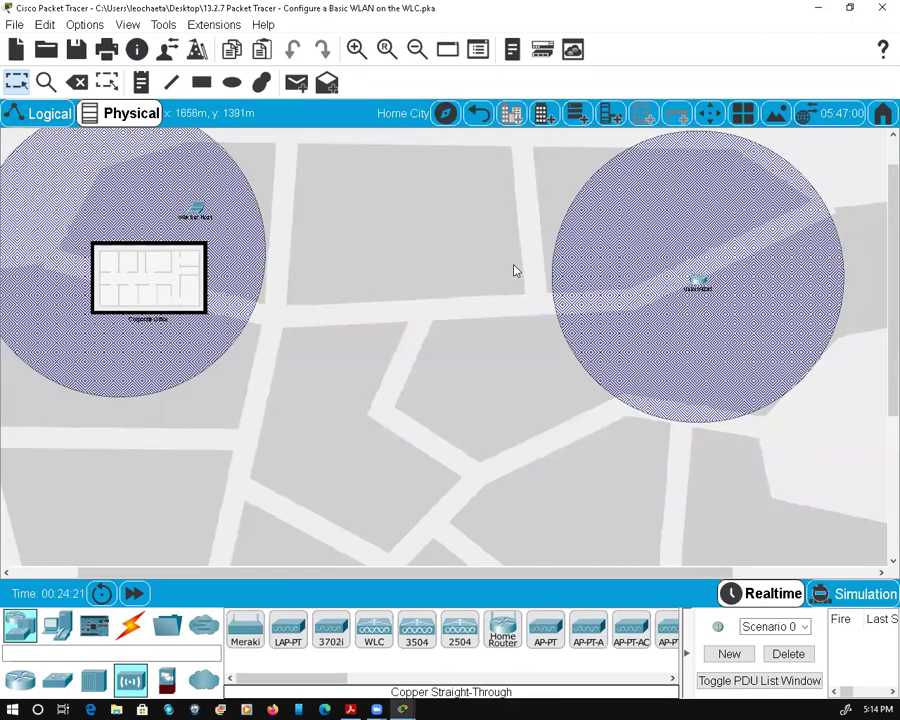
left_click_drag(598, 267, 598, 267)
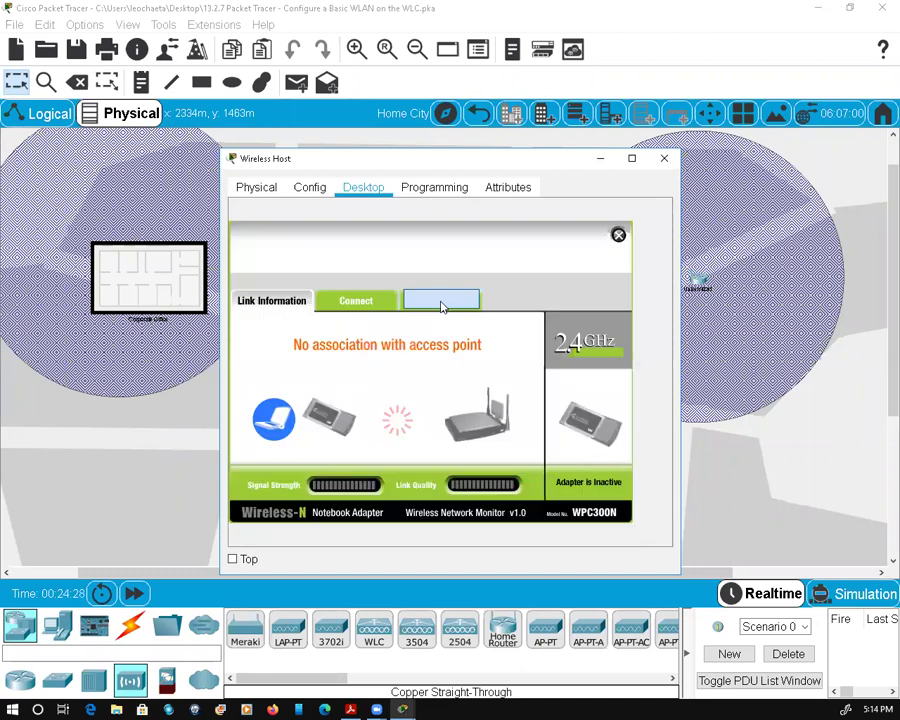
left_click(440, 301)
left_click(363, 485)
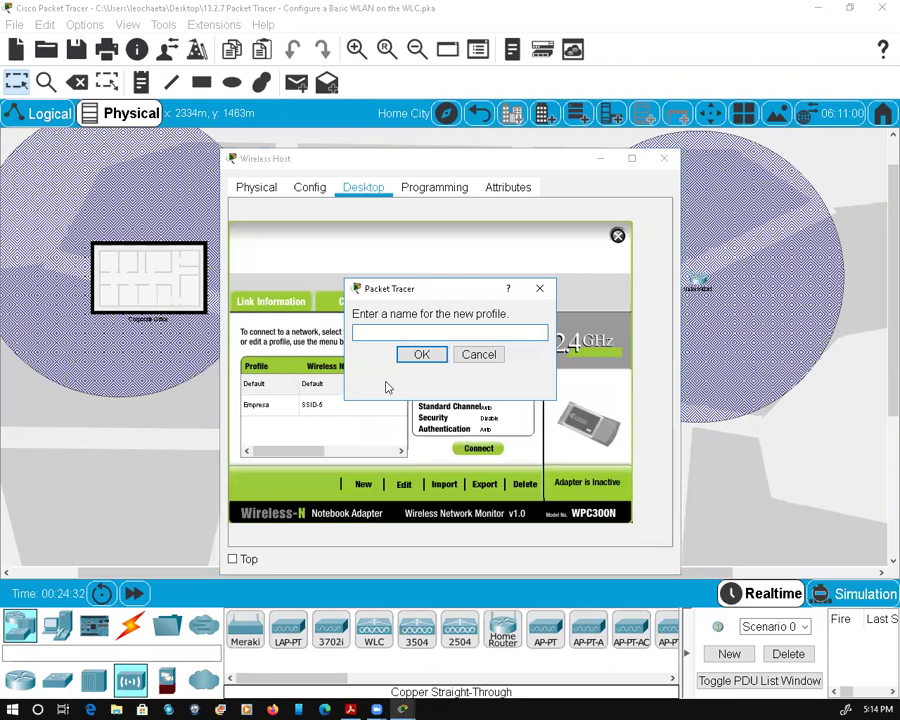
type("Universidad")
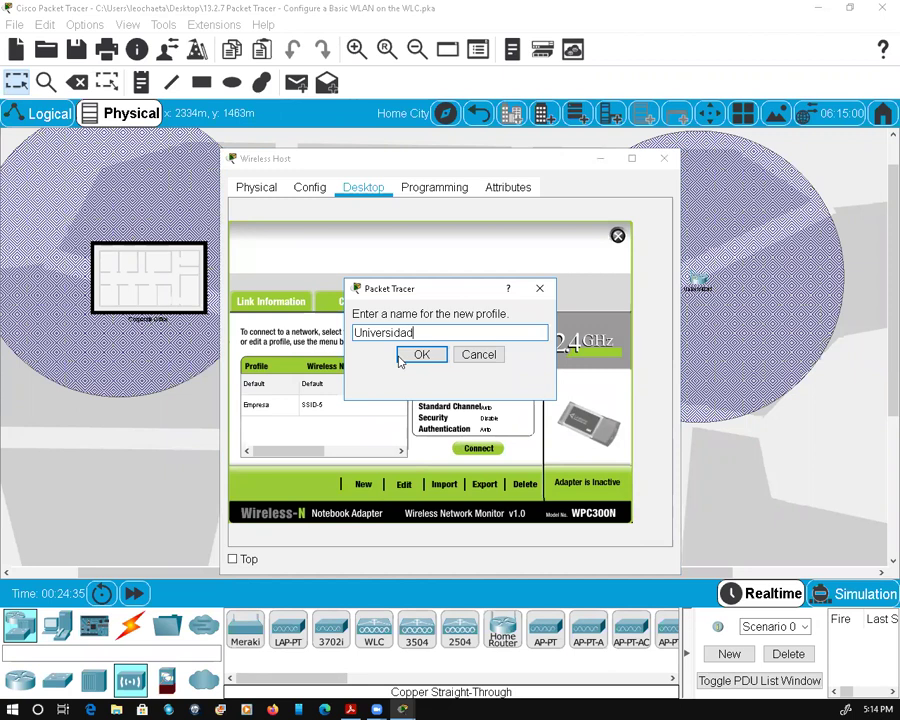
left_click(420, 355)
left_click(311, 397)
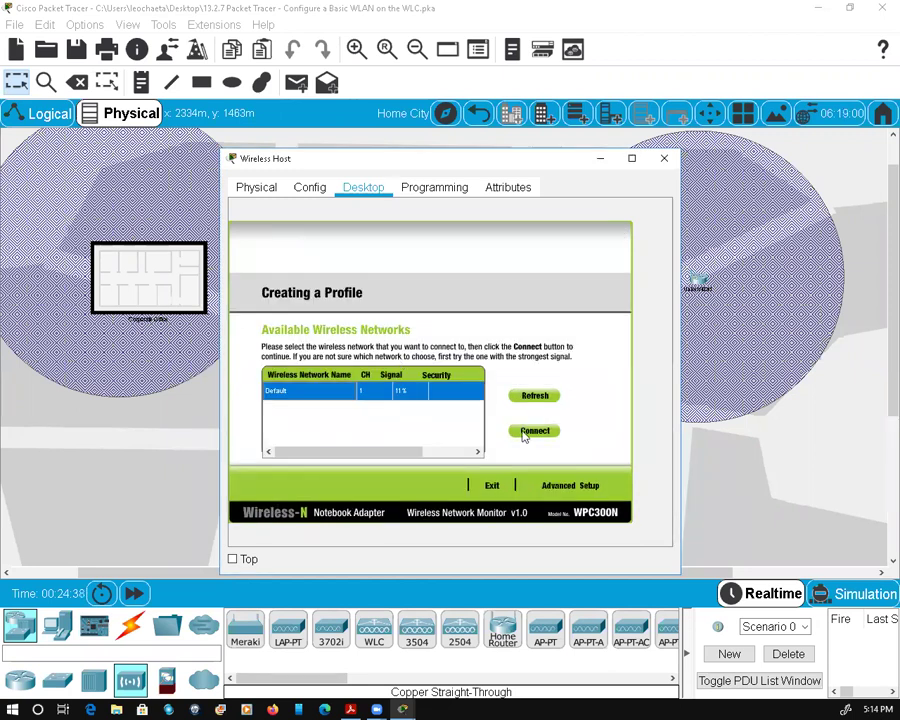
left_click(530, 432)
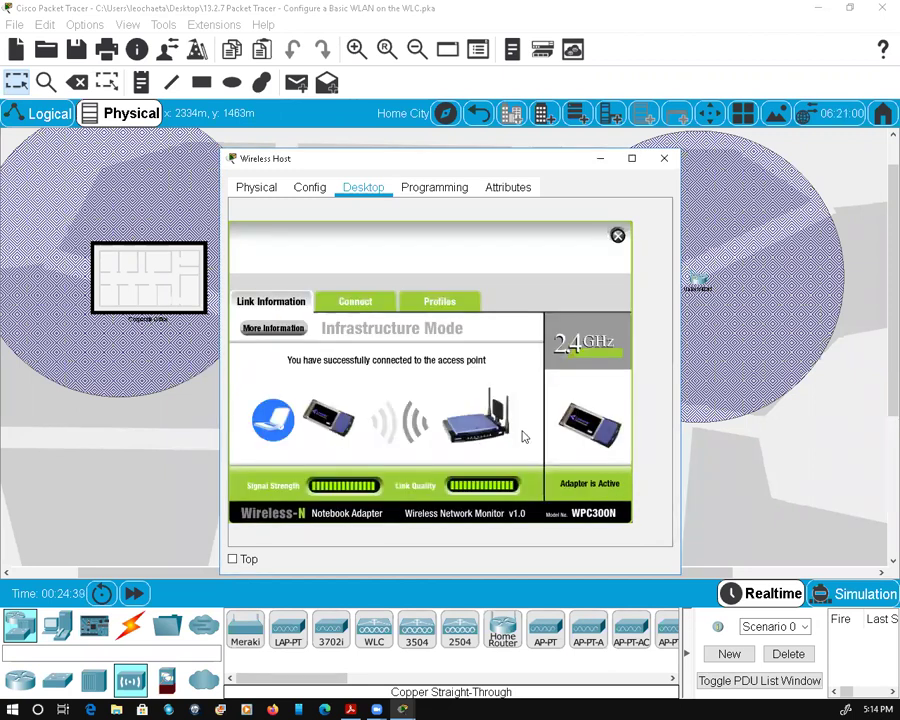
left_click(437, 303)
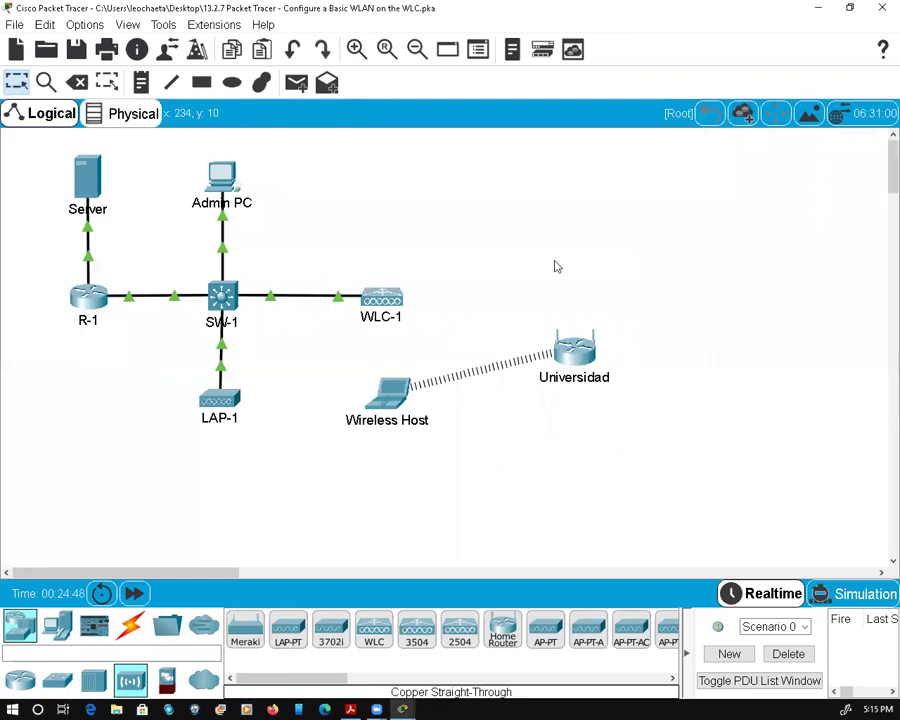
Step: In Physical view, drag Wireless Host into the left corporate range circle, then return to Logical view
key("shift+p")
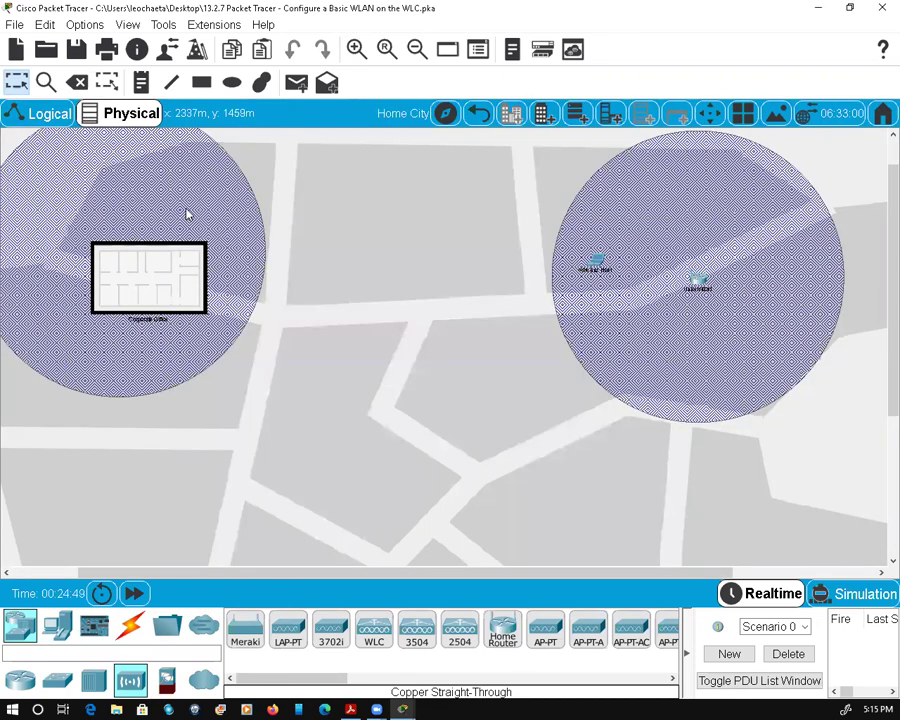
left_click_drag(186, 213, 186, 208)
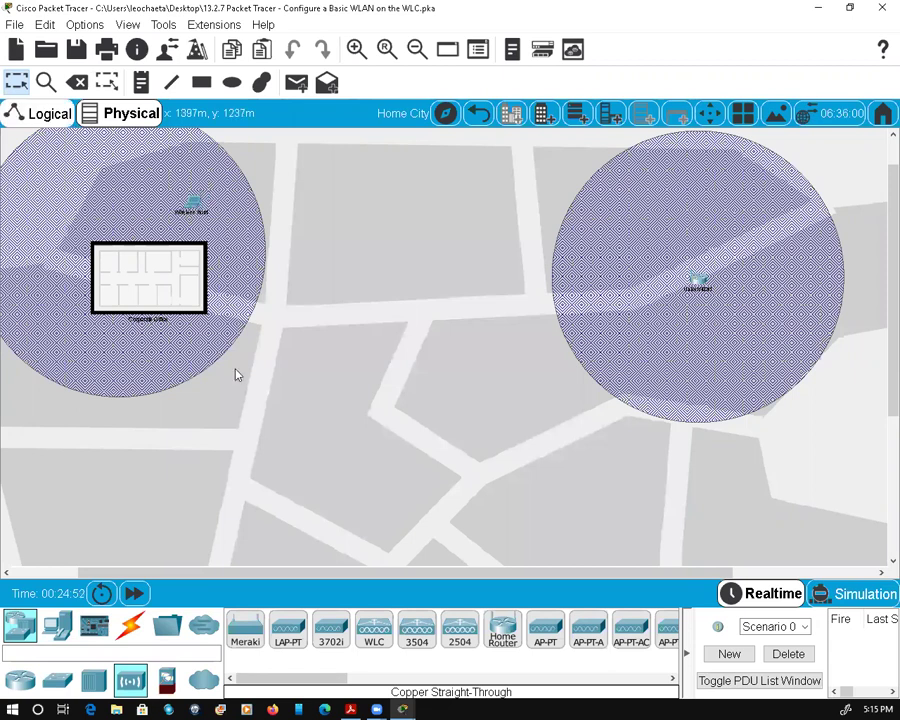
key("shift+l")
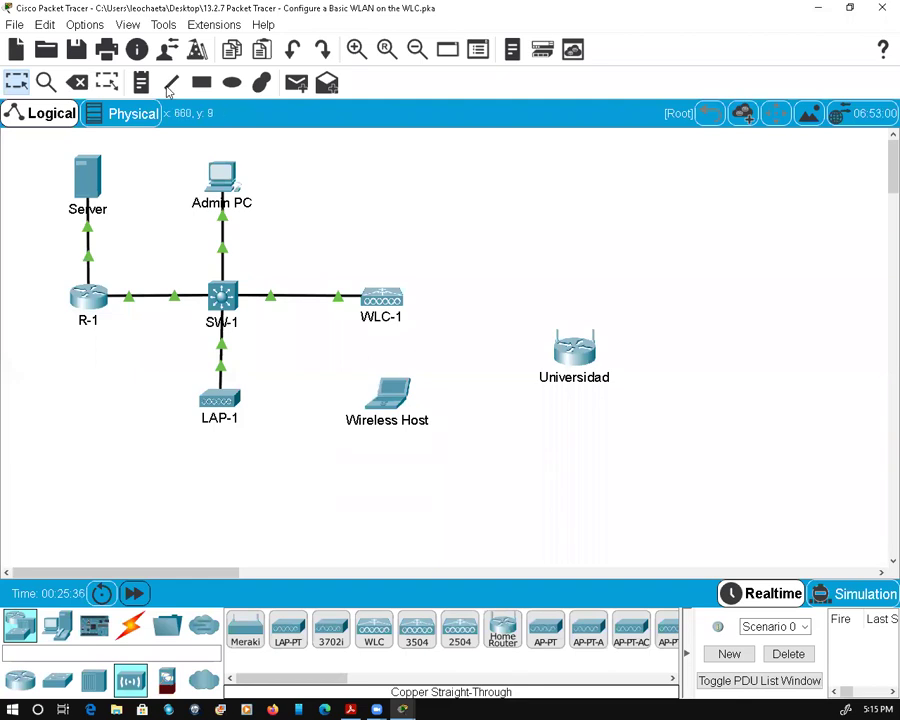
key("super+Down")
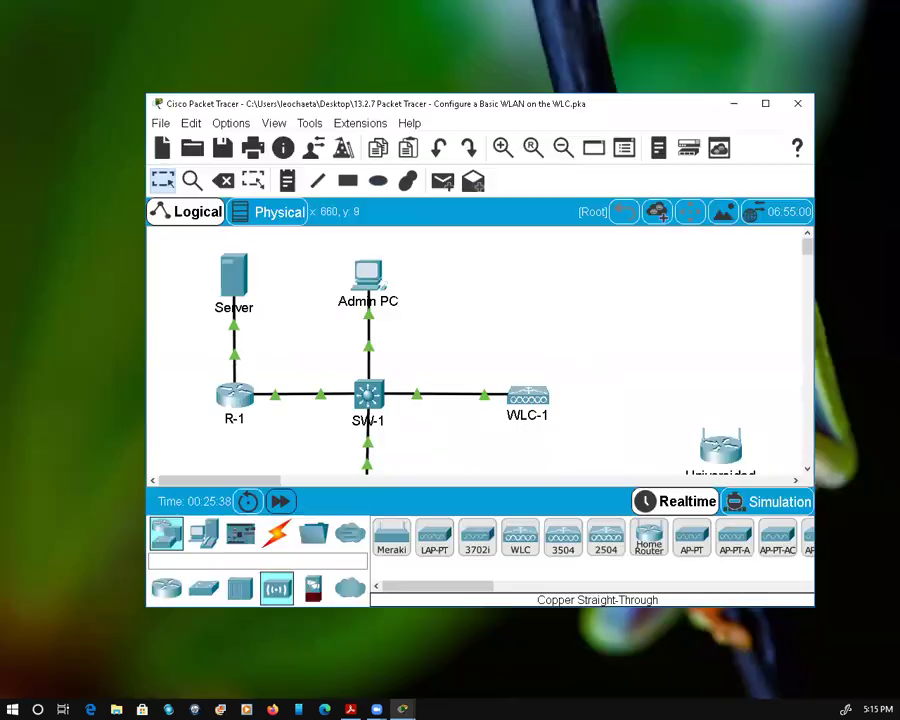
Step: Minimize Packet Tracer and advance Acrobat to the 'View AP Information' slide, page 22
key("super+Down")
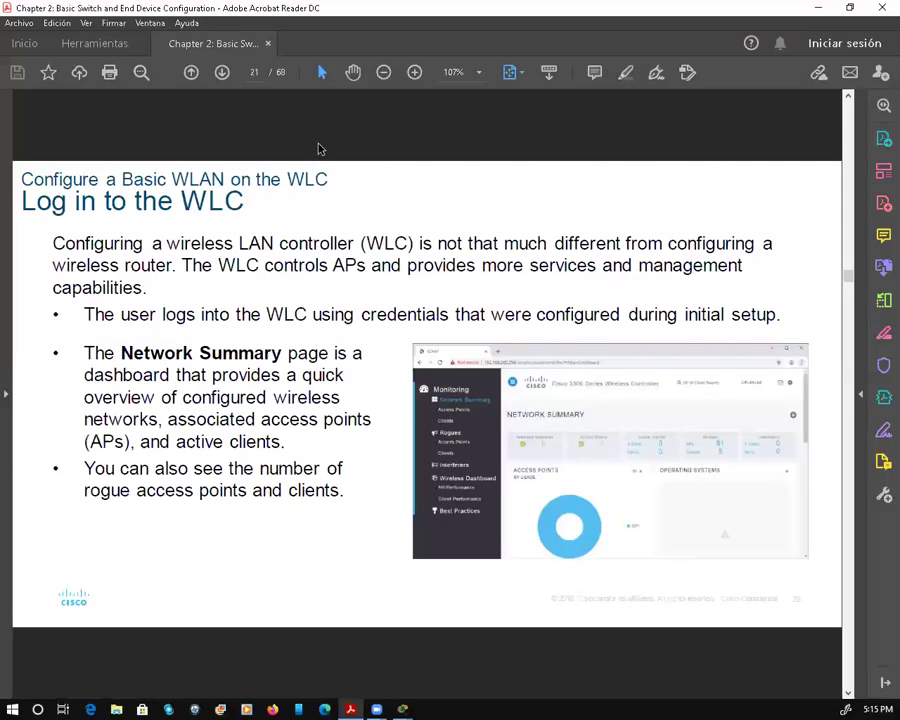
key("Right")
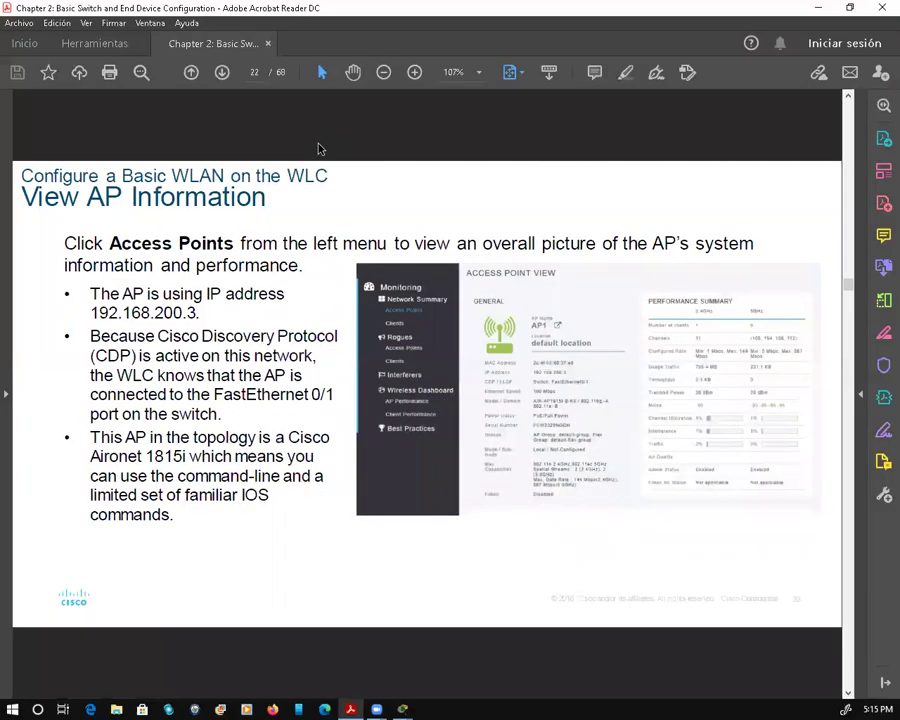
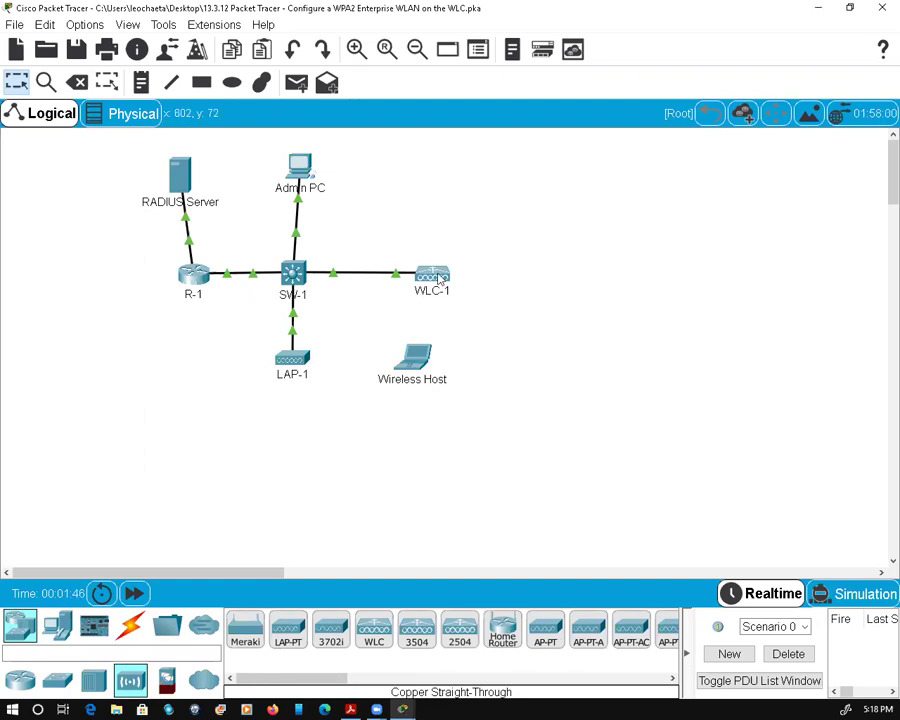
left_click(297, 170)
mouse_move(440, 279)
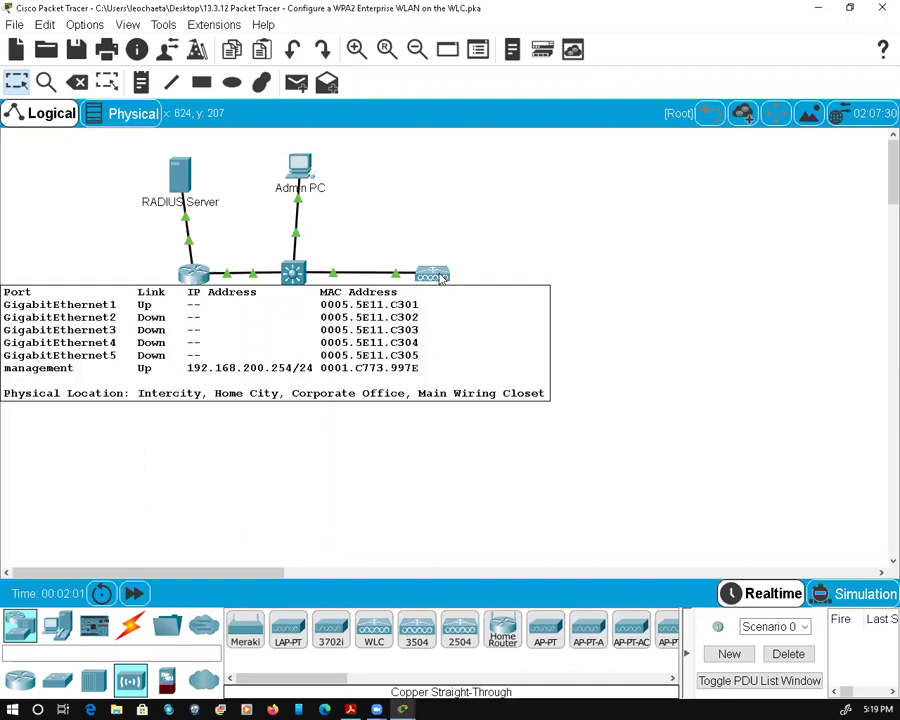
left_click(301, 172)
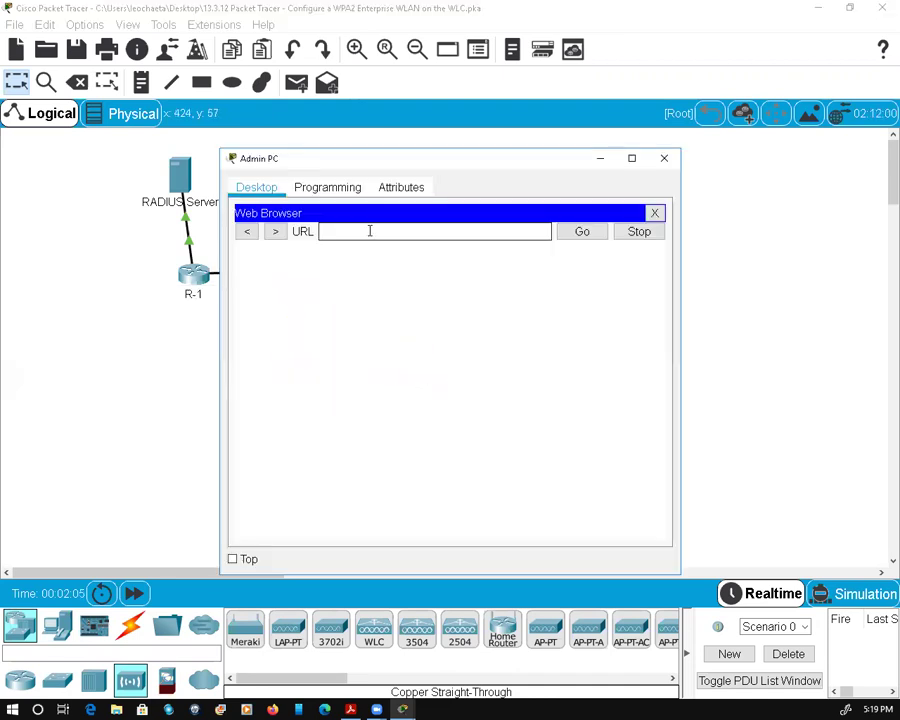
type("https://192.1")
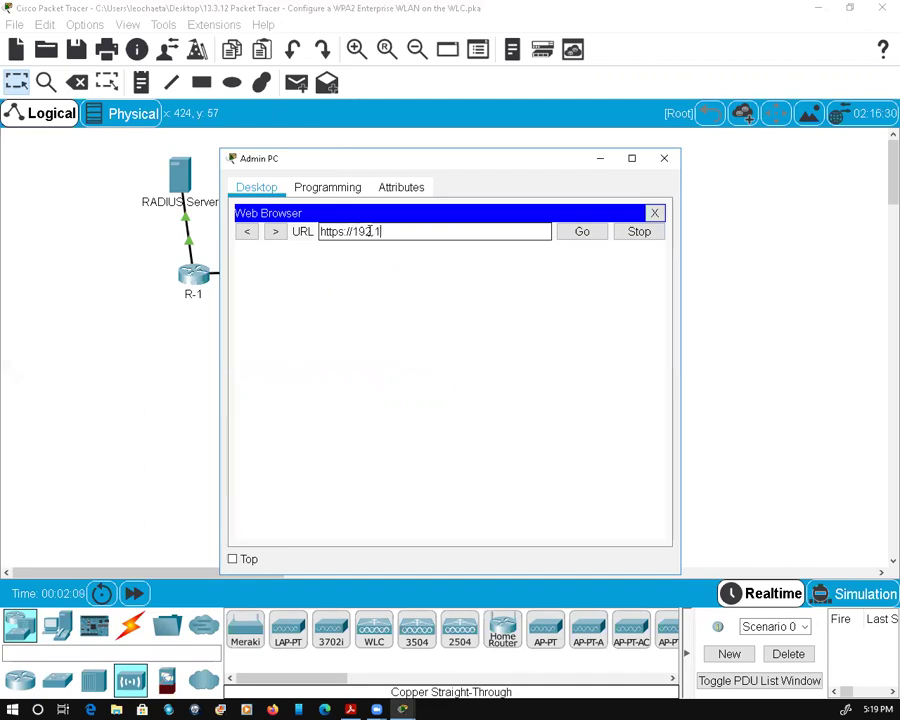
type("68.200.254")
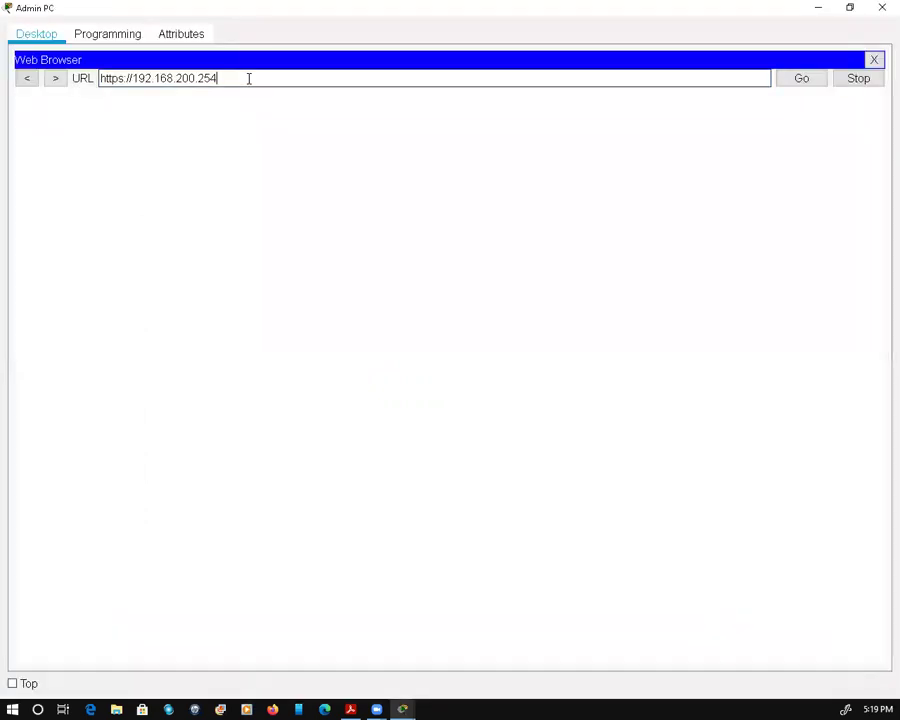
key("Return")
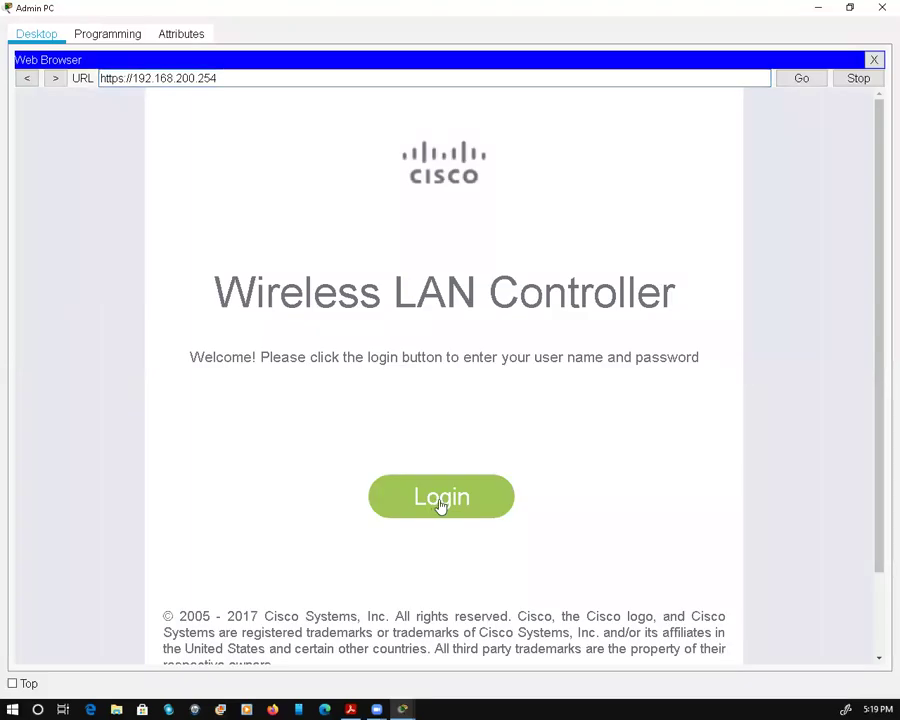
Step: Log in to WLC-1 with the admin username and account password to reach Monitor Summary
left_click(440, 505)
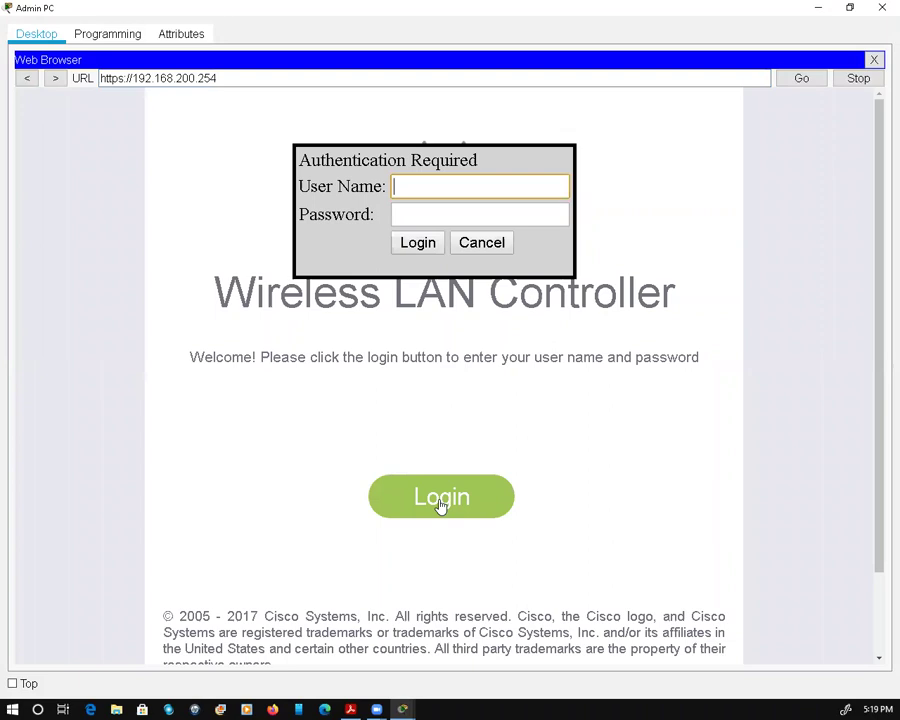
type("admin")
key("Tab")
type("cisco123")
key("Return")
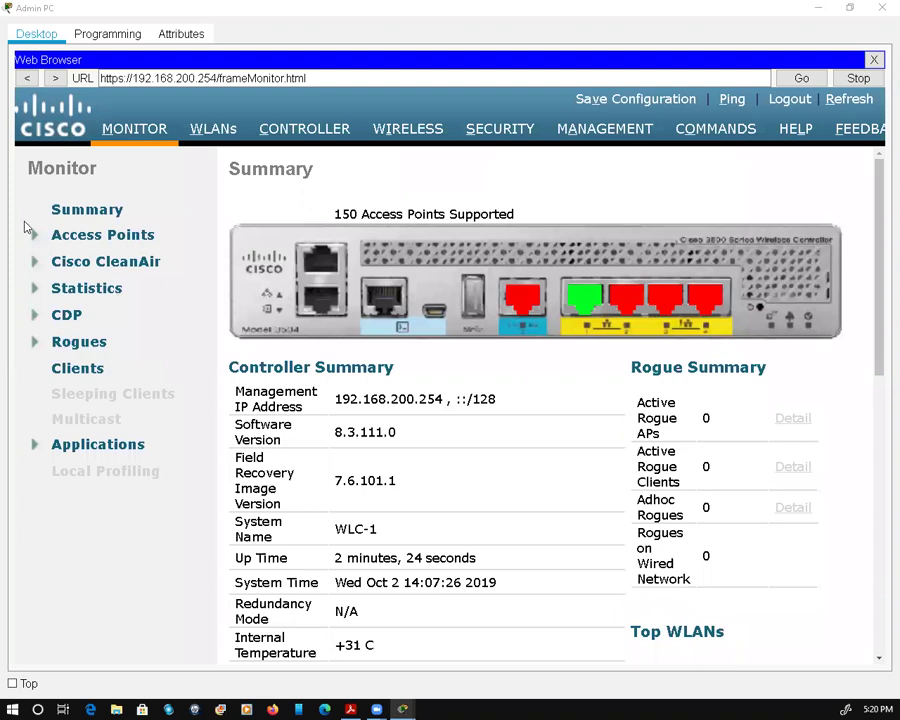
Step: Open CONTROLLER > Interfaces to list the management and virtual interfaces
left_click(312, 136)
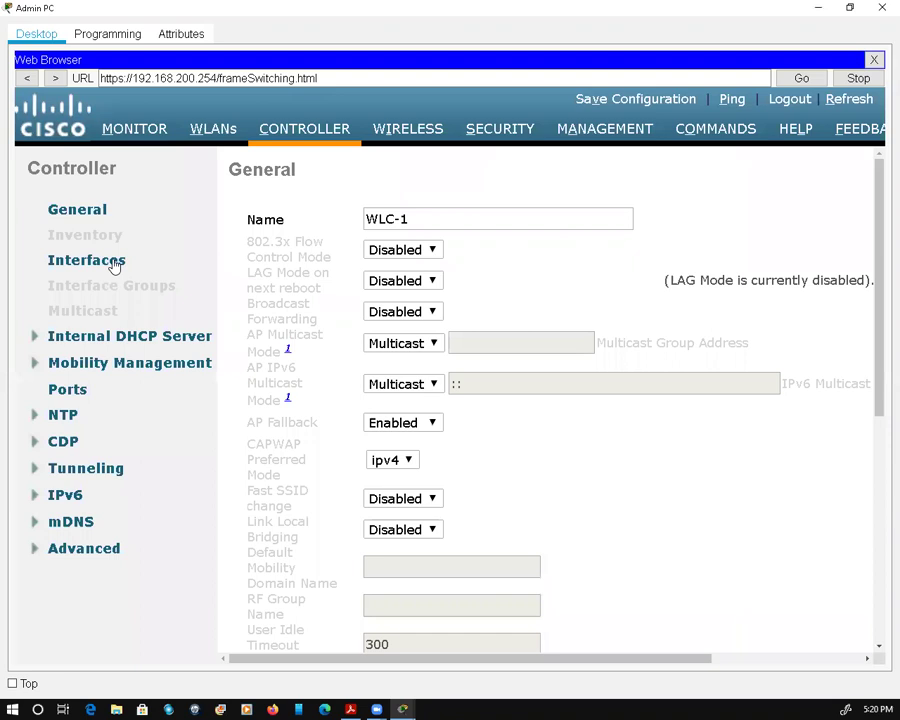
left_click(115, 264)
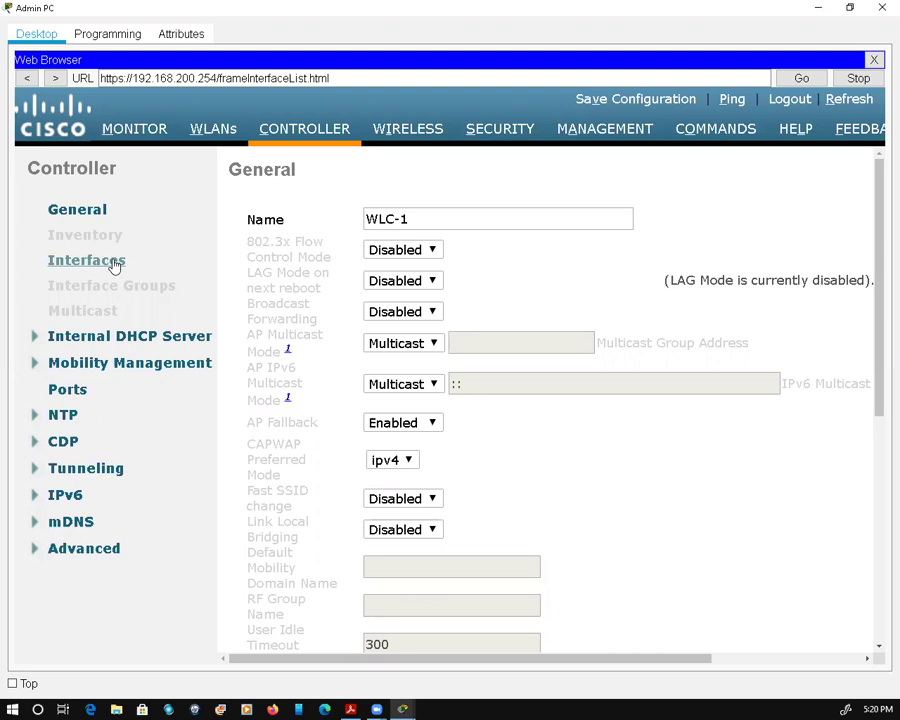
left_click(115, 262)
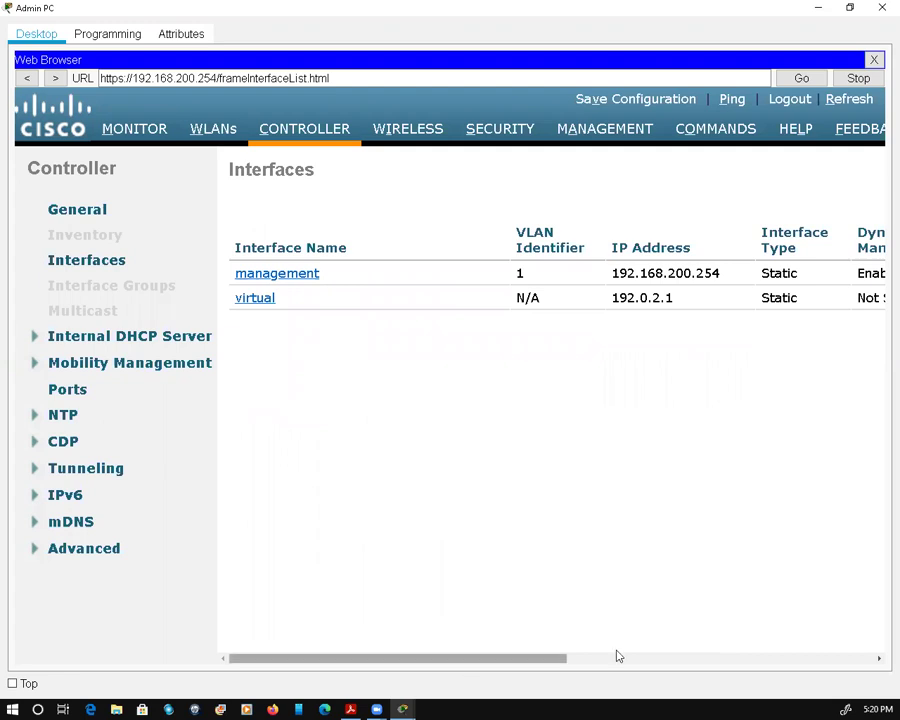
Step: Create a new controller interface named WLAN-5 with VLAN Id 5
left_click(760, 662)
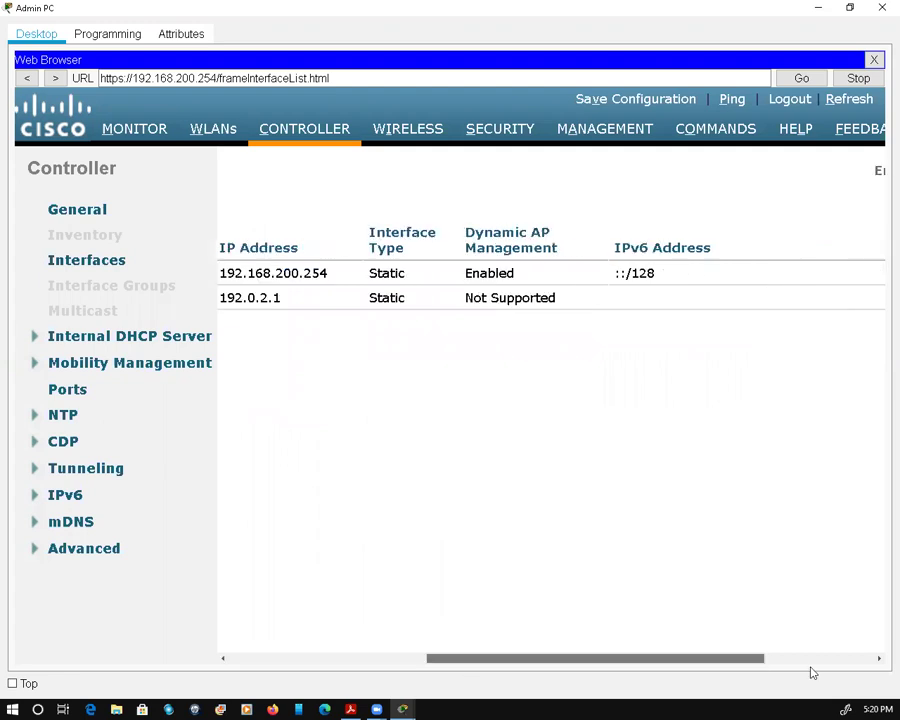
scroll(822, 179, "right", 3)
left_click(822, 177)
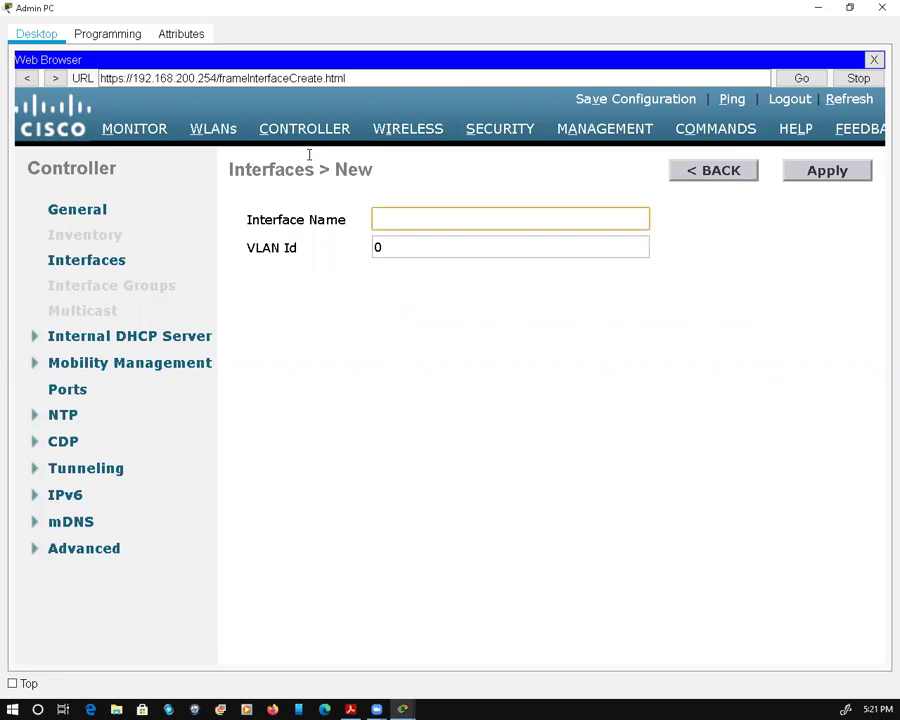
type("WLAN-5")
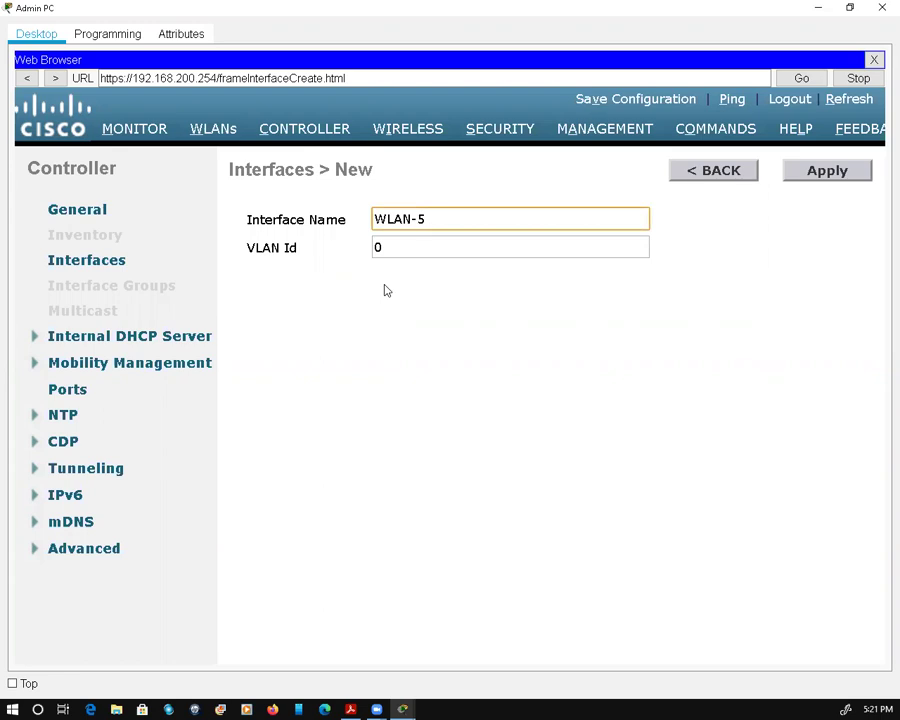
key("Tab")
type("5")
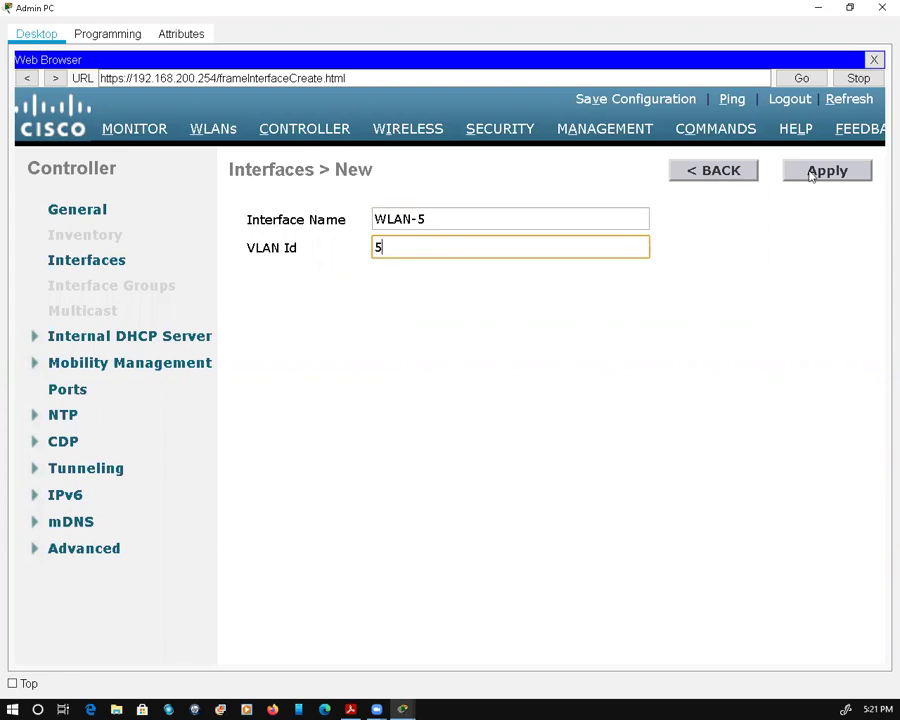
key("Tab")
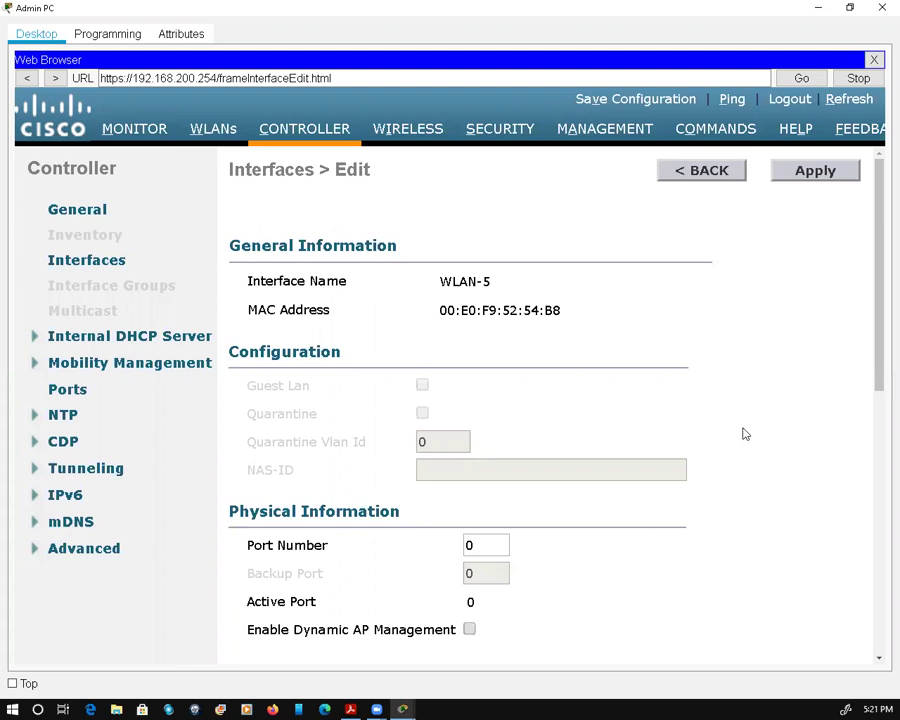
Step: Set WLAN-5's port number to 1 and apply it, confirming the warning
scroll(744, 434, "down", 2)
left_click(476, 458)
key("ctrl+a")
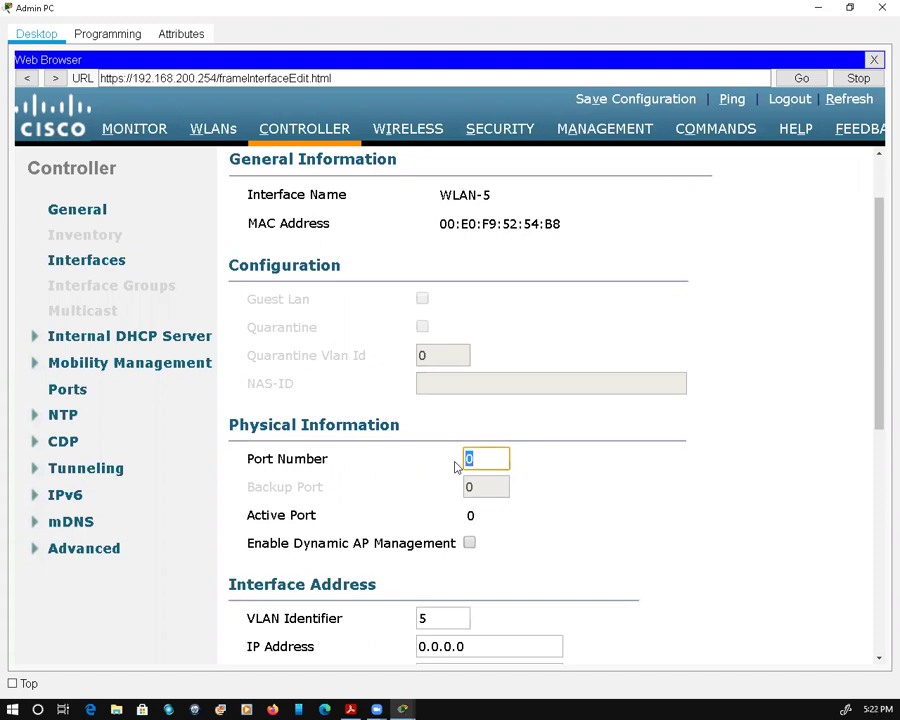
type("1")
scroll(869, 483, "down", 4)
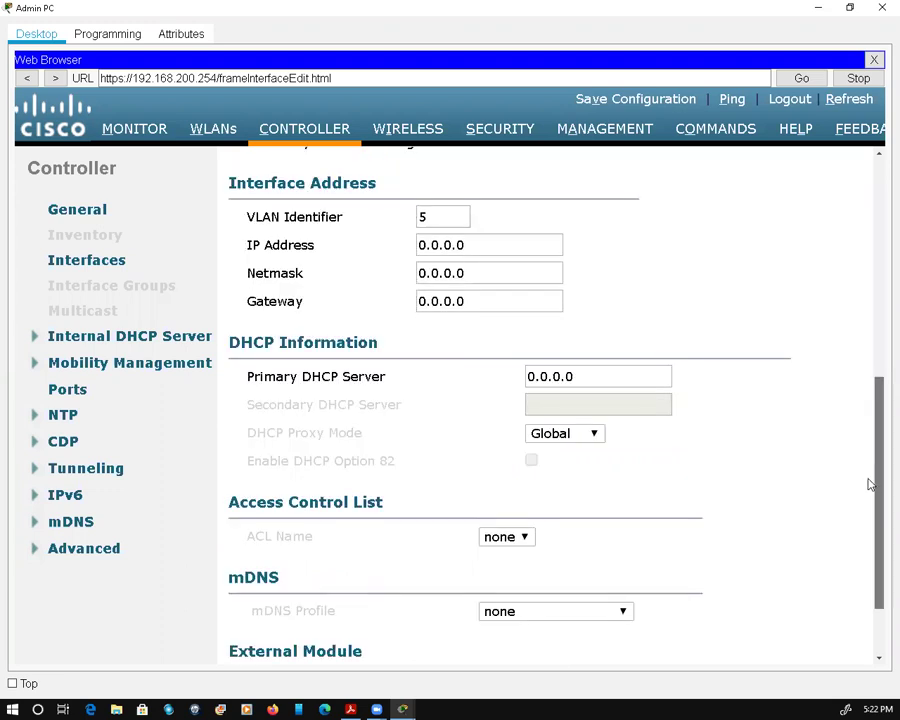
scroll(875, 168, "up", 2)
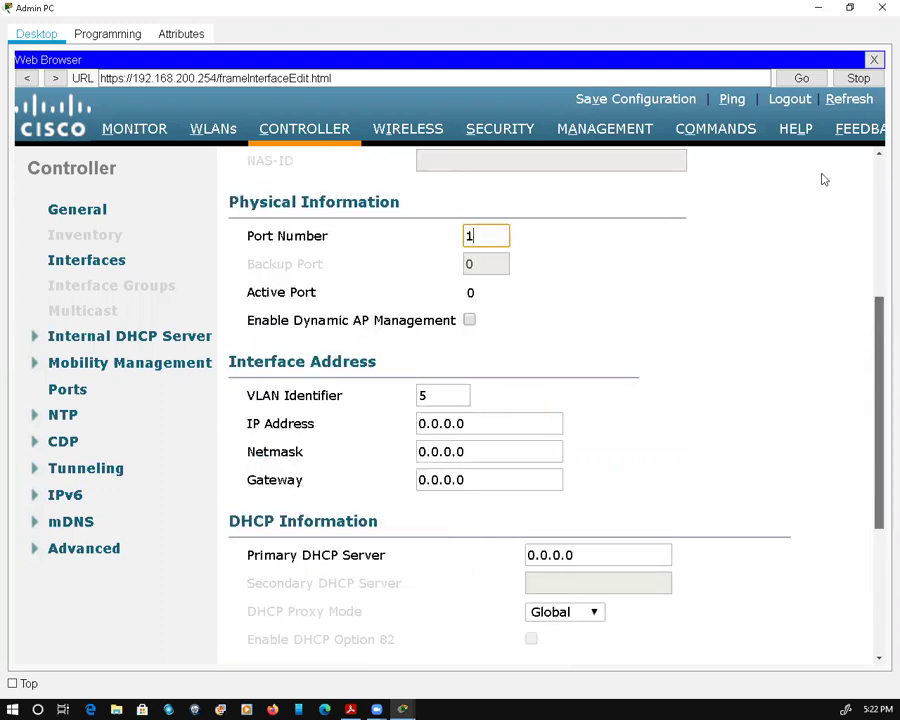
scroll(822, 178, "up", 3)
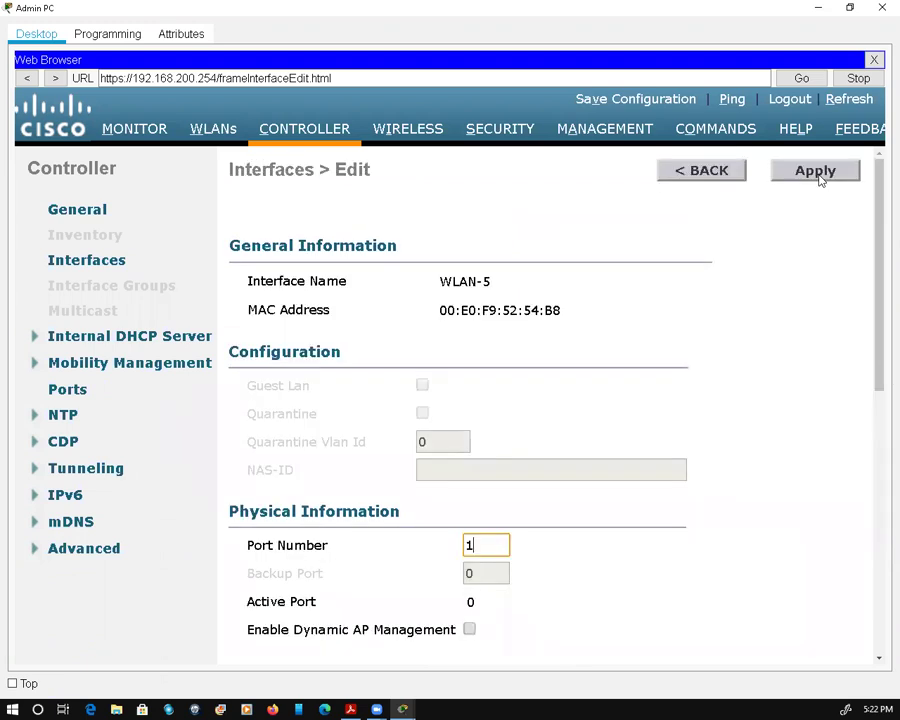
left_click(816, 174)
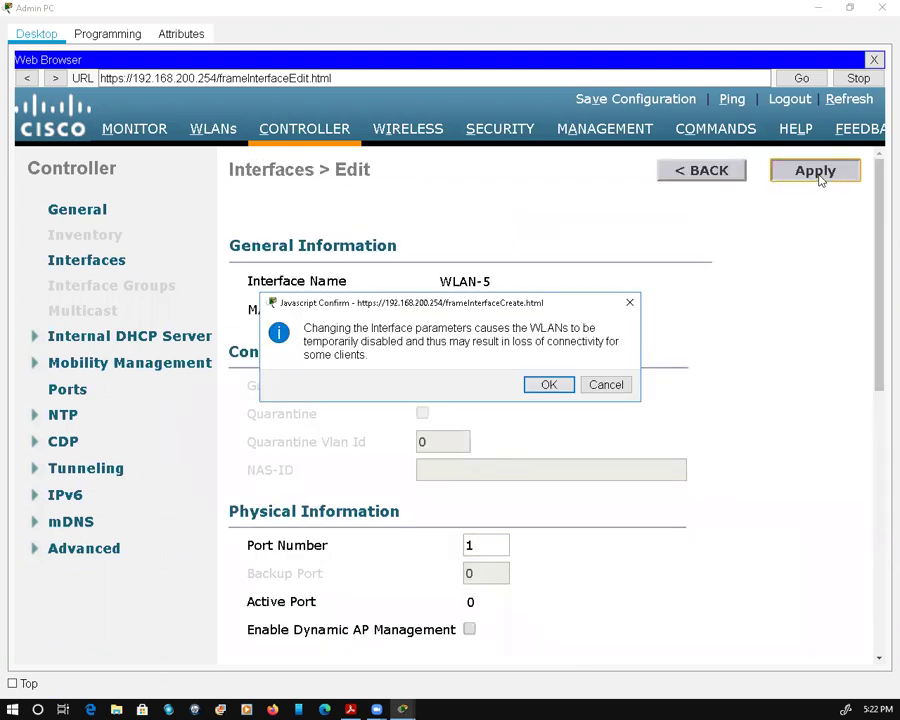
left_click(566, 381)
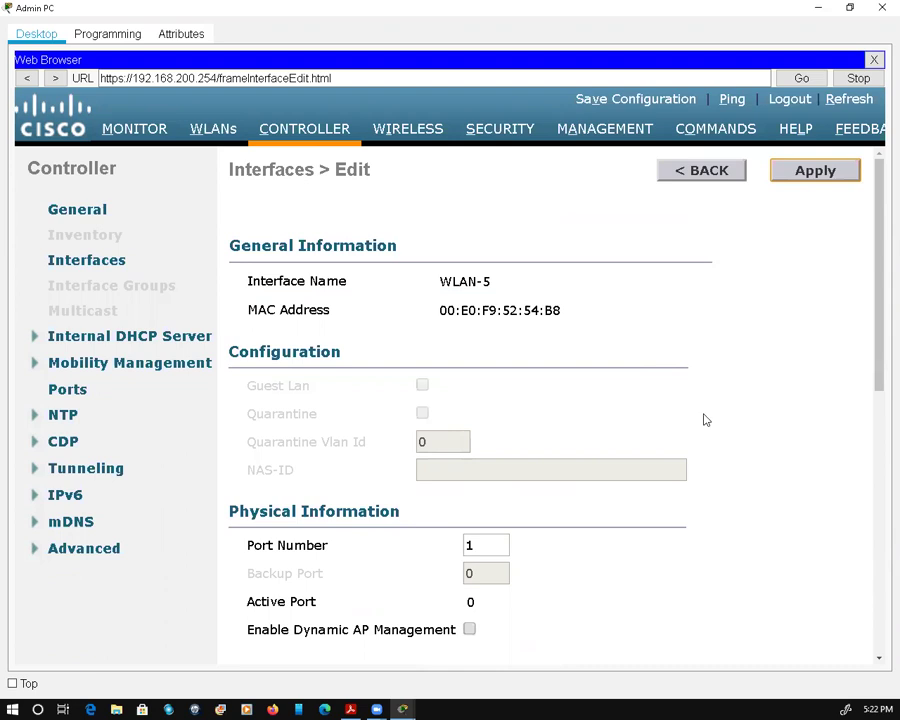
Step: Re-enter port number 1 and give WLAN-5 the IP address 192.168.5.254
scroll(696, 424, "down", 1)
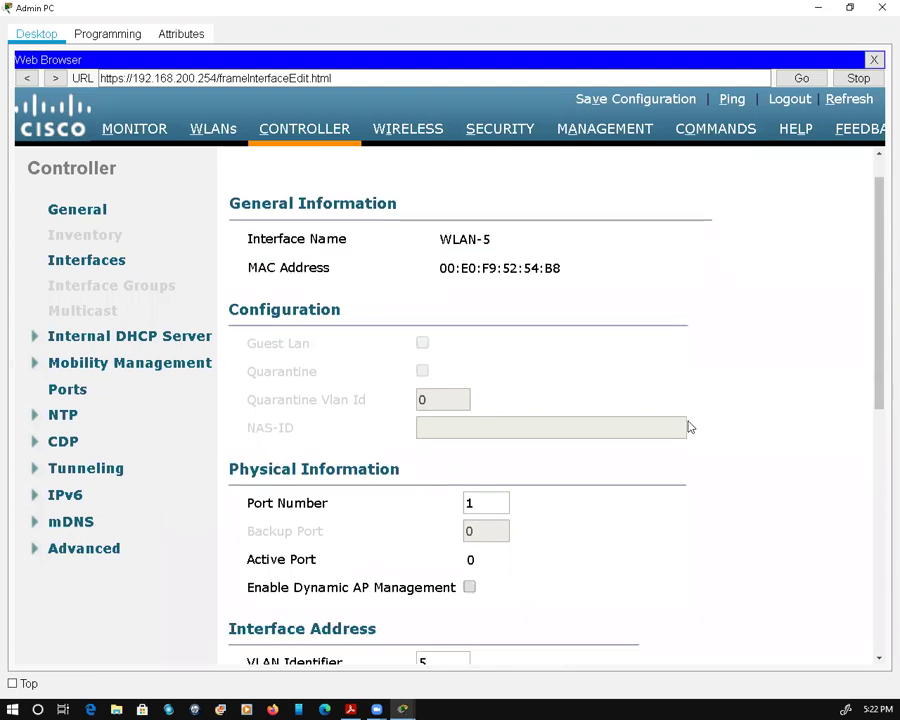
scroll(688, 427, "down", 3)
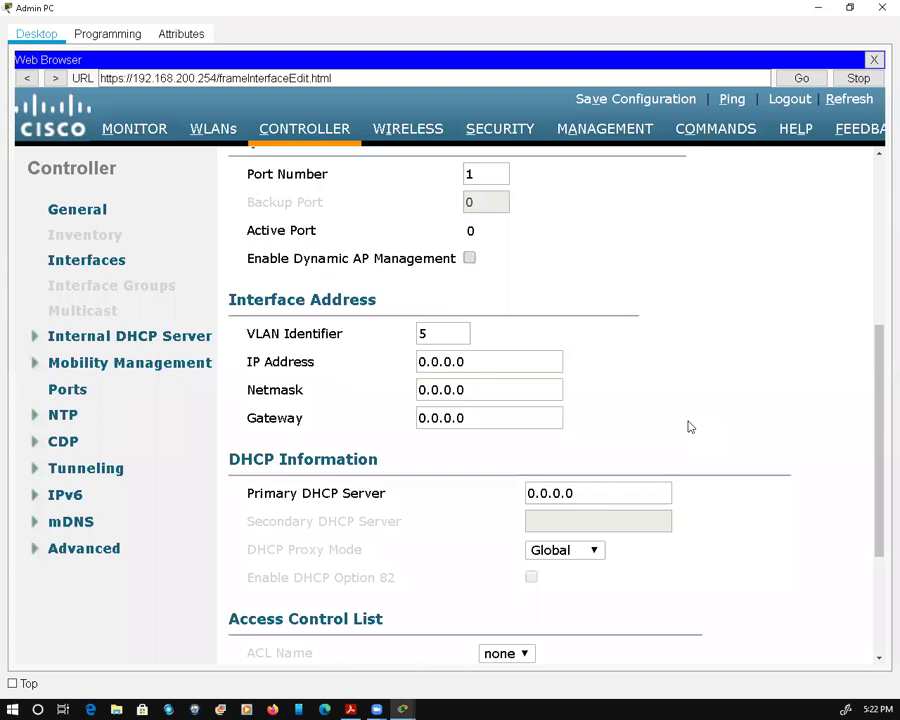
scroll(878, 297, "up", 1)
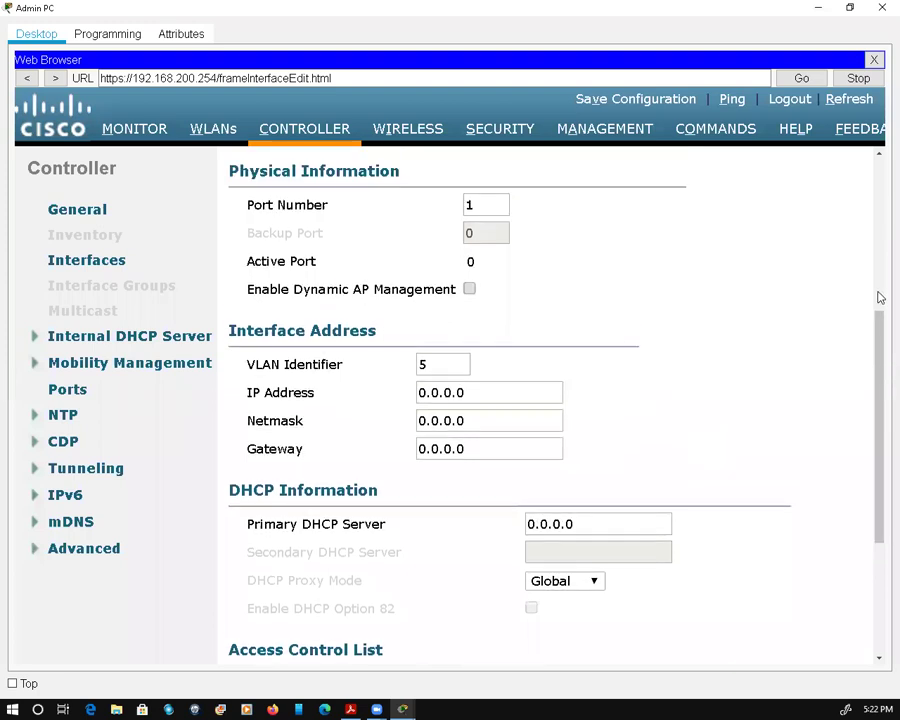
scroll(878, 297, "up", 3)
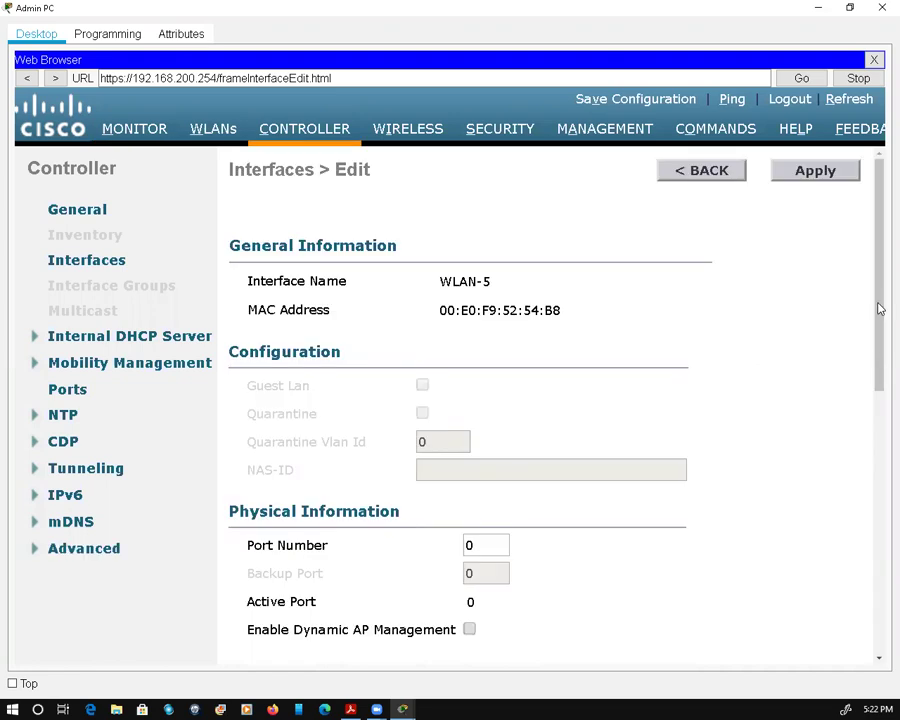
scroll(876, 358, "down", 3)
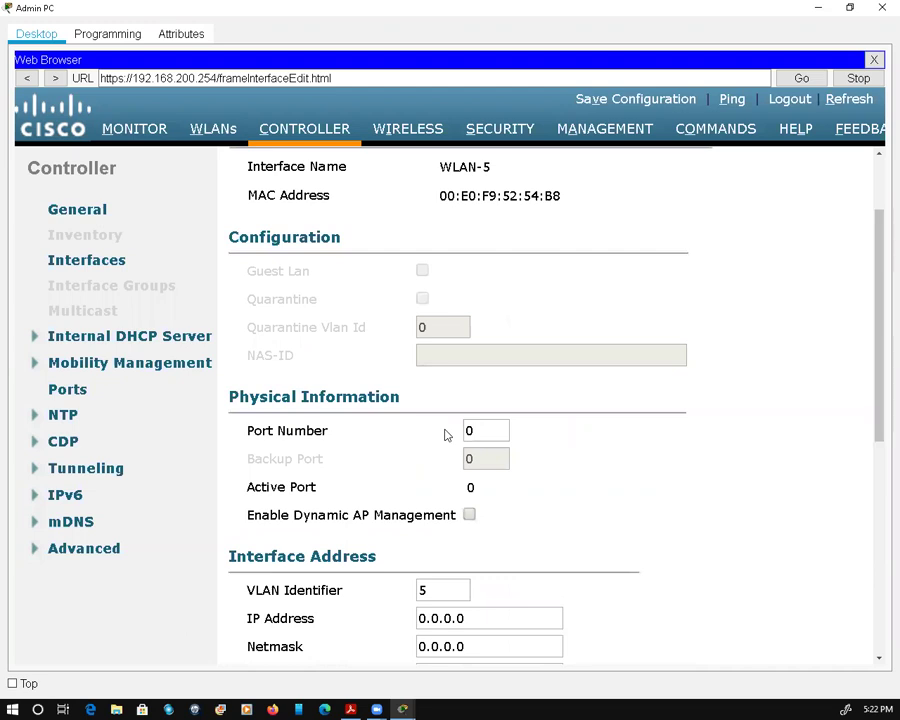
left_click(486, 430)
type("1")
scroll(538, 550, "down", 1)
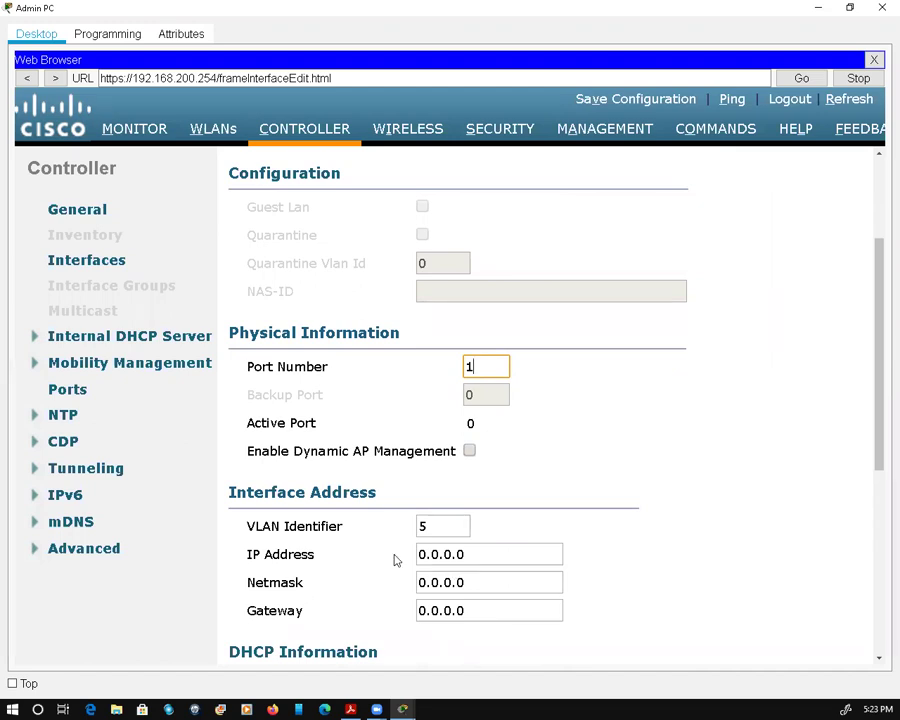
key("Tab")
key("Tab")
key("Tab")
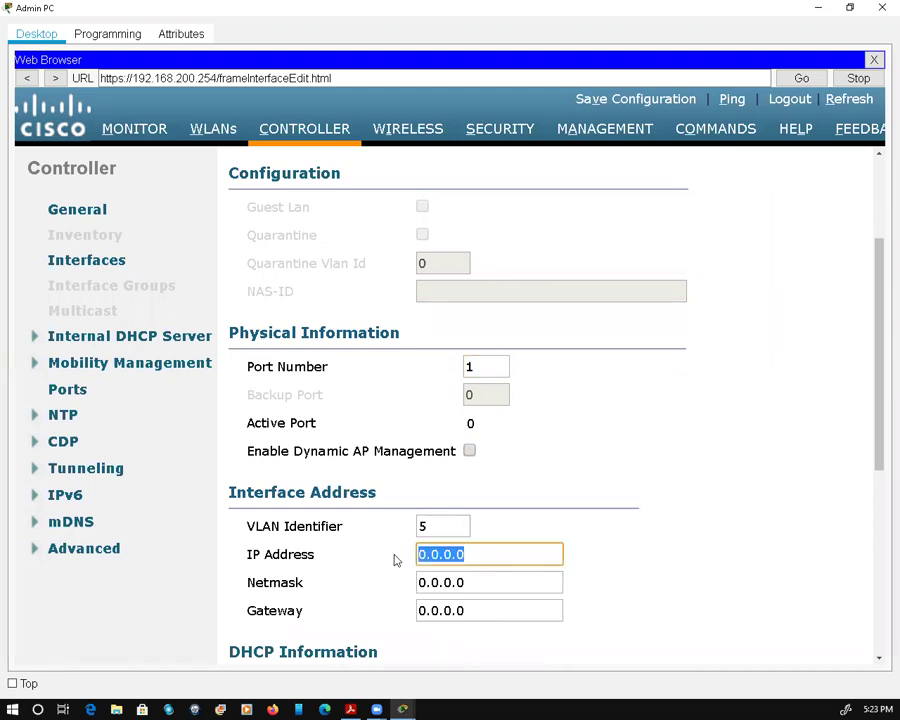
type("192.168.")
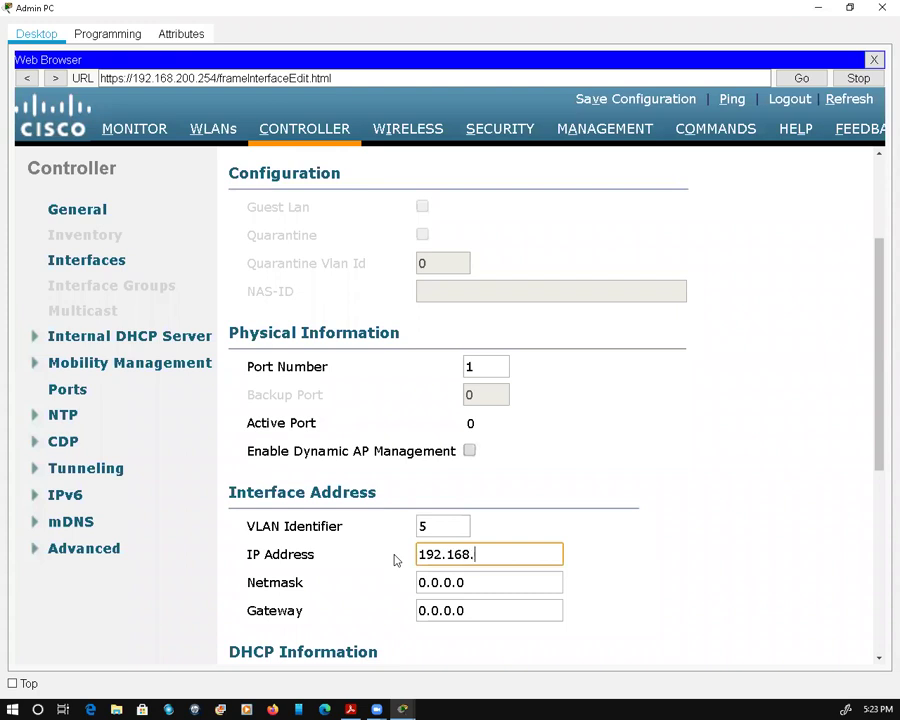
type("5.254")
Step: Set the netmask to 255.255.255.0 and the gateway to 192.168.5.1
left_click_drag(464, 582, 411, 584)
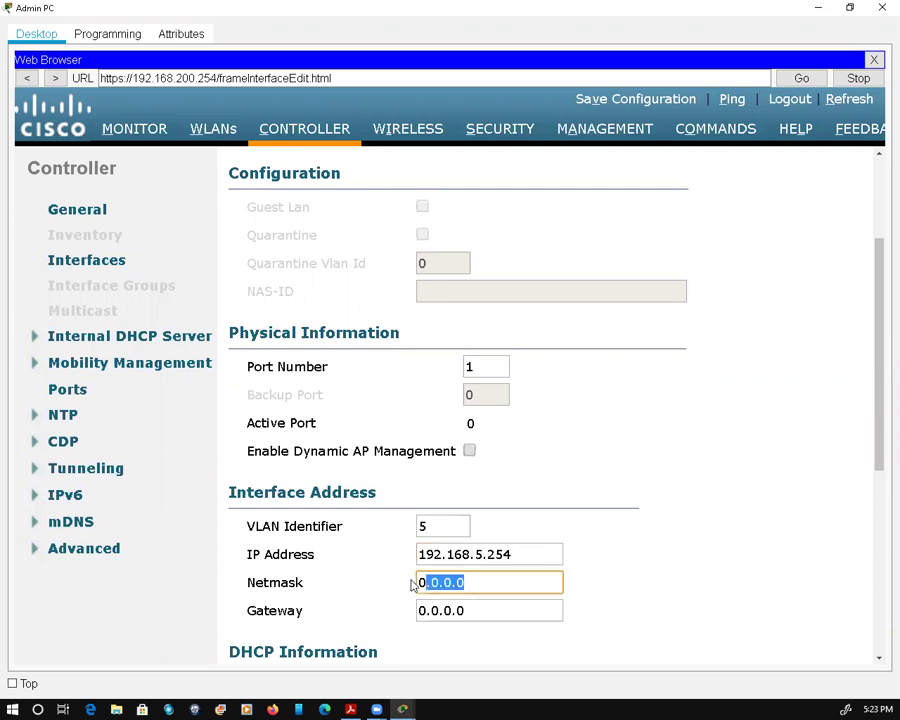
type("255.25")
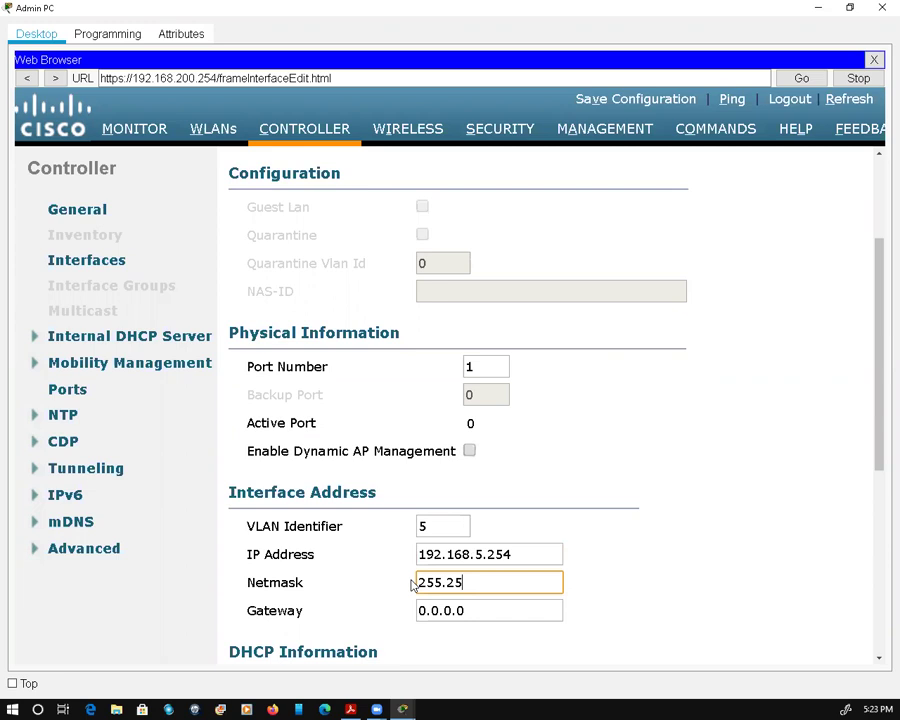
type("5.255.0")
key("Tab")
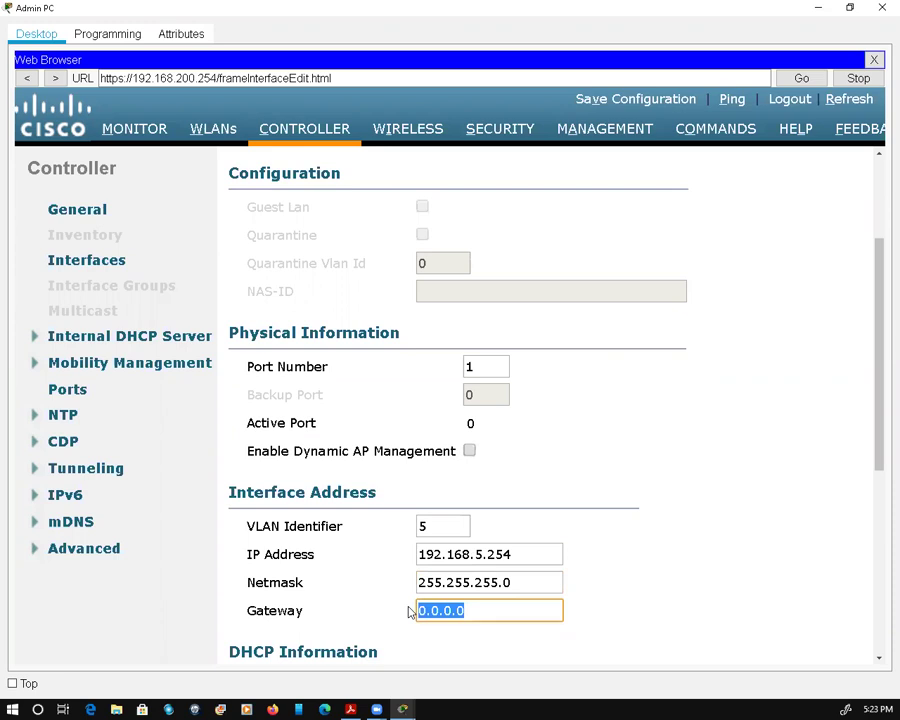
type("192.168.5.1")
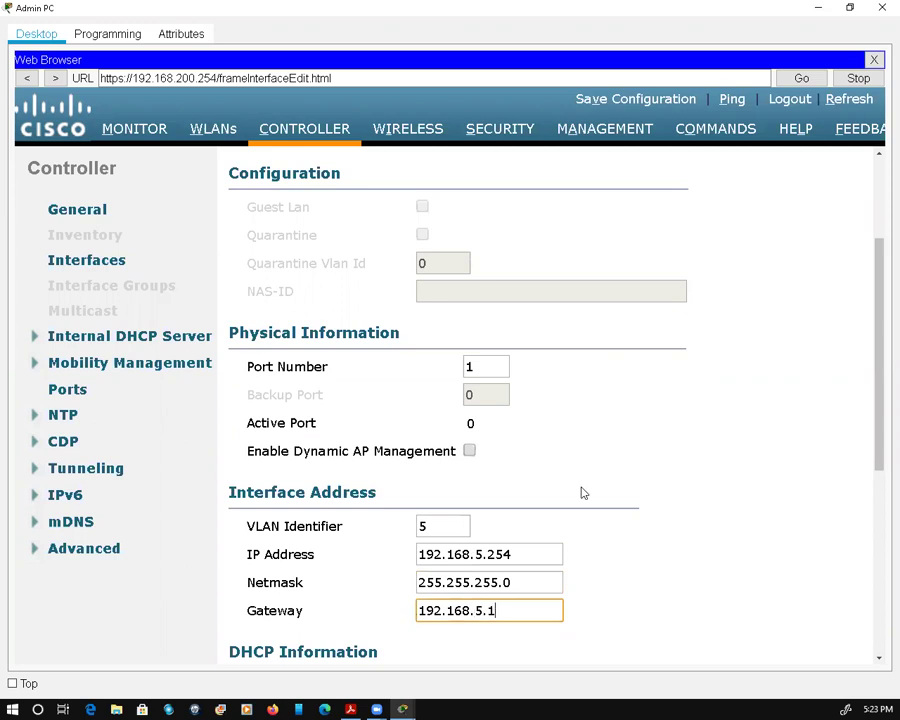
scroll(582, 487, "down", 1)
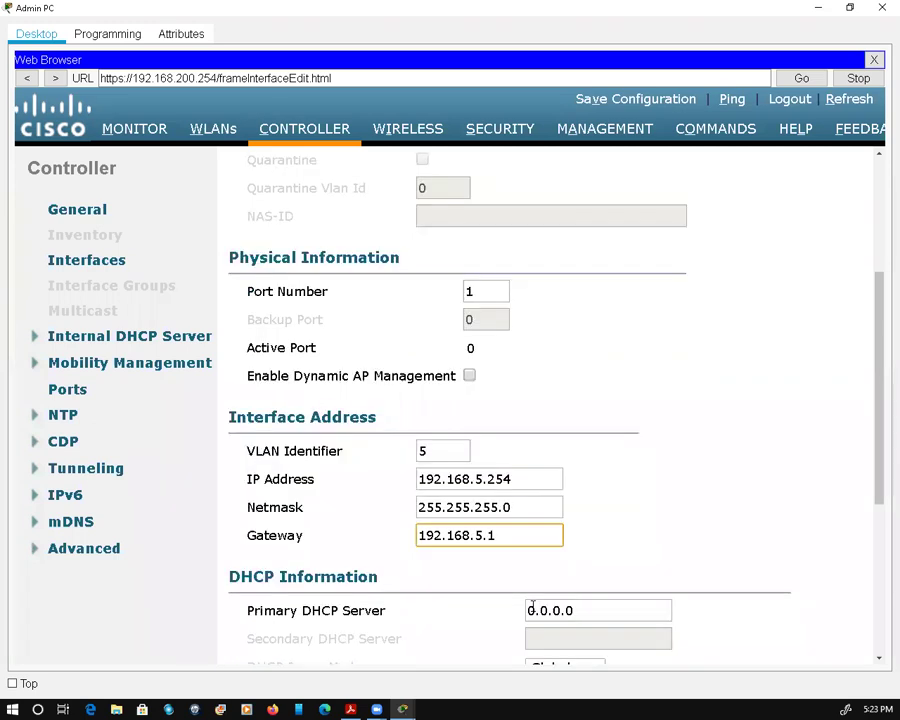
key("Tab")
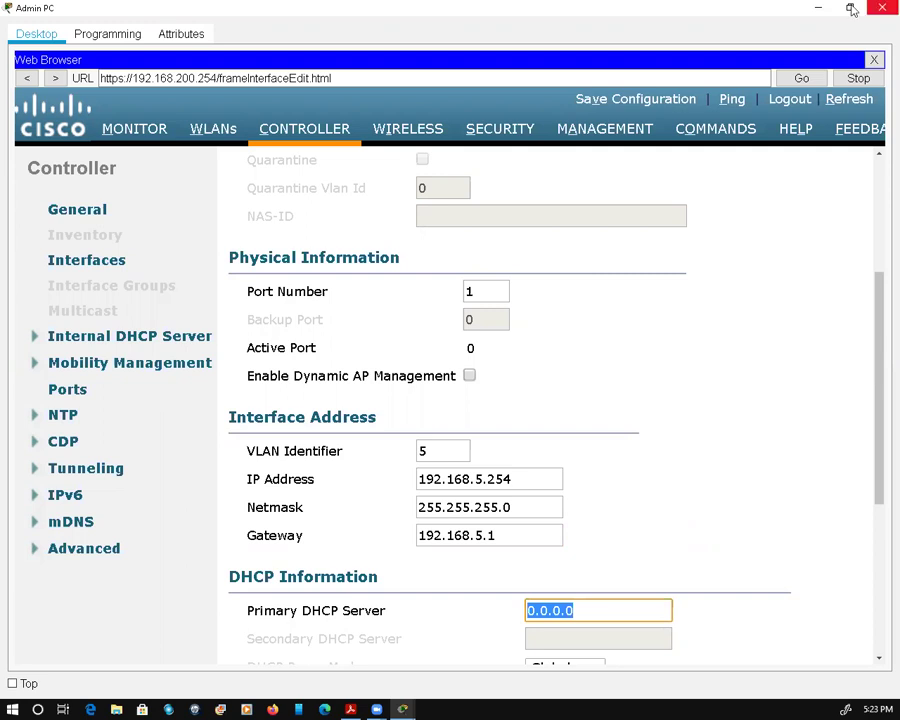
Step: Copy the gateway 192.168.5.1 into the Primary DHCP Server field
left_click(851, 9)
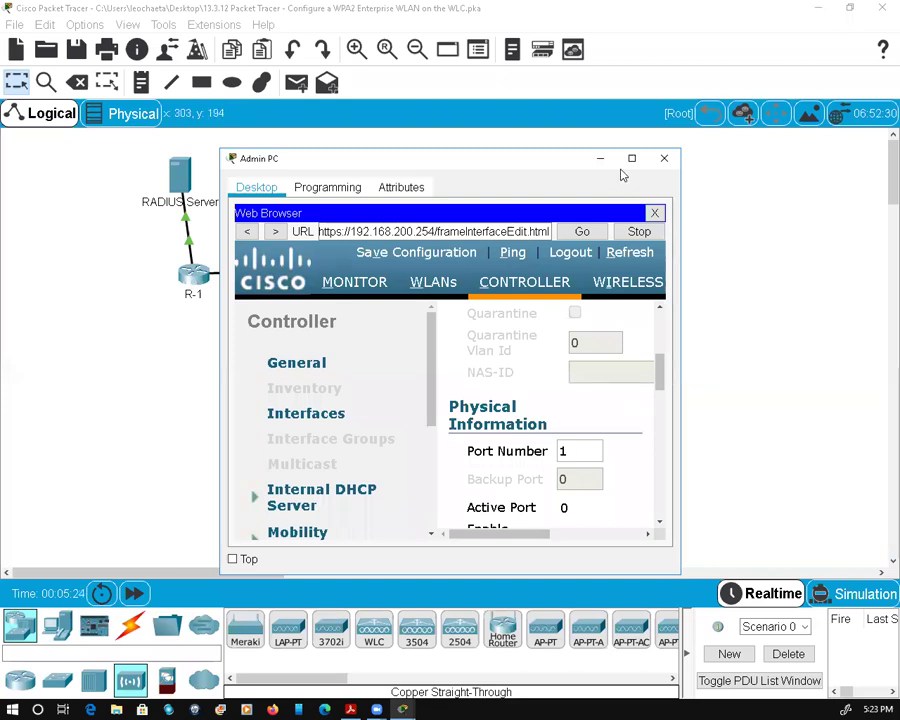
key("super+Up")
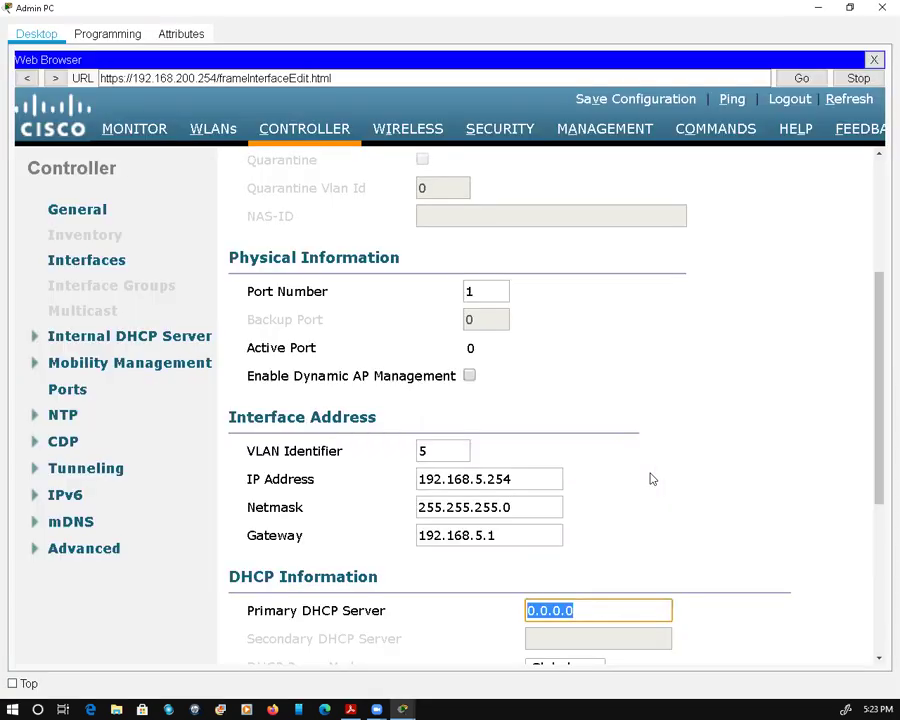
left_click_drag(498, 535, 383, 528)
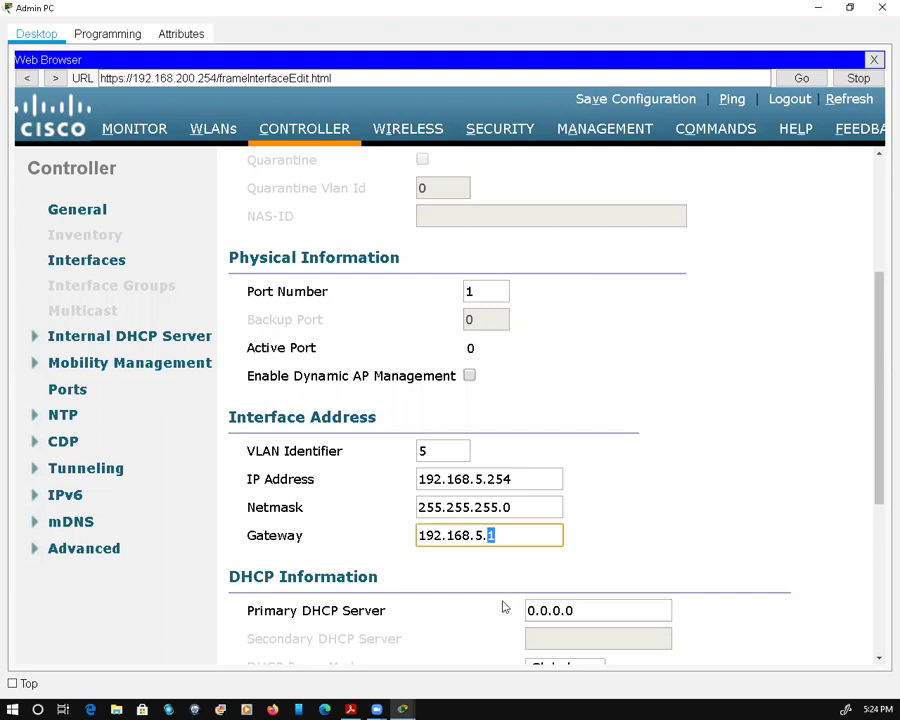
key("ctrl+a")
key("ctrl+c")
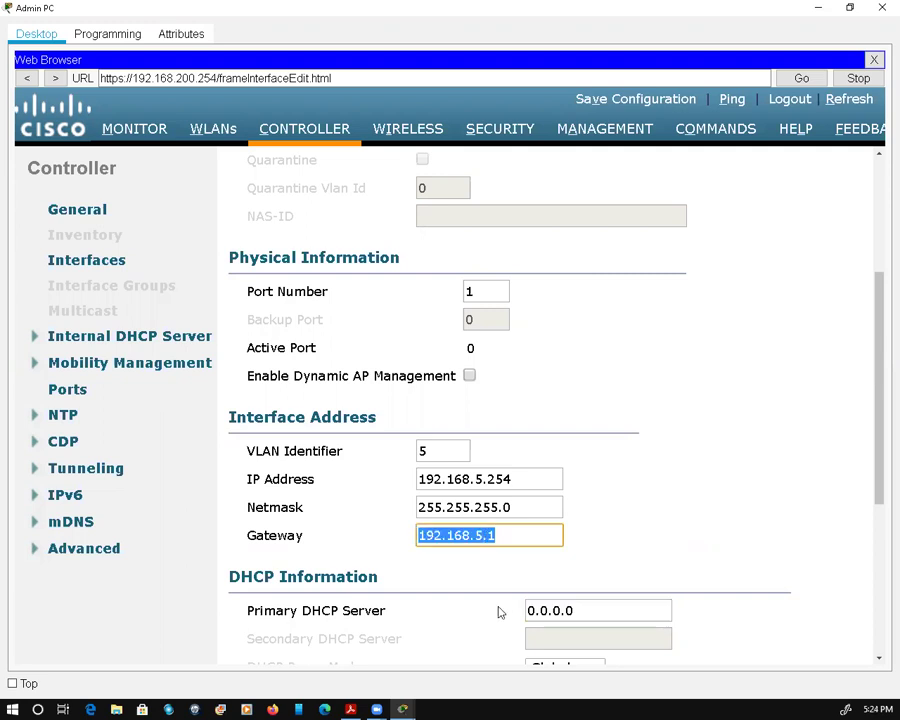
key("Tab")
key("ctrl+v")
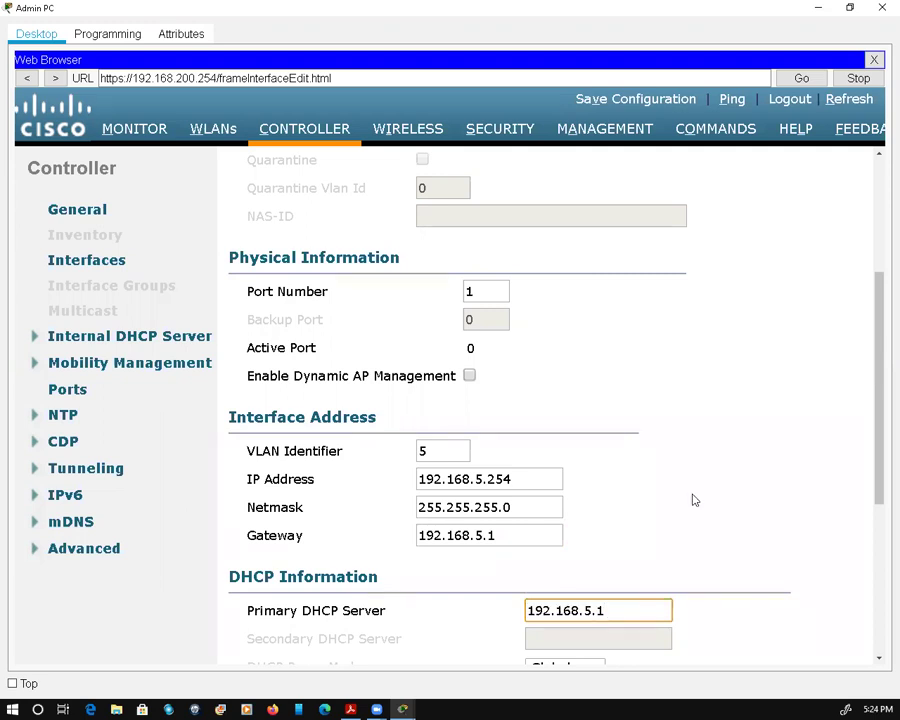
scroll(708, 511, "down", 1)
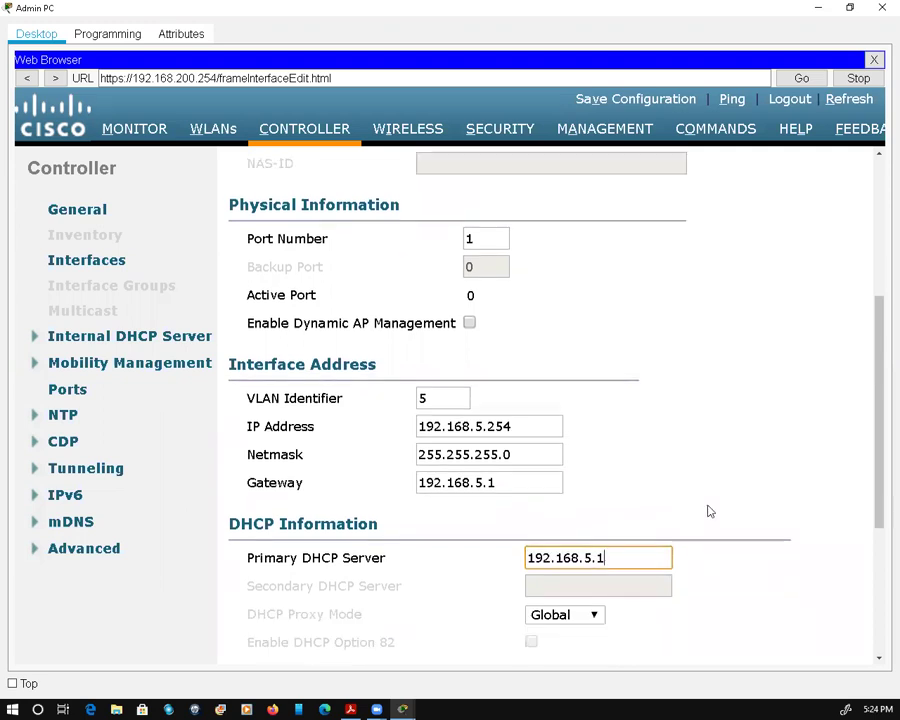
scroll(708, 511, "down", 3)
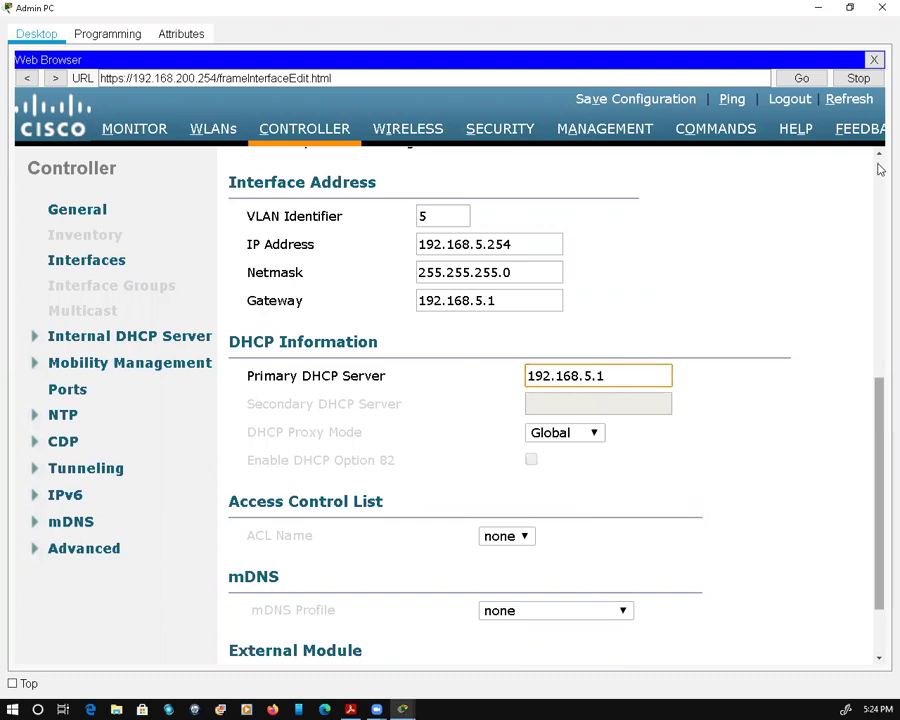
Step: Apply the WLAN-5 interface changes and confirm the warning
scroll(830, 179, "up", 5)
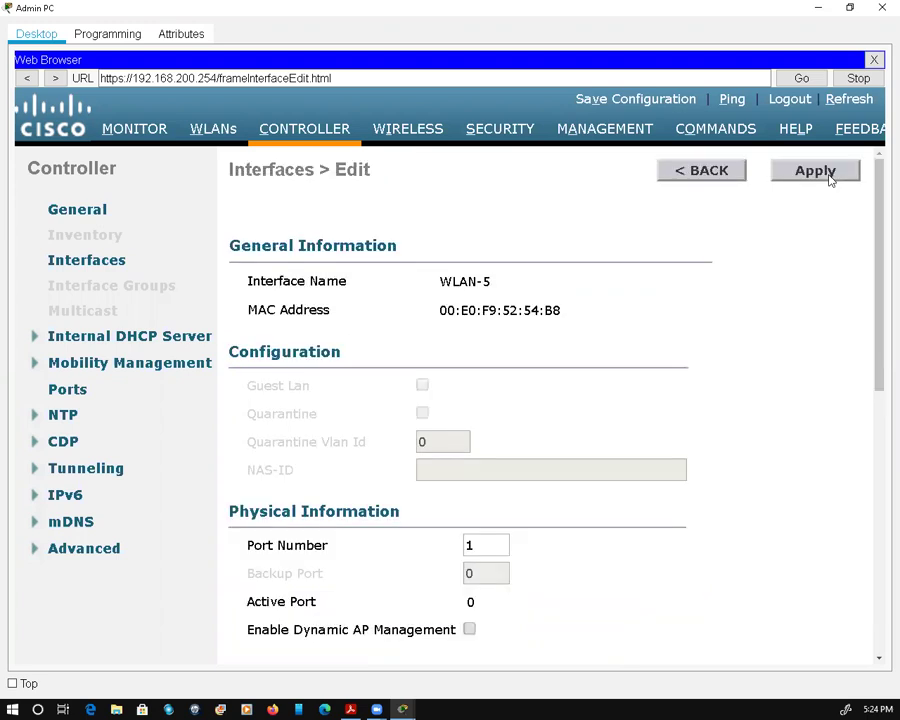
left_click(825, 175)
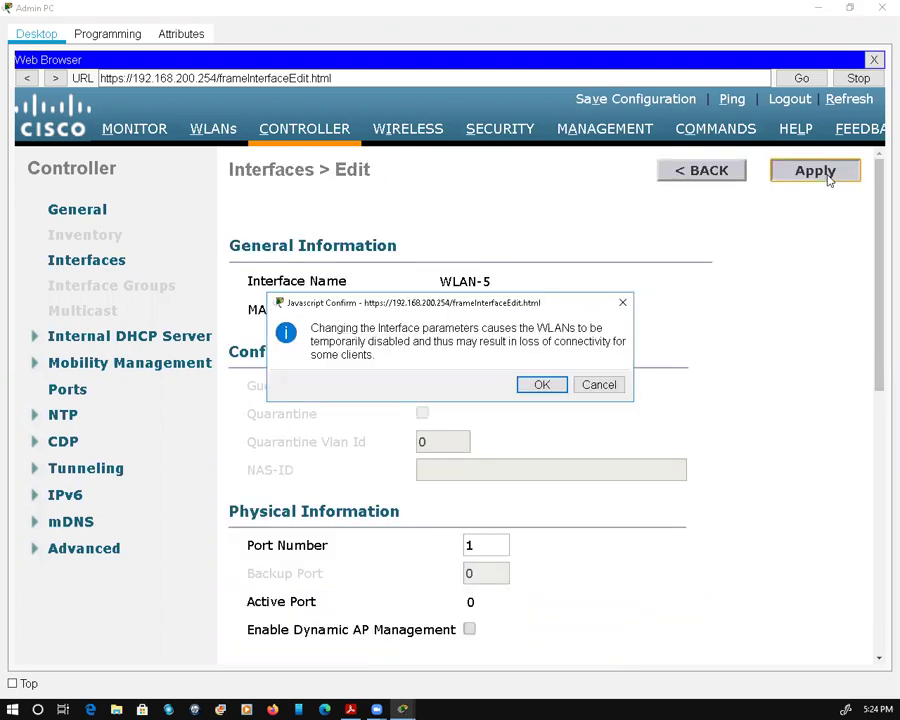
left_click(530, 385)
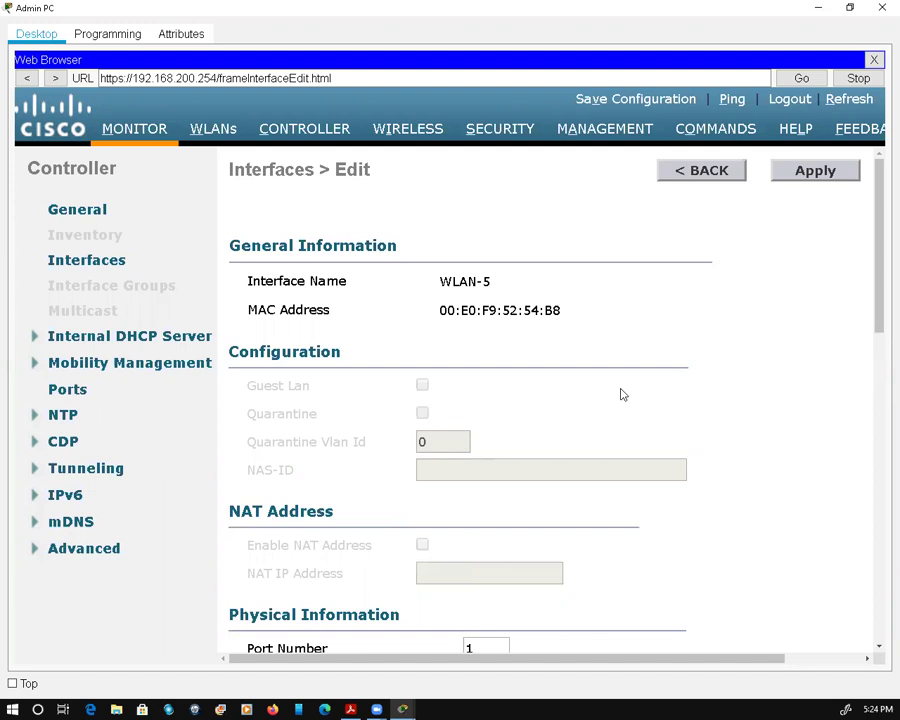
Step: Save the controller configuration to flash and confirm
scroll(620, 394, "down", 2)
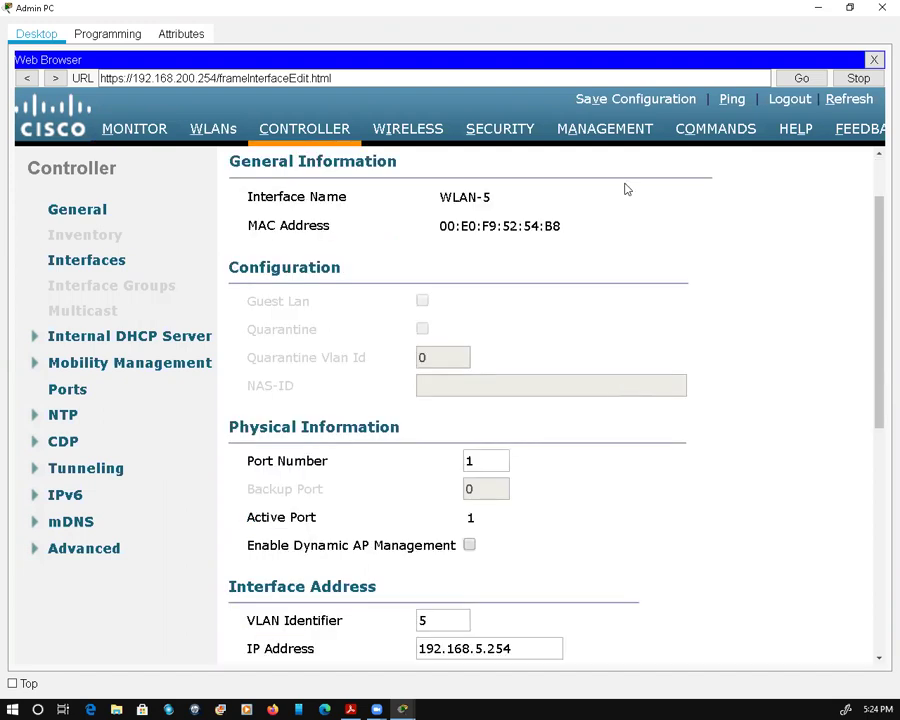
scroll(622, 187, "up", 2)
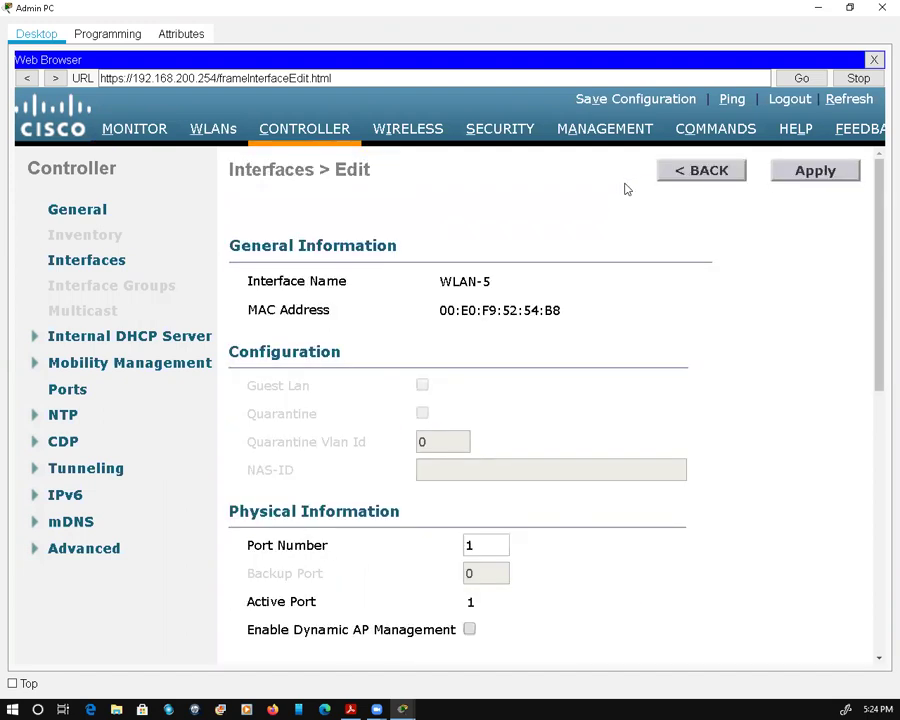
left_click(600, 104)
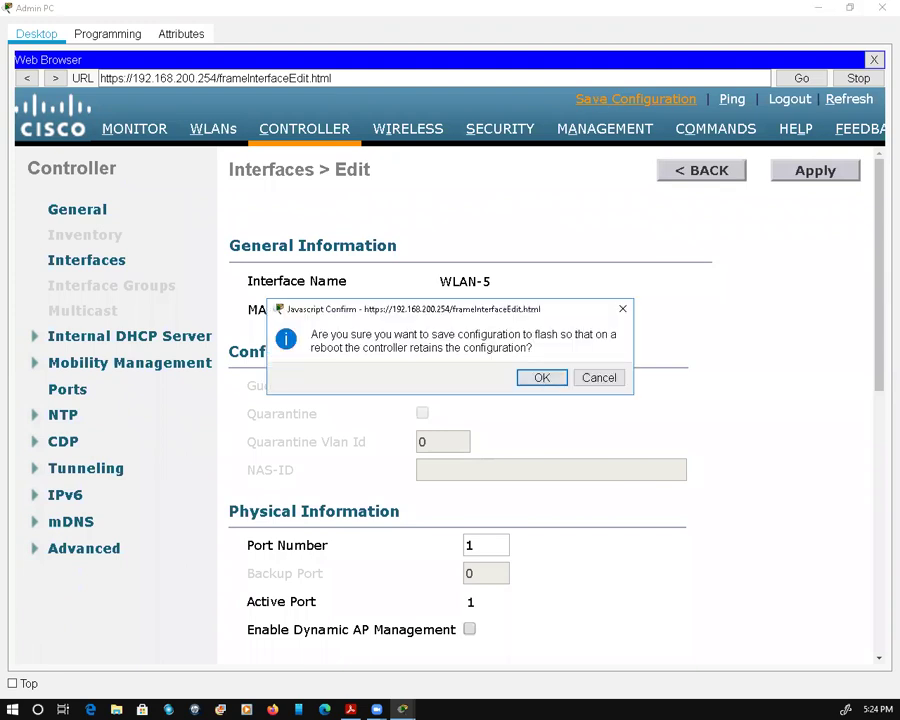
key("Return")
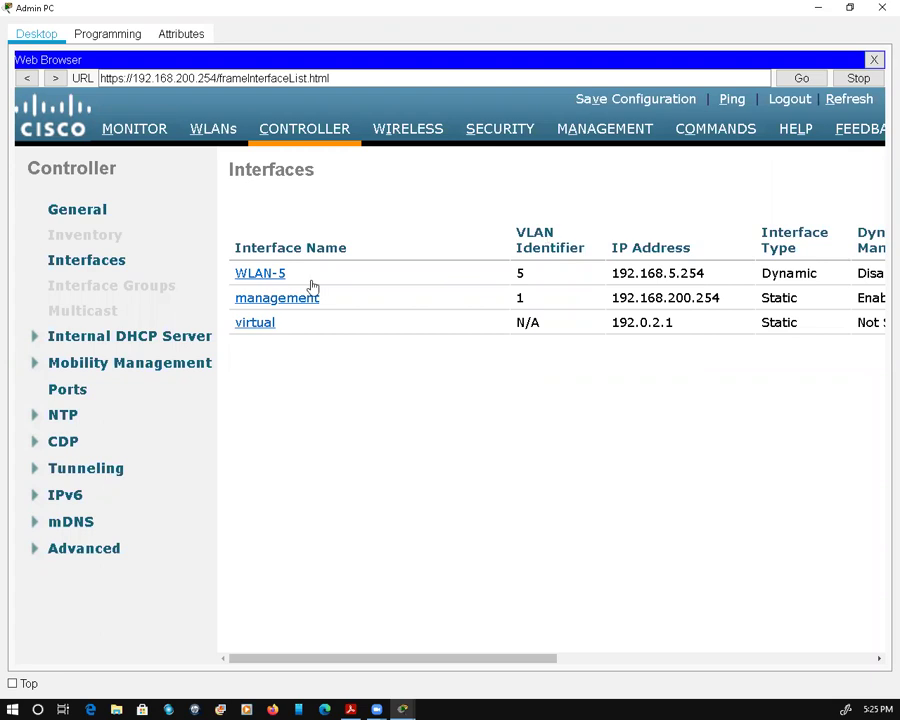
Step: Under SECURITY > AAA > RADIUS > Authentication, start a new authentication server entry
left_click(492, 138)
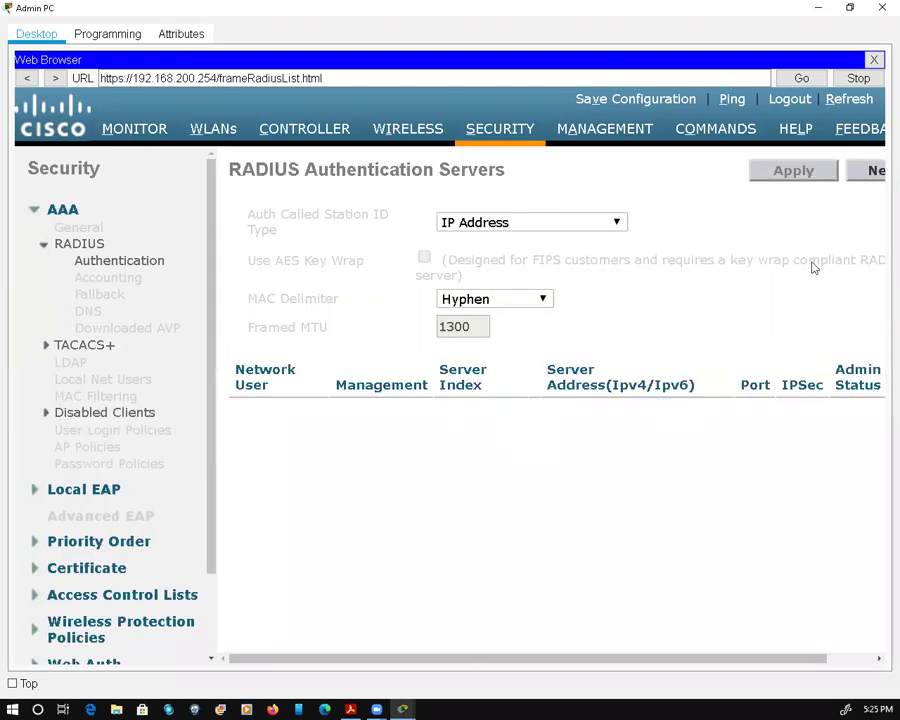
scroll(842, 175, "right", 1)
scroll(842, 175, "right", 3)
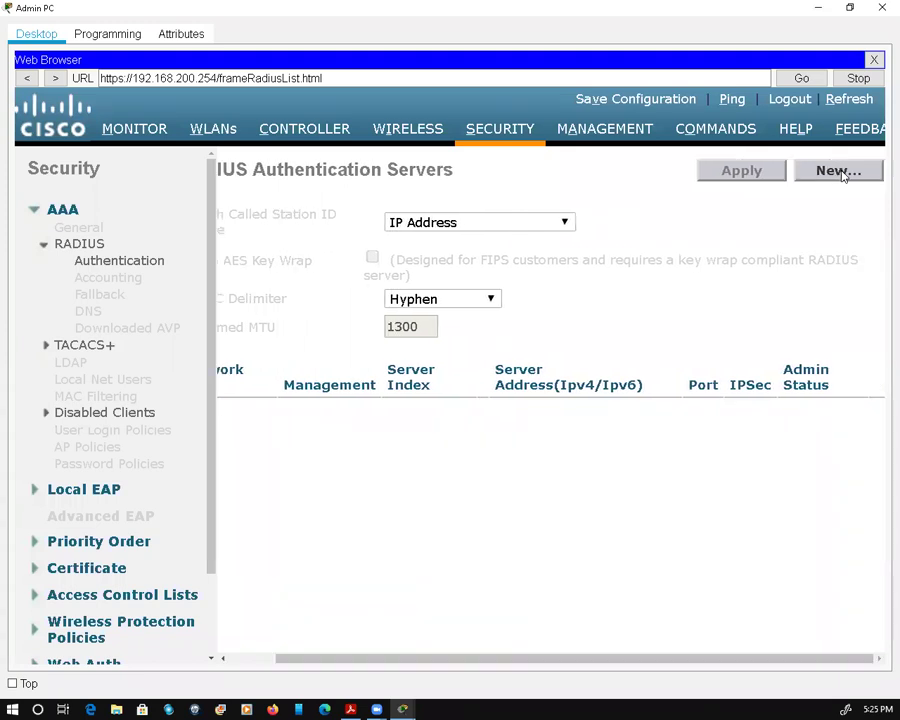
left_click(842, 175)
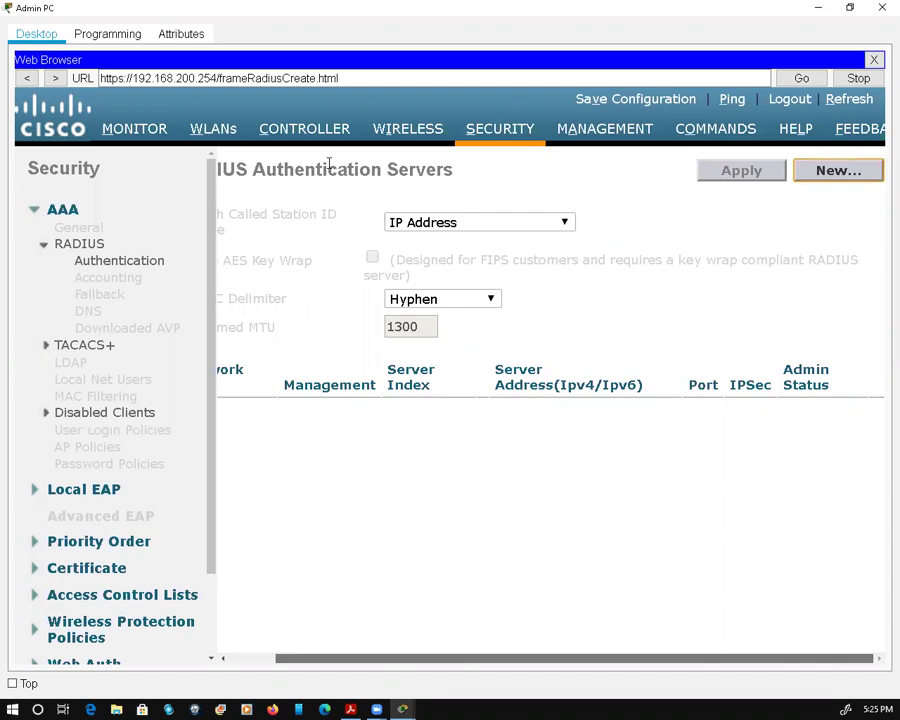
scroll(432, 172, "left", 1)
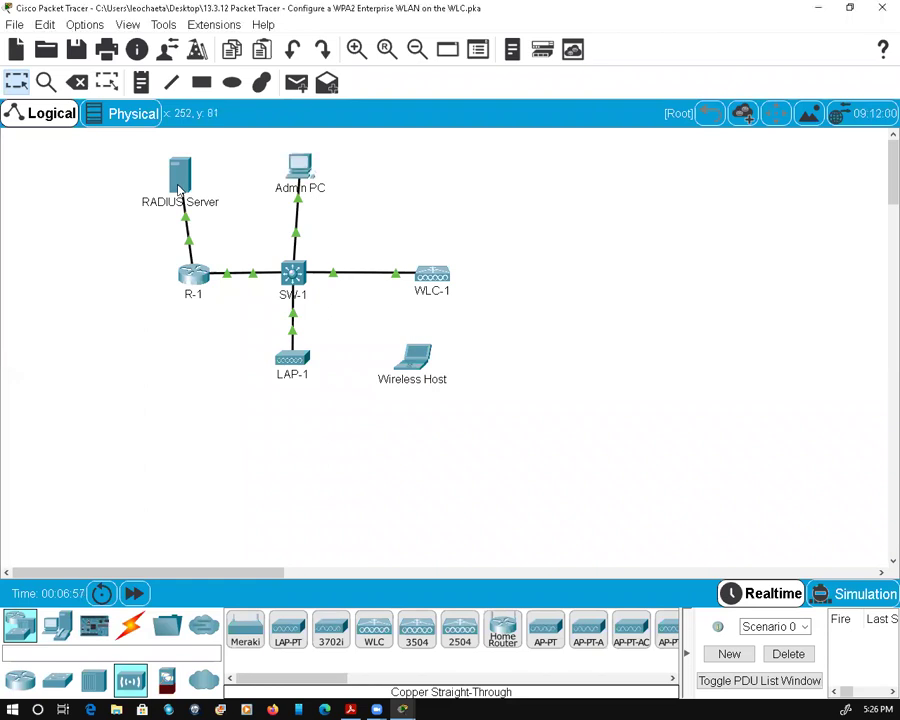
Step: Restore the Admin PC browser and enter 172.31.1.254 as the RADIUS server IP address
mouse_move(179, 189)
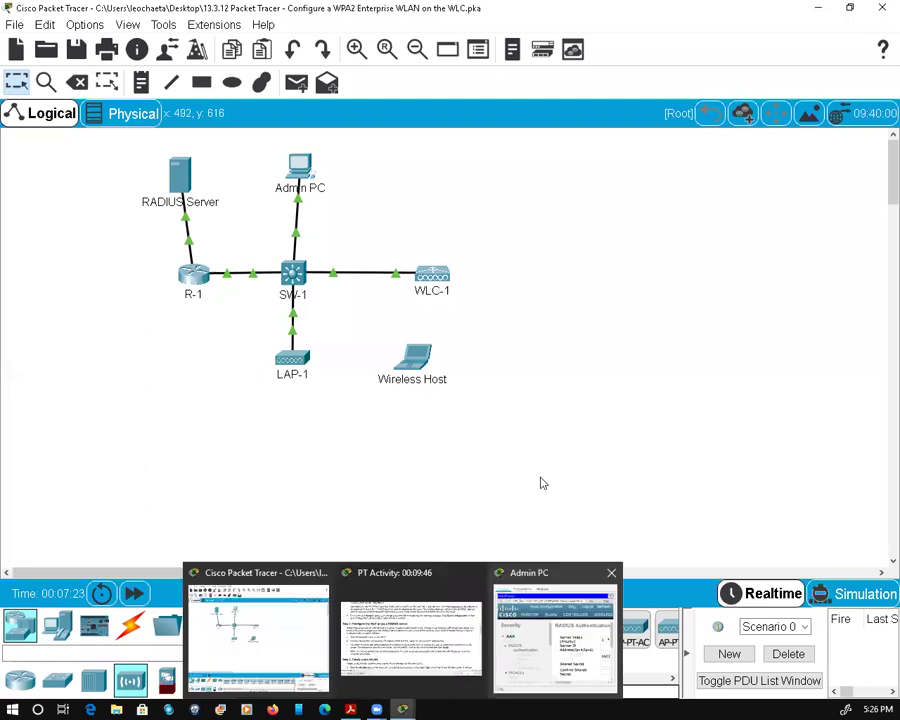
left_click(555, 632)
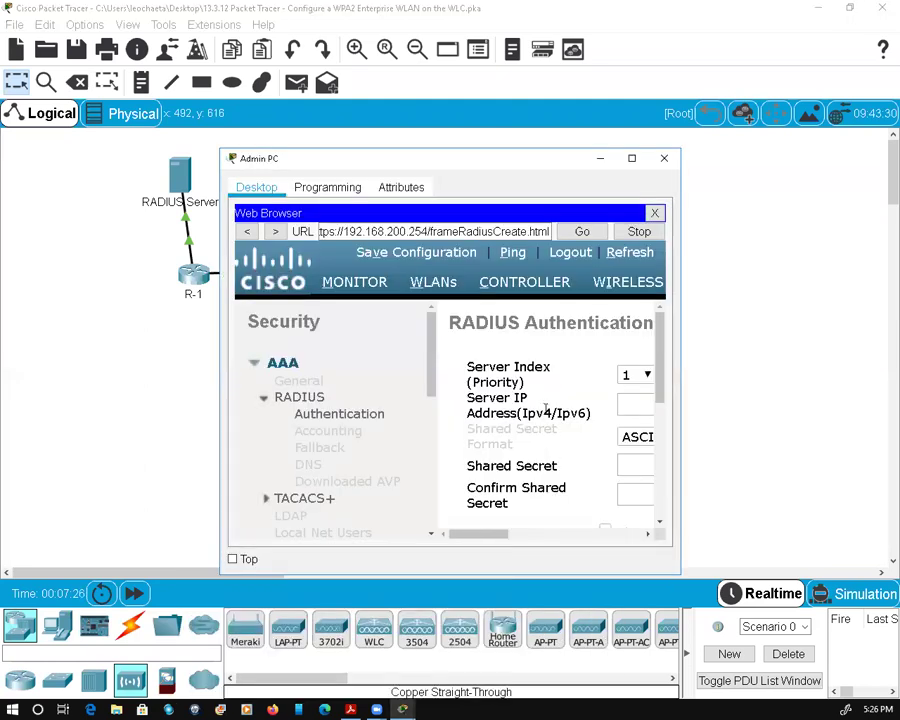
scroll(546, 406, "right", 3)
left_click(546, 409)
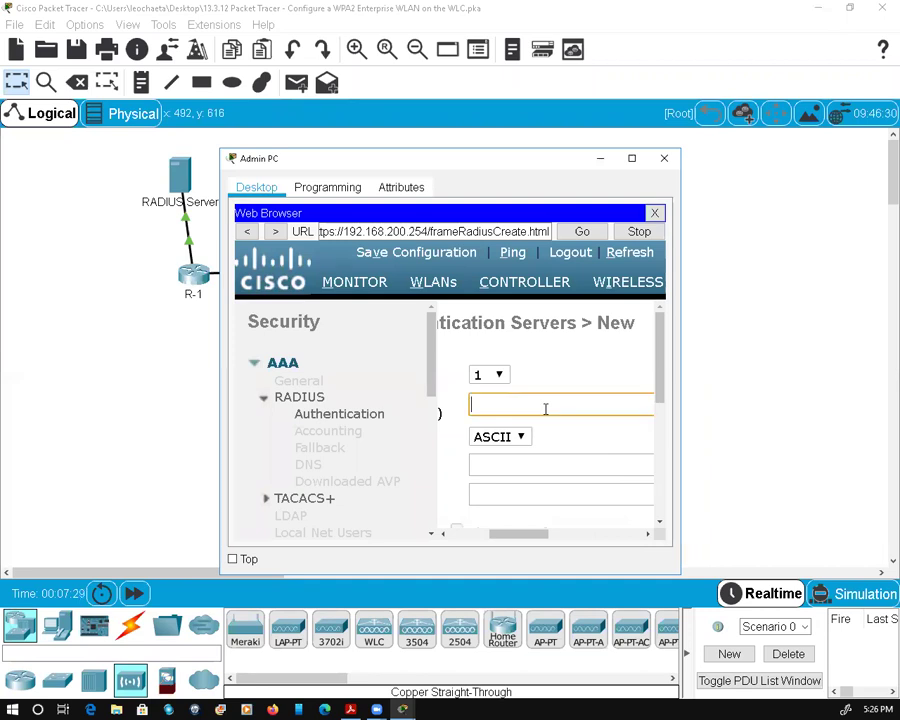
type("172.31.1.254")
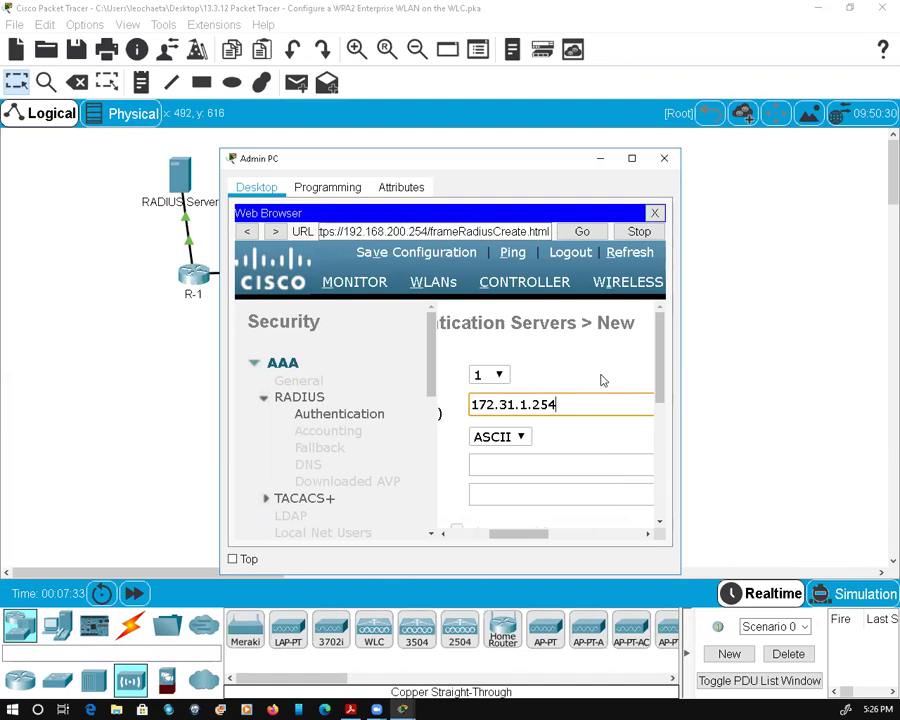
left_click(664, 158)
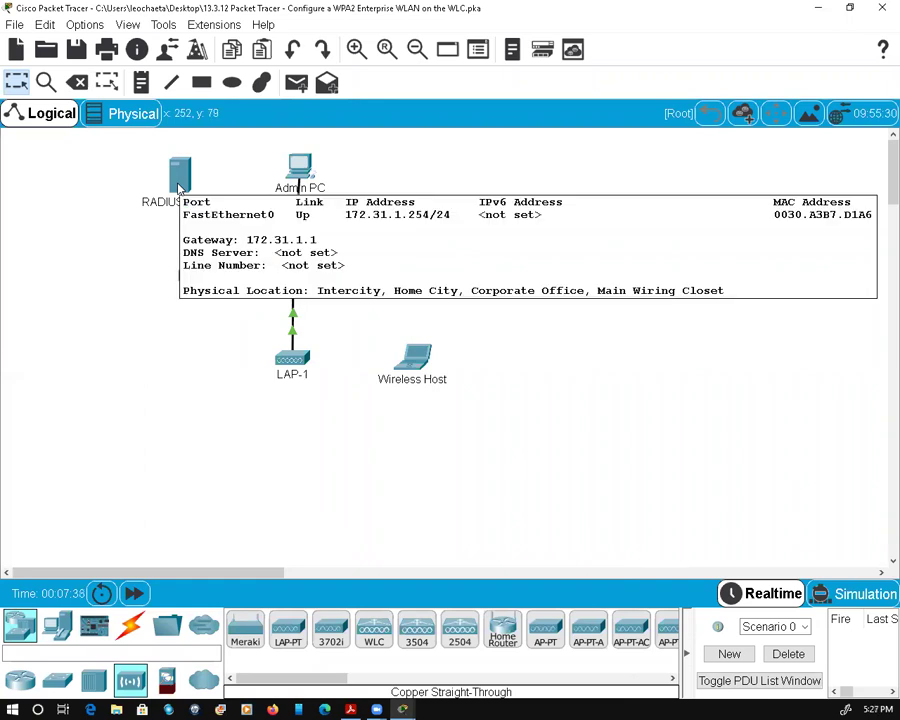
mouse_move(402, 709)
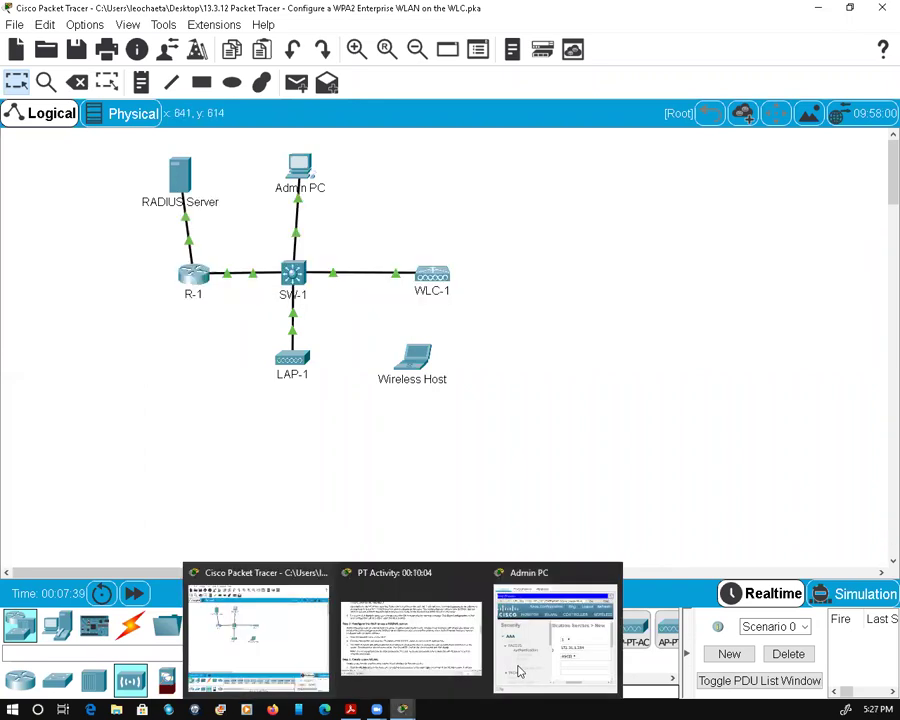
left_click(519, 672)
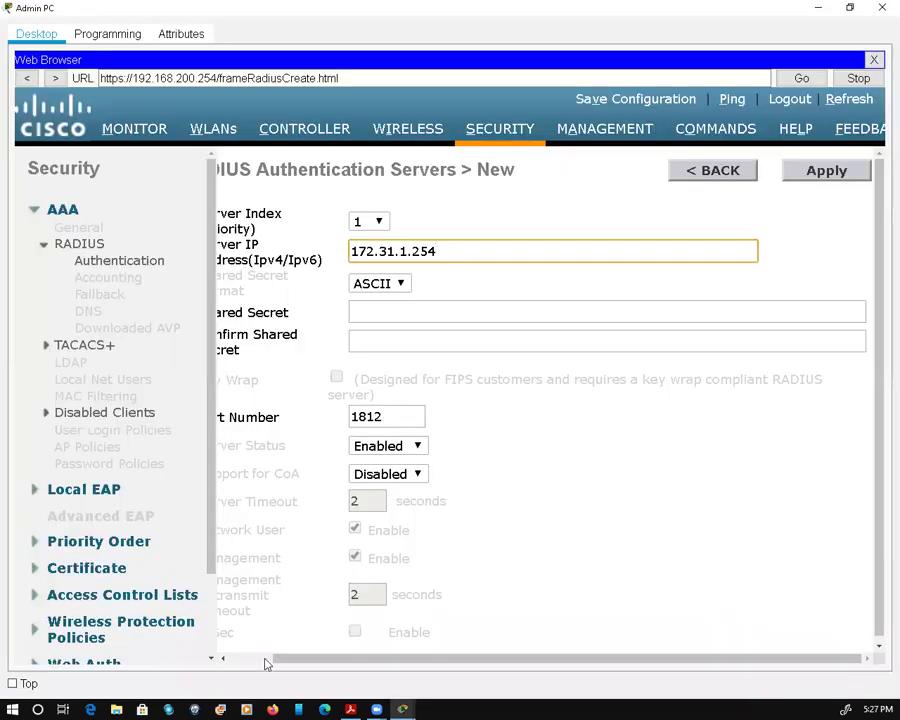
Step: Enter and confirm the shared secret, then apply to add RADIUS server 172.31.1.254
scroll(368, 300, "left", 1)
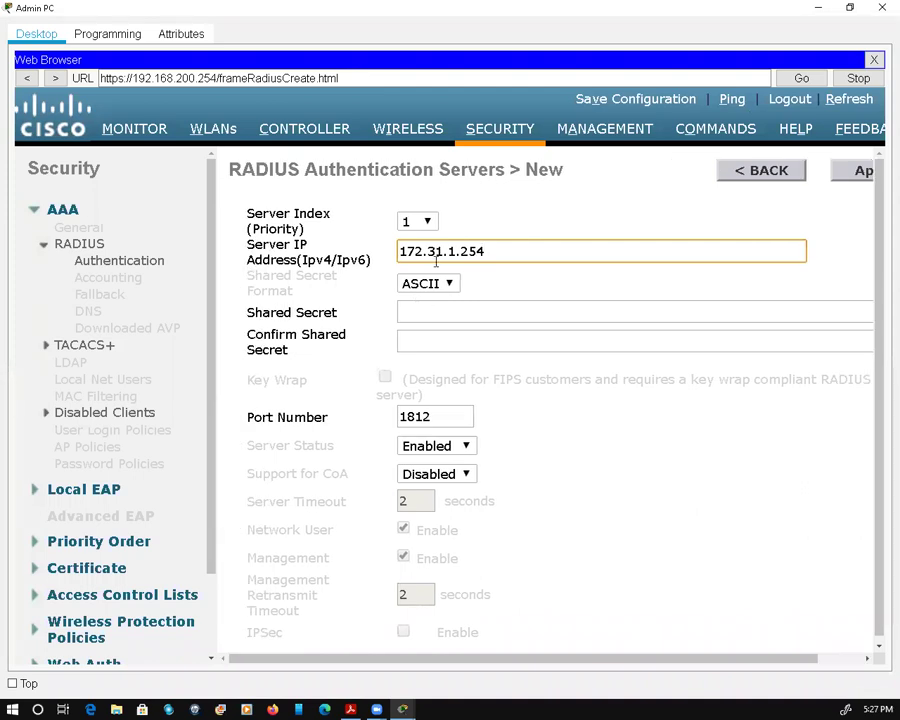
left_click(419, 310)
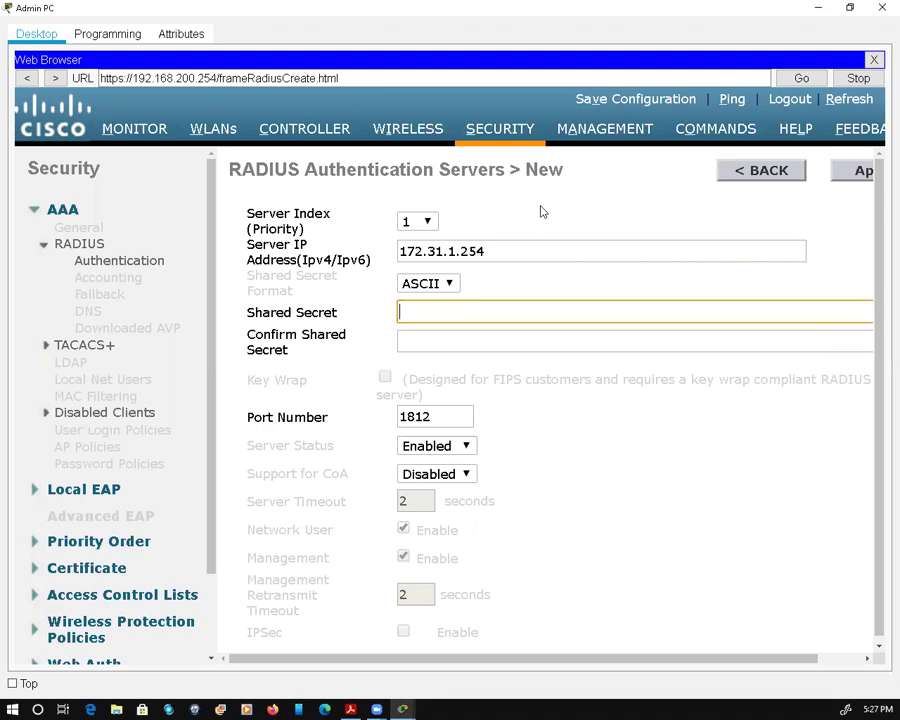
type("********")
key("Tab")
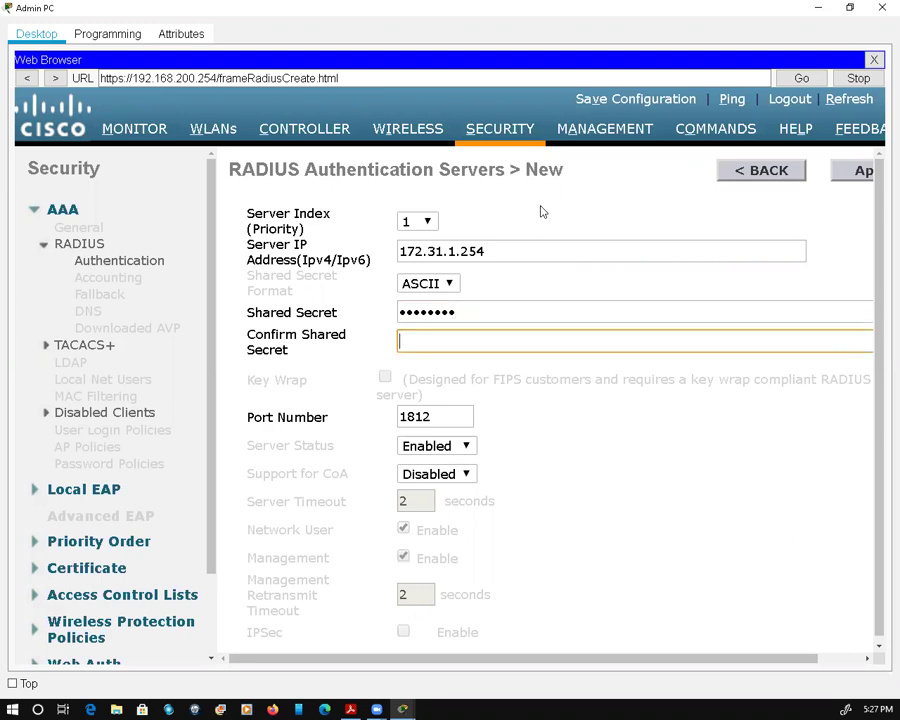
type("********")
left_click(843, 174)
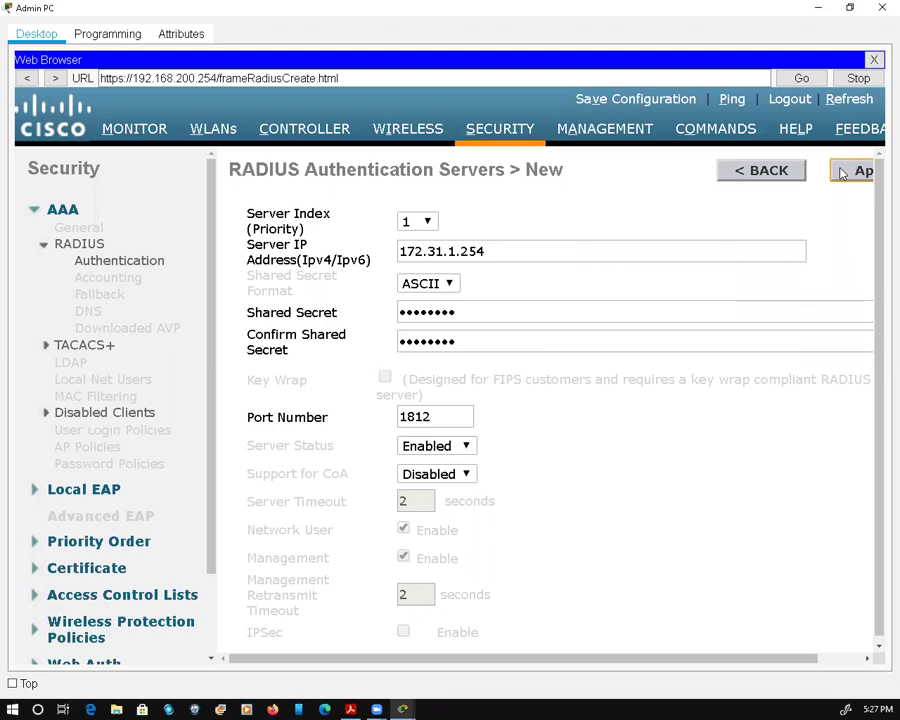
left_click(841, 173)
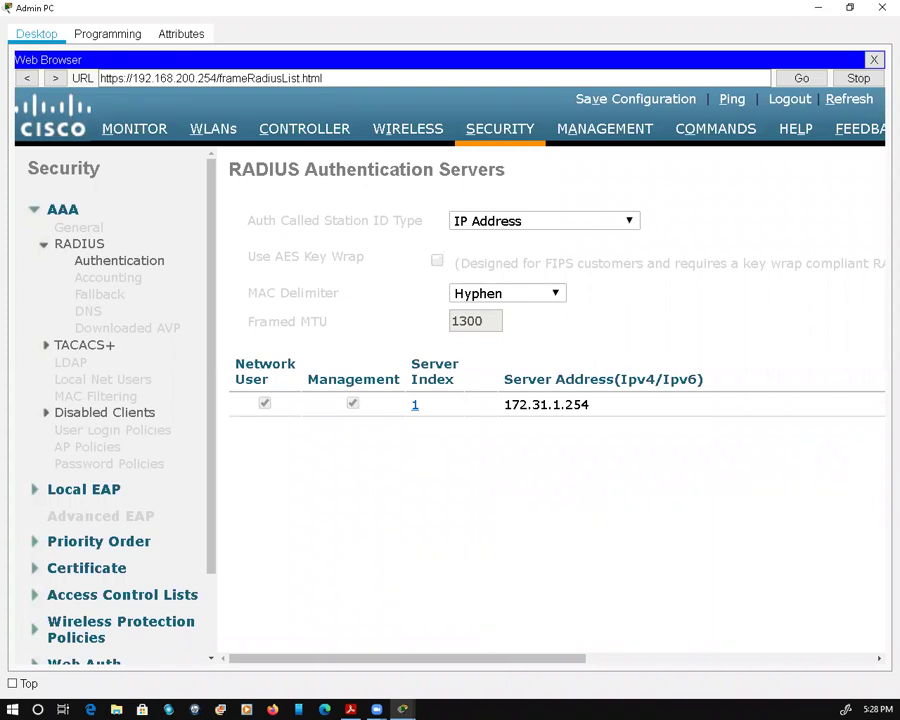
Step: Create a new WLAN with profile name 'Floor 2 Employees', SSID 'SSID-5' and WLAN ID 5
left_click(203, 131)
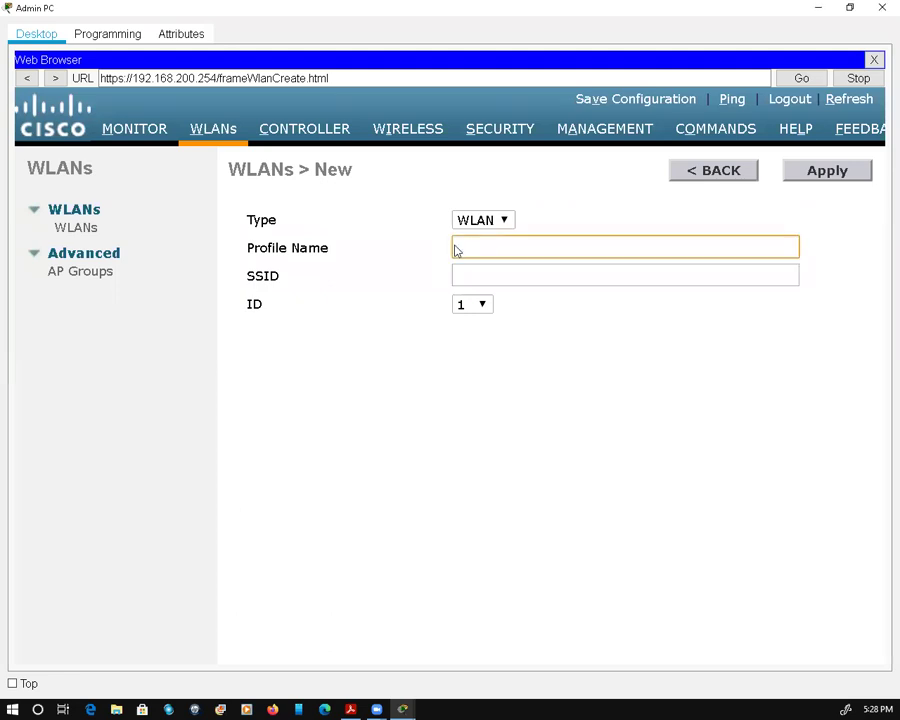
type("Floor 2 Employees")
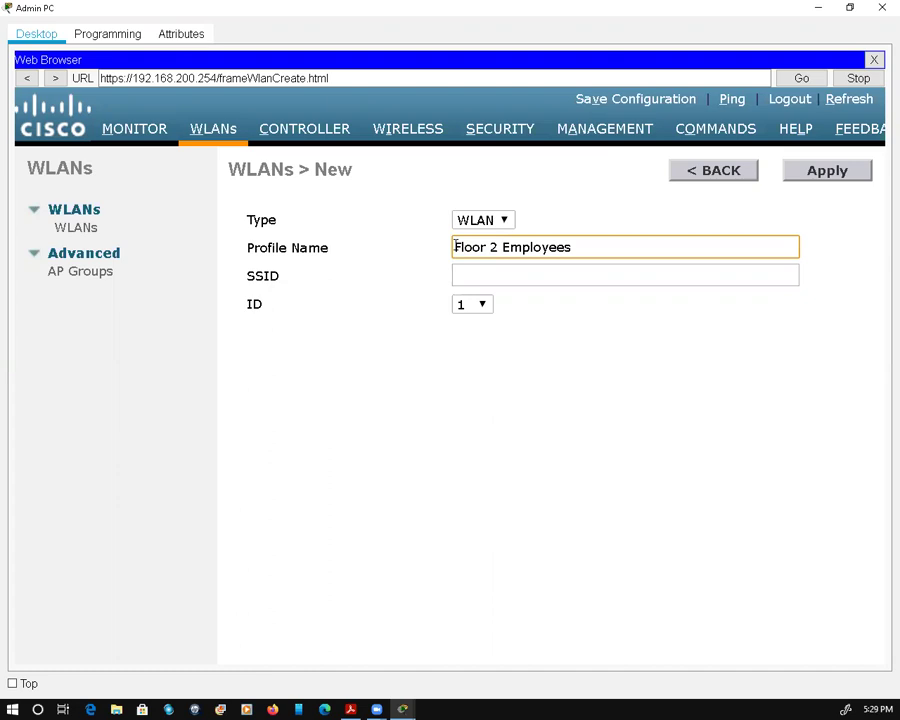
left_click(456, 275)
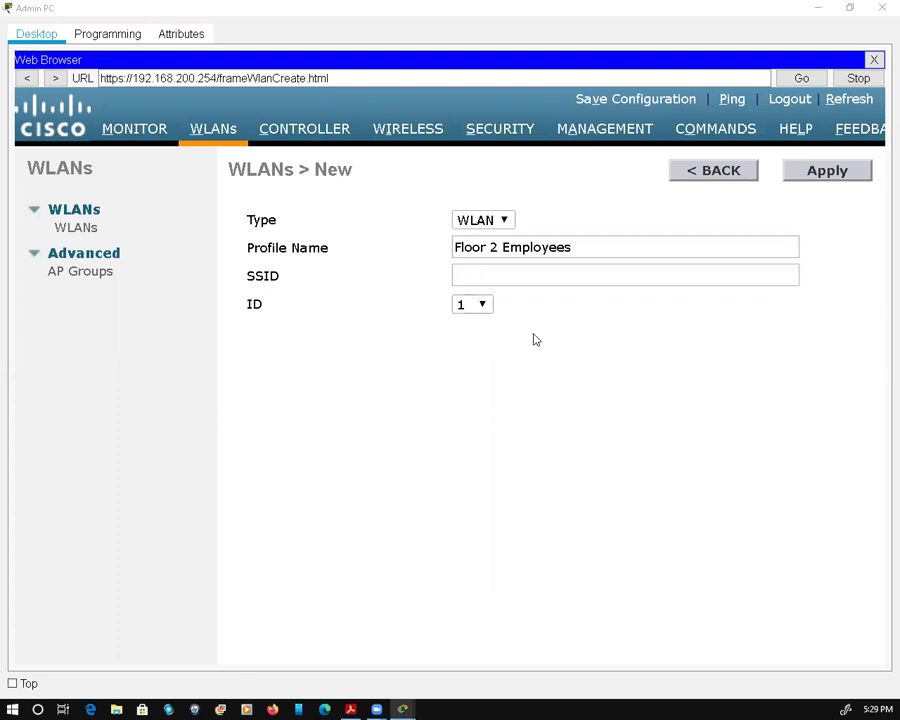
type("SSID-5")
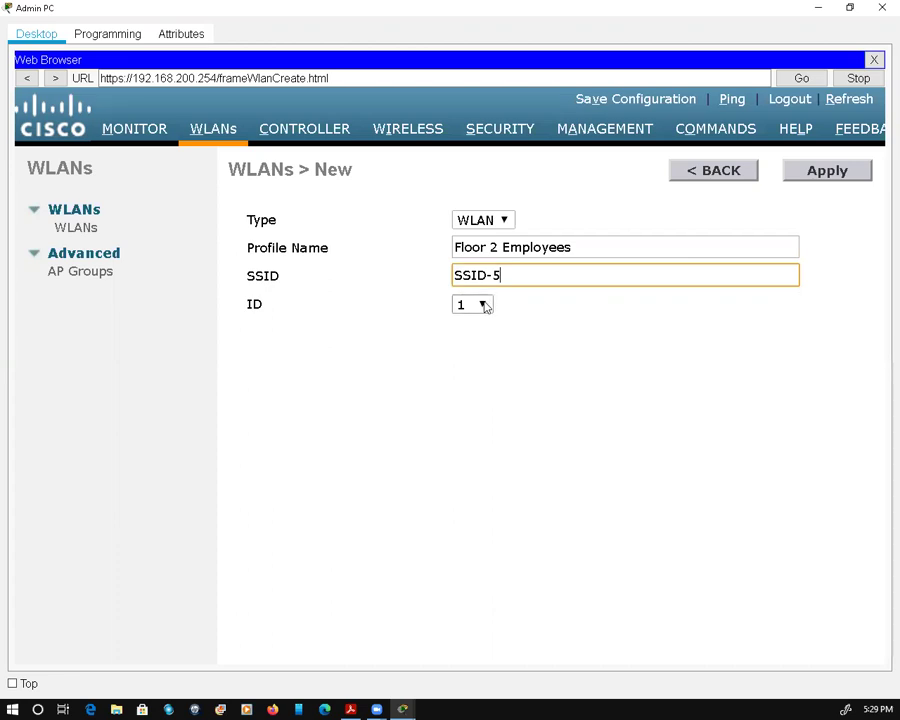
left_click(484, 306)
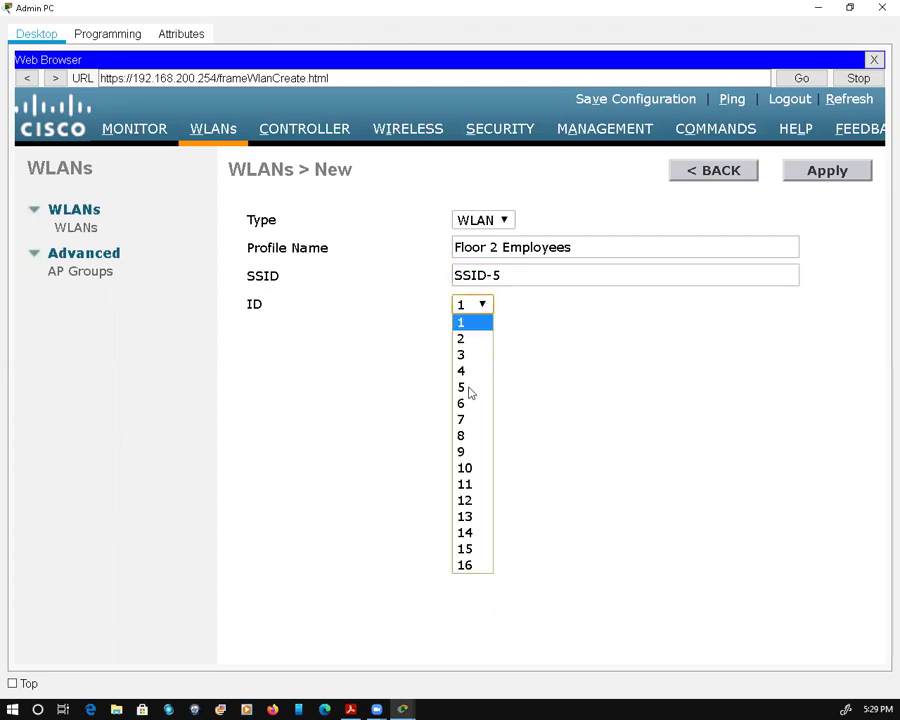
key("5")
key("Return")
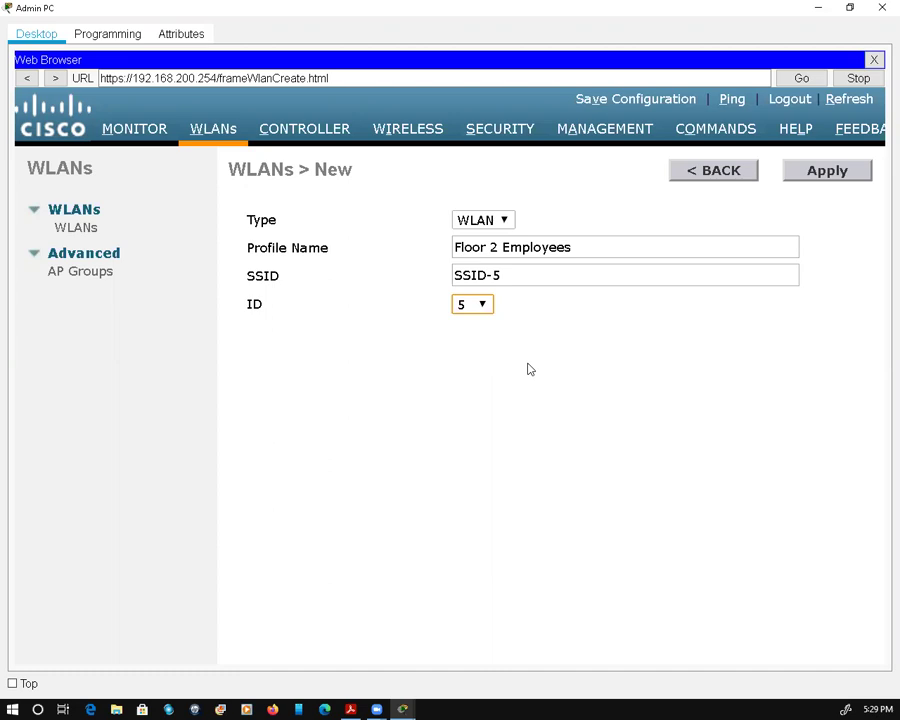
left_click(806, 178)
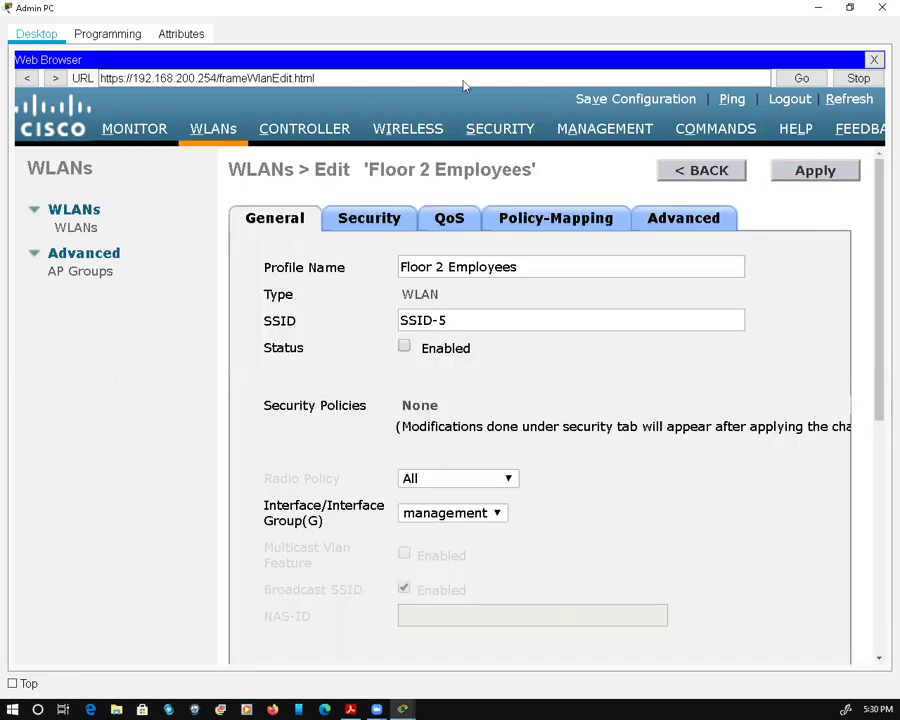
Step: Set the Floor 2 Employees WLAN's status to Enabled on the General tab
left_click(405, 347)
scroll(647, 273, "down", 1)
scroll(667, 233, "up", 1)
Step: Turn on FlexConnect Local Switching and Local Auth in Advanced settings and apply
left_click(668, 222)
scroll(545, 465, "down", 3)
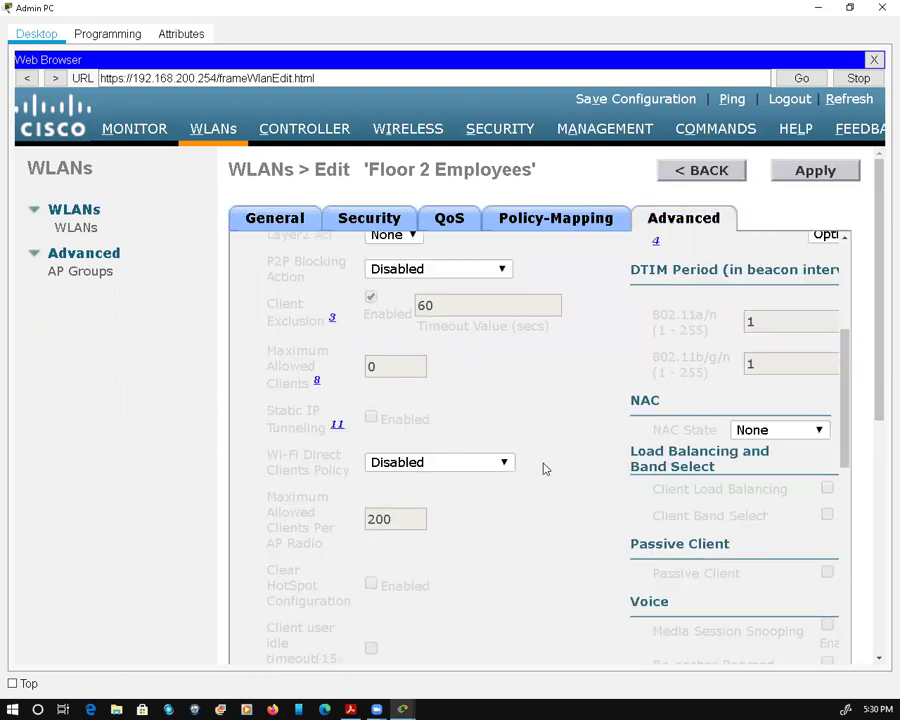
scroll(511, 499, "down", 3)
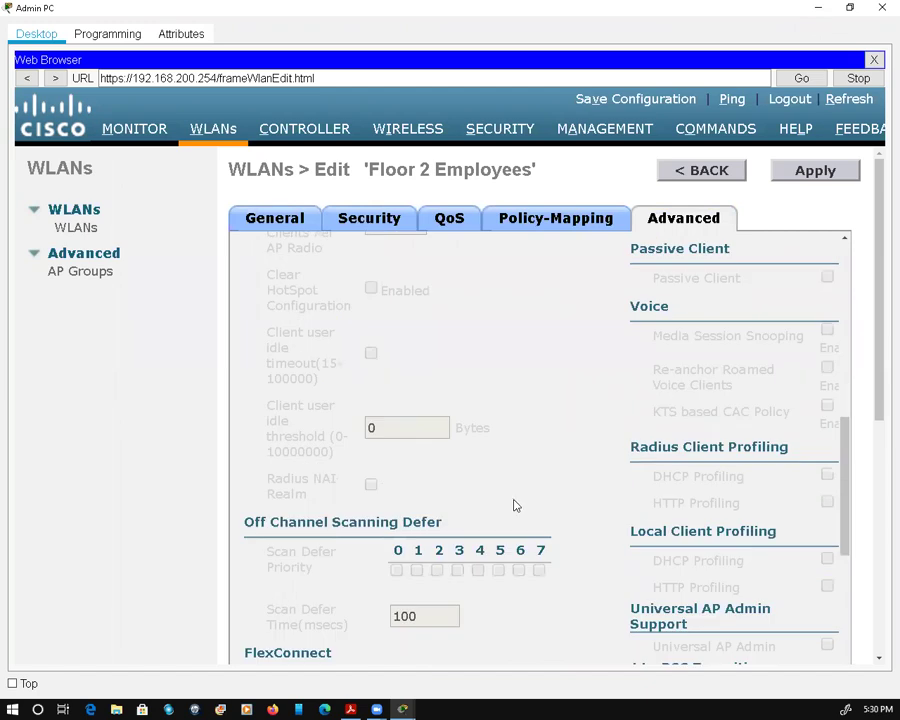
scroll(440, 360, "down", 4)
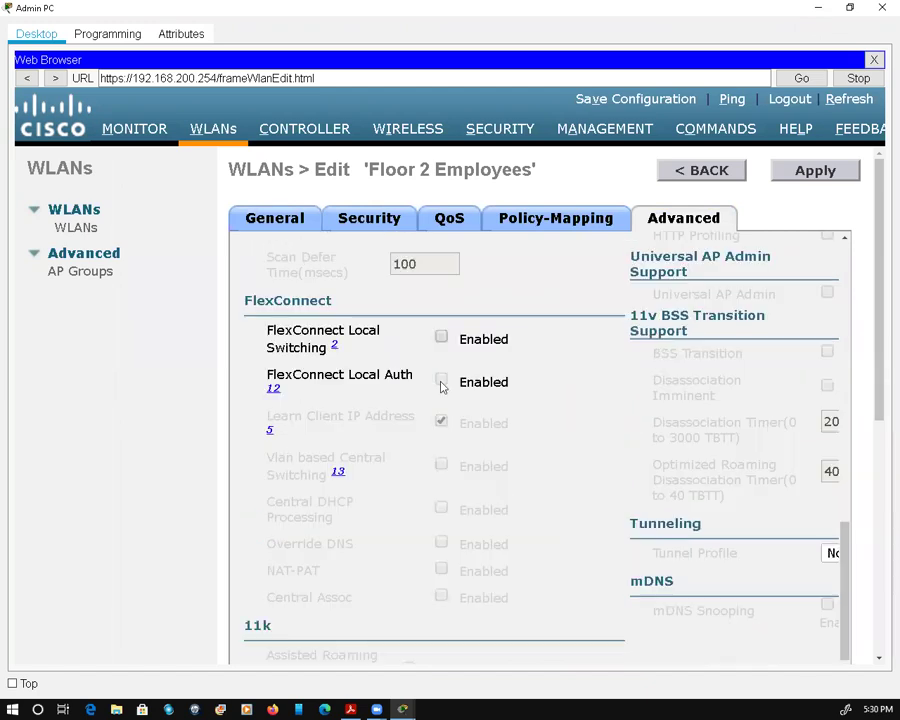
left_click(441, 381)
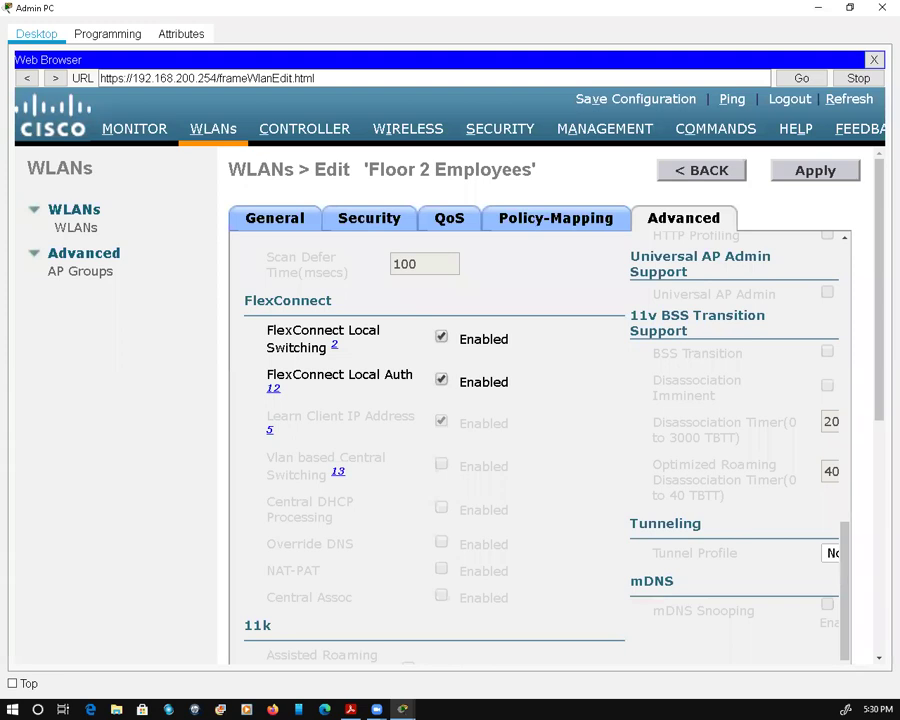
left_click(836, 174)
Step: Map the Floor 2 Employees WLAN to interface WLAN-5 and apply, confirming the prompt
left_click(814, 171)
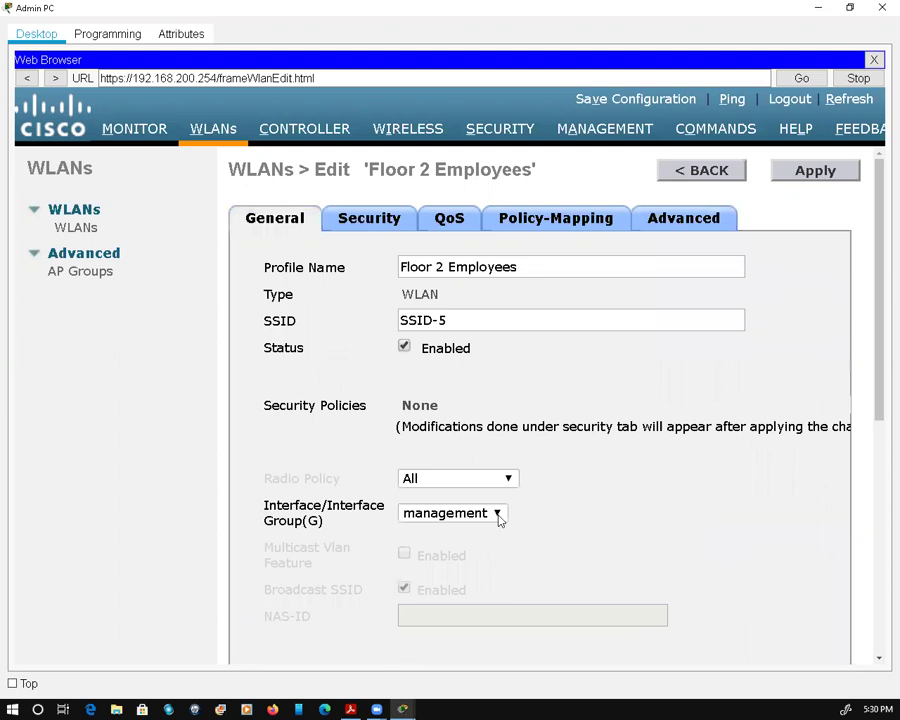
left_click(497, 514)
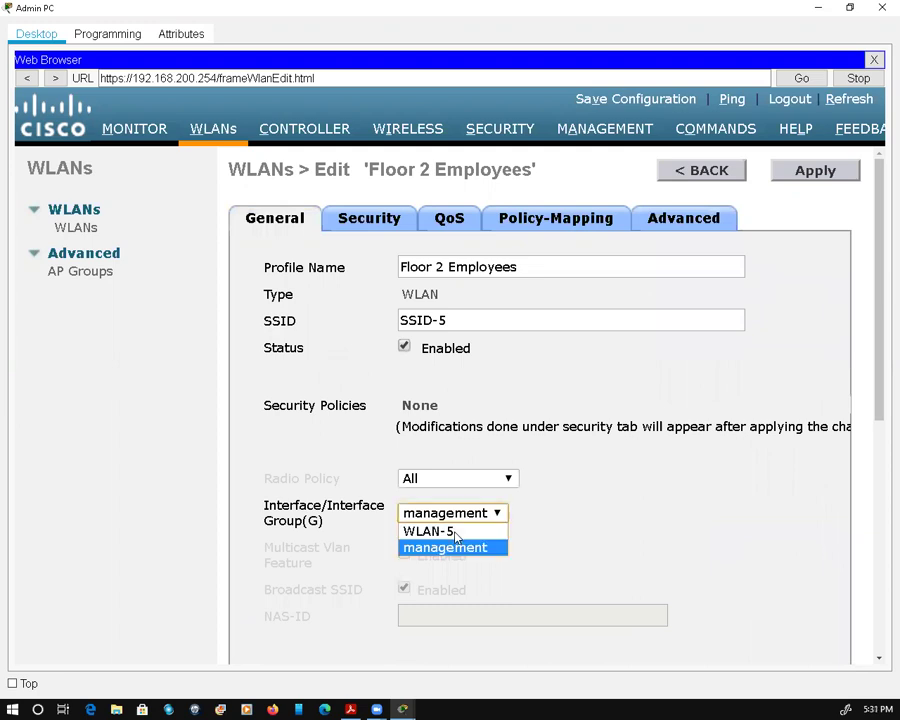
left_click(455, 535)
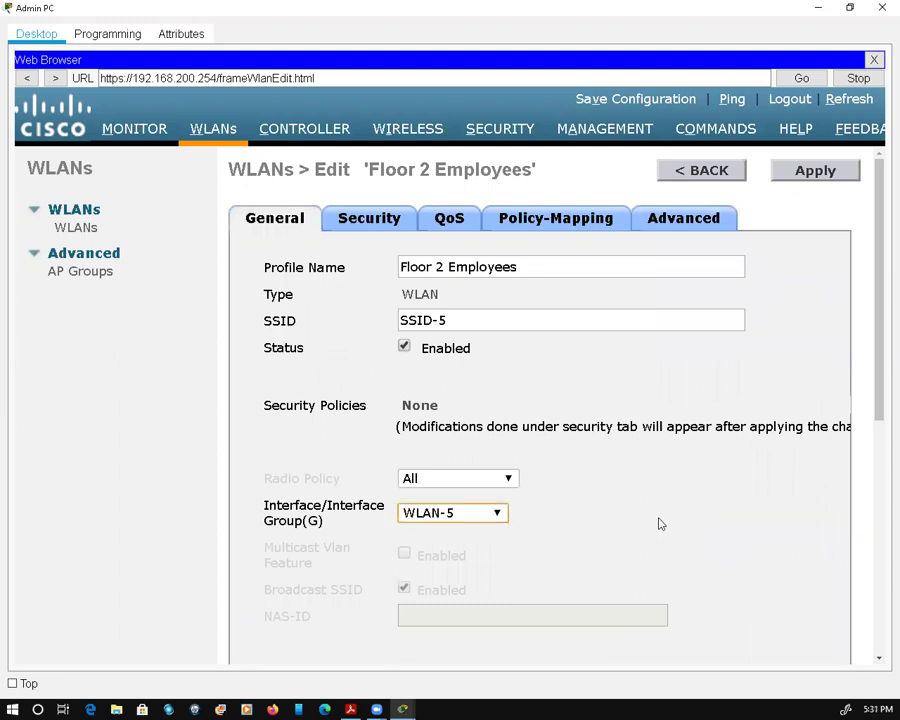
left_click(818, 175)
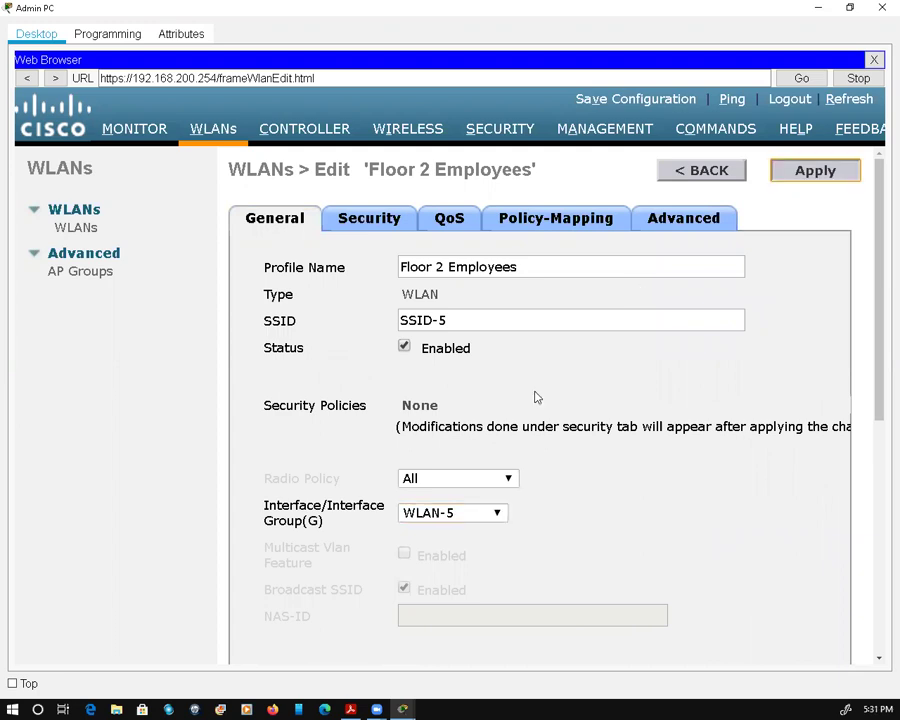
key("Return")
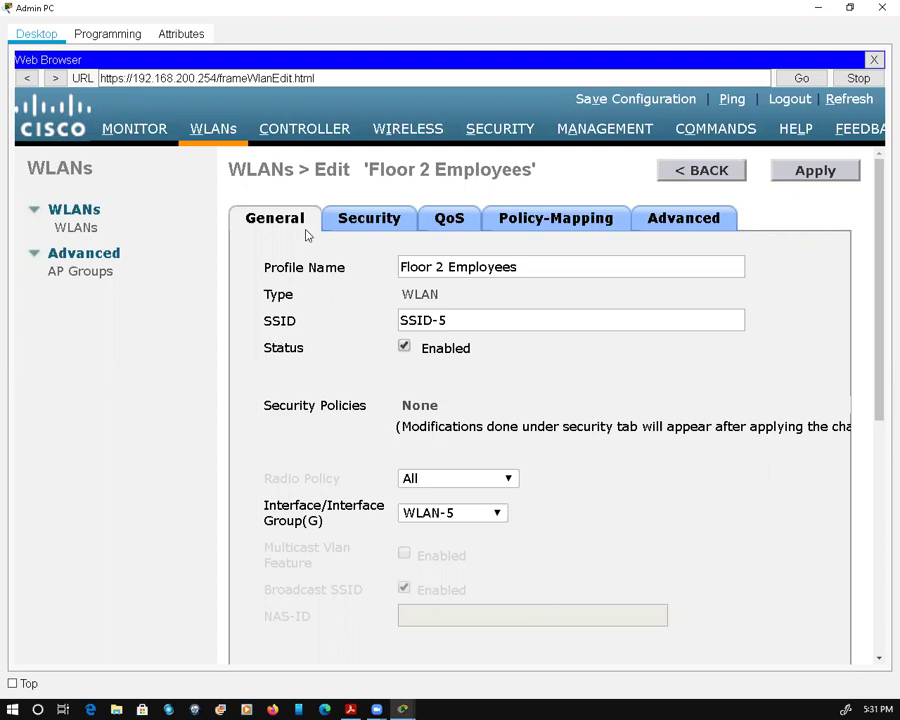
Step: Set Layer 2 security to WPA+WPA2 with WPA2 policy and 802.1X key management
left_click(369, 220)
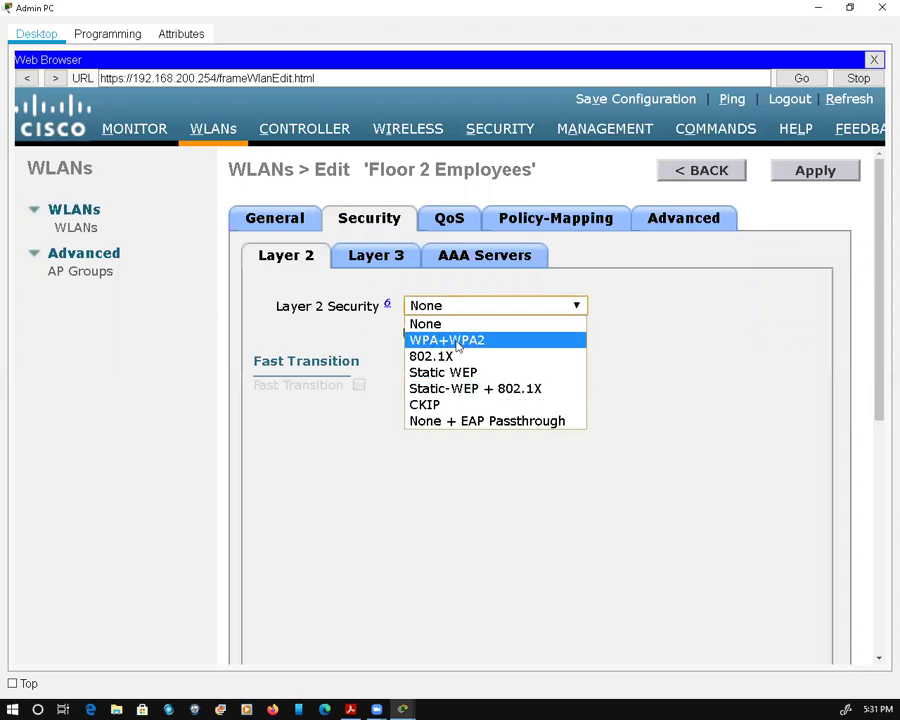
left_click(457, 343)
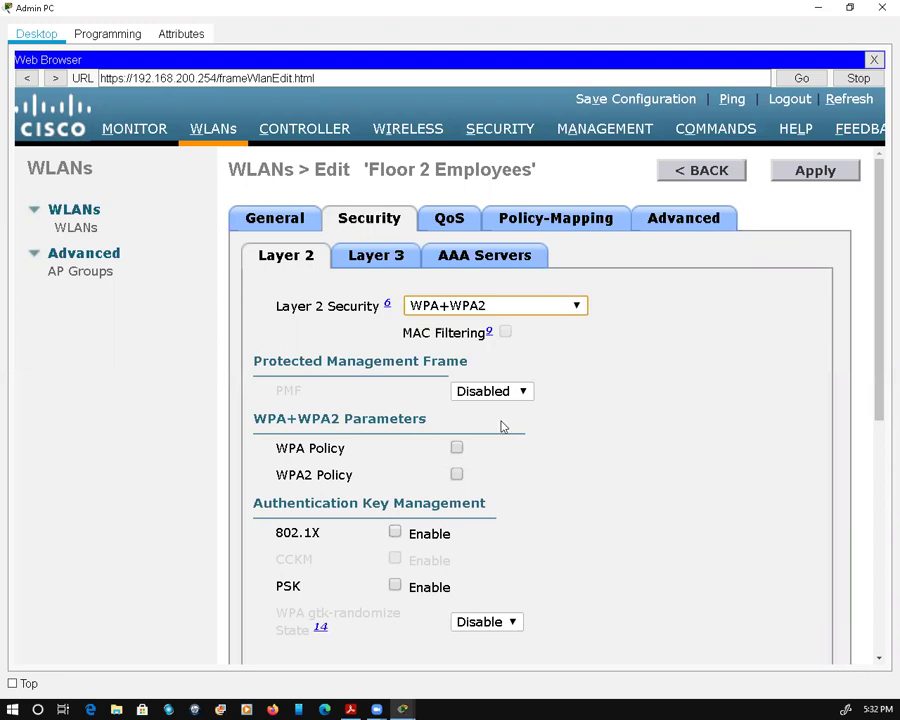
left_click(457, 476)
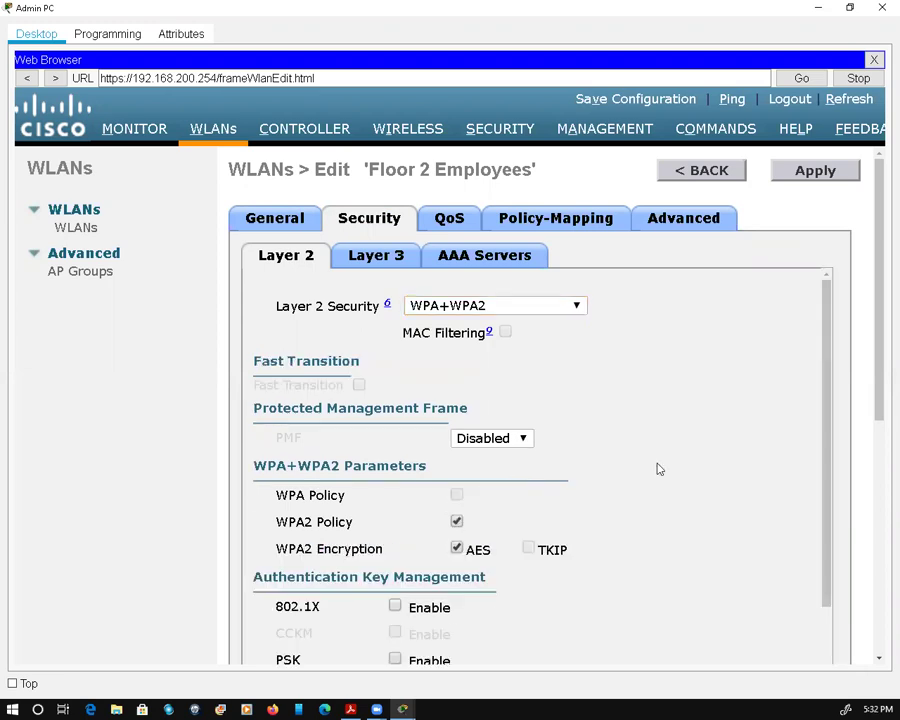
scroll(483, 480, "down", 2)
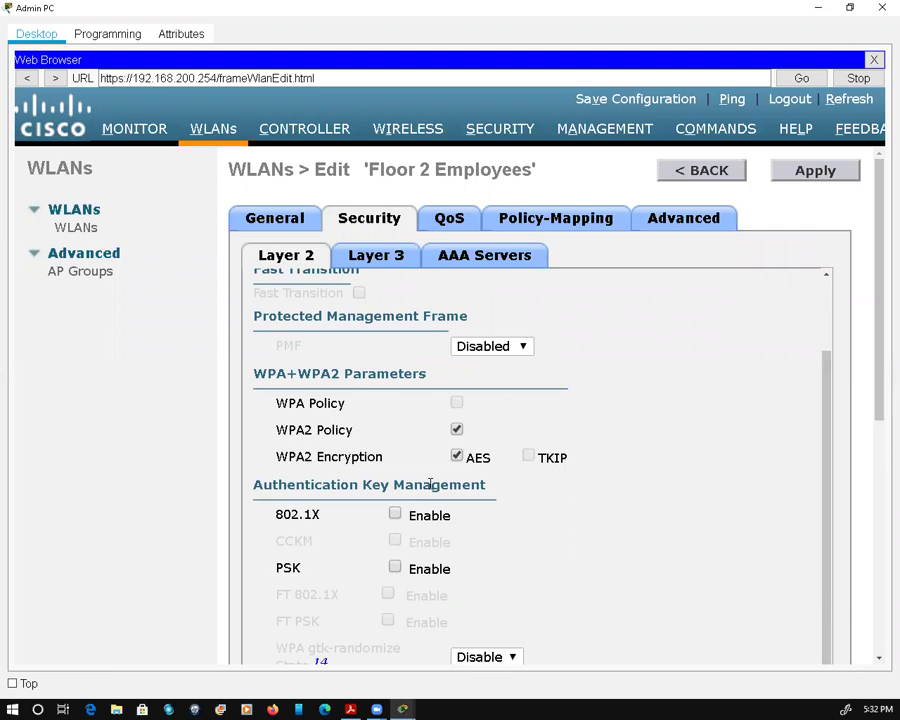
left_click(396, 515)
Step: Choose RADIUS server 172.31.1.254 as authentication server 1 and apply, confirming the change
left_click(474, 258)
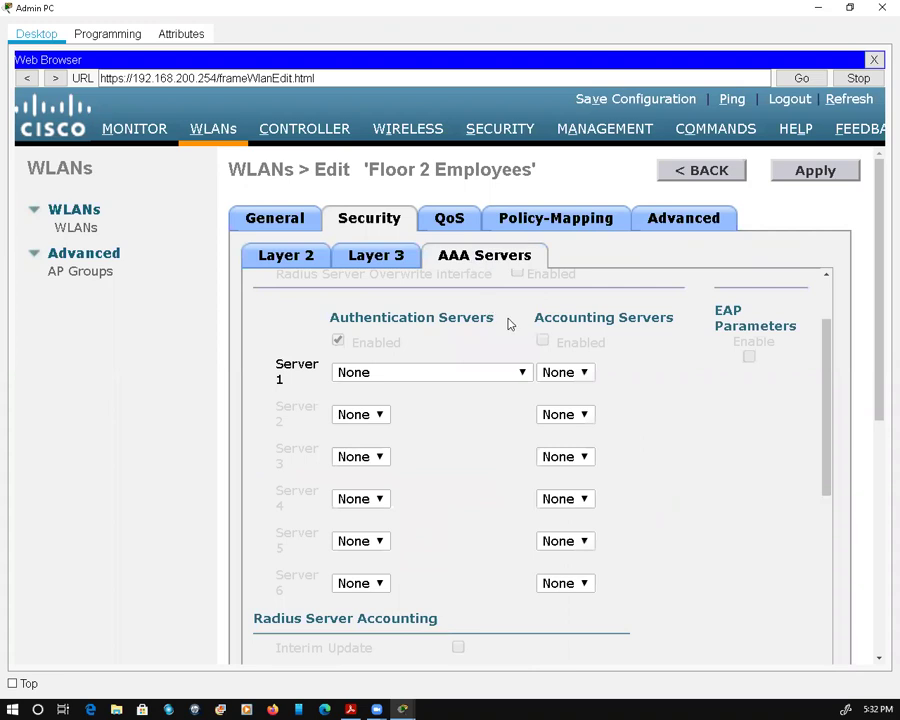
left_click(521, 375)
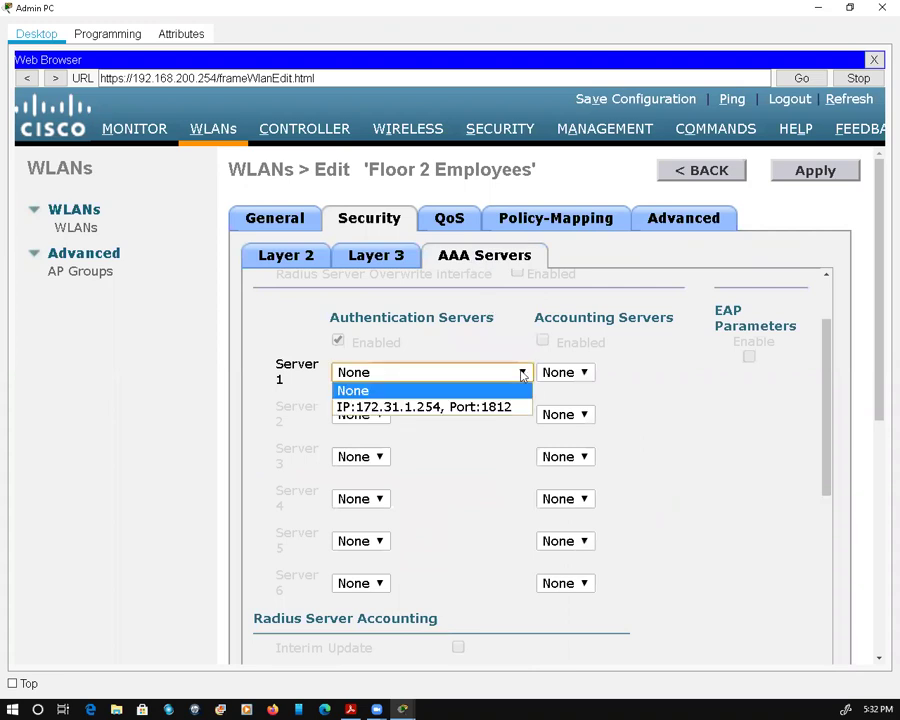
left_click(409, 408)
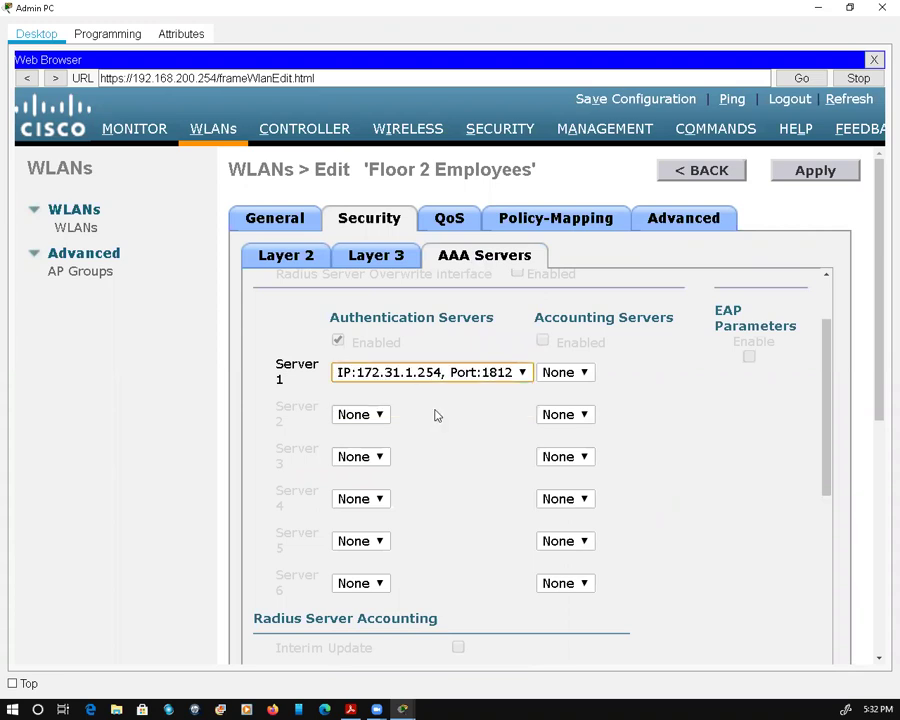
left_click(815, 172)
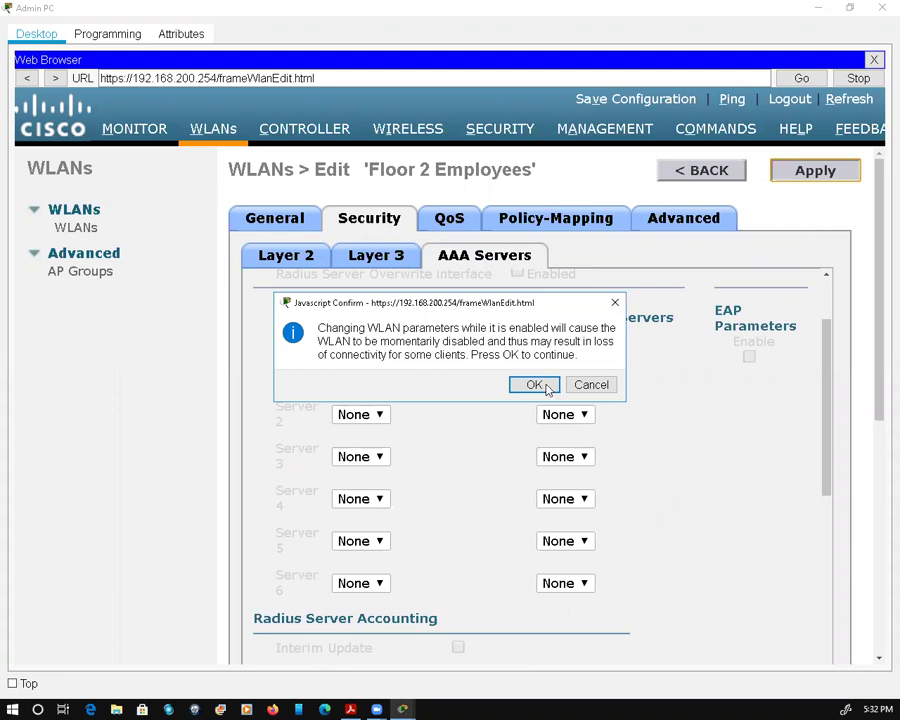
key("Return")
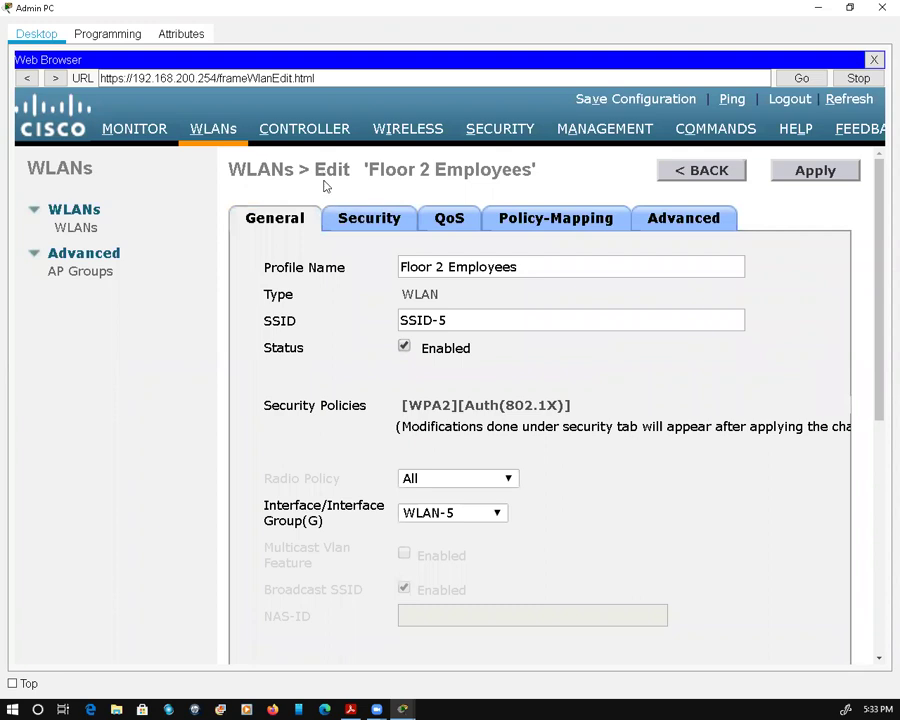
Step: Go to the controller's Interfaces list under the CONTROLLER settings
left_click(306, 132)
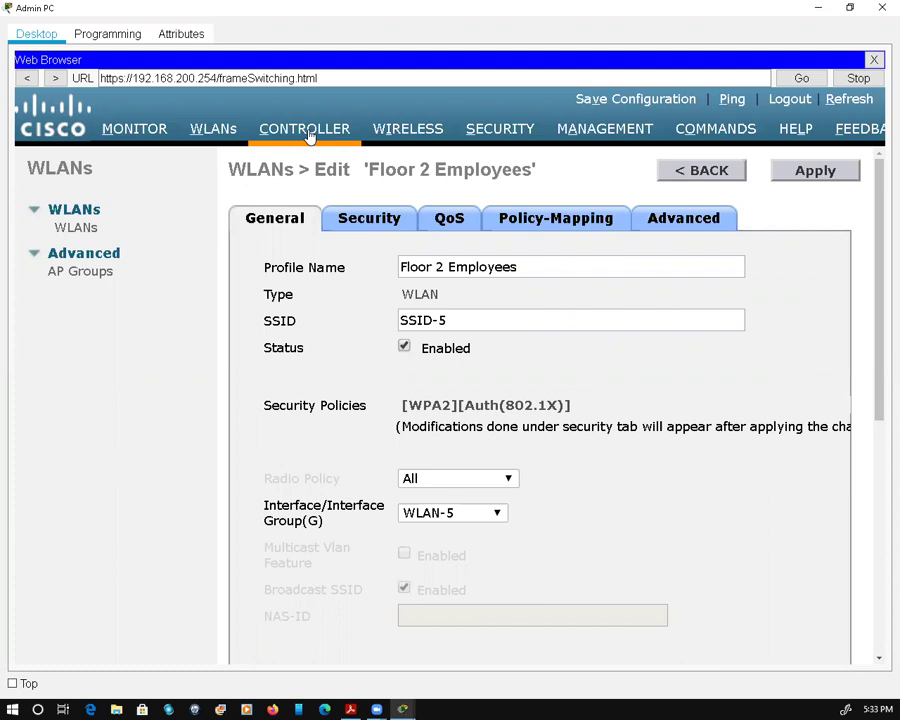
left_click(305, 129)
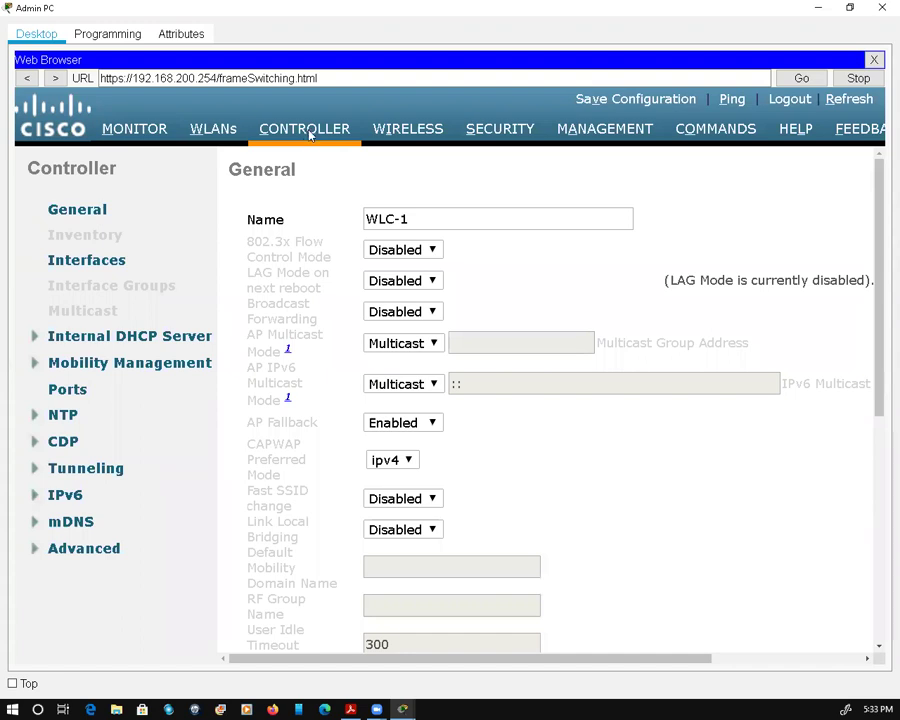
left_click(86, 261)
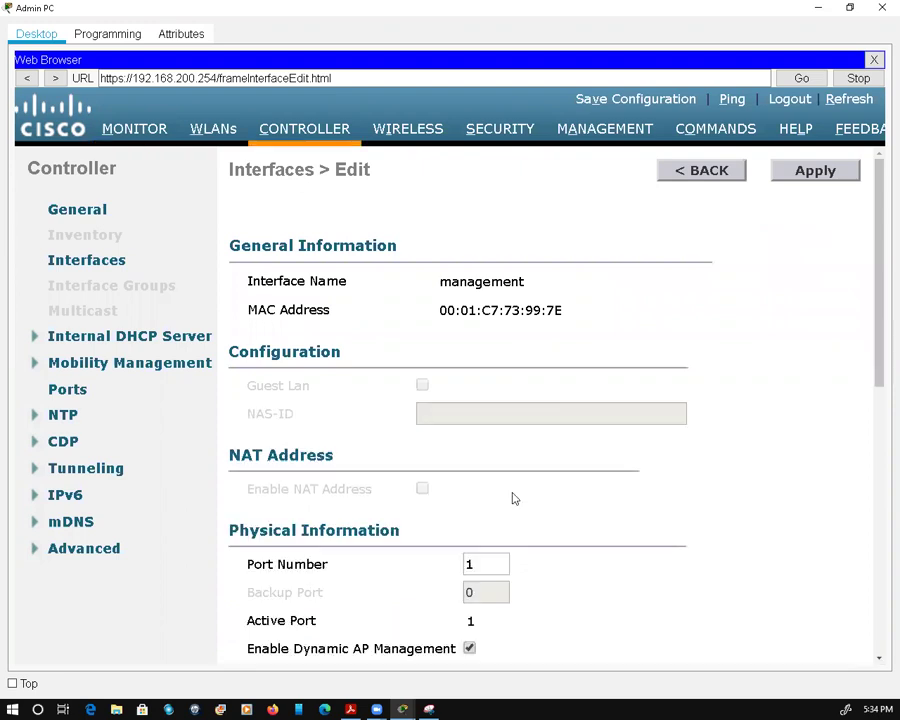
Step: Look over the interface settings, return to Interfaces, and switch back to the topology workspace
scroll(513, 498, "down", 2)
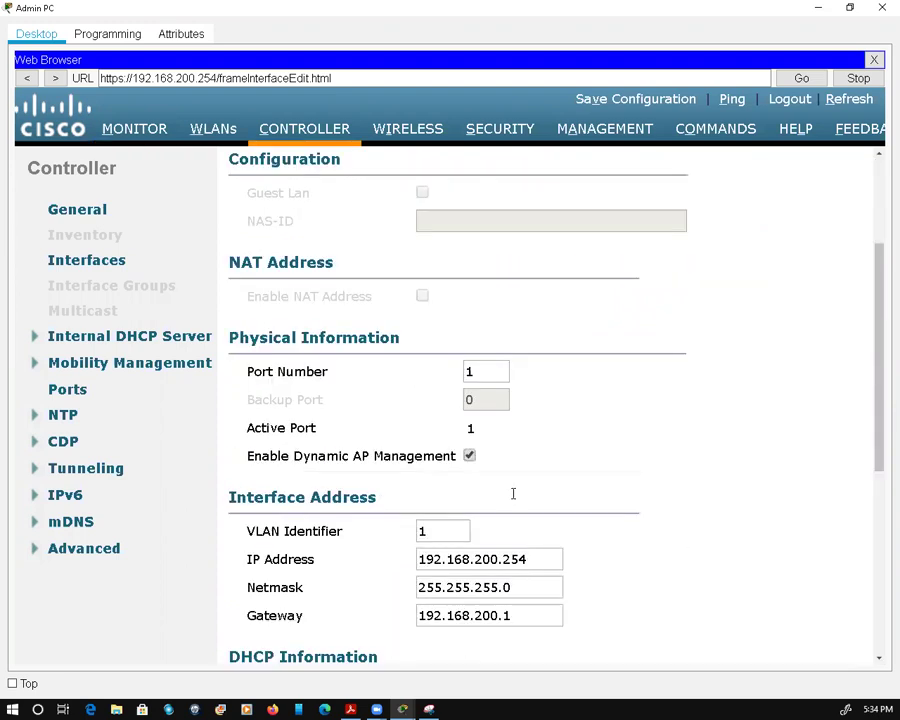
scroll(553, 527, "down", 1)
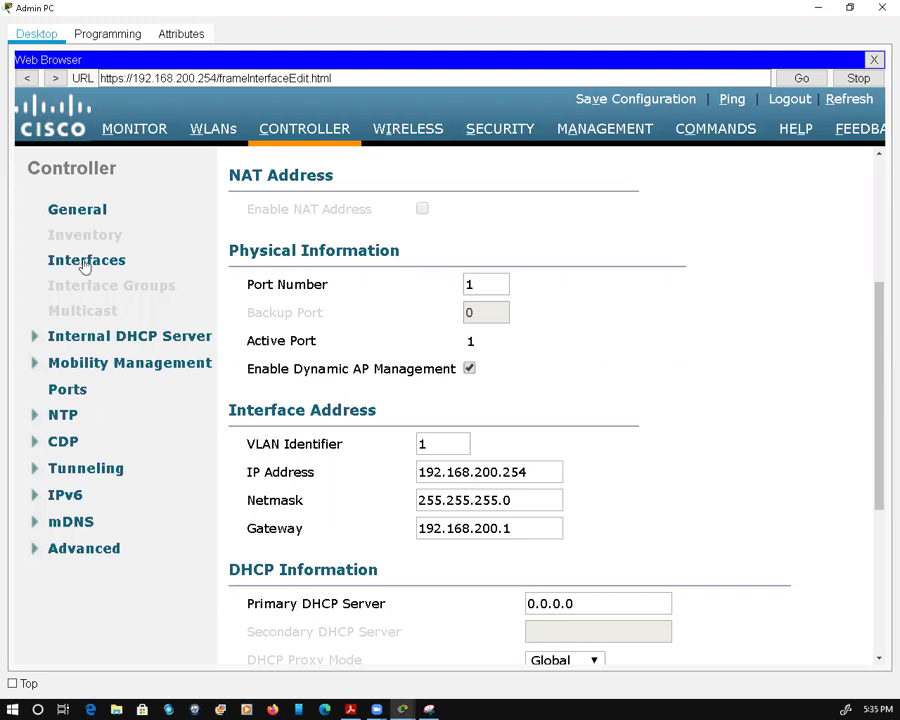
scroll(82, 265, "up", 5)
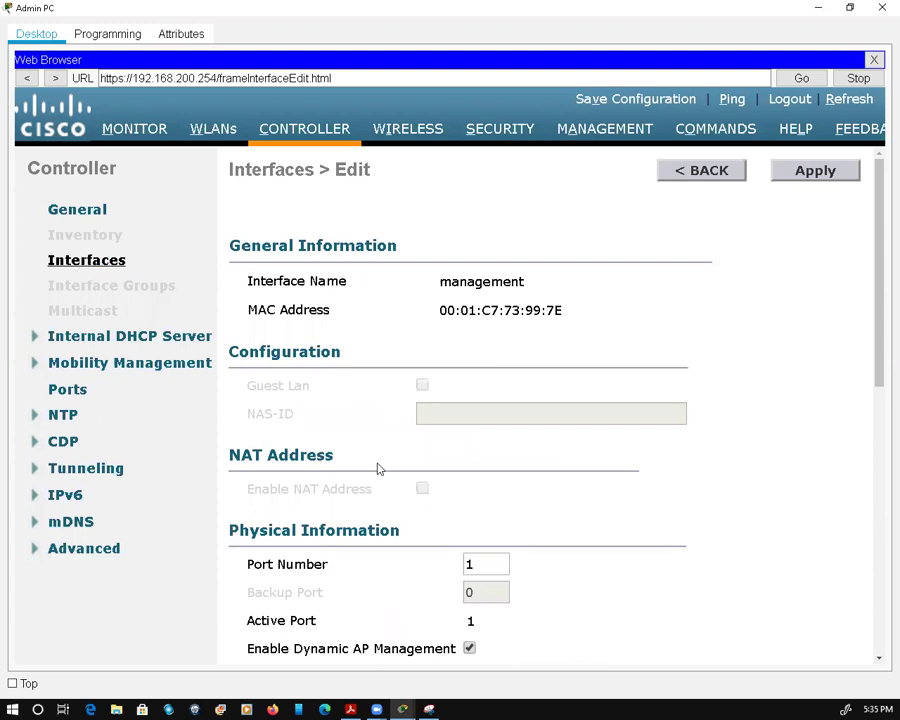
scroll(406, 488, "down", 3)
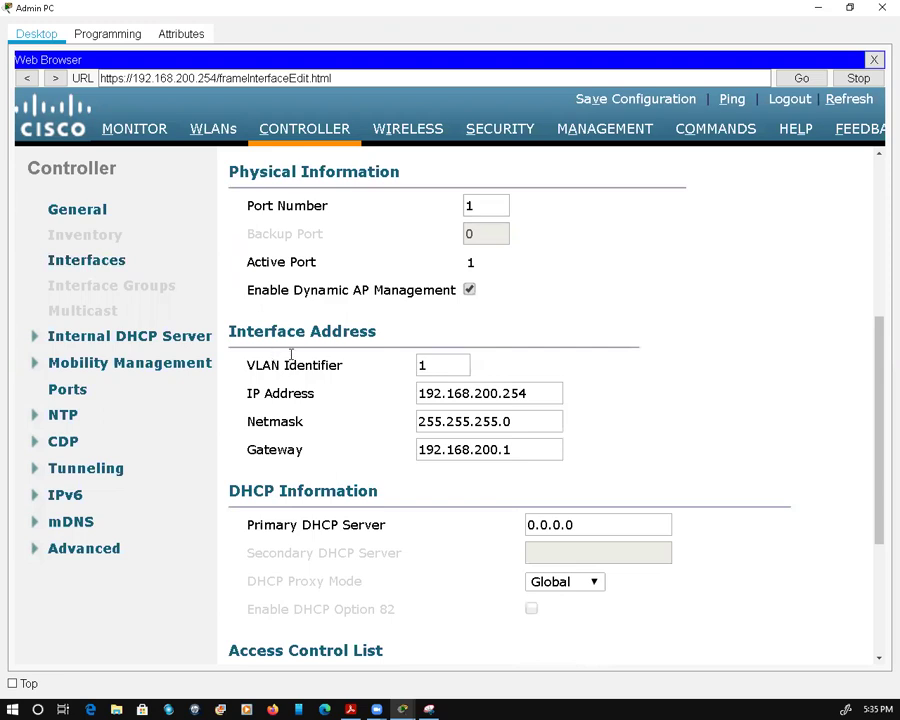
scroll(291, 355, "up", 4)
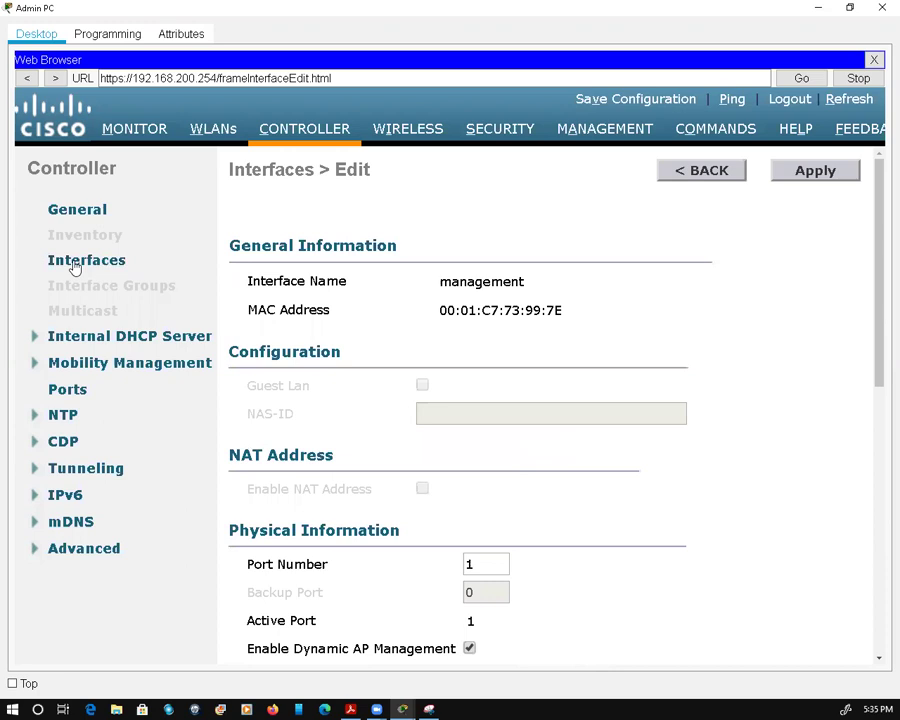
left_click(72, 262)
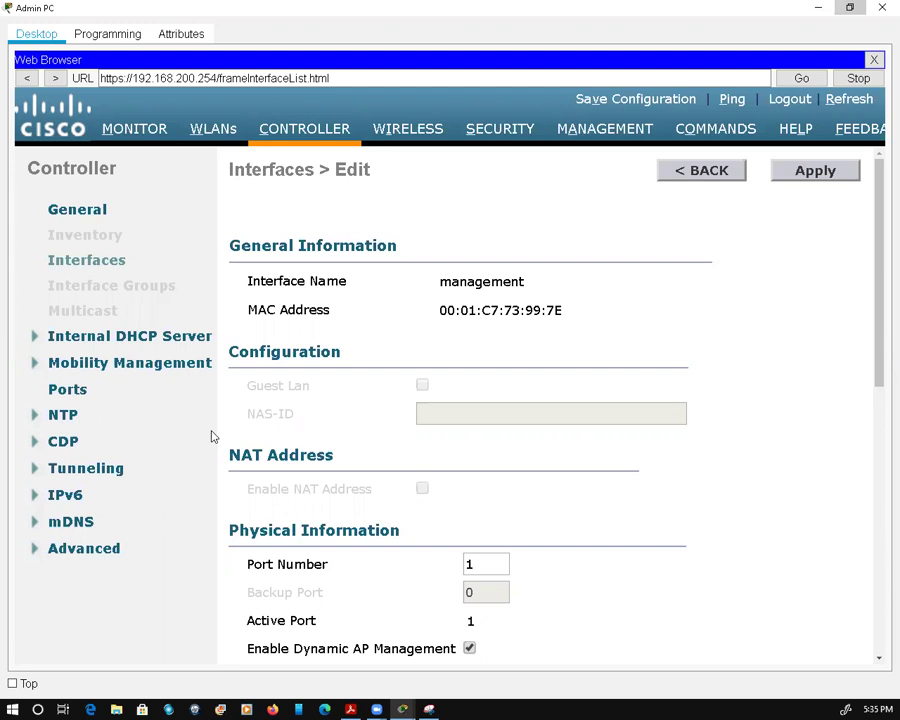
key("alt+Tab")
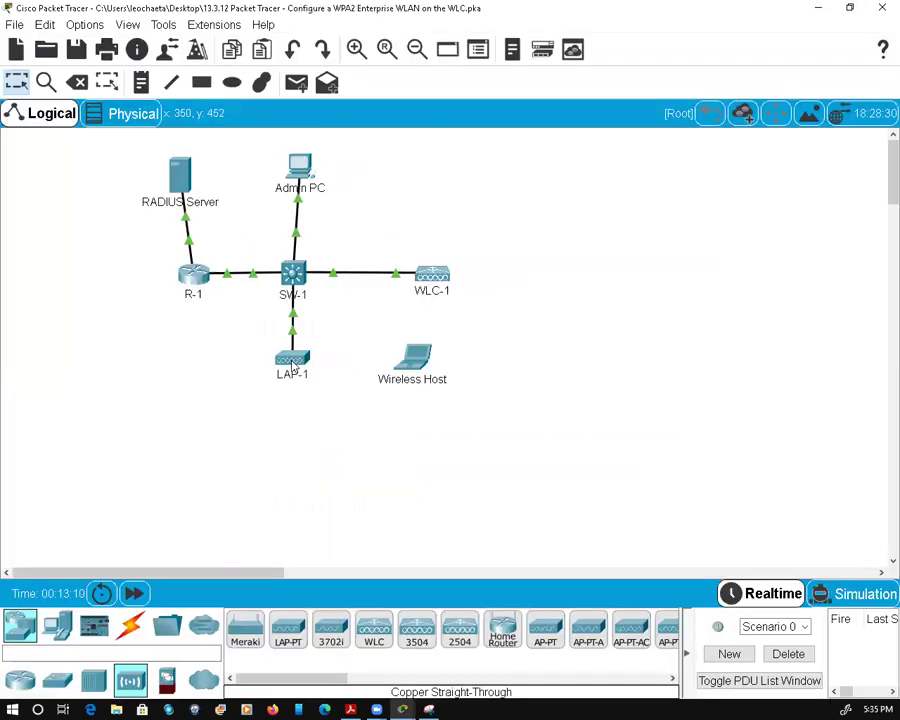
Step: Bring the Admin PC browser window back to the front from the taskbar
mouse_move(293, 366)
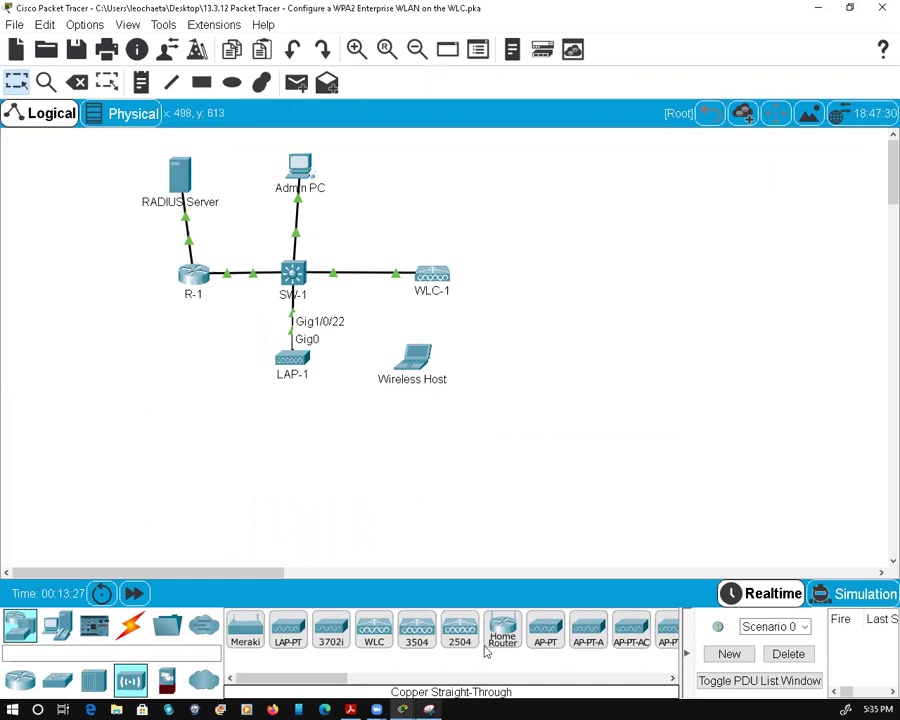
left_click(403, 709)
left_click(556, 632)
Step: Maximize the Admin PC window and bring up the management interface's edit page
left_click(630, 160)
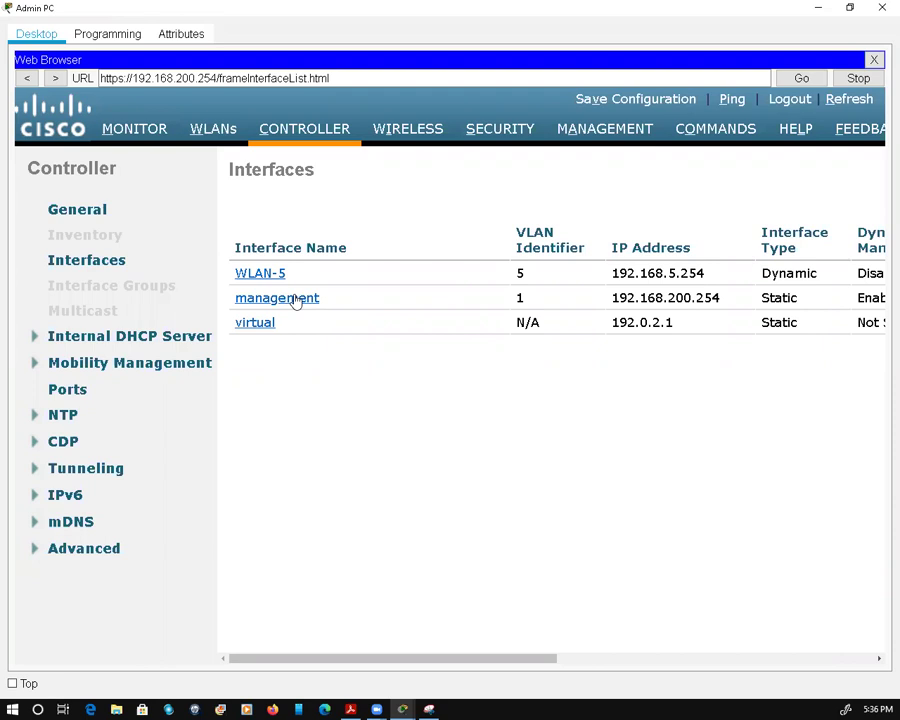
left_click(296, 300)
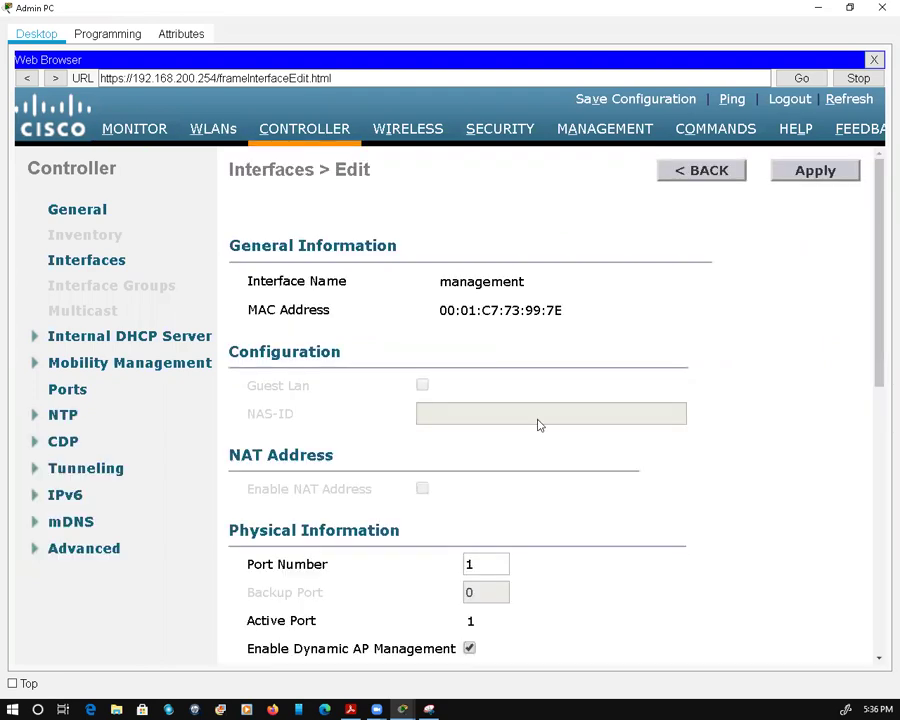
Step: Replace Primary DHCP Server 0.0.0.0 with the management IP 192.168.200.254
scroll(538, 444, "down", 3)
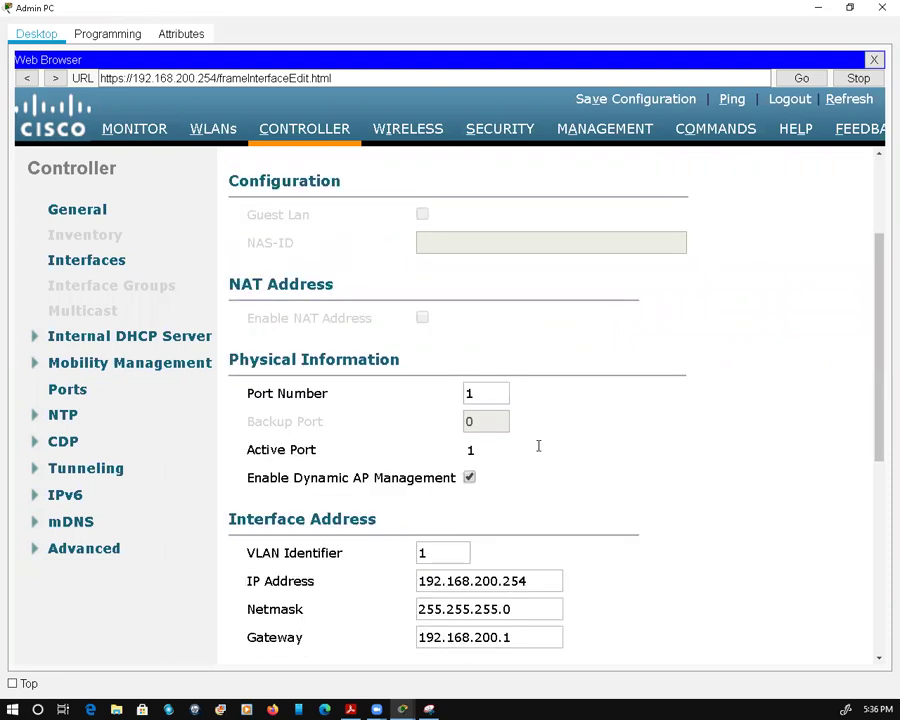
scroll(540, 450, "down", 3)
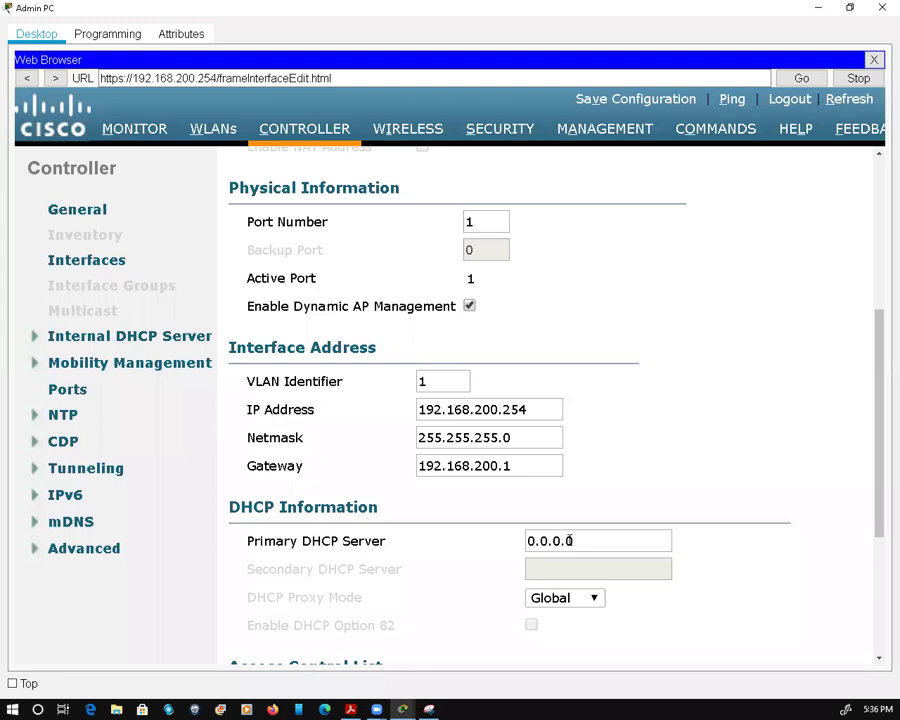
left_click_drag(569, 541, 527, 541)
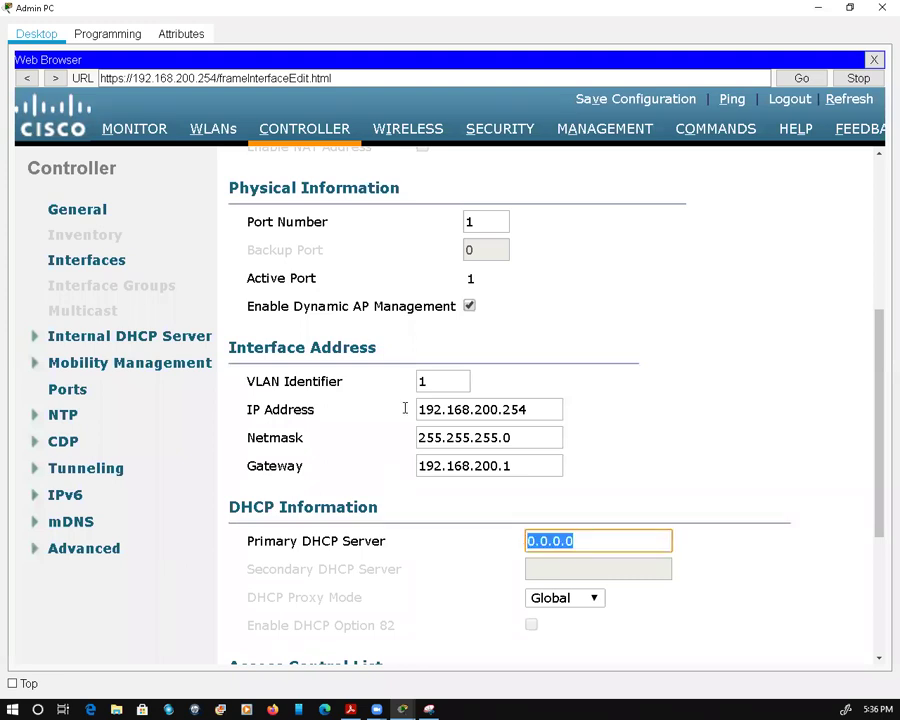
key("shift+Tab")
key("shift+Tab")
key("shift+Tab")
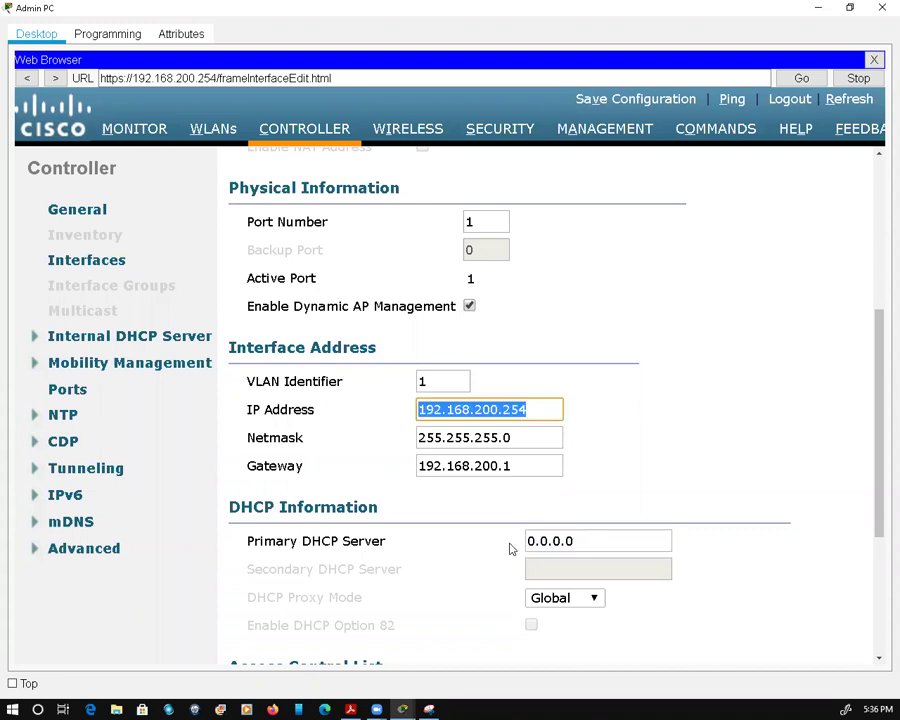
key("ctrl+c")
key("Tab")
key("Tab")
key("Tab")
key("ctrl+v")
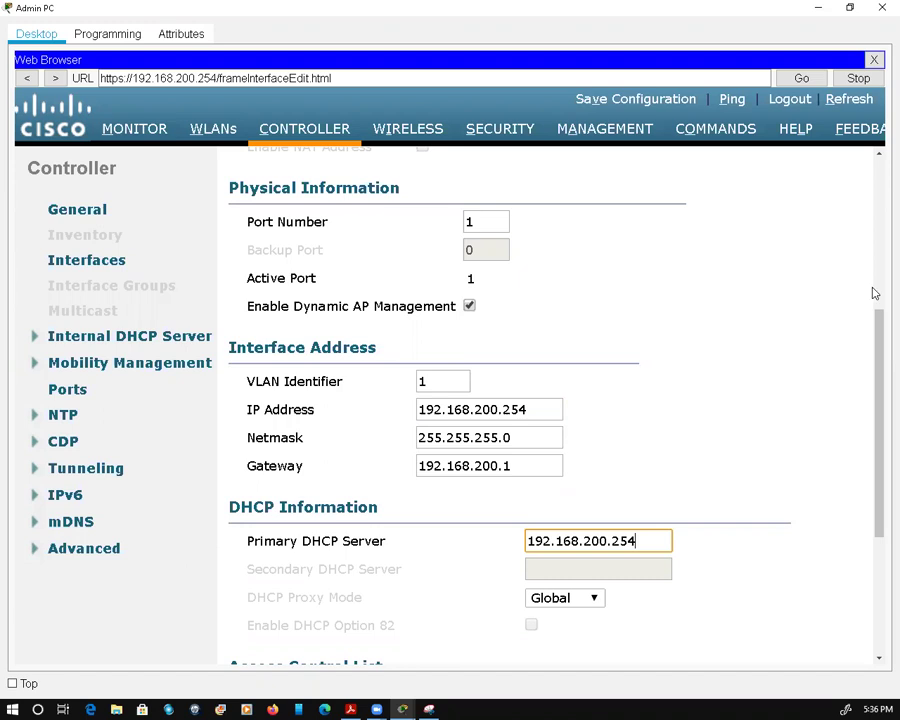
Step: Apply and confirm the management interface change, then review the saved settings
left_click(880, 170)
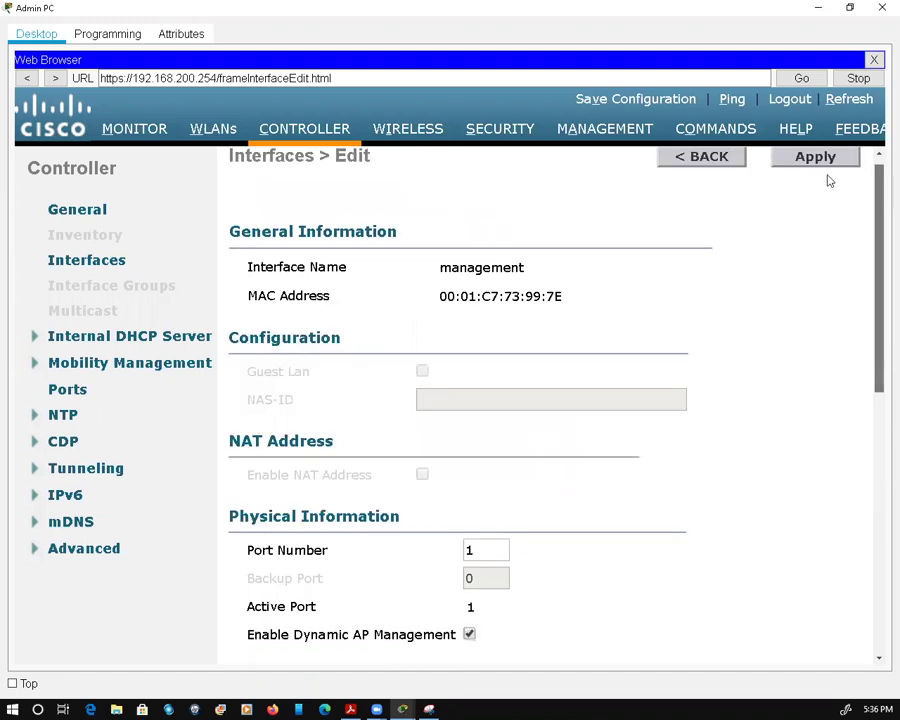
left_click(824, 174)
left_click(540, 385)
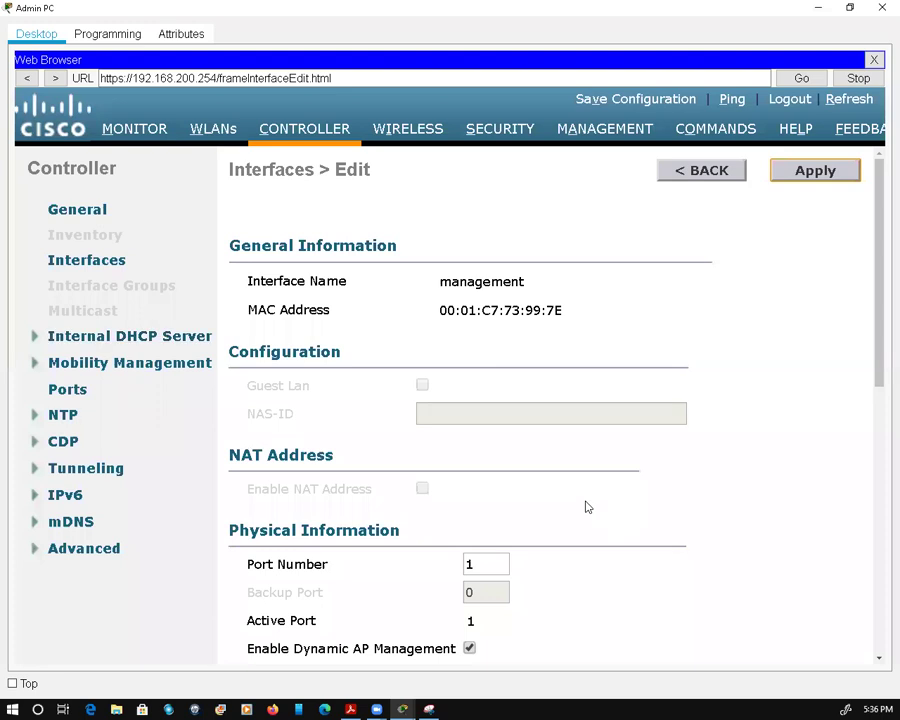
scroll(572, 509, "down", 3)
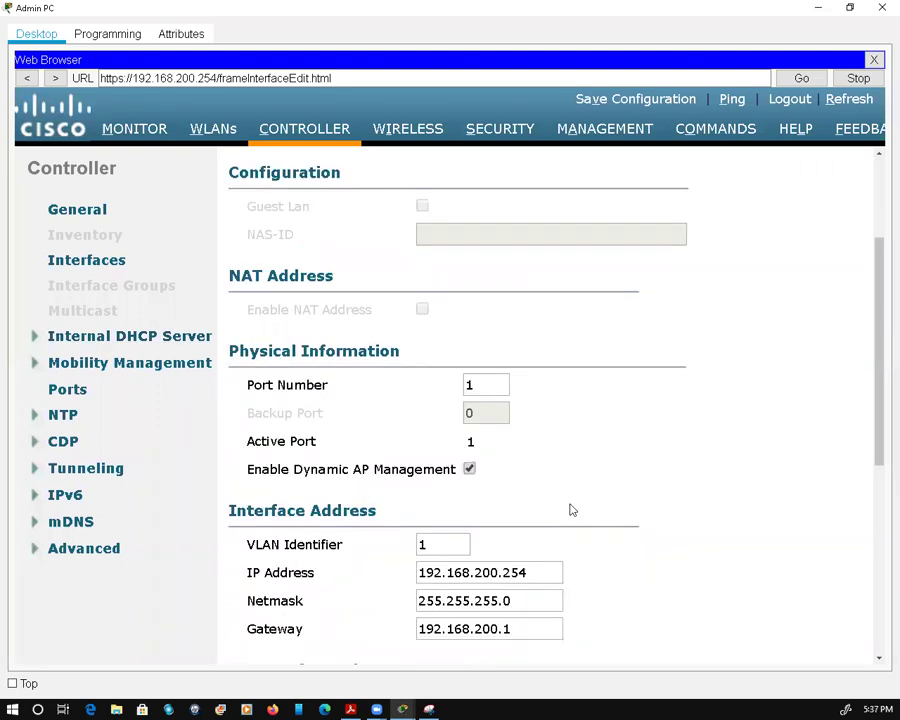
scroll(588, 501, "down", 1)
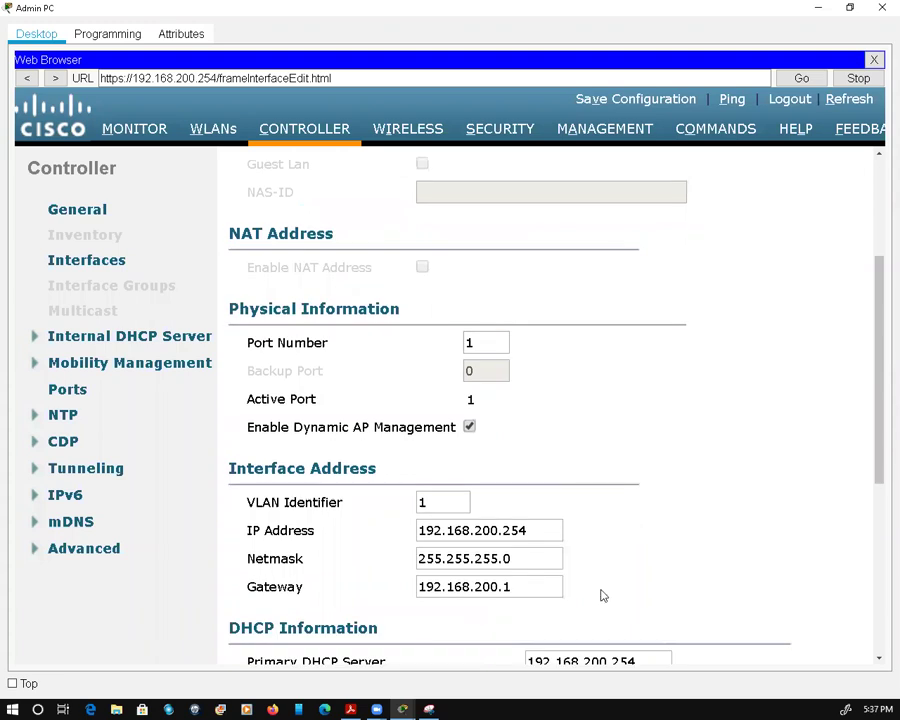
scroll(603, 596, "down", 1)
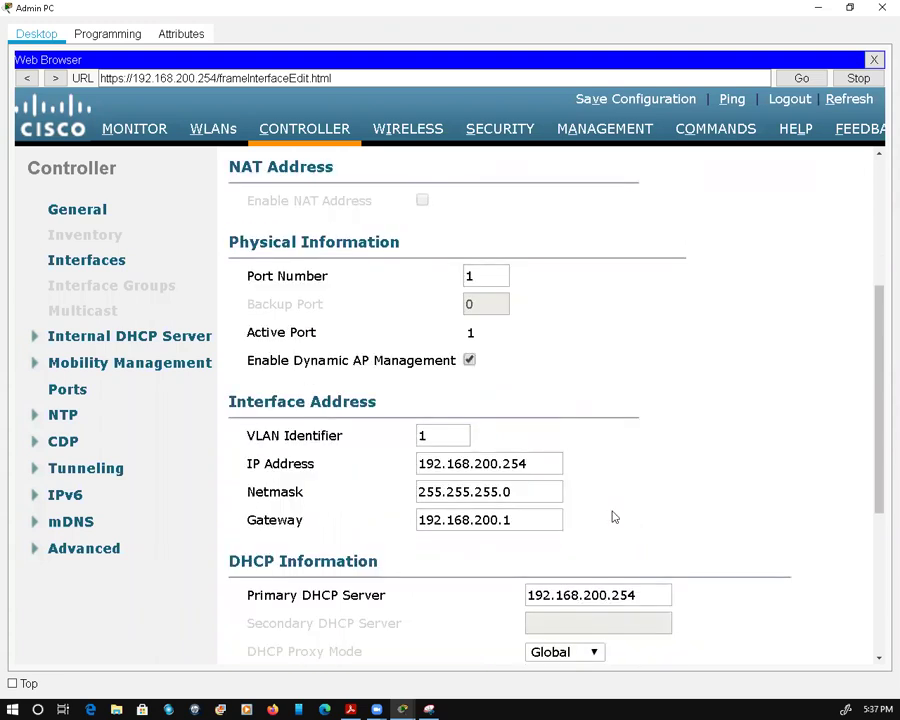
scroll(614, 517, "up", 4)
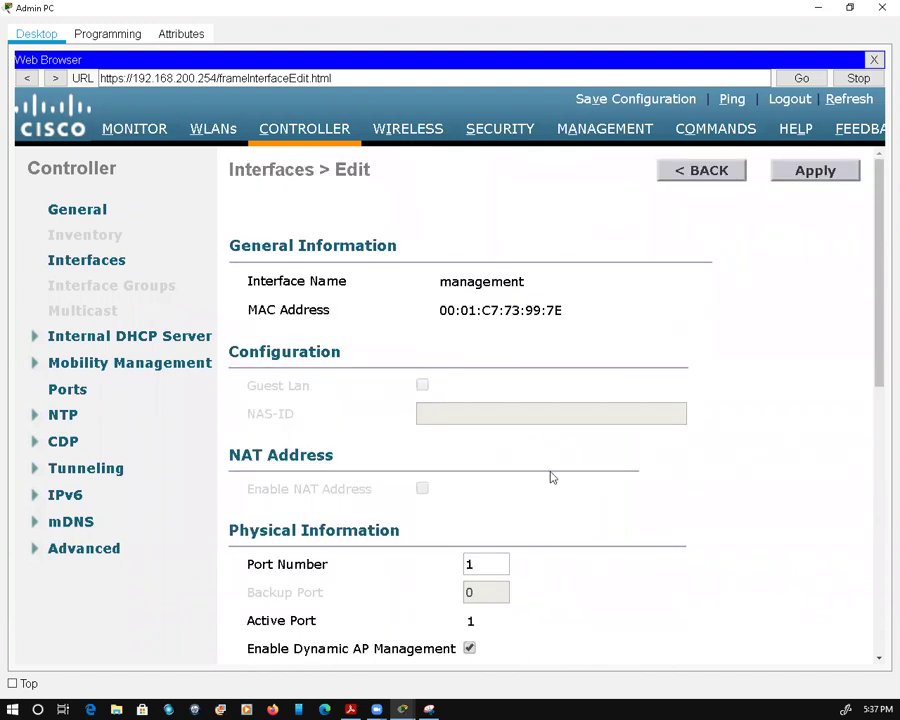
scroll(550, 478, "down", 5)
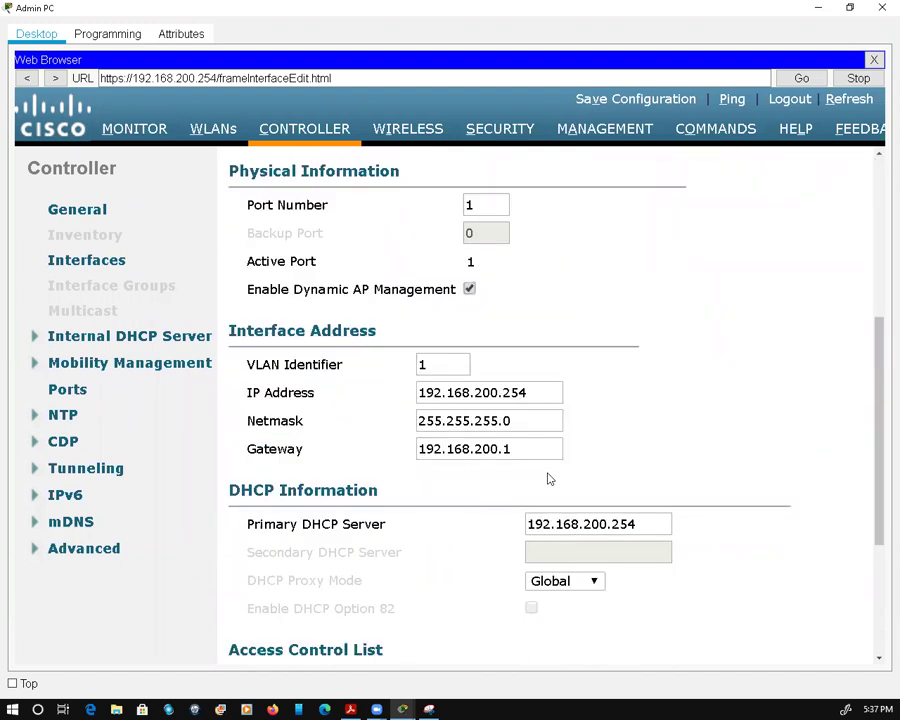
scroll(62, 342, "up", 5)
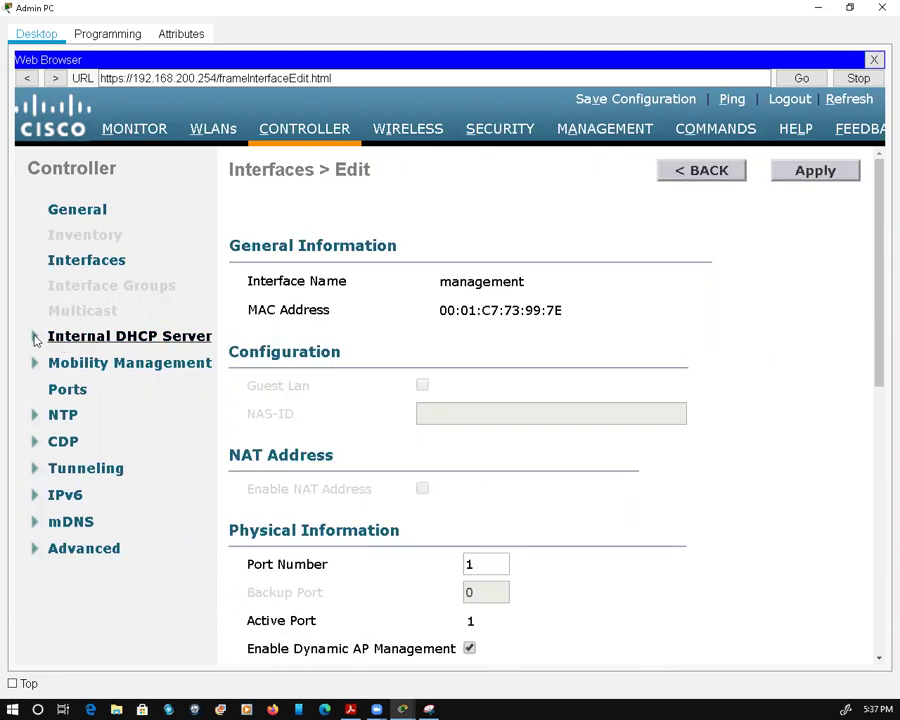
Step: Go to the Internal DHCP Server's DHCP Scope list and start a new scope
left_click(35, 338)
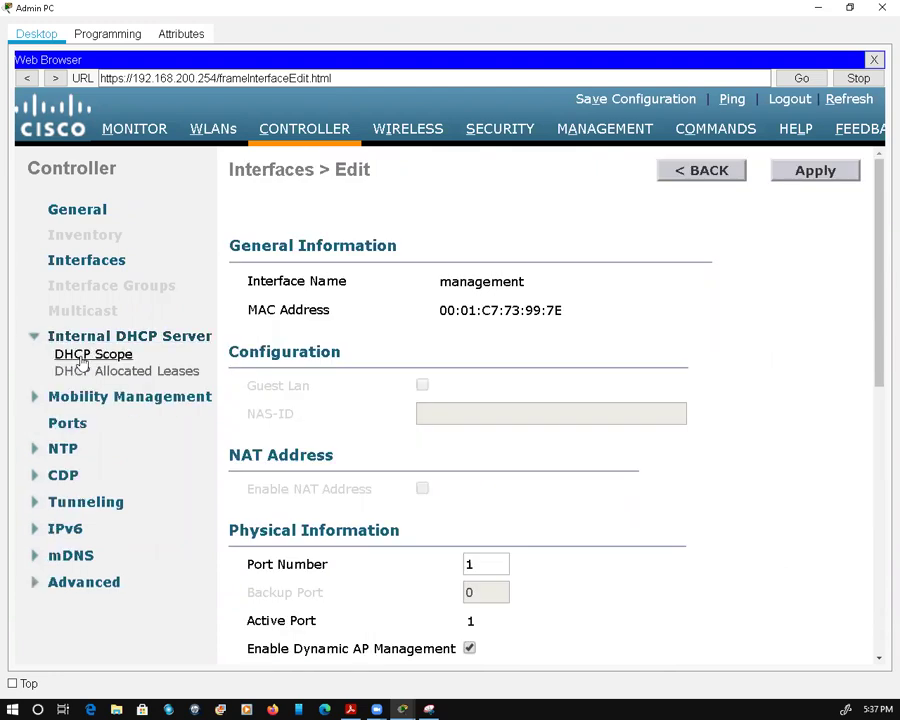
left_click(82, 358)
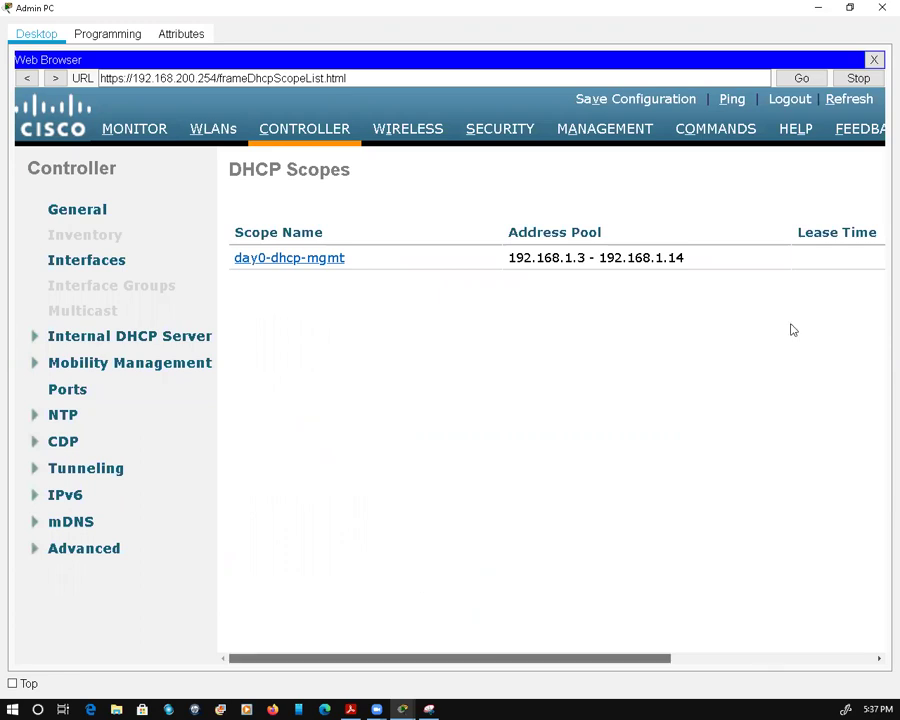
scroll(820, 178, "right", 5)
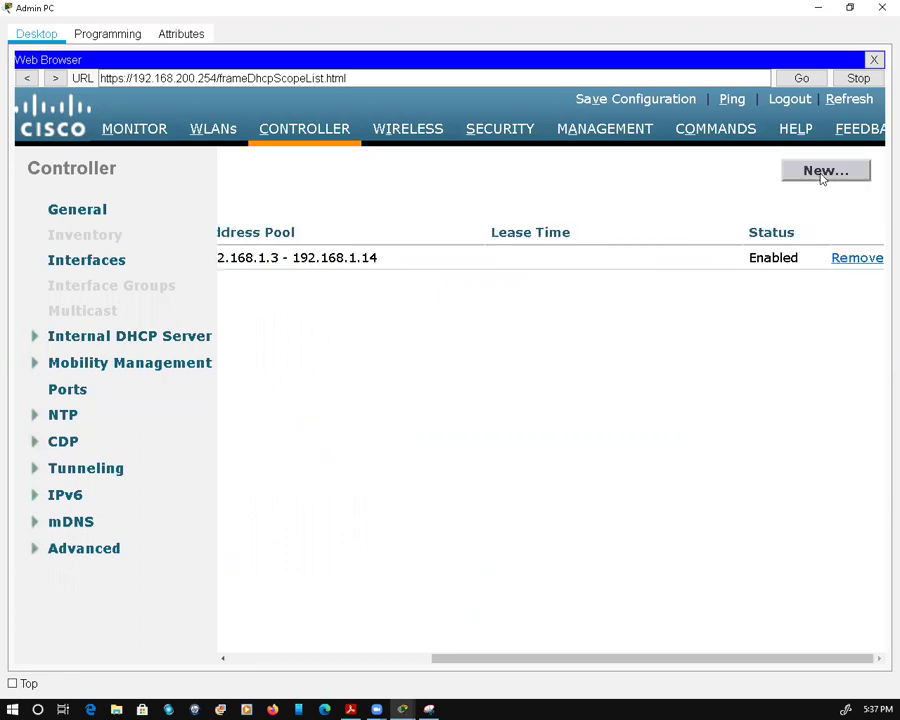
left_click(824, 172)
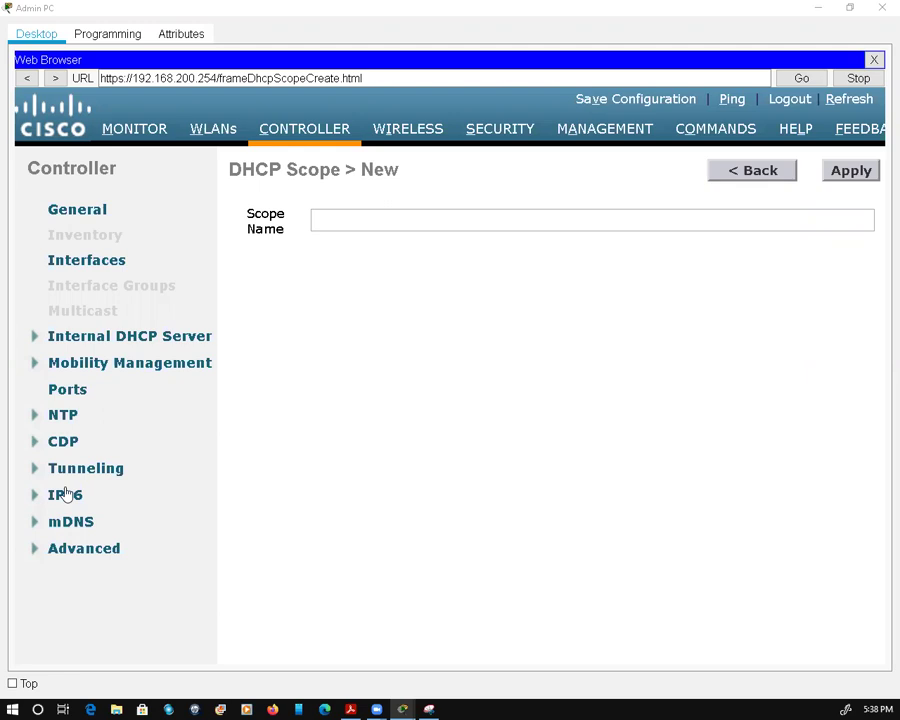
Step: Name the new DHCP scope 'Wired Management' and apply it on WLC-1
left_click(450, 224)
type("Wired Managemen")
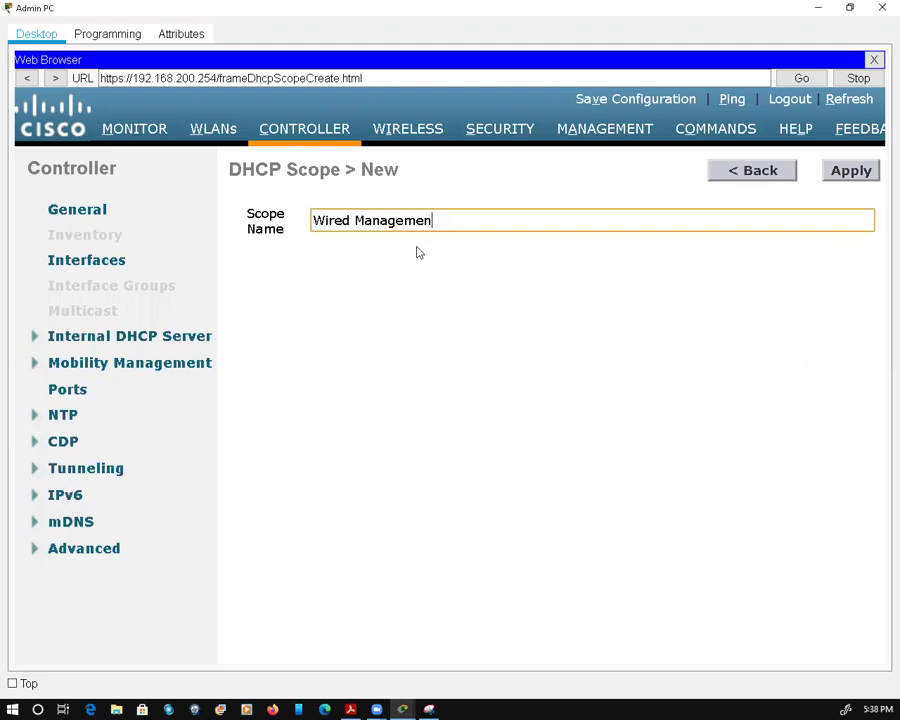
type("t")
left_click(867, 173)
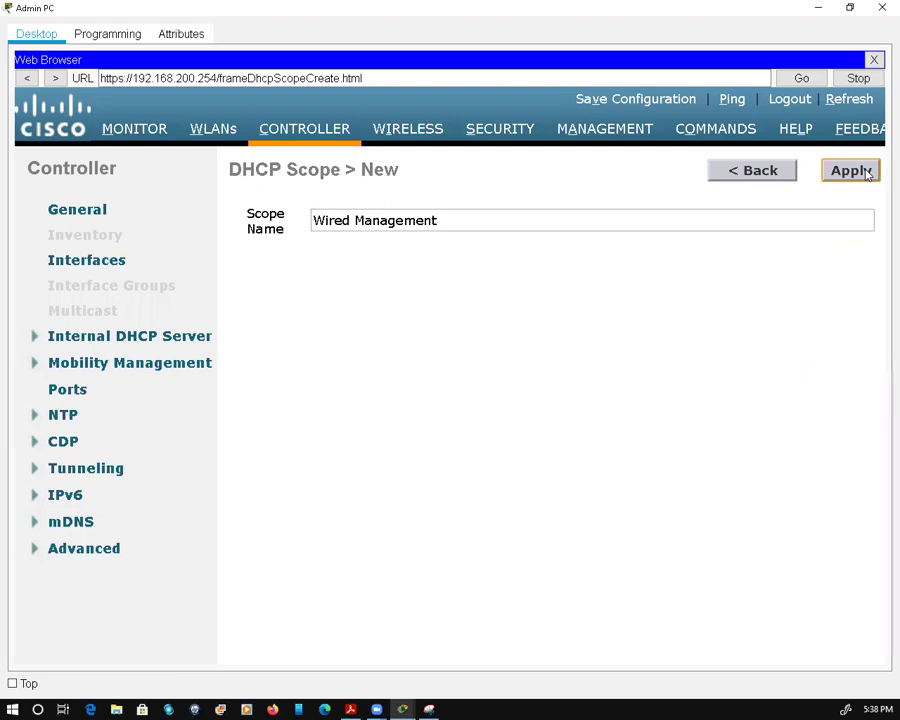
left_click(866, 172)
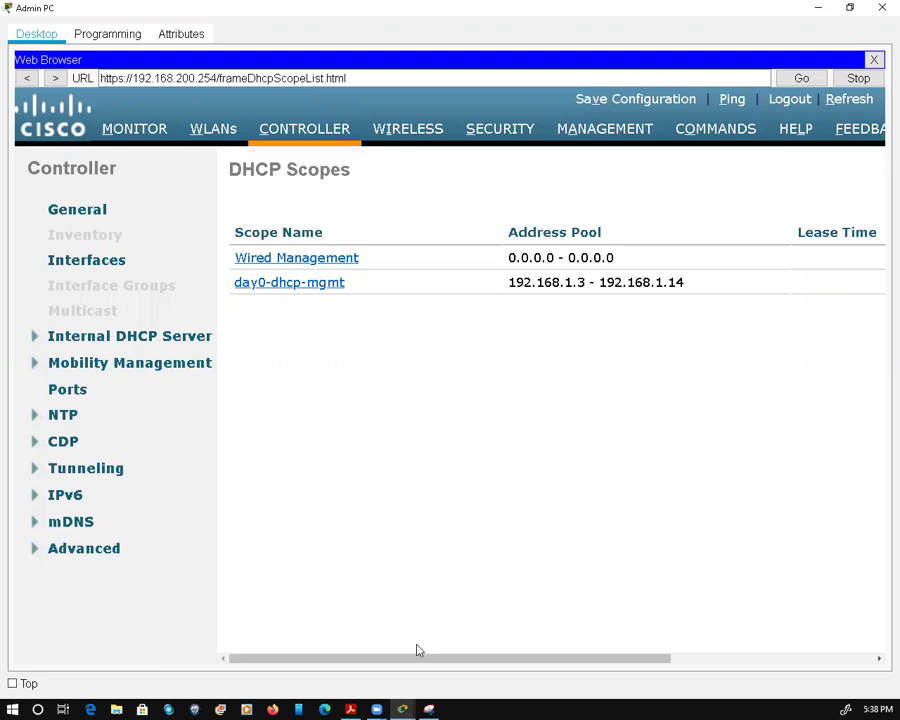
Step: Open the Wired Management scope from the DHCP Scopes list for editing
left_click(697, 652)
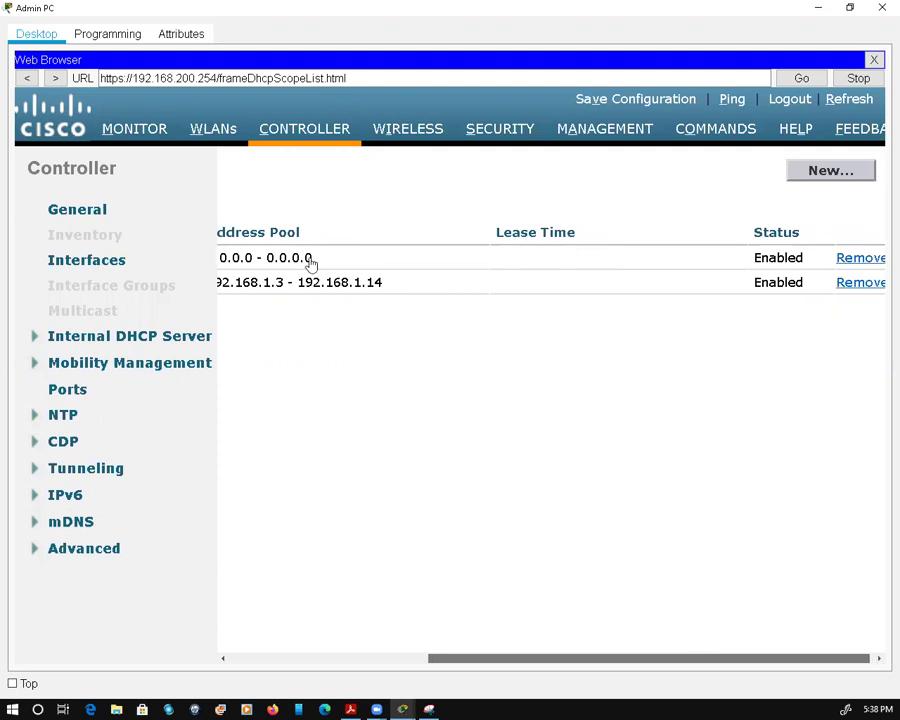
scroll(311, 262, "left", 5)
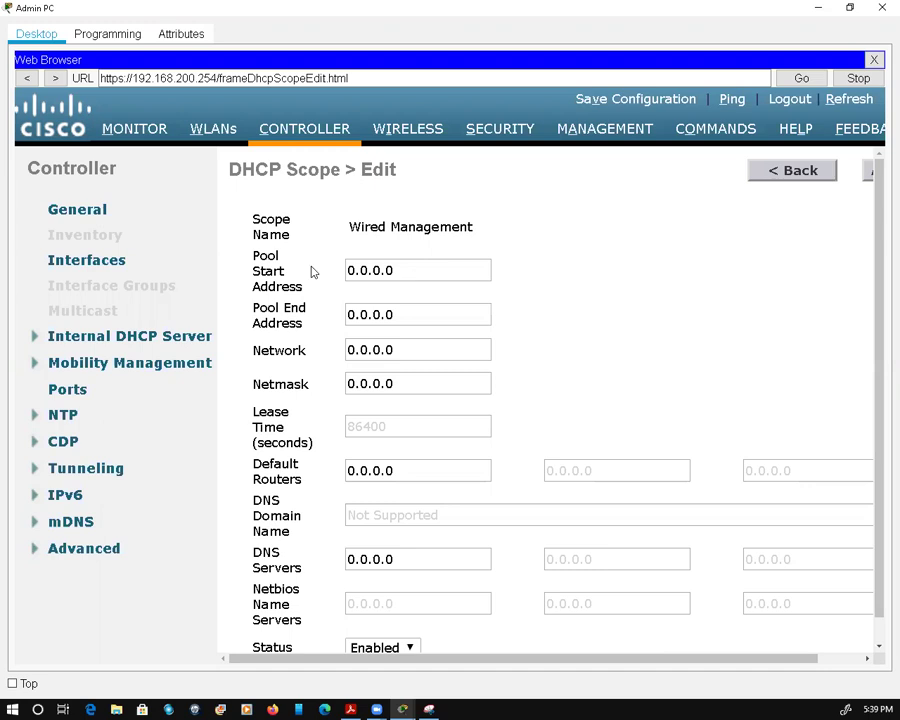
Step: Set the scope's address pool from 192.168.200.240 to 192.168.200.249
key("Tab")
type("Wired Managemen")
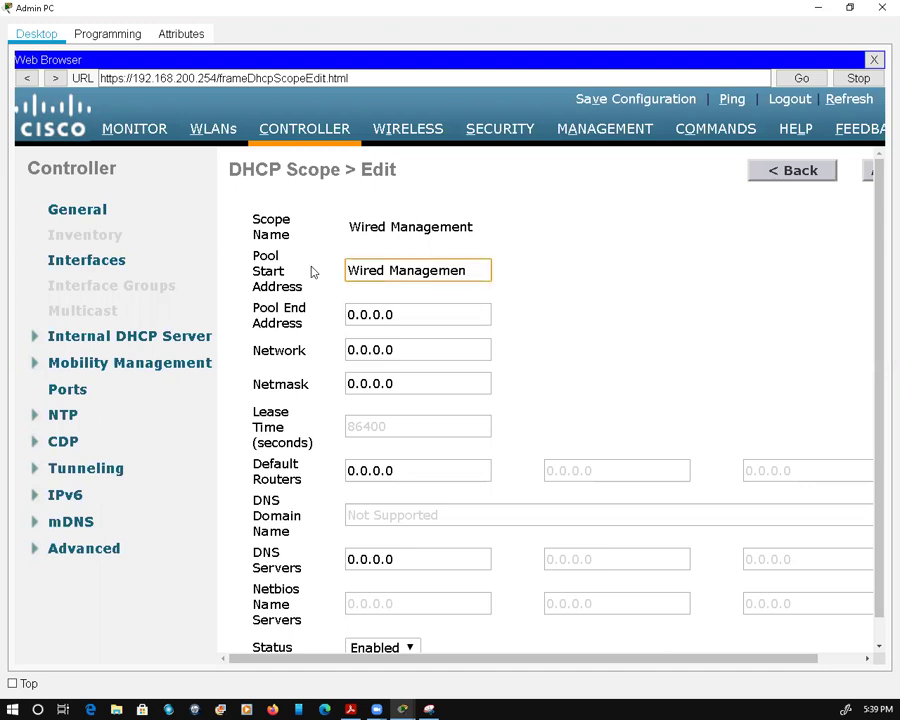
key("ctrl+z")
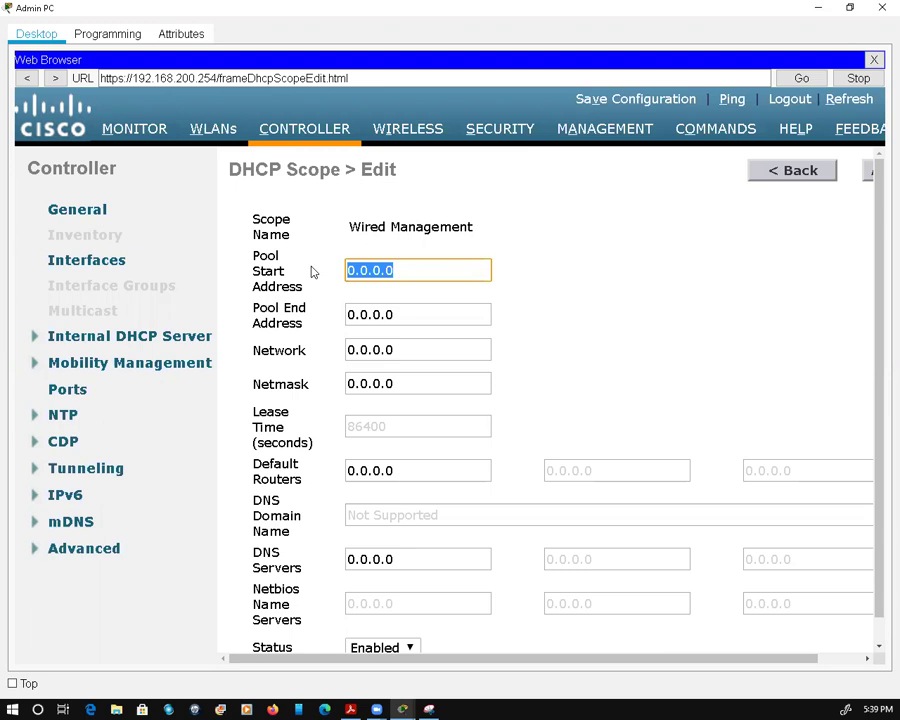
type("192.168")
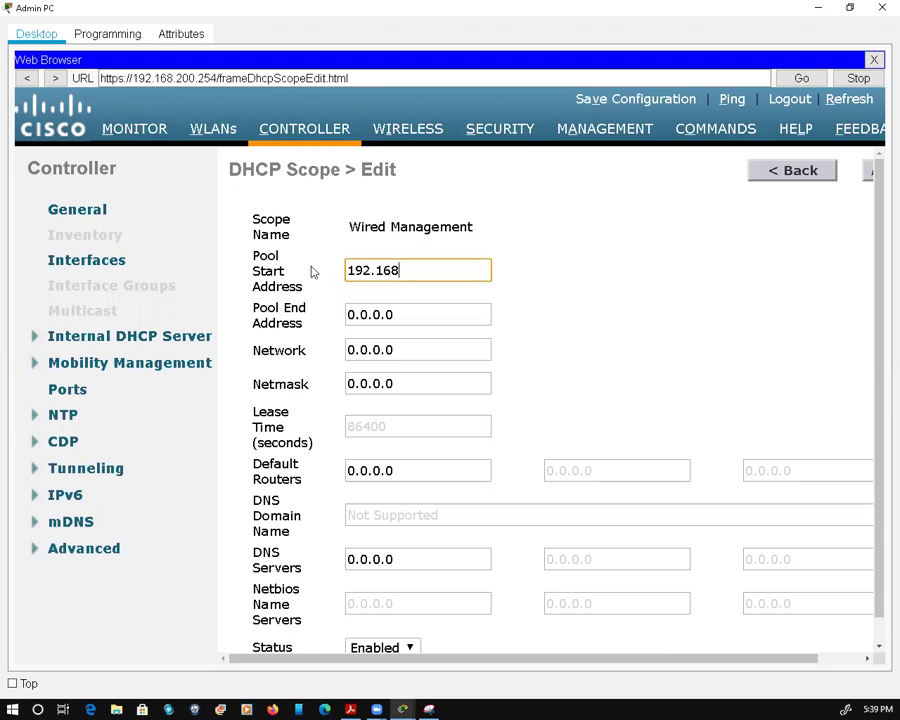
type(".200.240")
key("shift+Left")
key("Left")
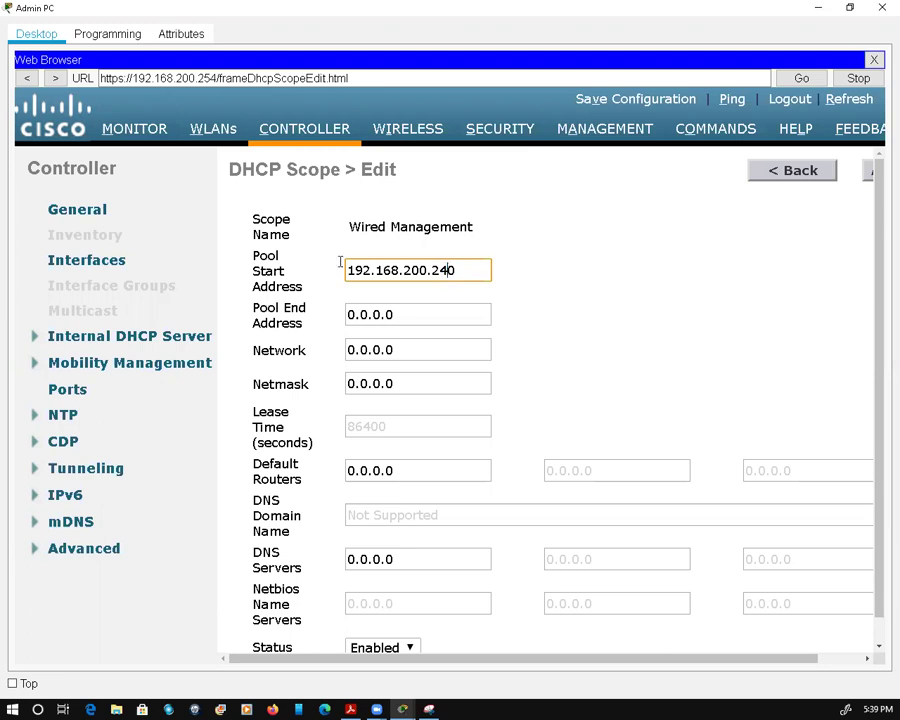
key("ctrl+a")
key("ctrl+c")
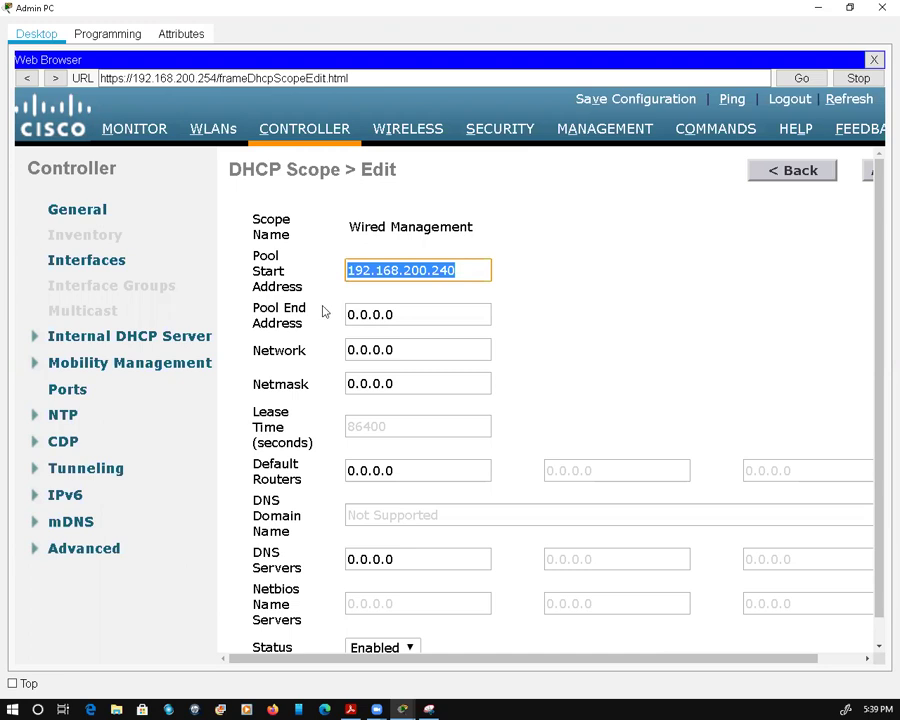
key("Tab")
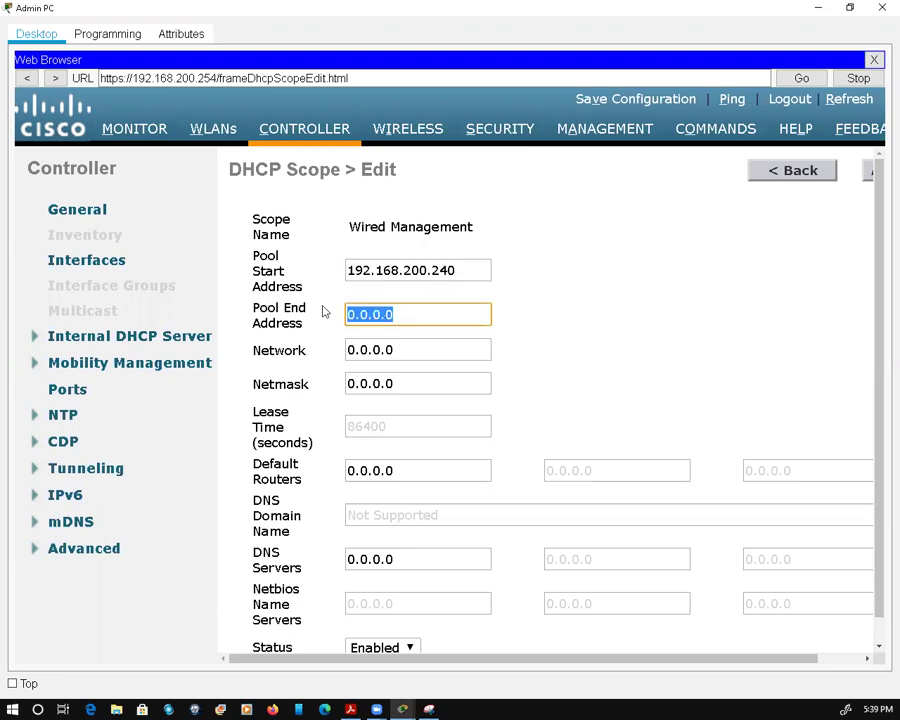
key("ctrl+v")
key("BackSpace")
type("9")
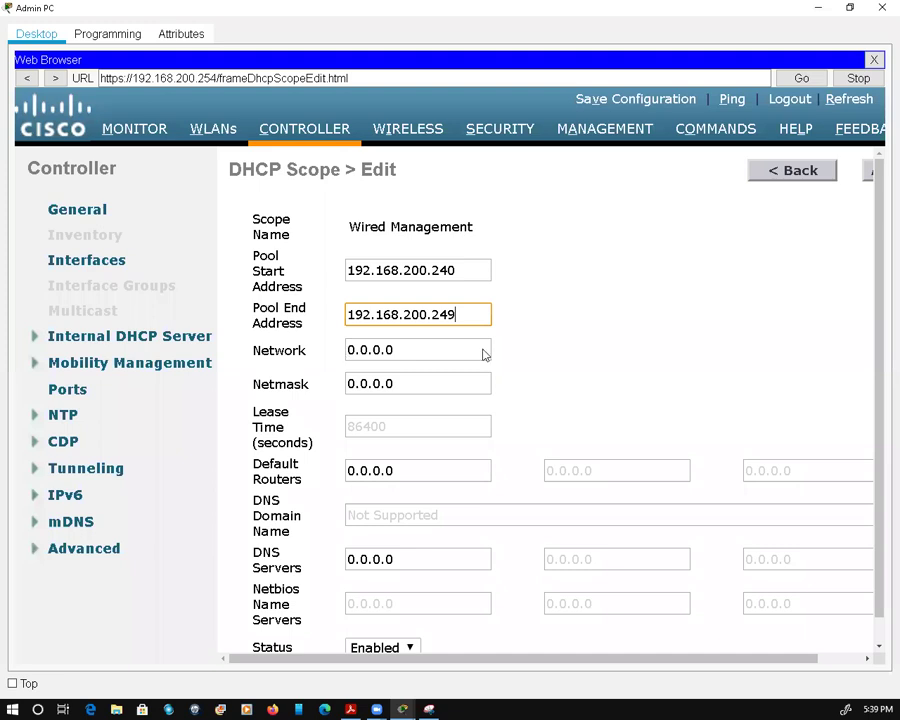
Step: Enter network 192.168.200.0, netmask 255.255.255.0 and default router 192.168.200.1, then apply
key("Tab")
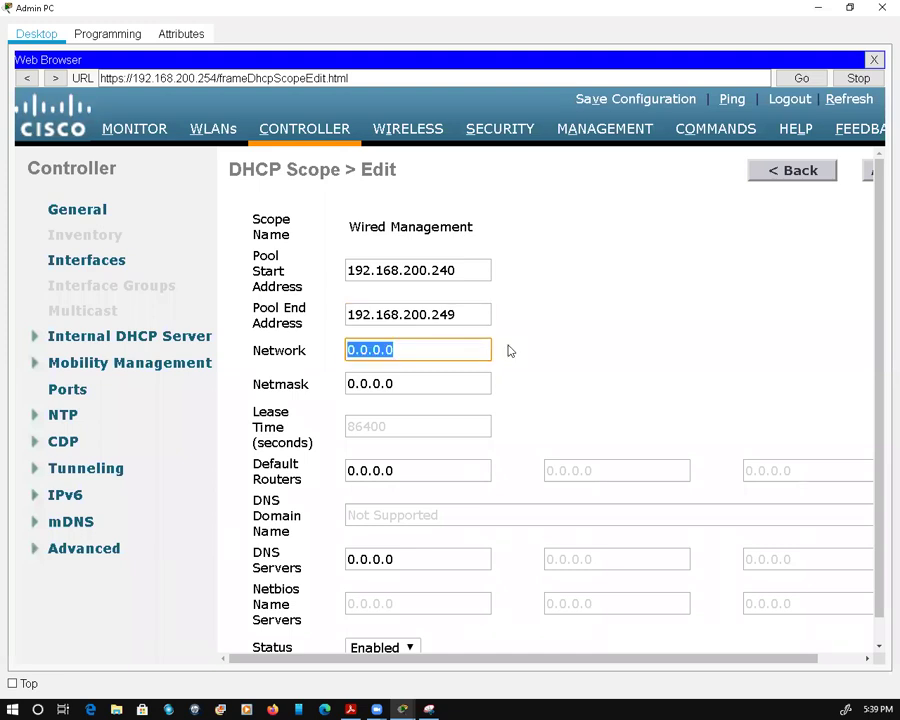
key("ctrl+v")
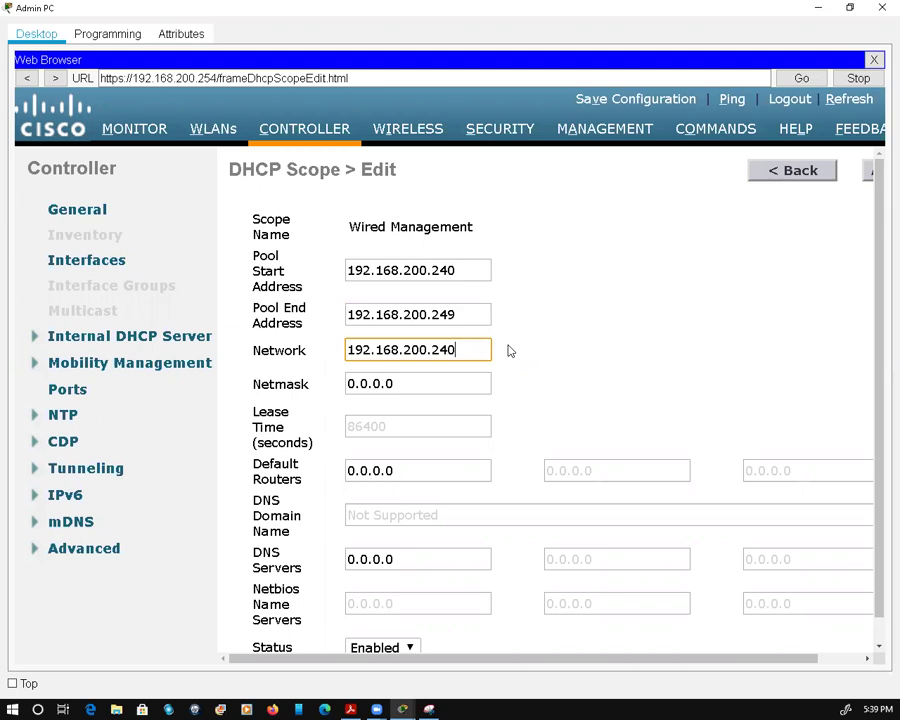
key("BackSpace")
key("BackSpace")
key("BackSpace")
type("0")
key("Tab")
type("255.255.255.0")
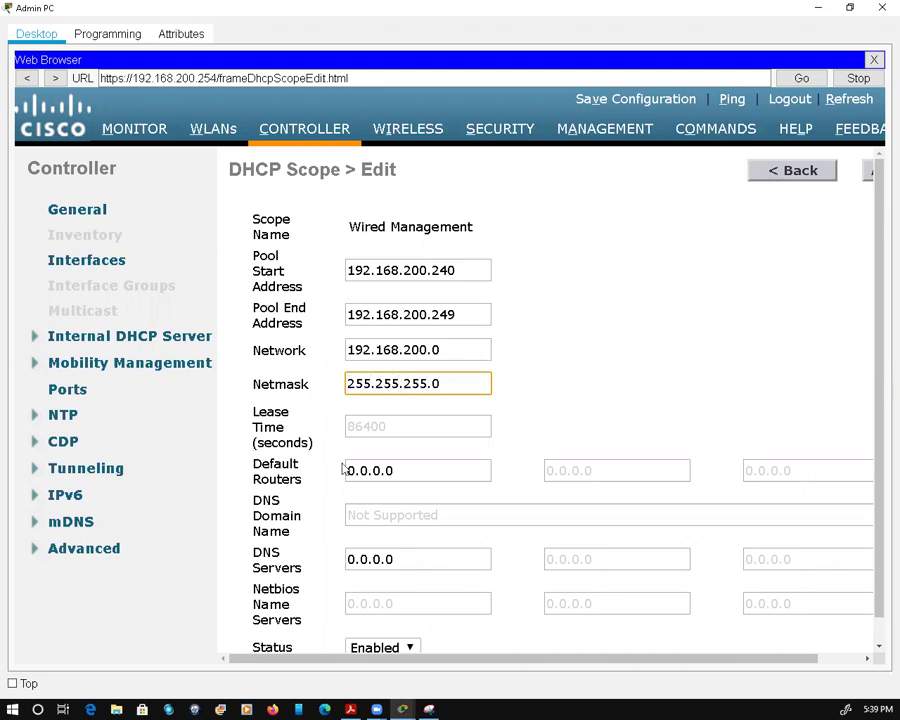
key("Tab")
key("ctrl+a")
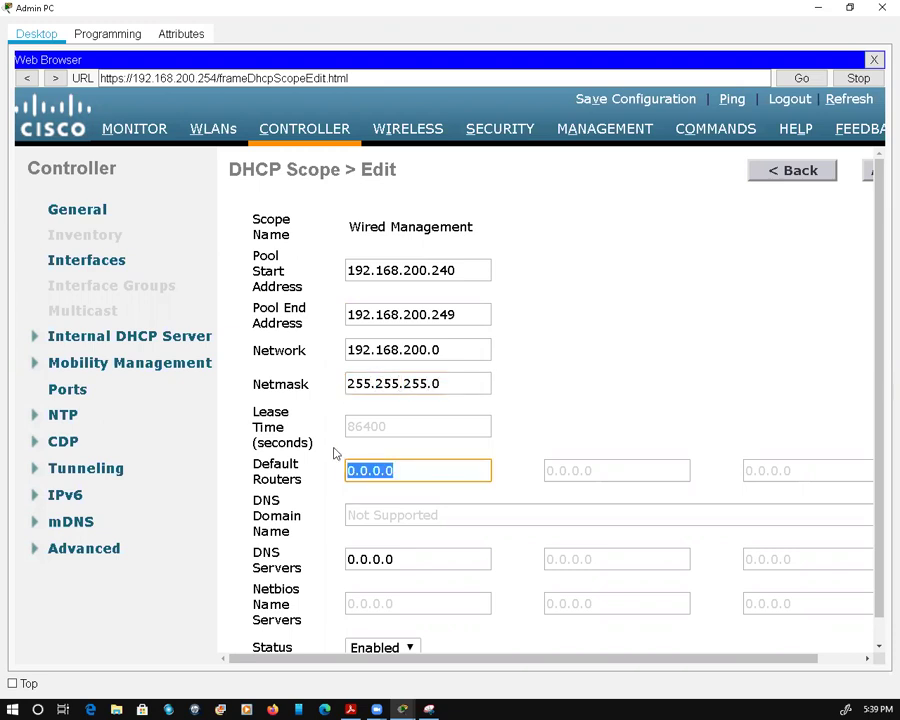
key("ctrl+v")
key("BackSpace")
key("BackSpace")
key("BackSpace")
type("1")
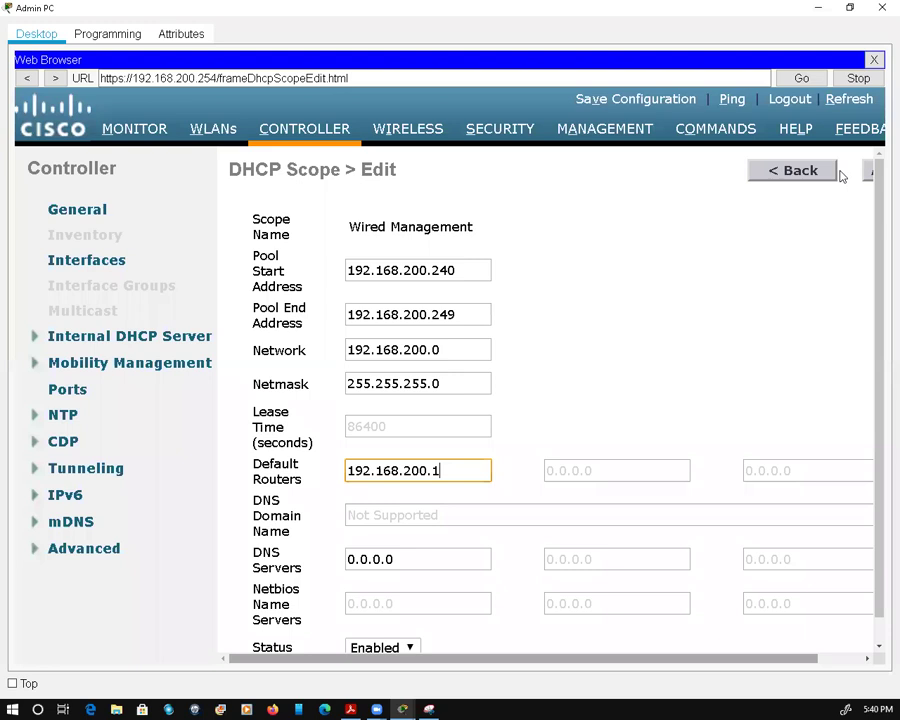
scroll(842, 176, "right", 1)
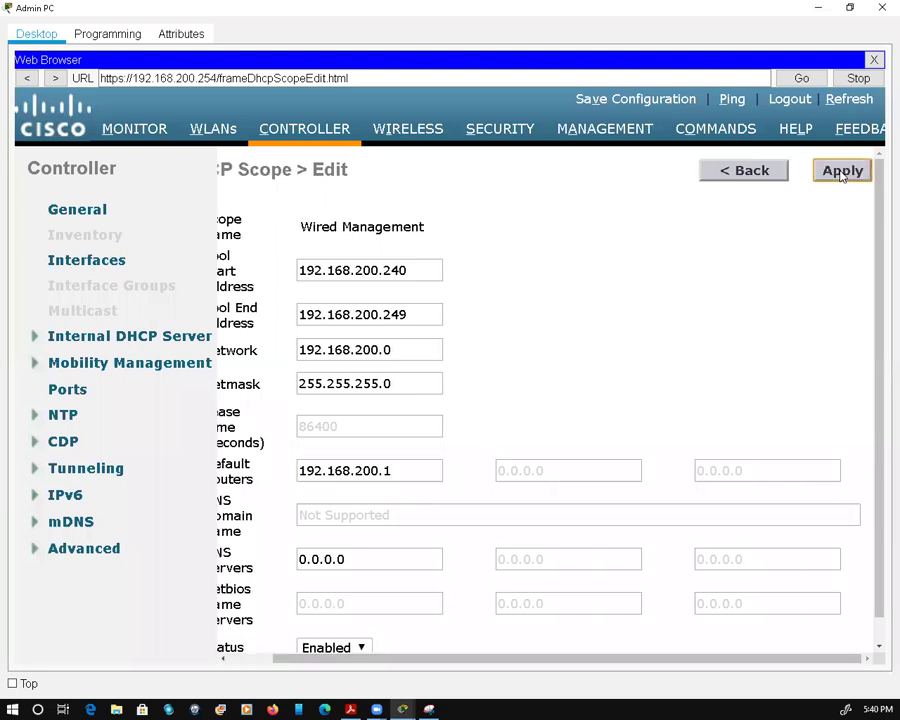
left_click(842, 172)
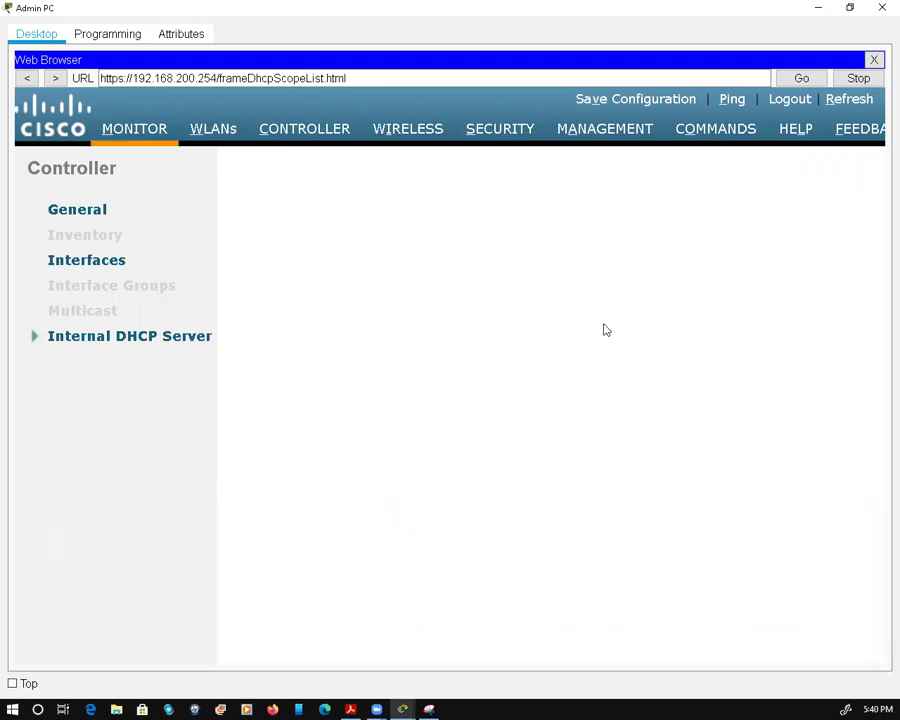
Step: Save WLC-1's configuration to flash and confirm the prompt
left_click(617, 104)
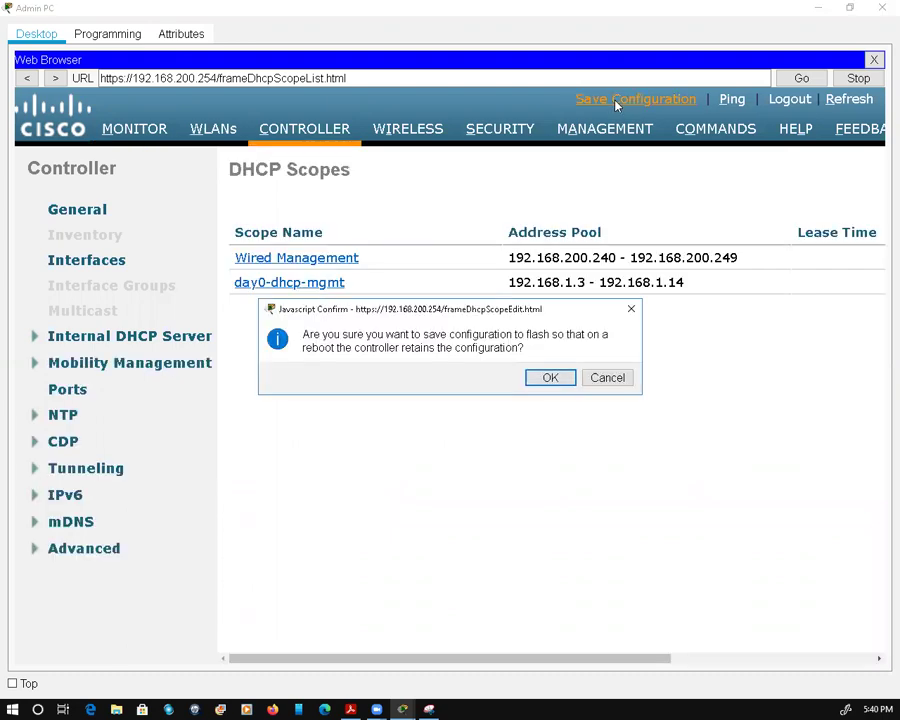
left_click(552, 385)
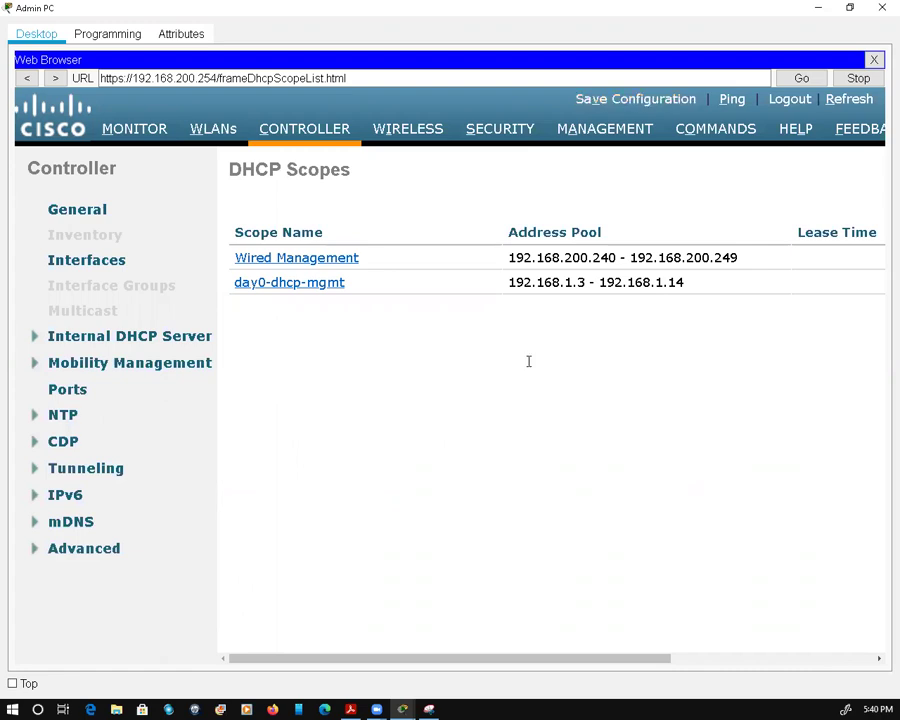
Step: Go to WLC-1's WLANs list to edit Floor 2 Employees
left_click(219, 136)
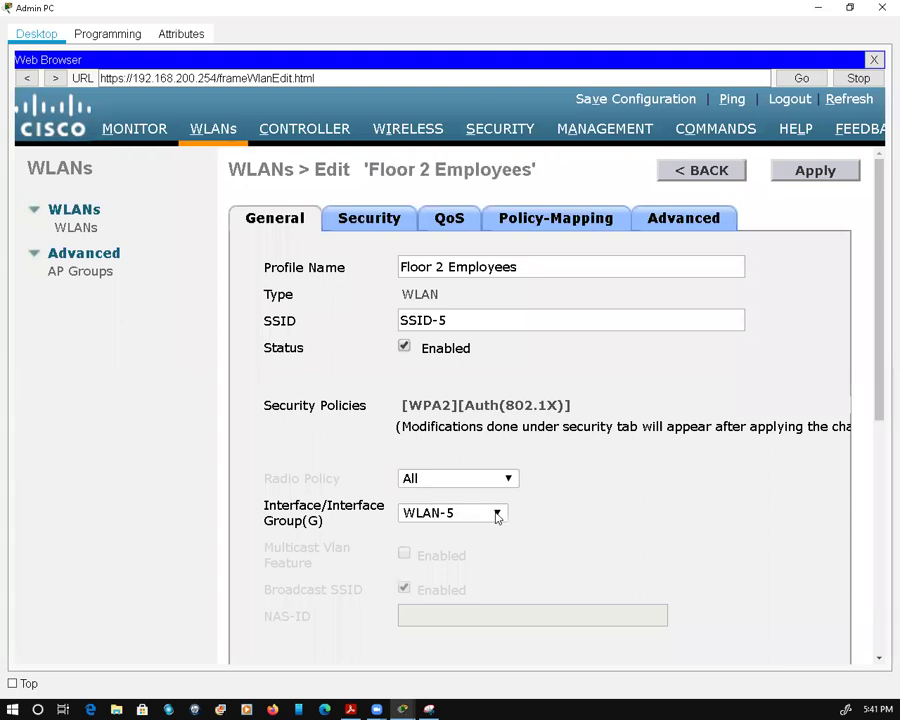
Step: Switch Floor 2 Employees to the management interface, apply, and close the Admin PC browser
left_click(497, 514)
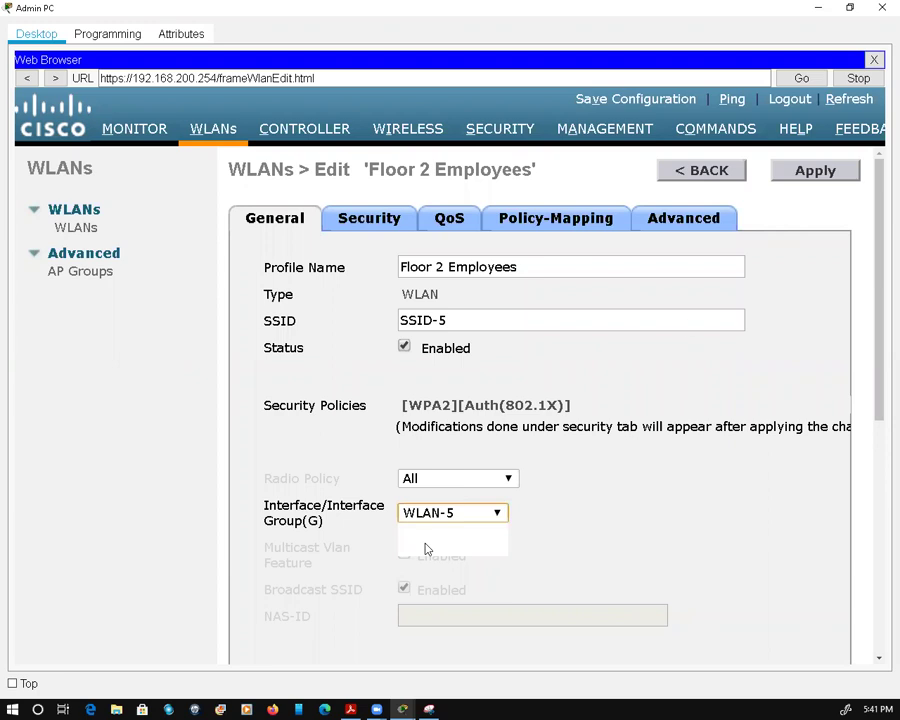
left_click(776, 178)
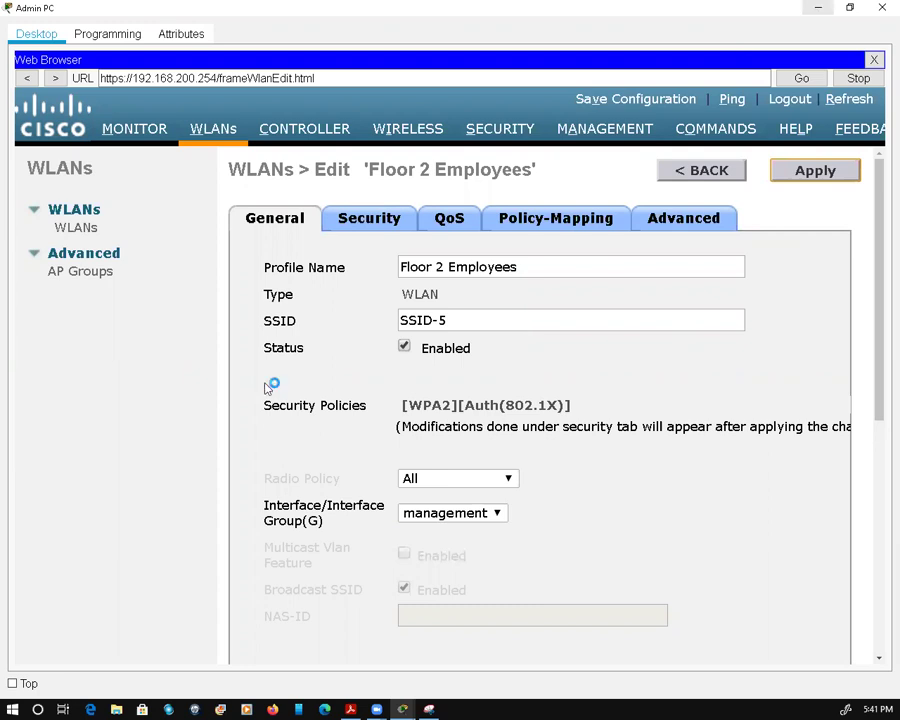
key("alt+F4")
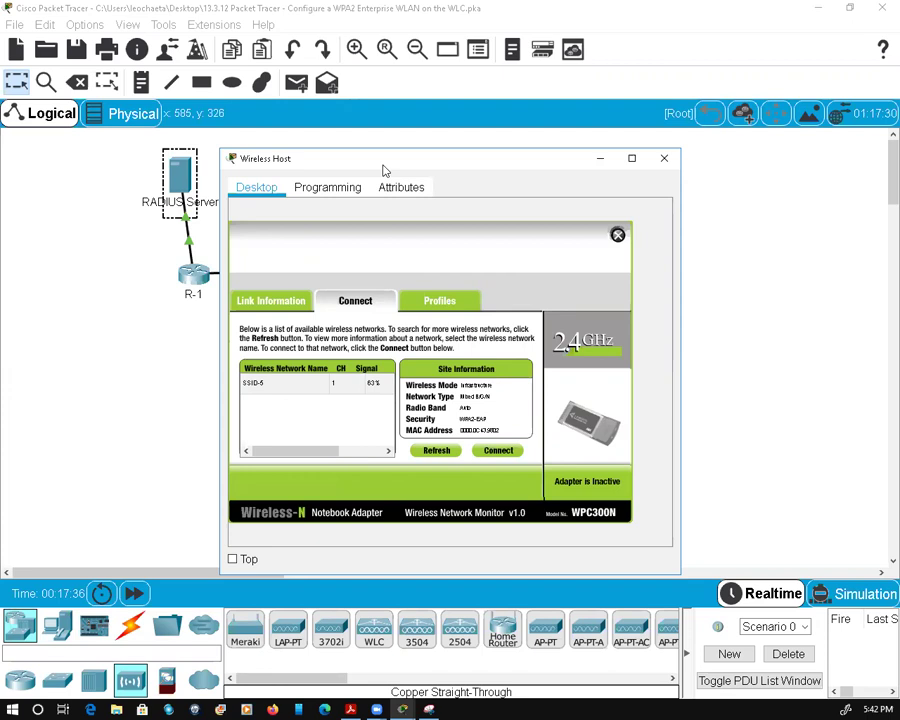
Step: Move the Wireless Host window aside and start a new wireless profile
left_click_drag(290, 158, 495, 144)
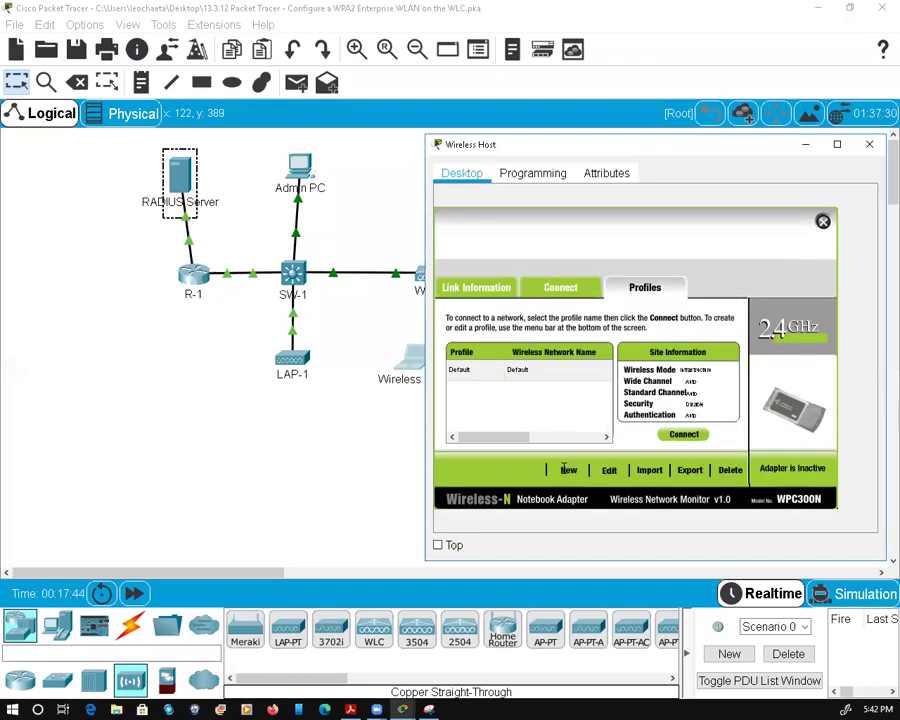
left_click(566, 469)
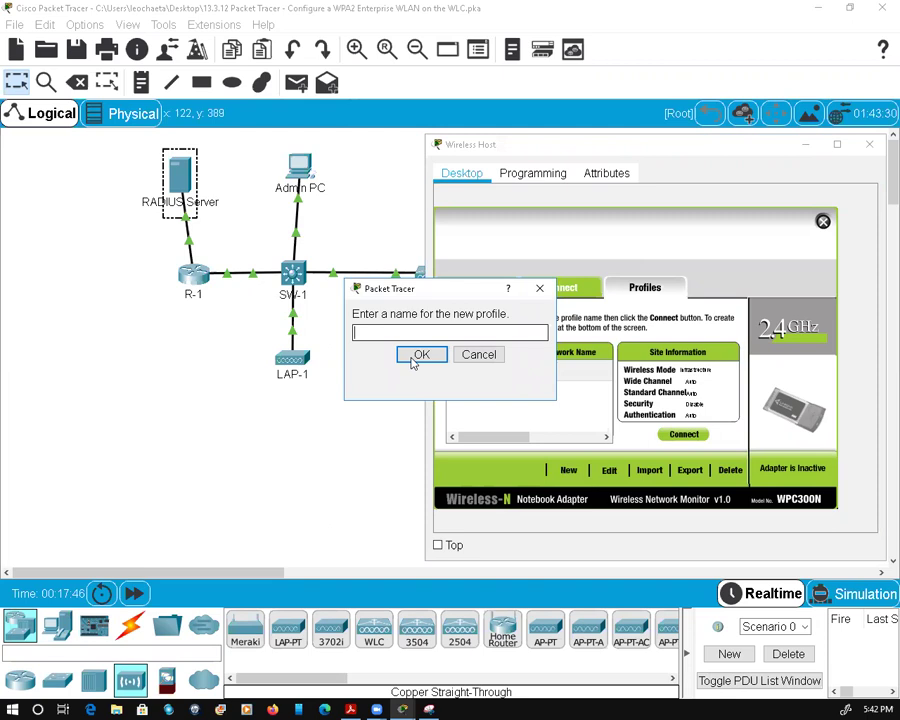
Step: Name the profile 'WLC NET', pick SSID-5, keep infrastructure mode and DHCP
type("WLC NET")
key("Return")
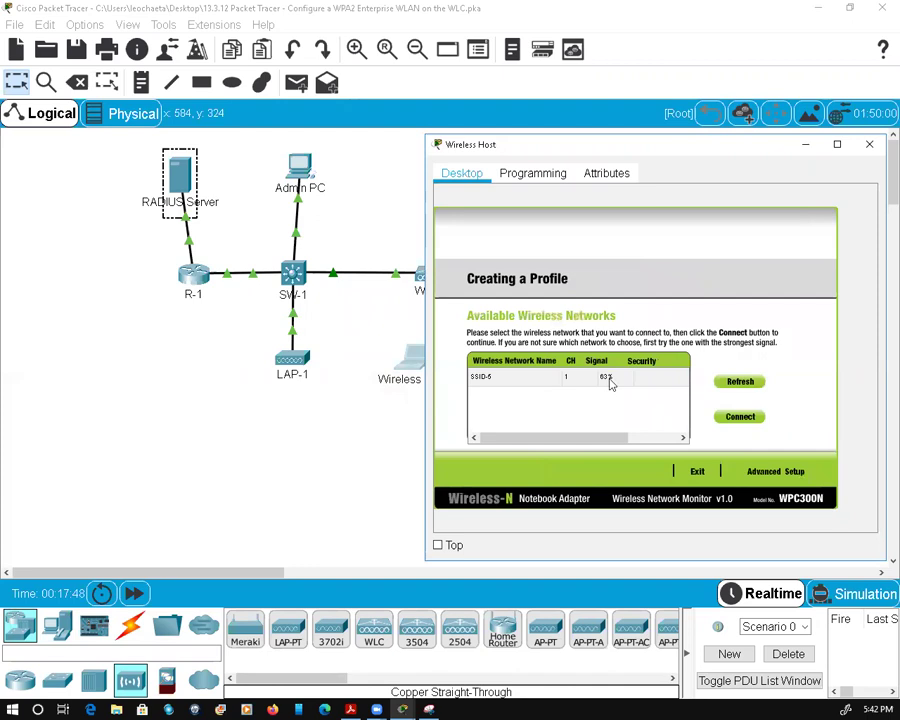
left_click(740, 416)
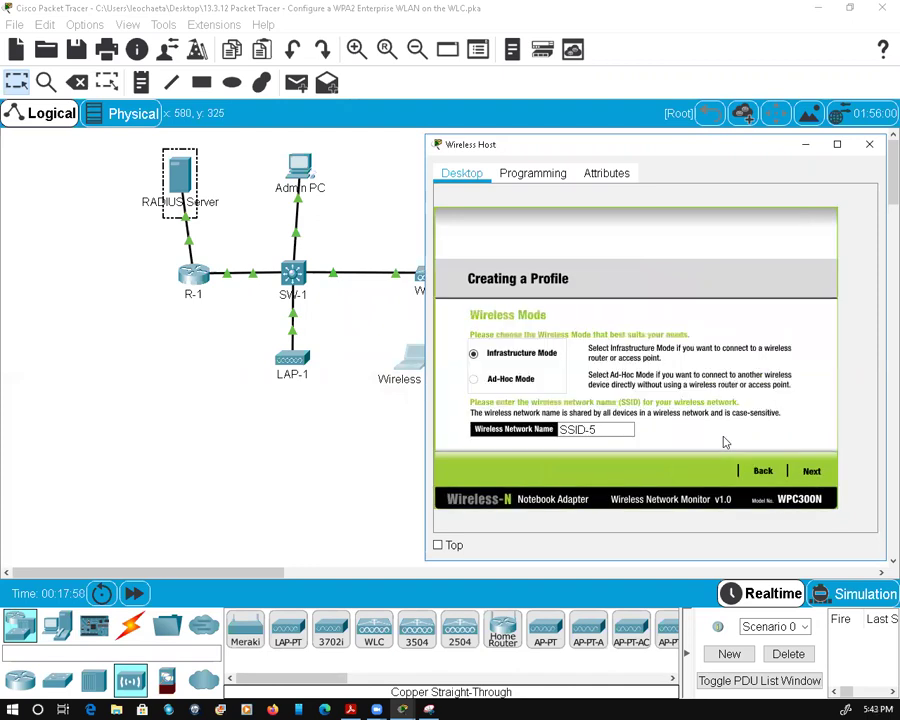
left_click(816, 472)
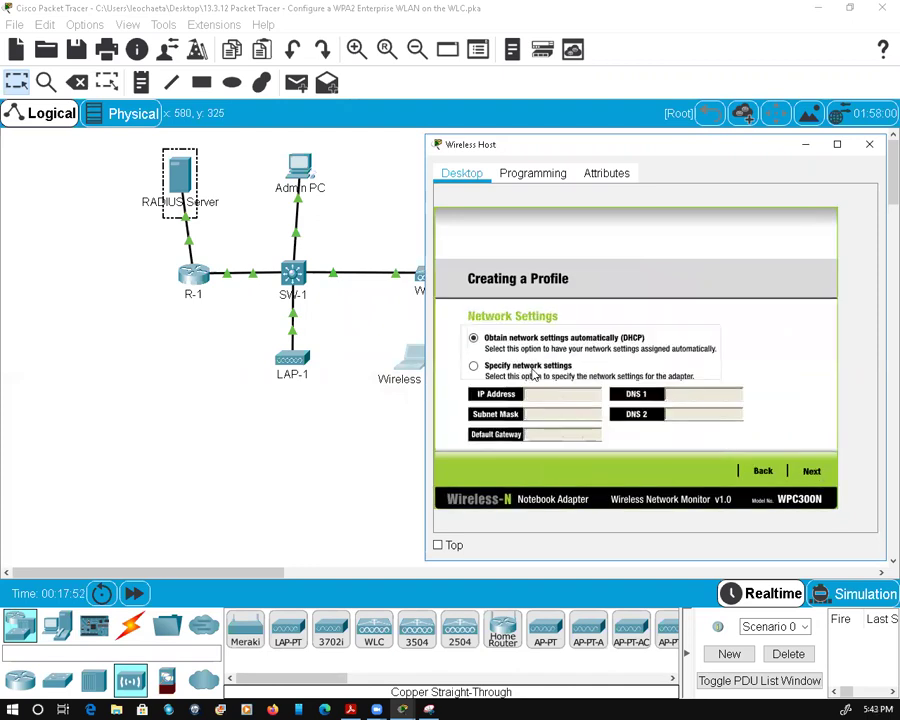
left_click(811, 474)
Step: Choose WPA2-Enterprise with login user1 and its password, then save the profile
left_click(572, 345)
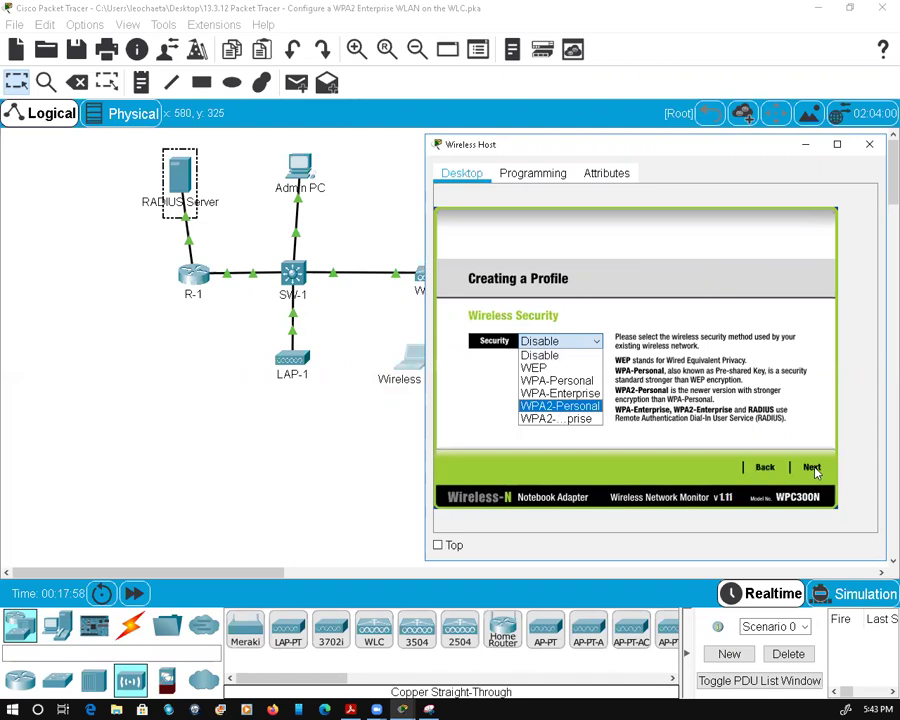
left_click(556, 418)
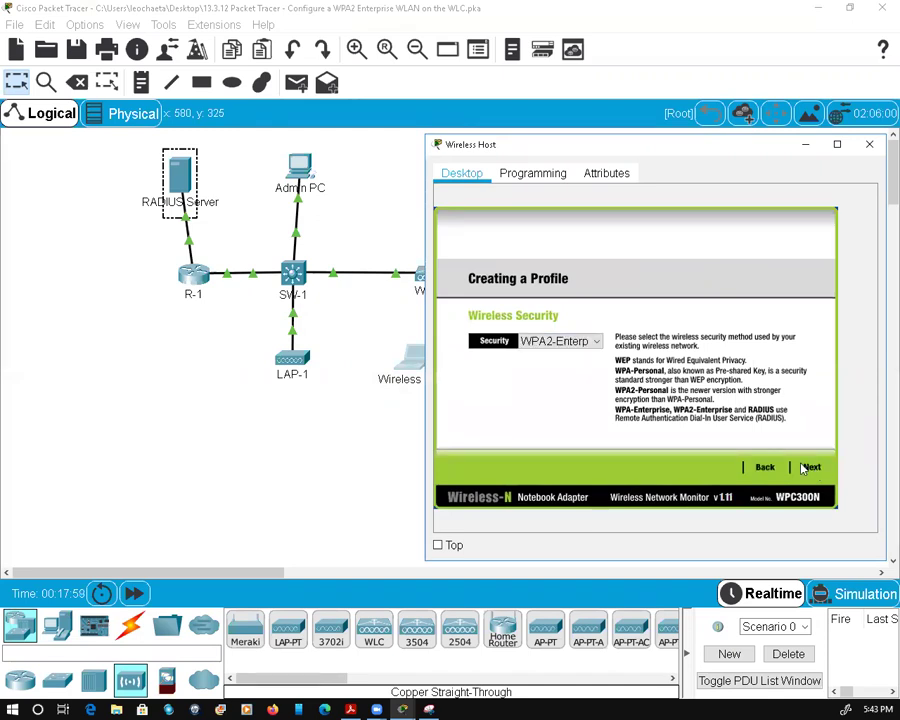
left_click(811, 467)
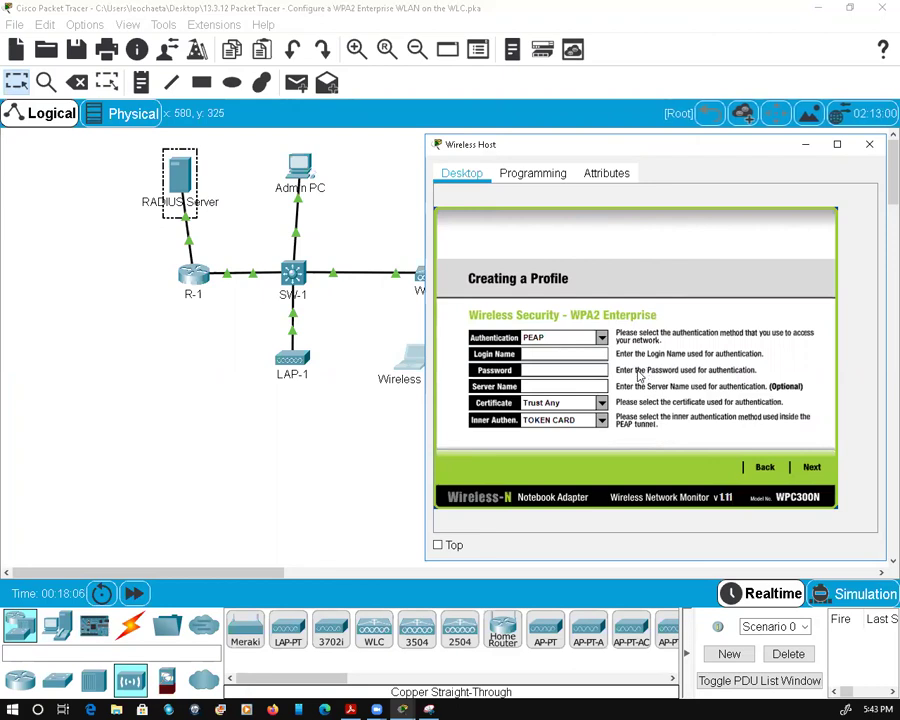
left_click(565, 355)
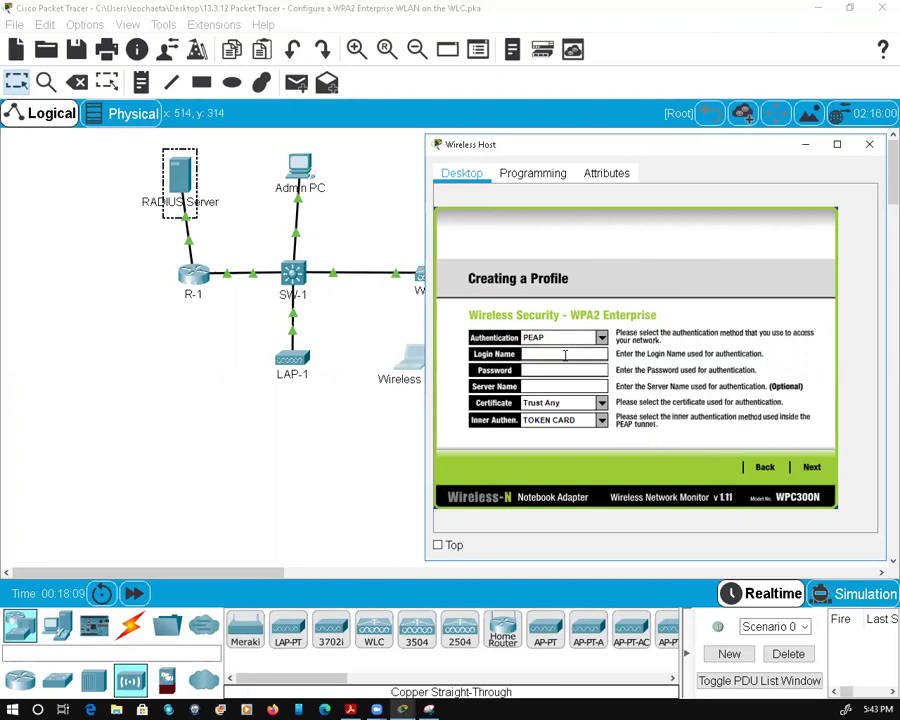
type("user1")
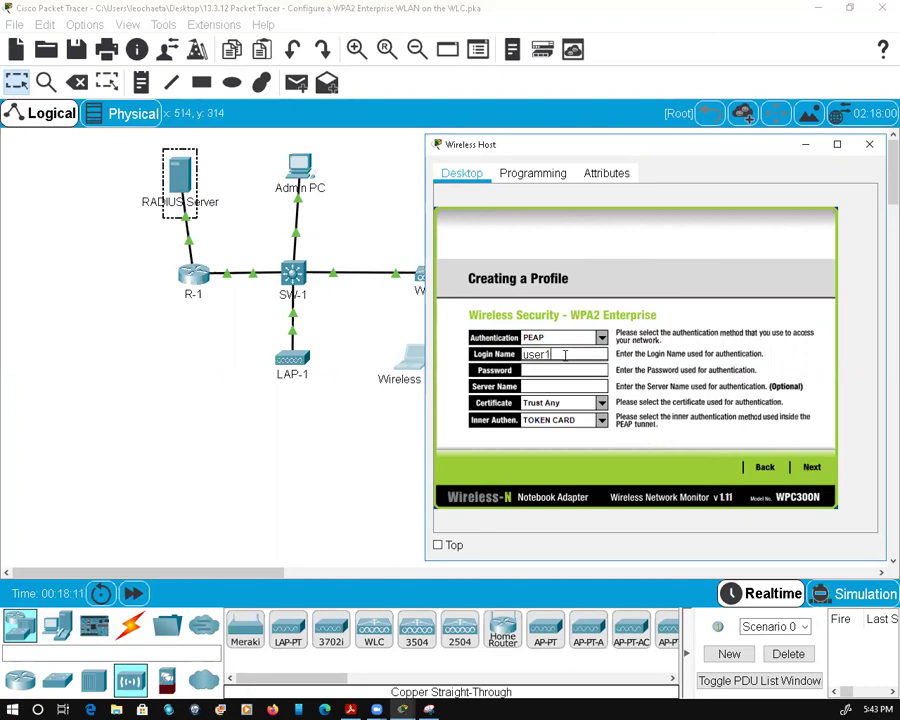
key("Tab")
type("c")
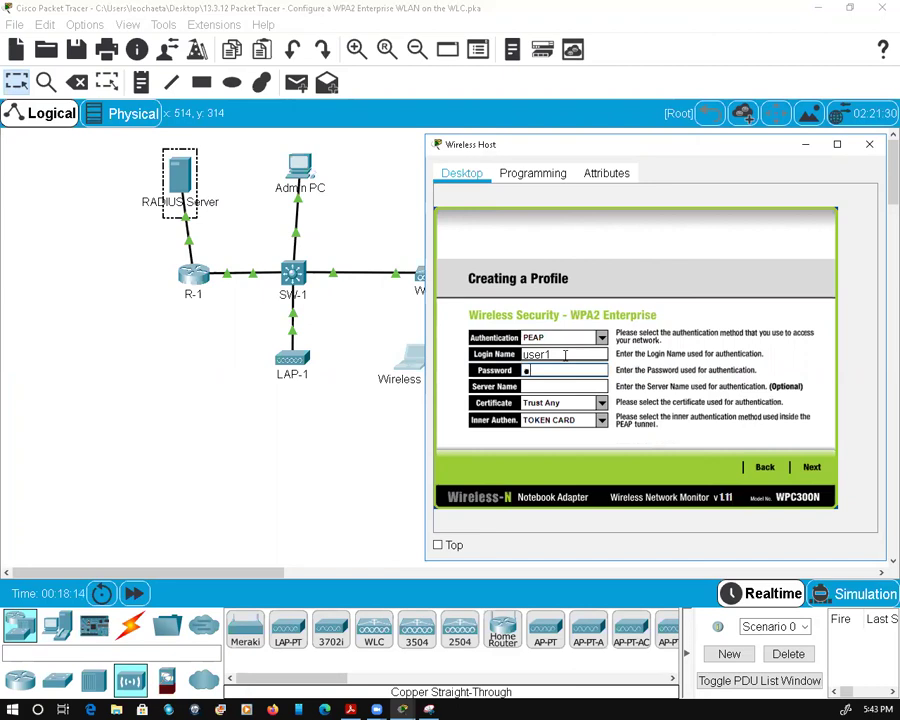
type("isco123")
left_click(811, 467)
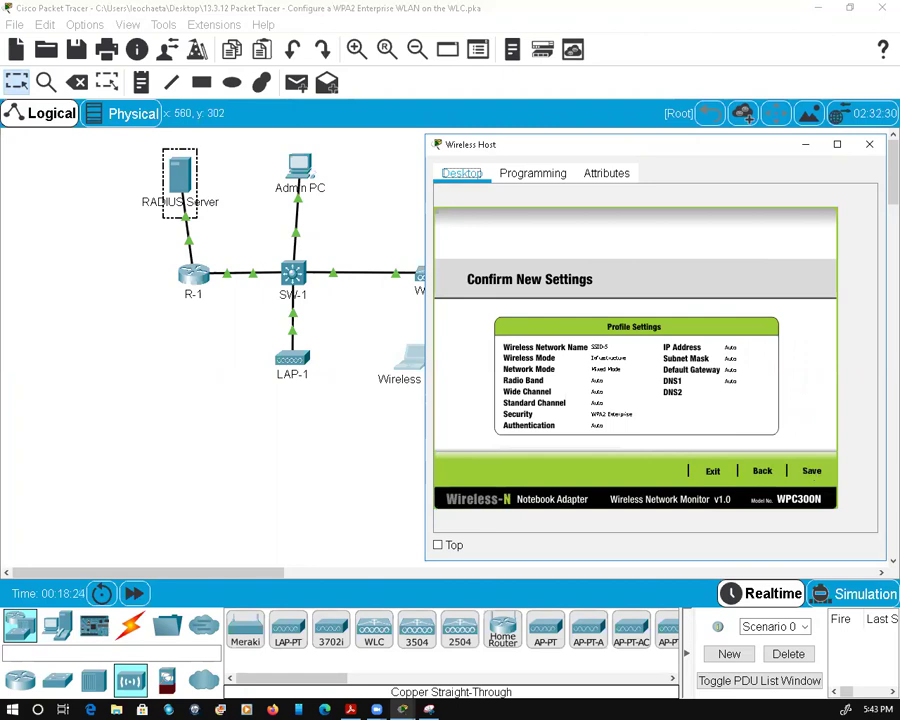
left_click(811, 470)
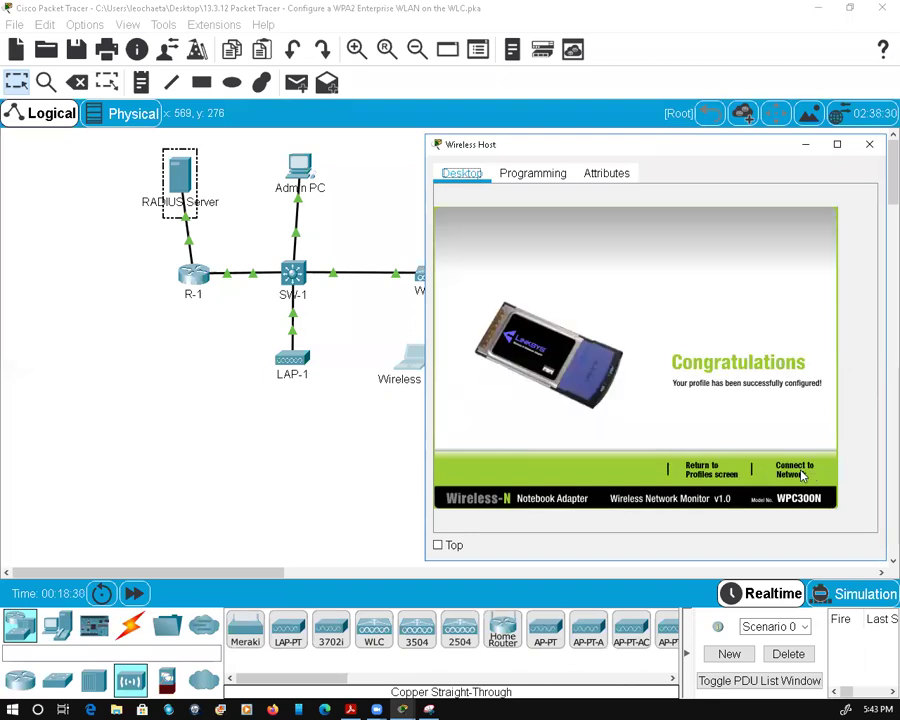
Step: Connect with WLC NET, view the saved profiles list, and move the Wireless Host window left
left_click(797, 474)
left_click(643, 289)
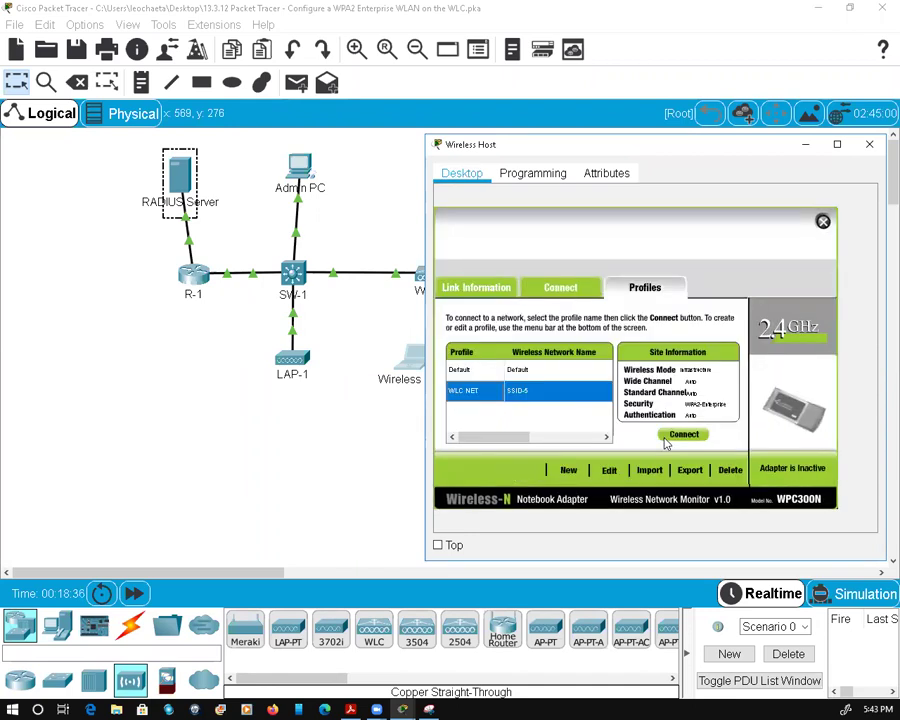
left_click(683, 435)
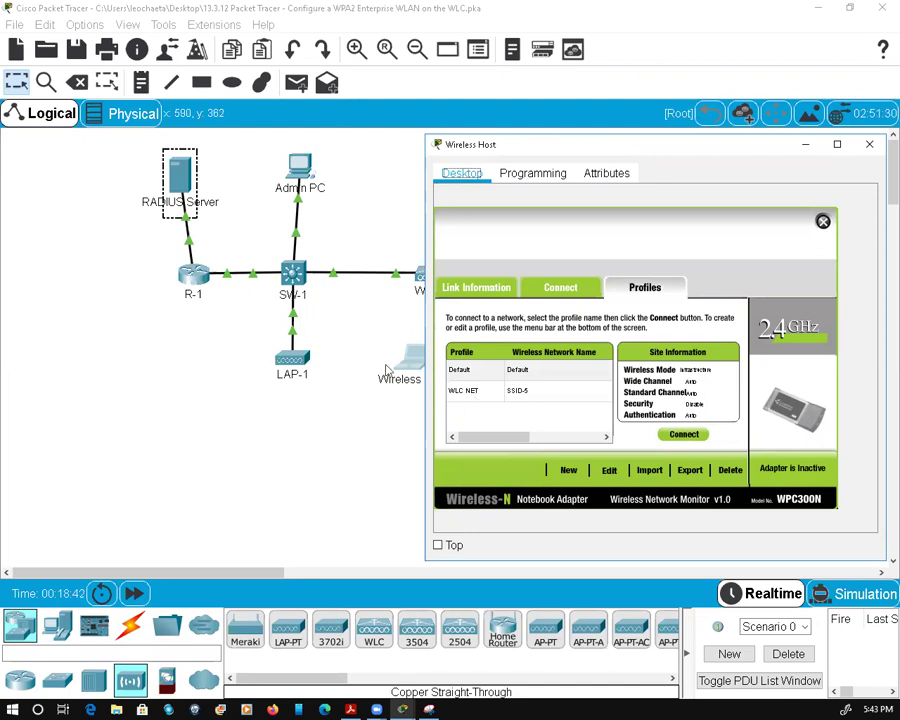
left_click_drag(428, 164, 297, 185)
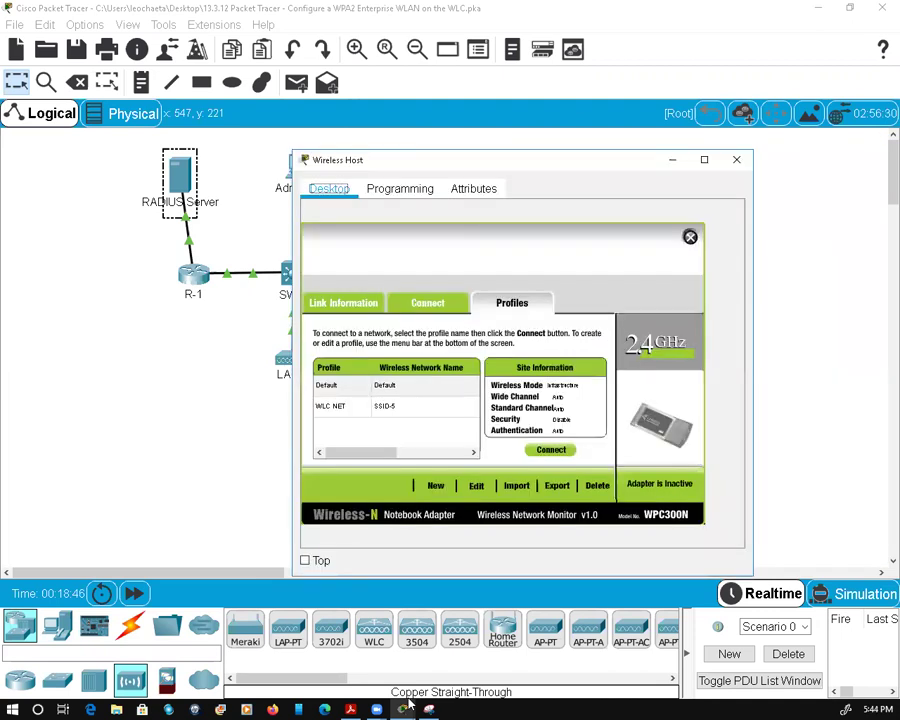
Step: Switch to the course slides PDF and scroll from page 32 to page 53
left_click(350, 708)
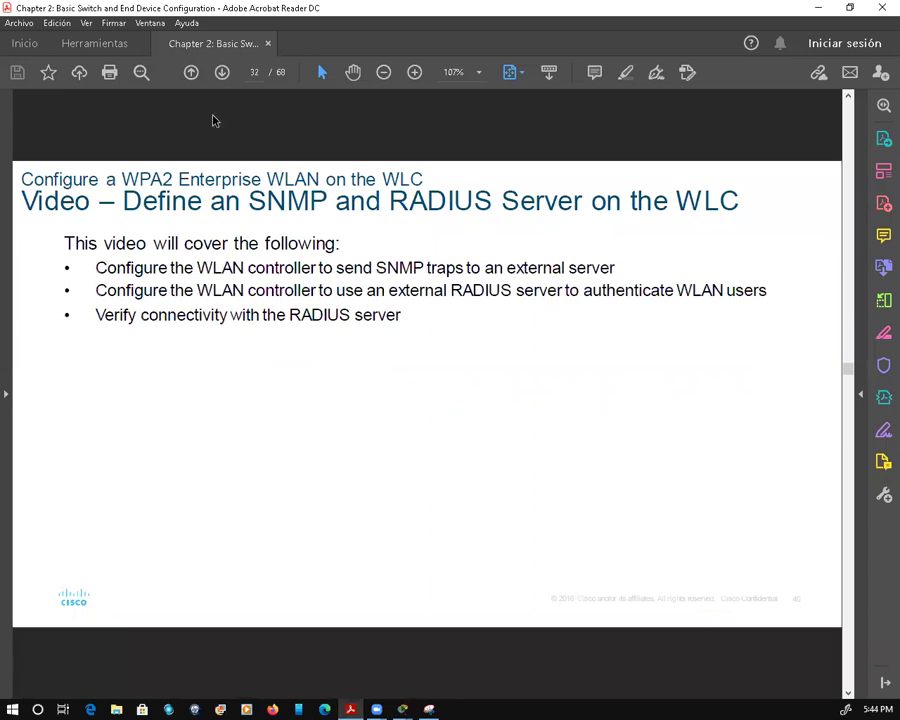
scroll(212, 121, "down", 3)
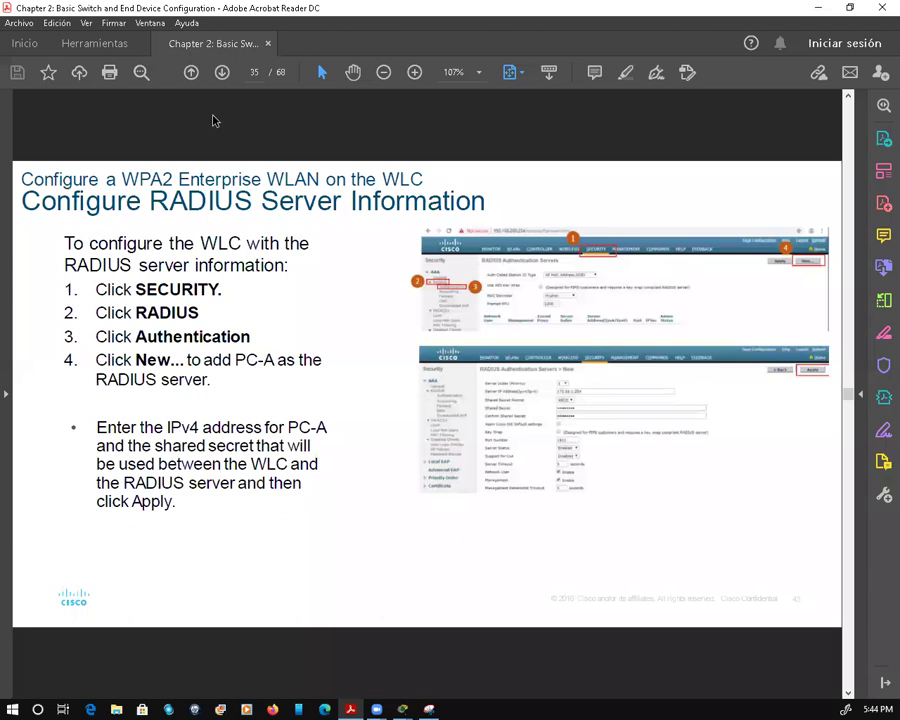
scroll(358, 356, "down", 1)
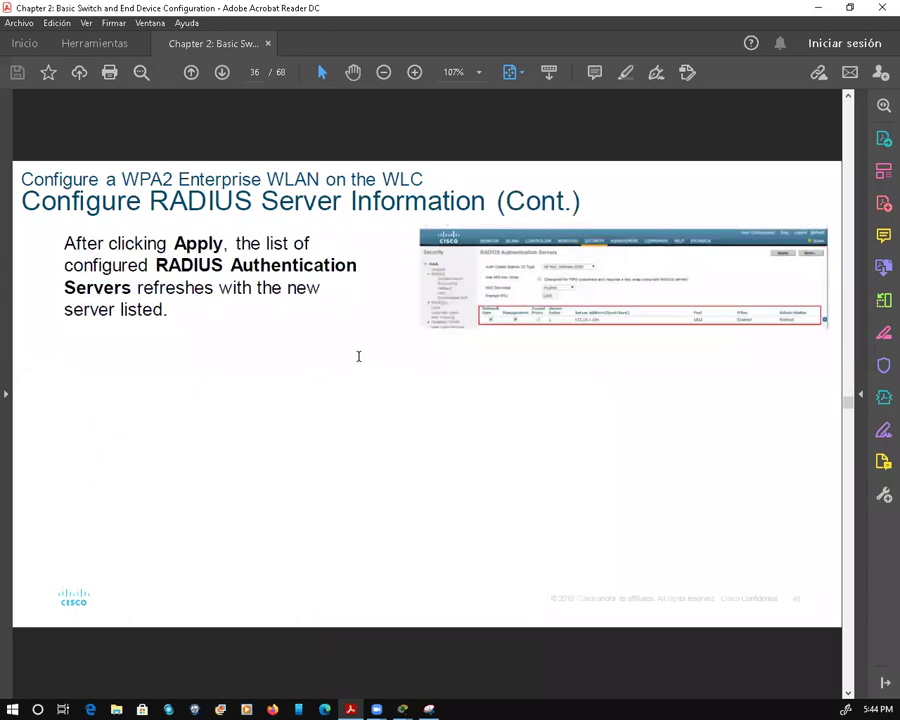
scroll(360, 356, "down", 4)
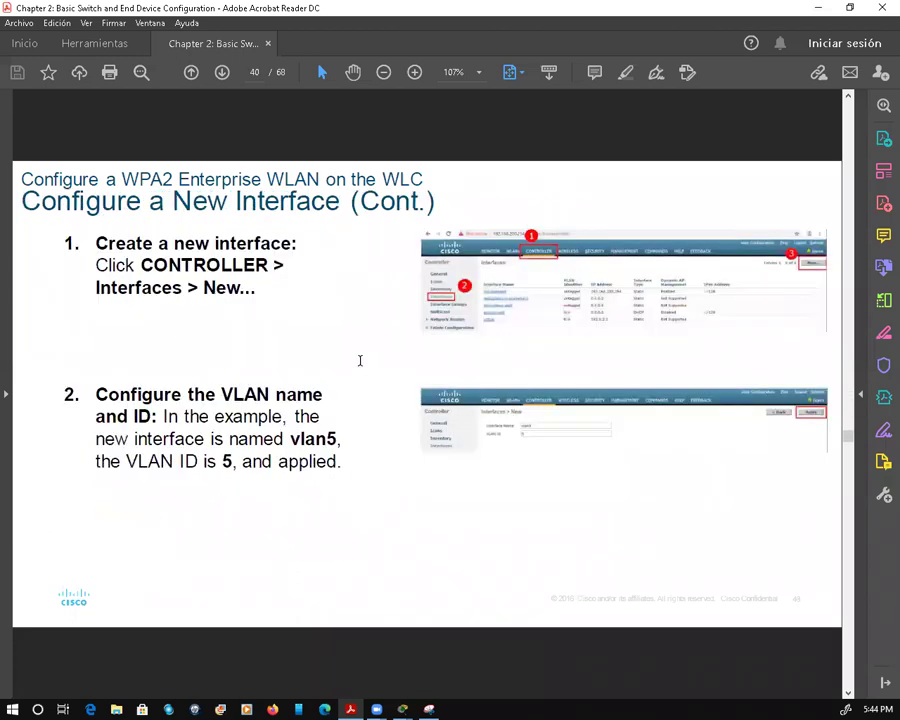
scroll(360, 360, "down", 2)
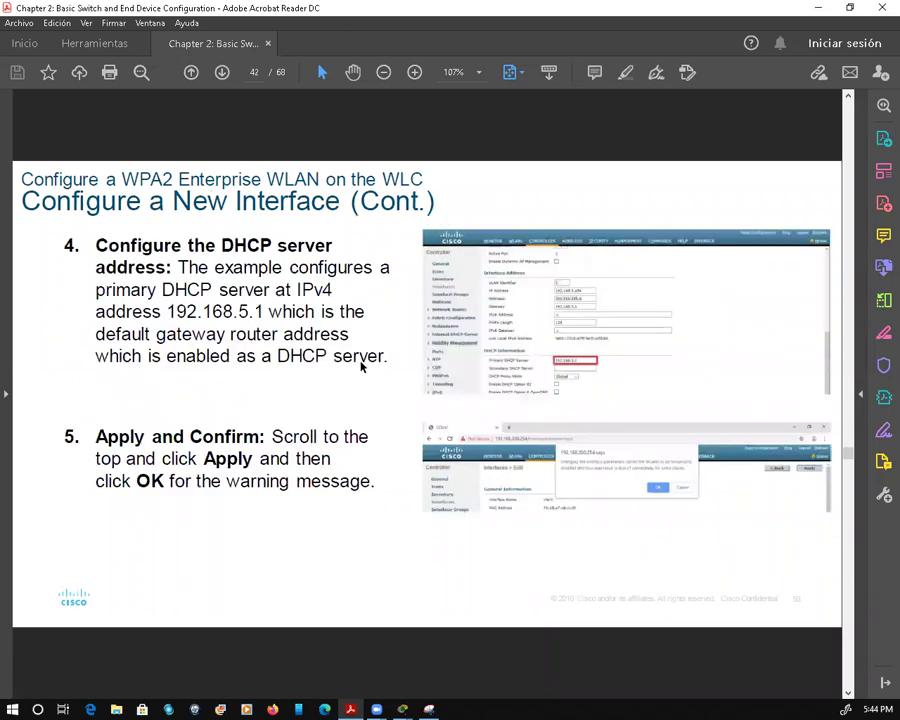
scroll(364, 385, "down", 3)
scroll(372, 418, "down", 2)
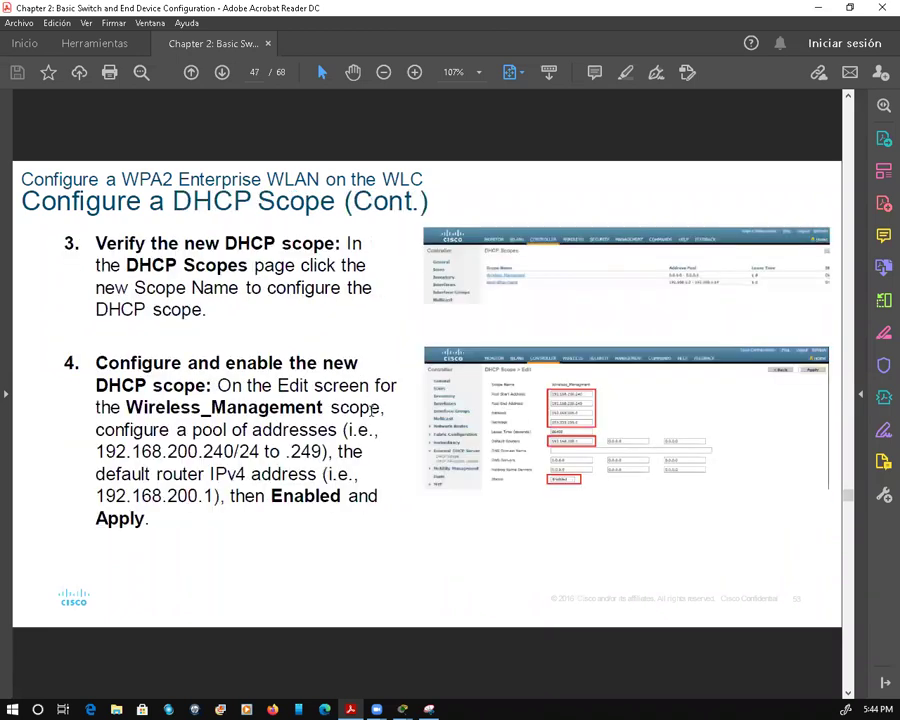
scroll(371, 411, "down", 1)
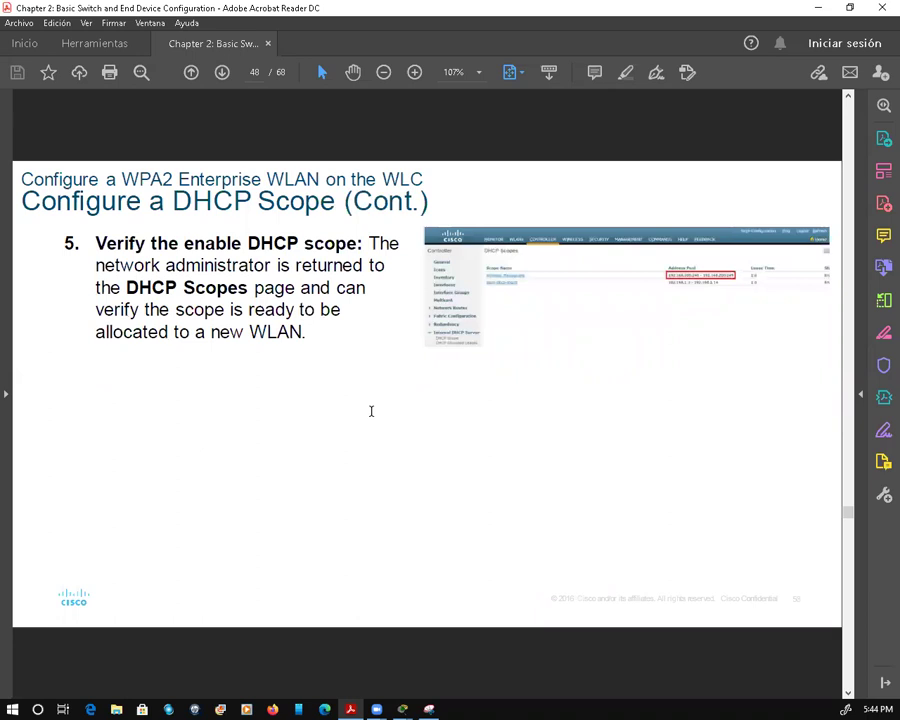
scroll(372, 416, "down", 5)
scroll(372, 418, "down", 3)
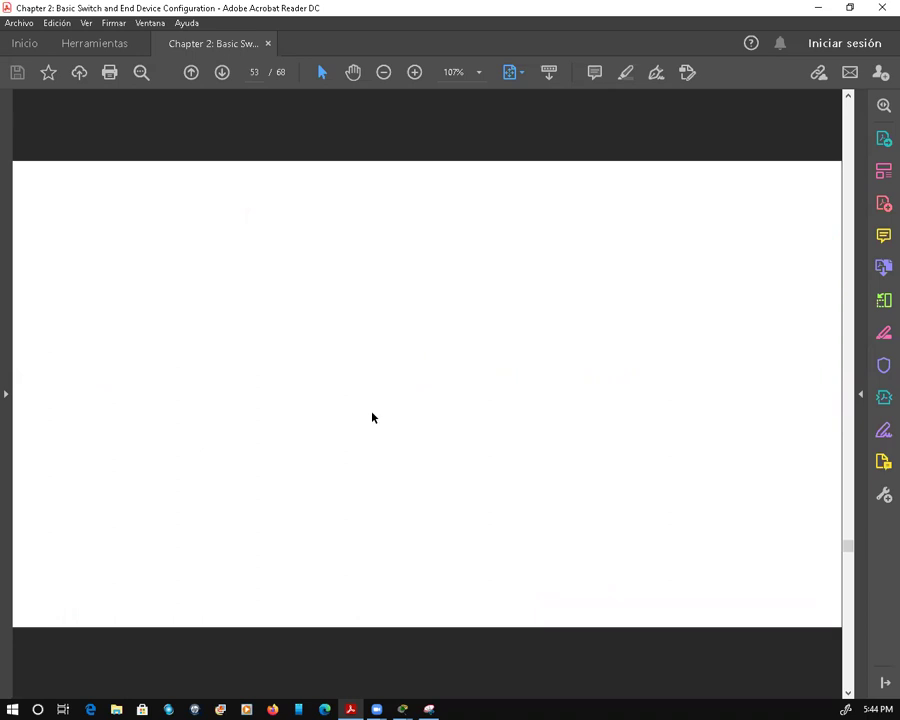